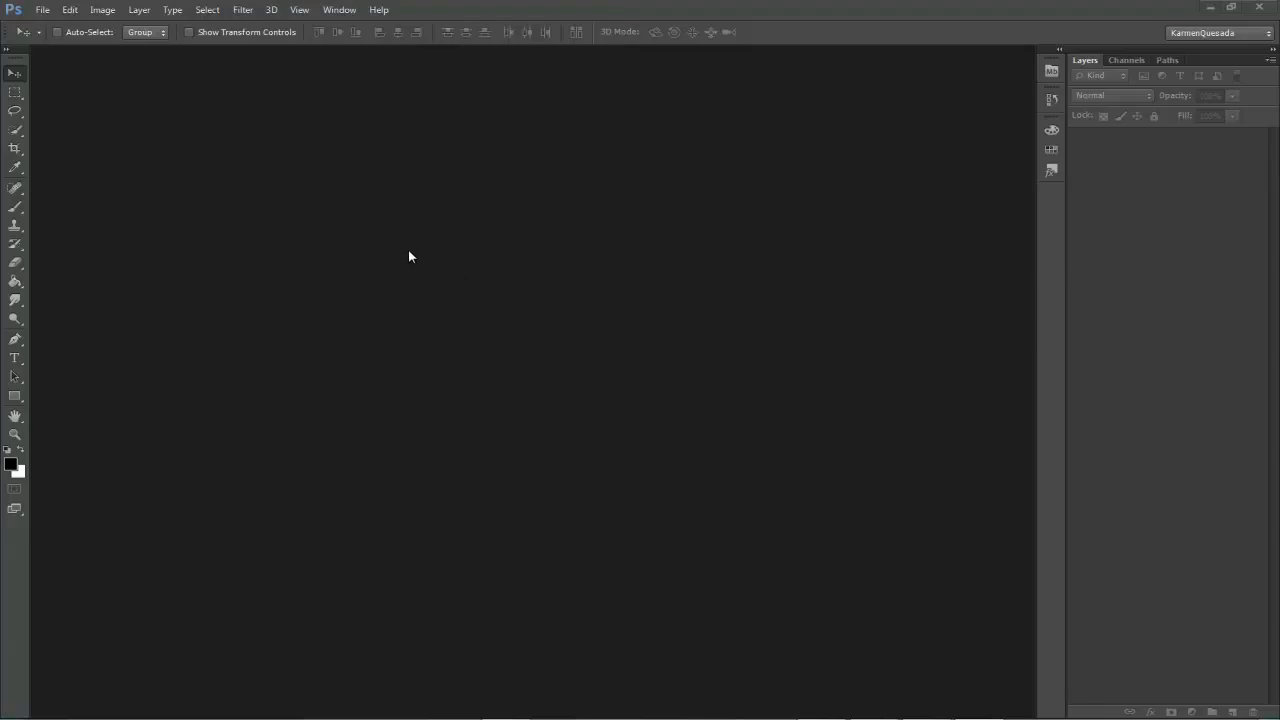
# - Create a 1680 × 1050 px white document at 72 pixels/inch and convert its Background into a regular layer
pyautogui.click(44, 14)
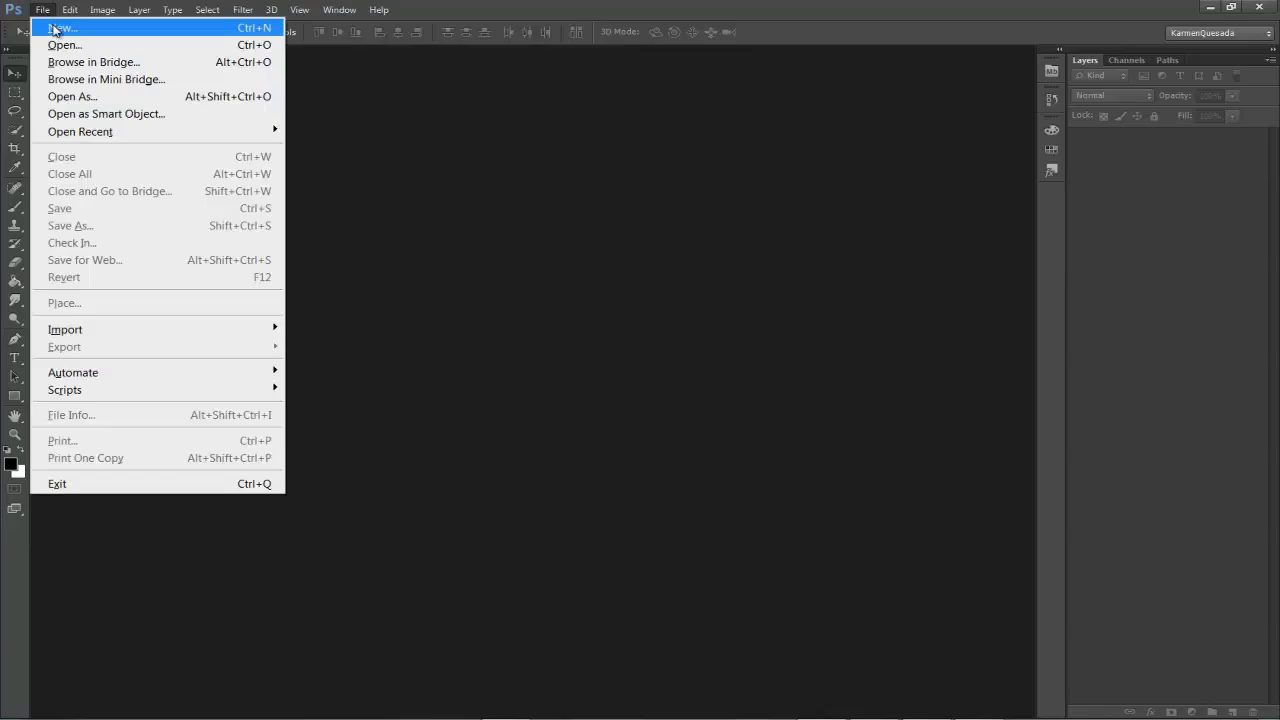
pyautogui.click(55, 23)
pyautogui.click(884, 272)
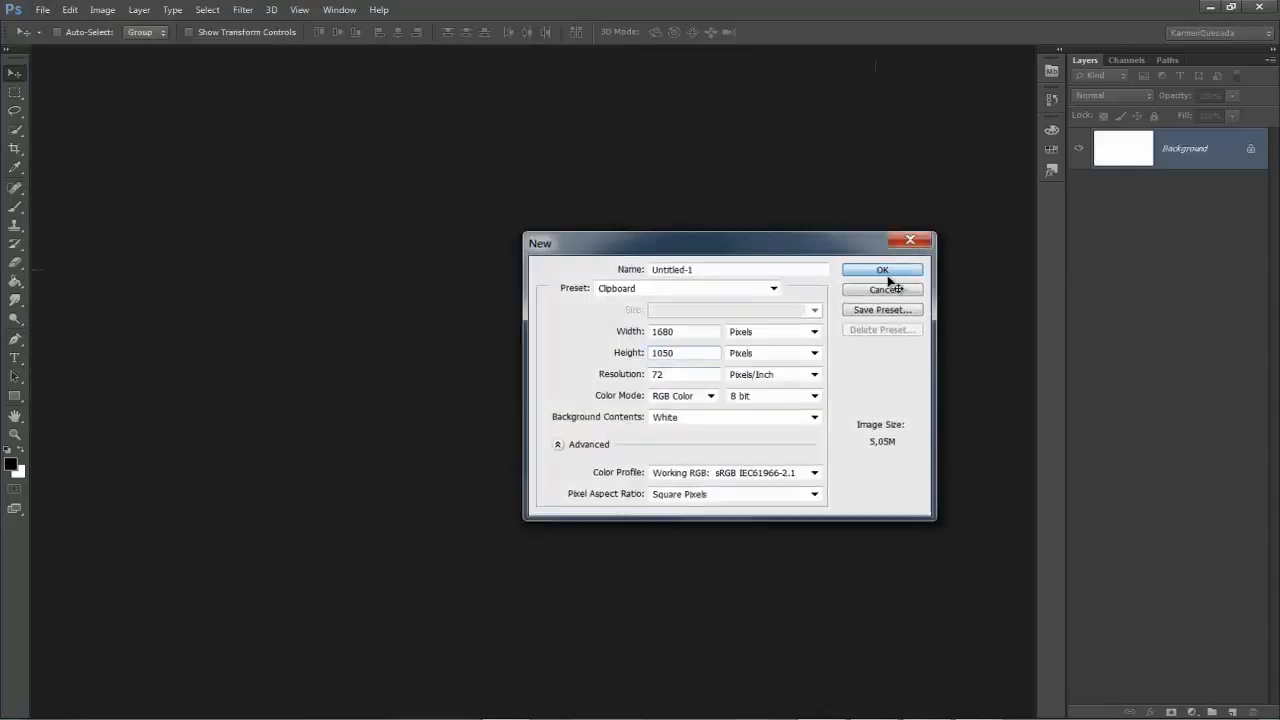
pyautogui.doubleClick(1184, 150)
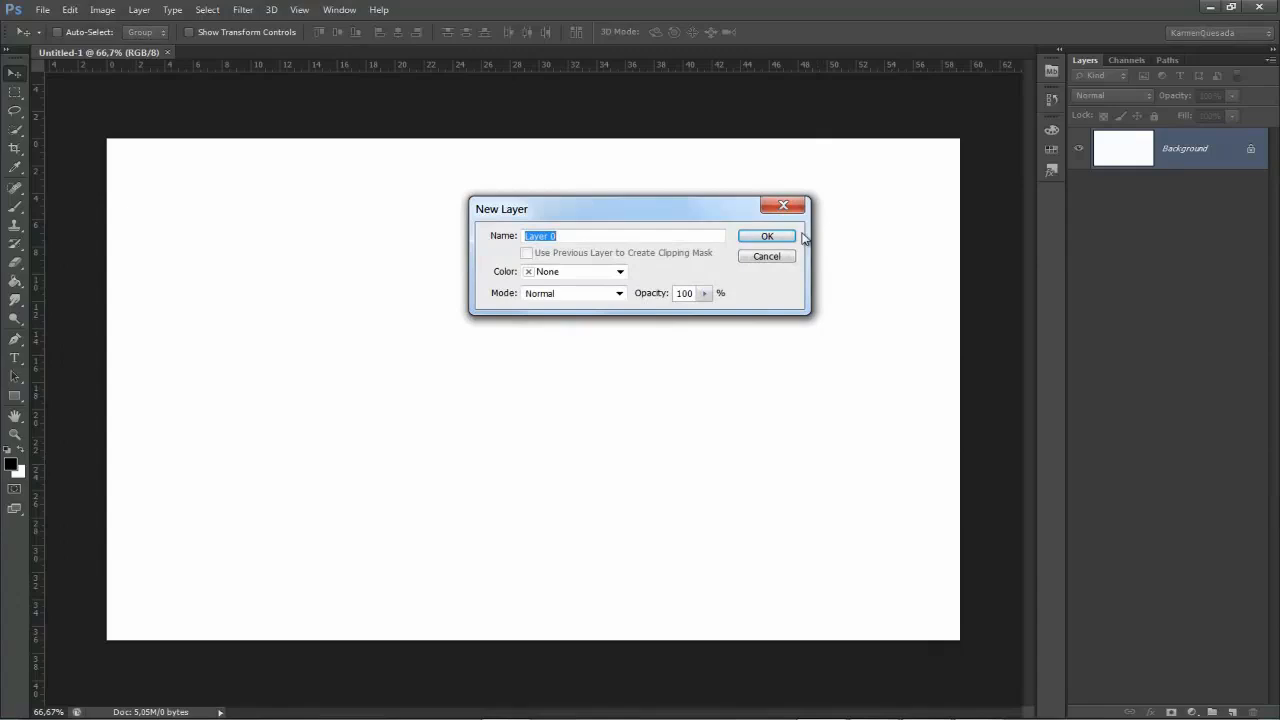
pyautogui.click(770, 240)
# - Add a Gradient Overlay to the base layer and set the gradient's starting colour stop to #578b0d
pyautogui.click(1152, 711)
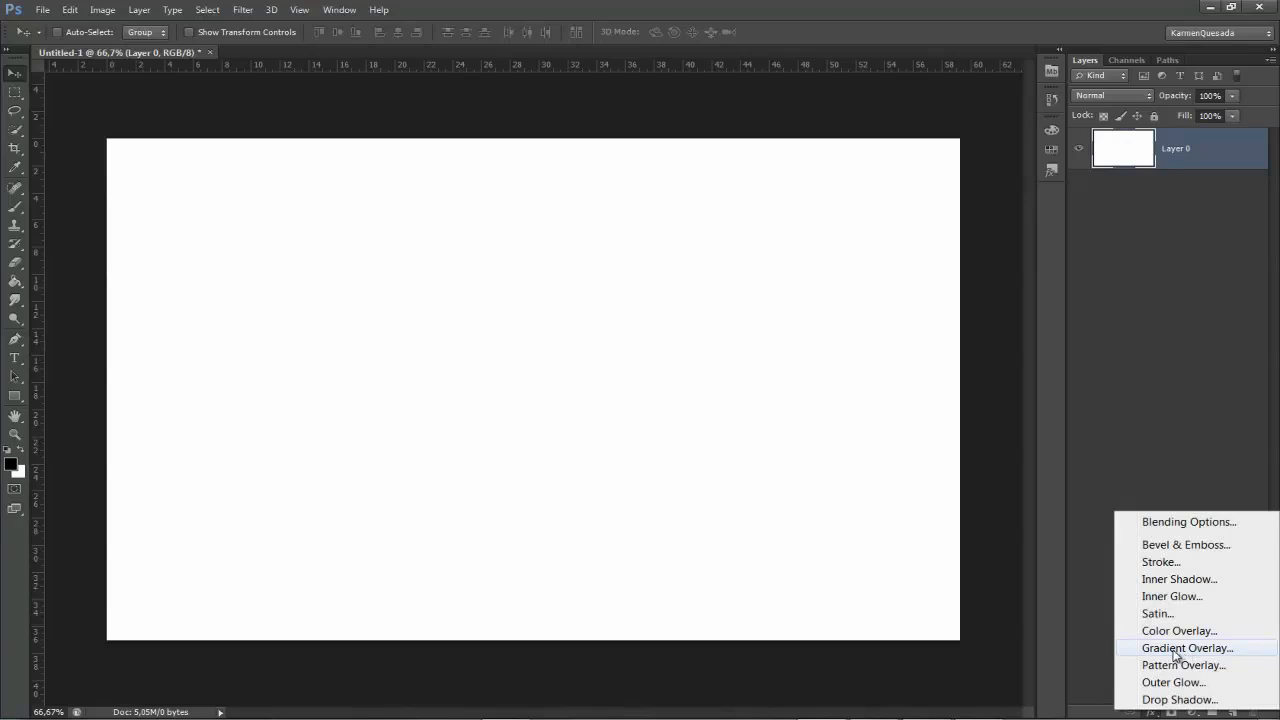
pyautogui.click(1177, 650)
pyautogui.click(886, 288)
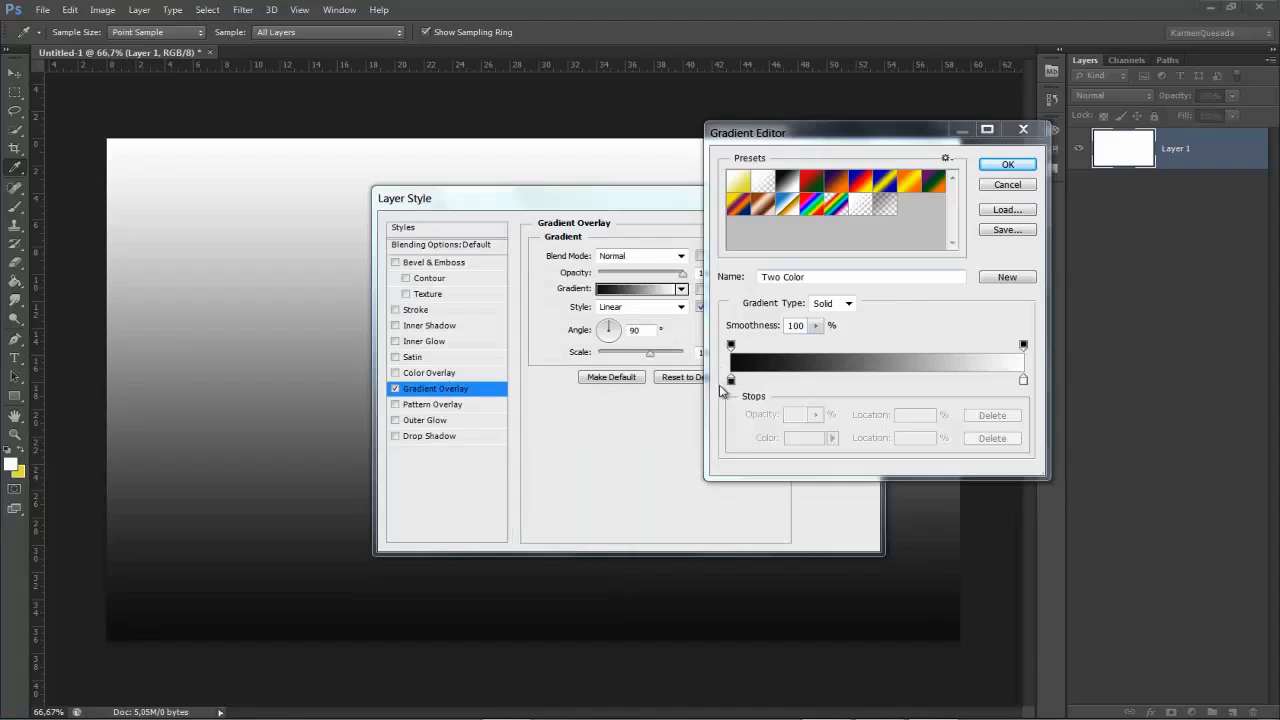
pyautogui.click(733, 382)
pyautogui.doubleClick(731, 381)
pyautogui.click(790, 420)
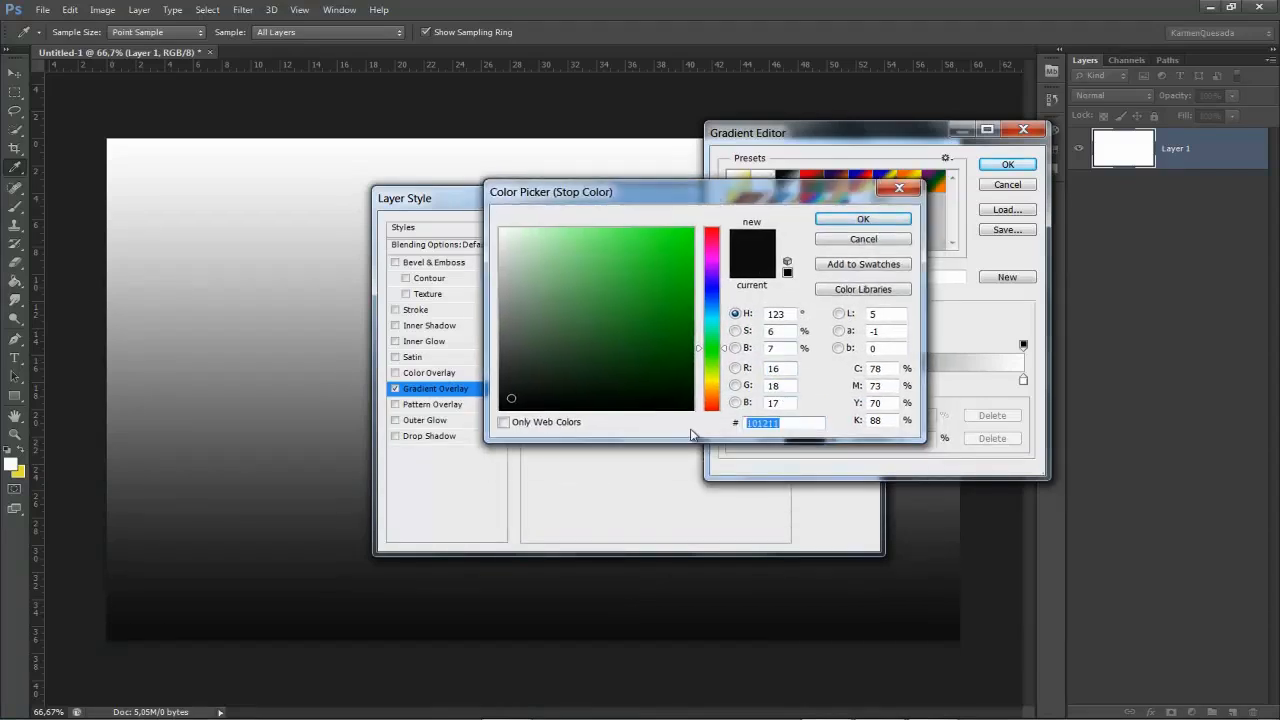
pyautogui.write('578')
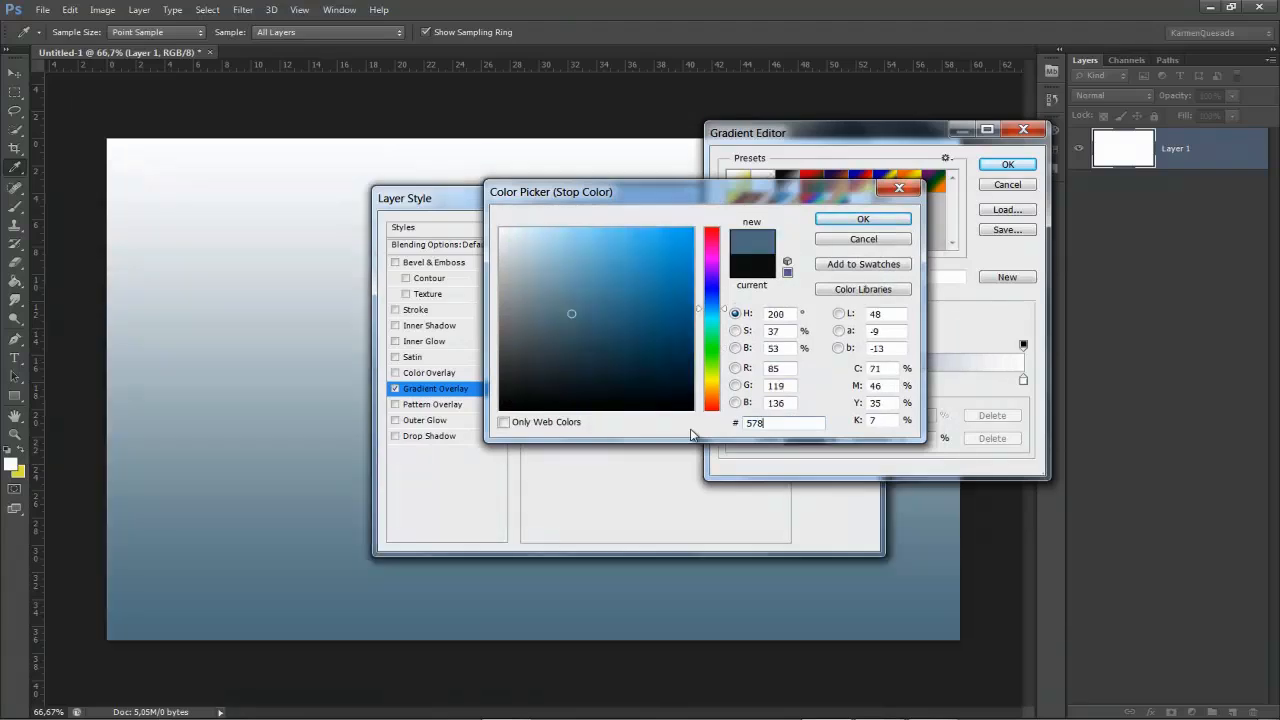
pyautogui.write('b0')
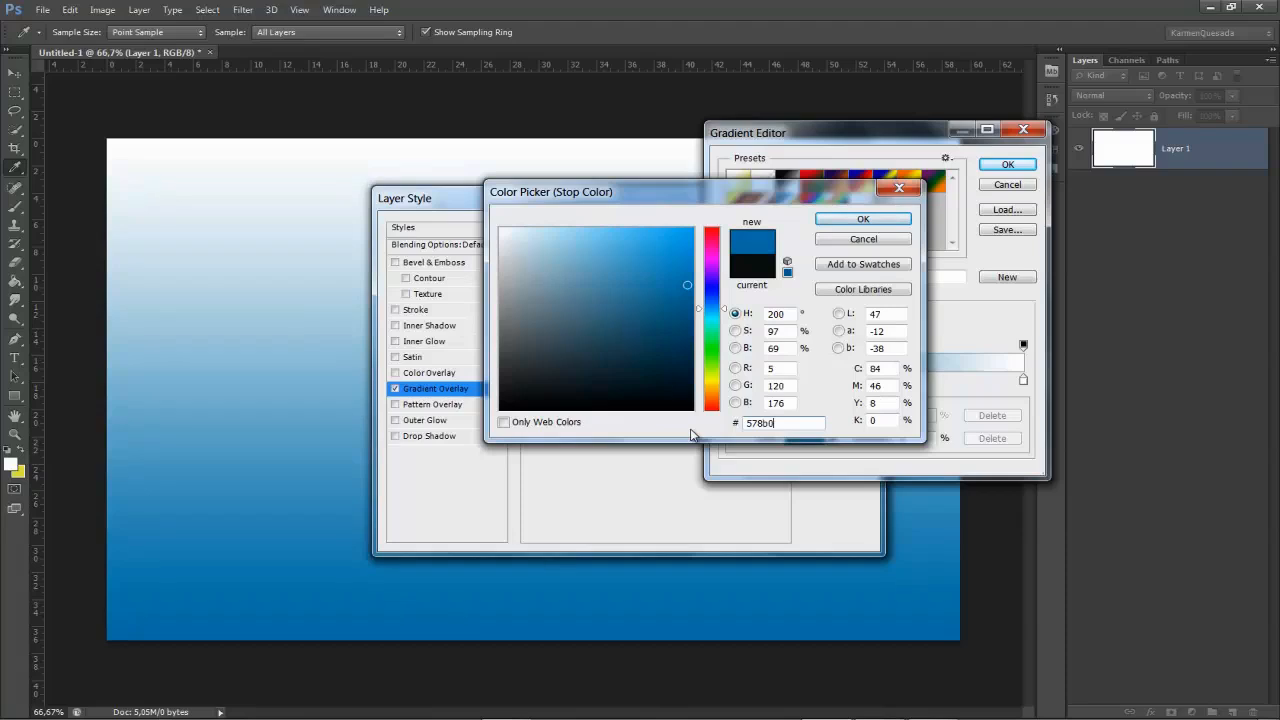
pyautogui.write('d')
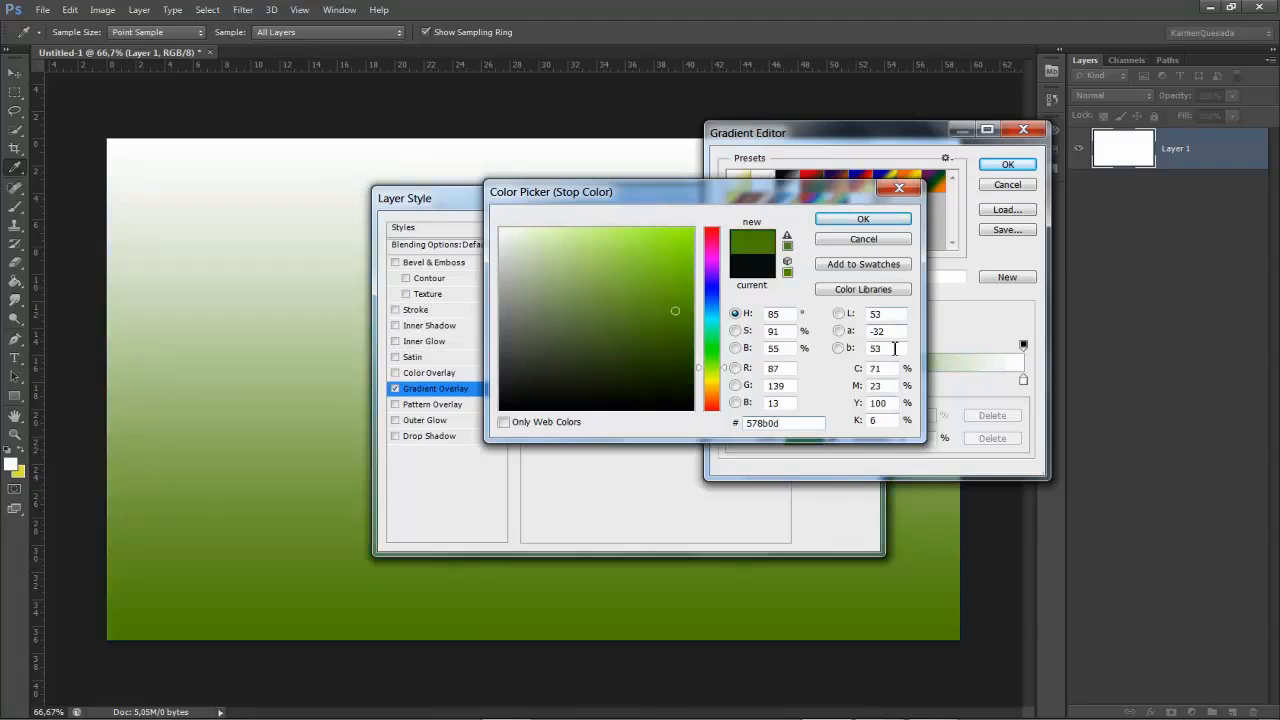
pyautogui.press('Return')
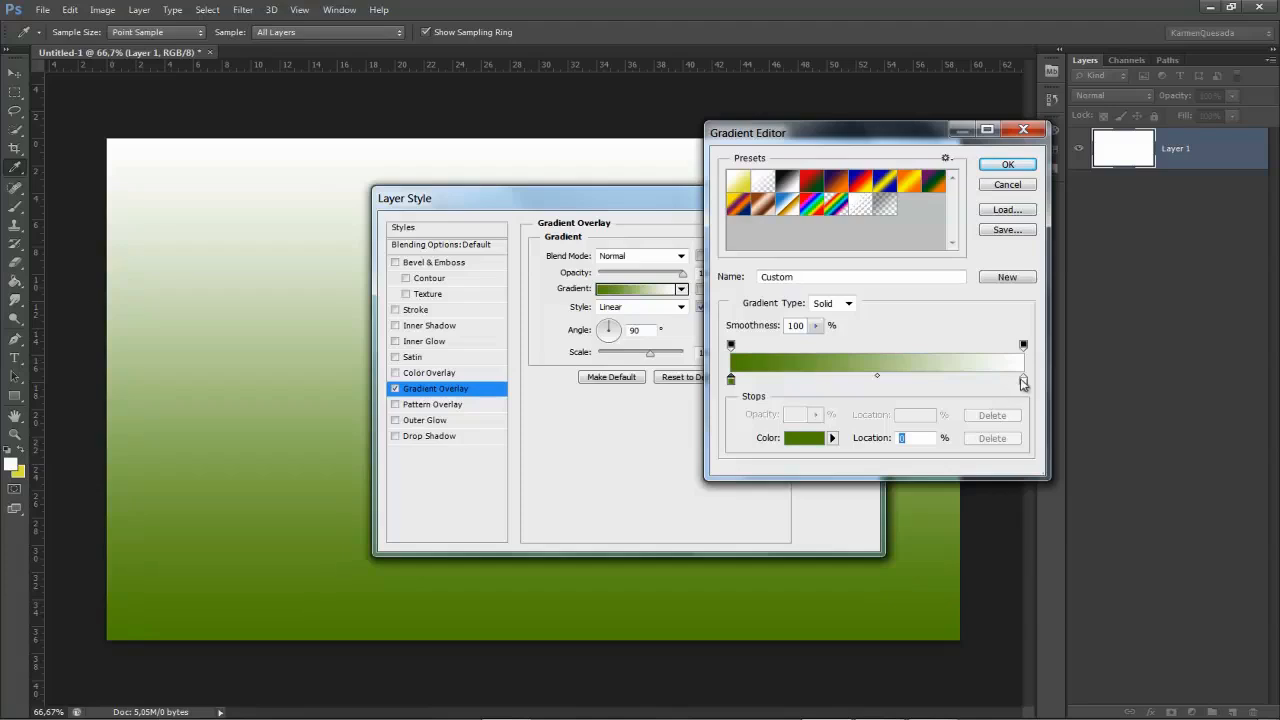
# - Set the gradient's end colour stop to #1e4f00 and accept the edited gradient
pyautogui.doubleClick(1024, 382)
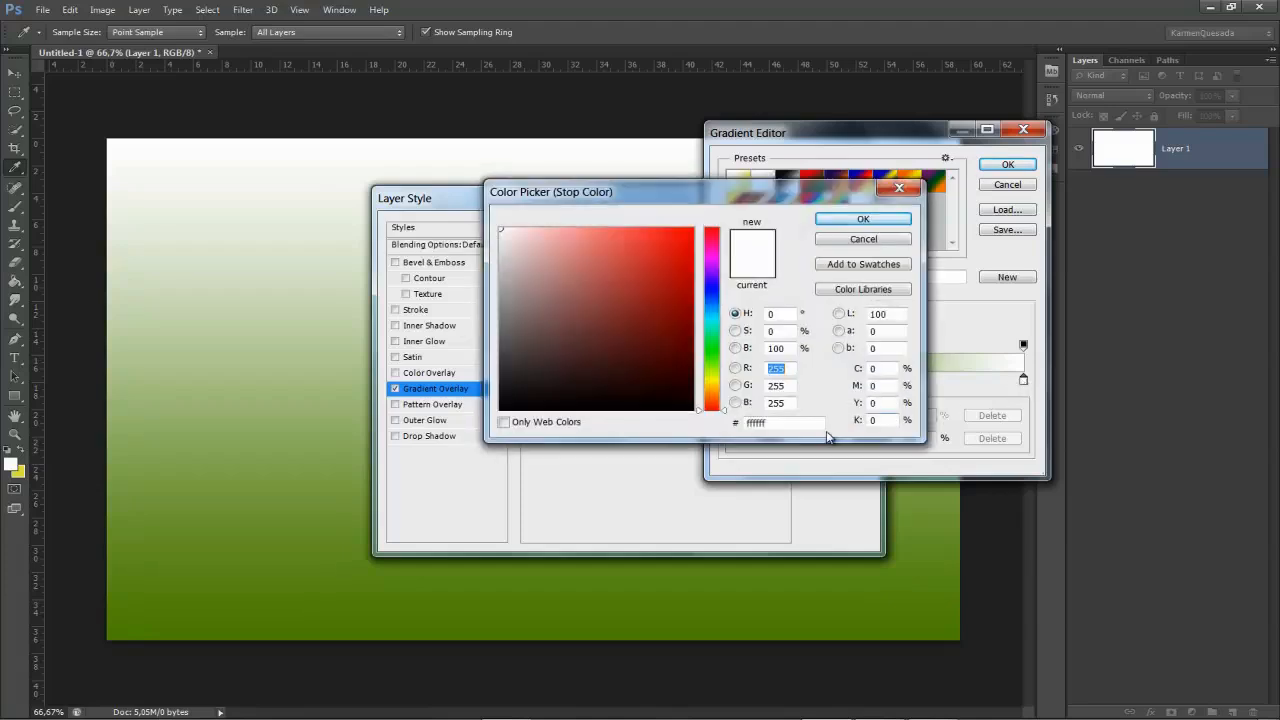
pyautogui.doubleClick(794, 424)
pyautogui.write('1')
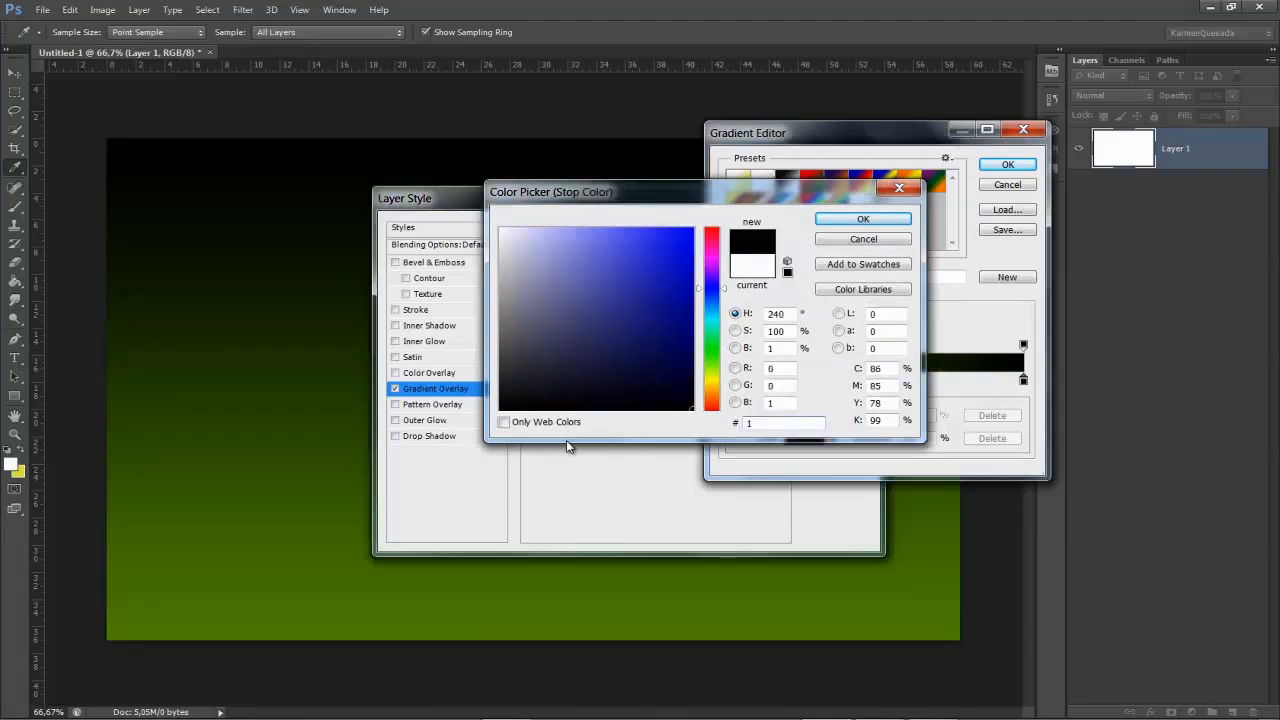
pyautogui.write('e4f')
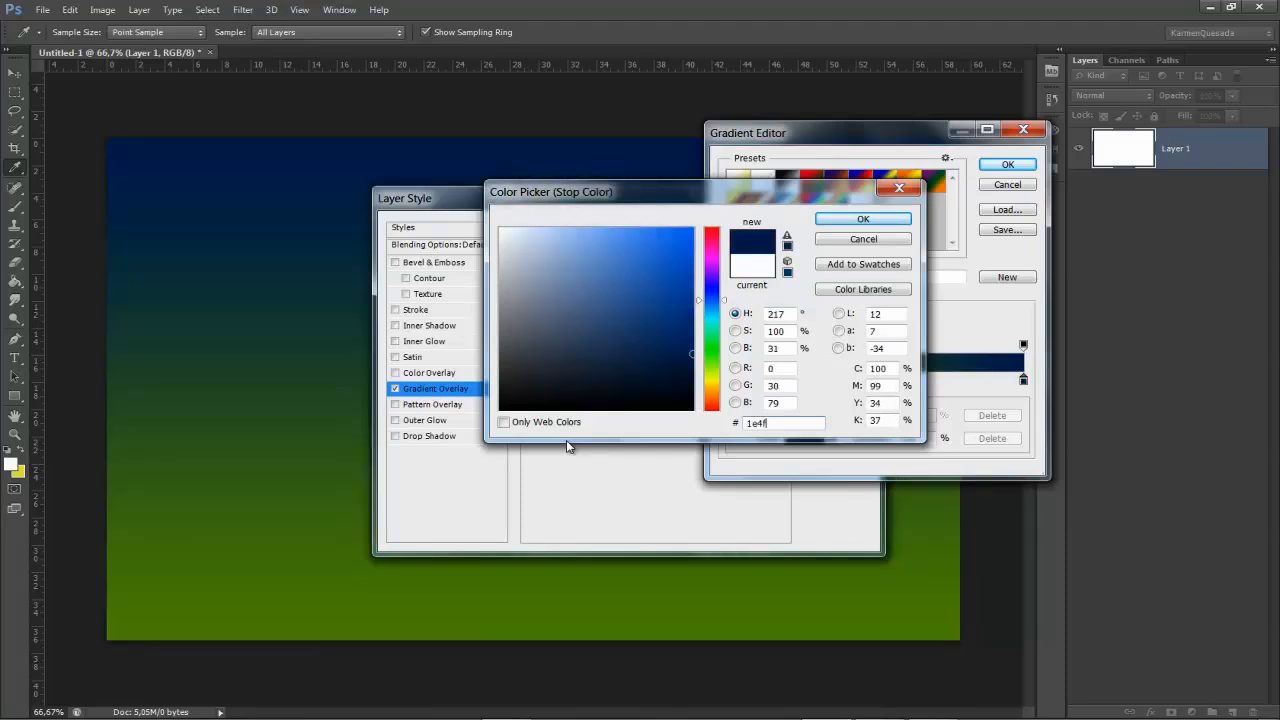
pyautogui.write('00')
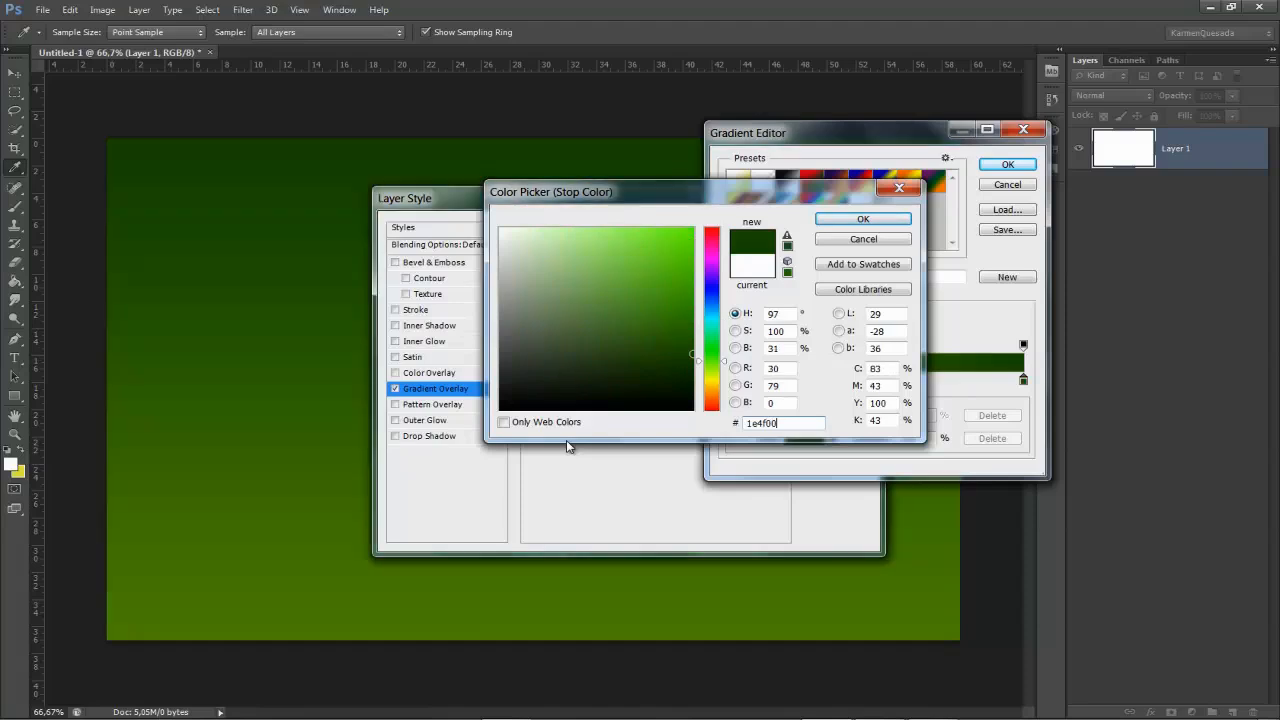
pyautogui.click(821, 220)
pyautogui.click(1005, 168)
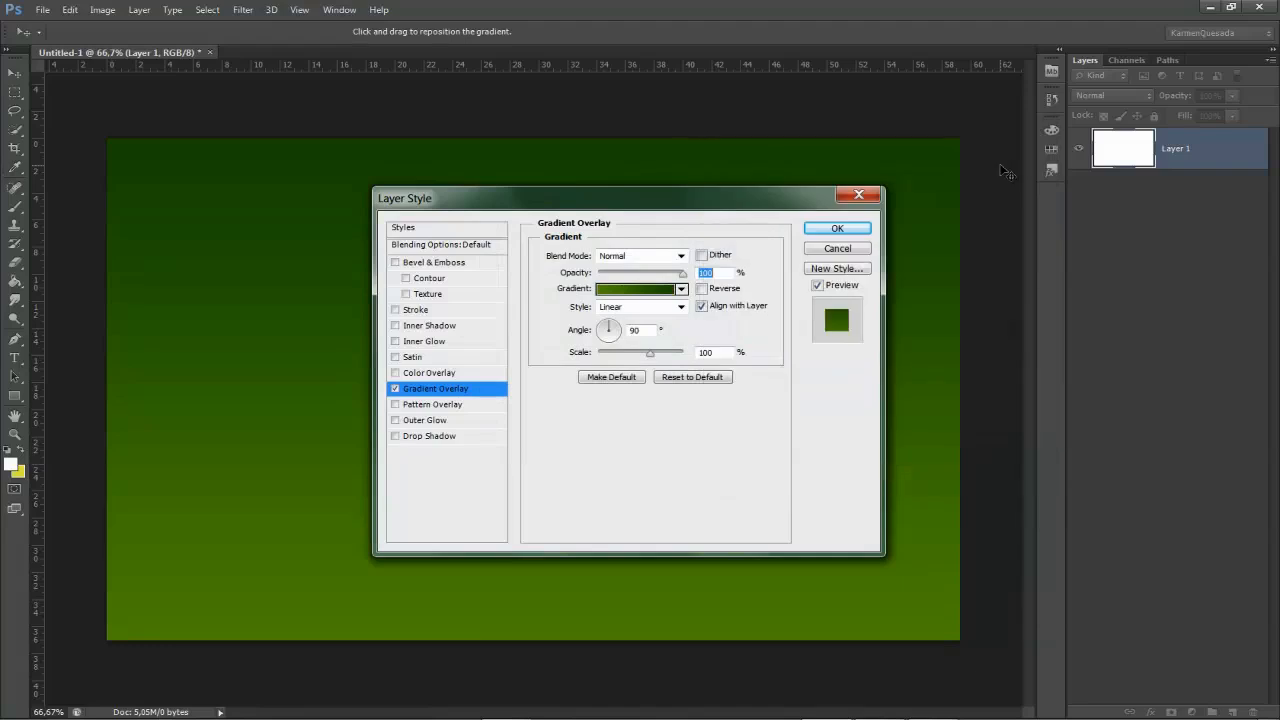
# - Make the Gradient Overlay radial with 150% scale and 90% opacity, and apply the layer style
pyautogui.click(916, 308)
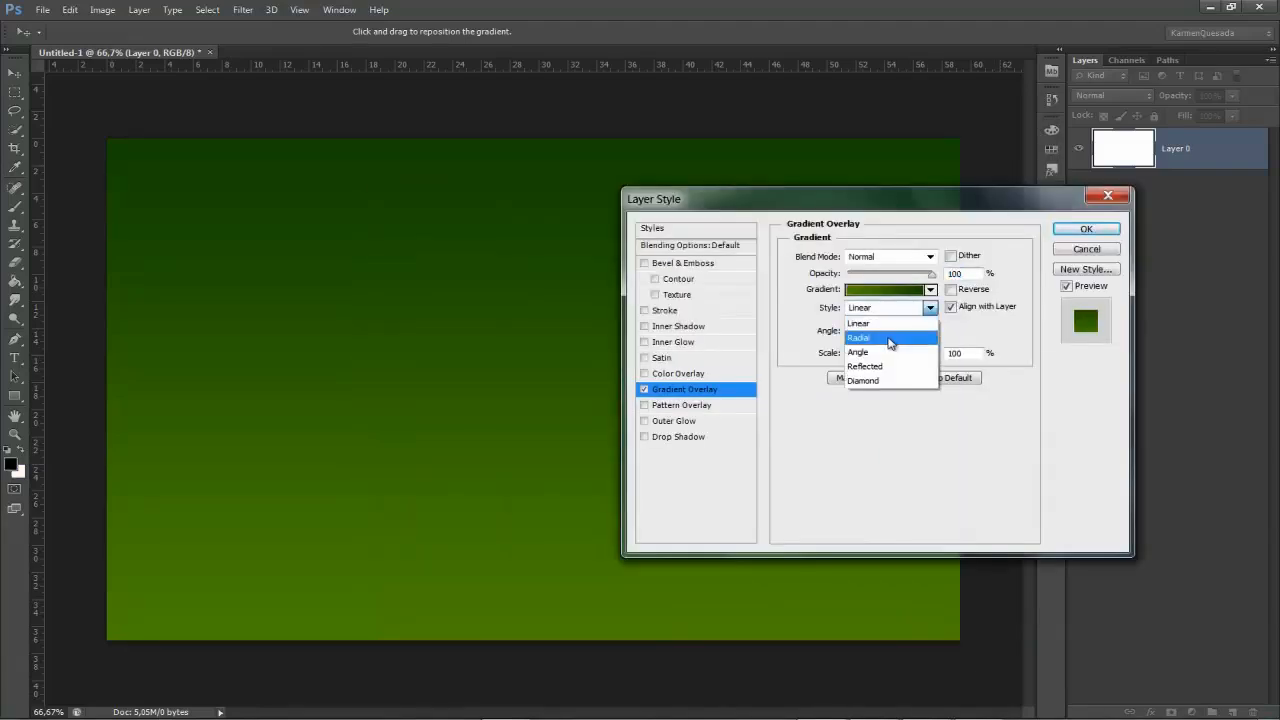
pyautogui.click(899, 340)
pyautogui.moveTo(901, 352); pyautogui.dragTo(913, 356)
pyautogui.write('150')
pyautogui.moveTo(966, 274); pyautogui.dragTo(936, 277)
pyautogui.write('90')
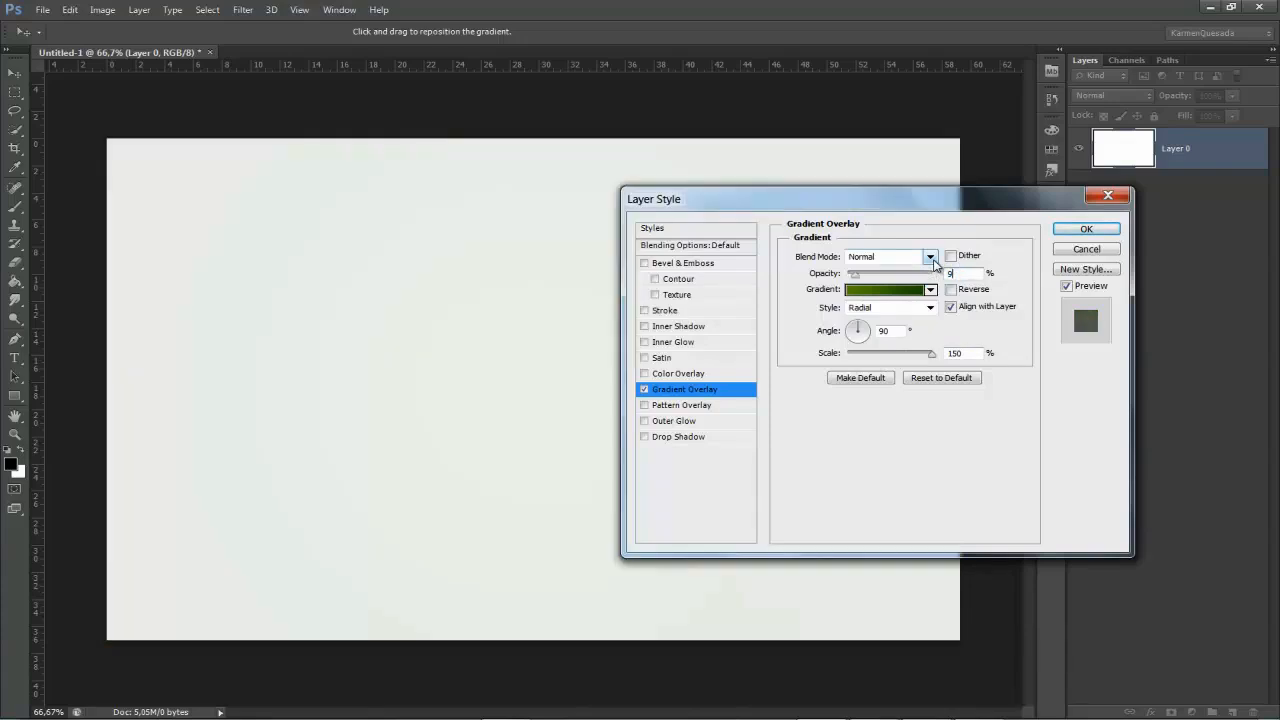
pyautogui.click(1088, 230)
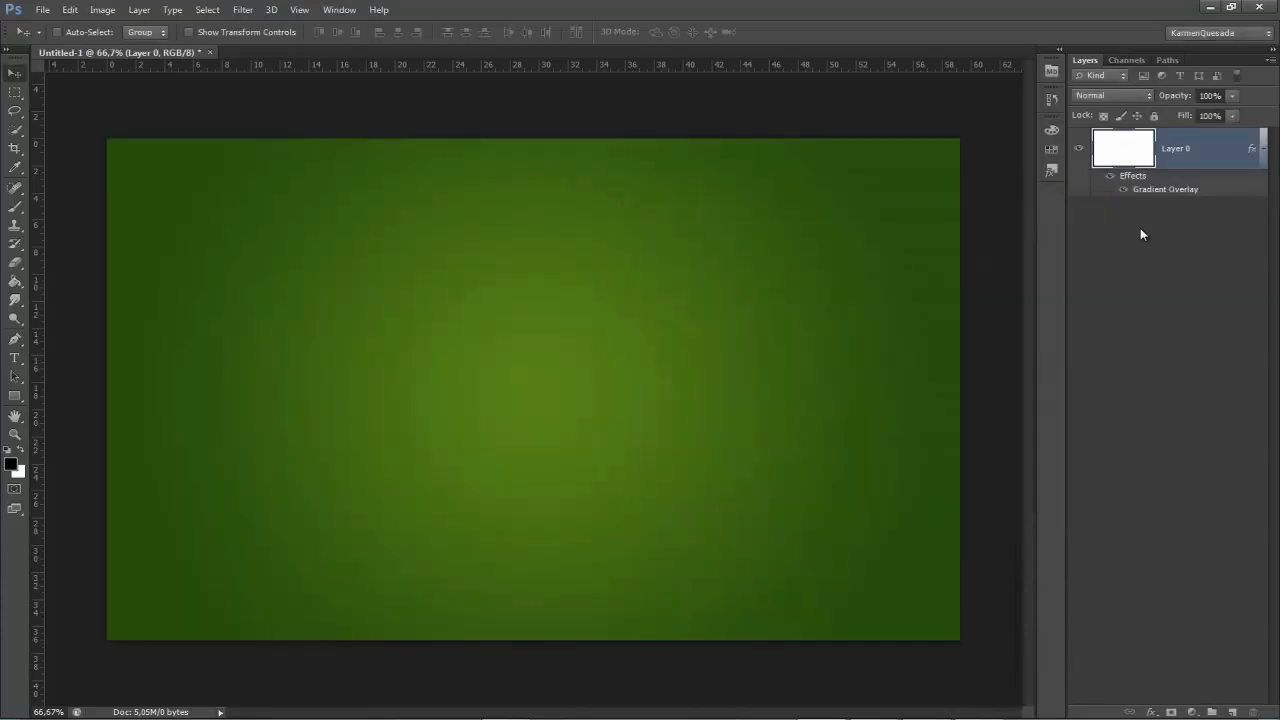
# - Set the foreground colour to bright green #6af115
pyautogui.press('i')
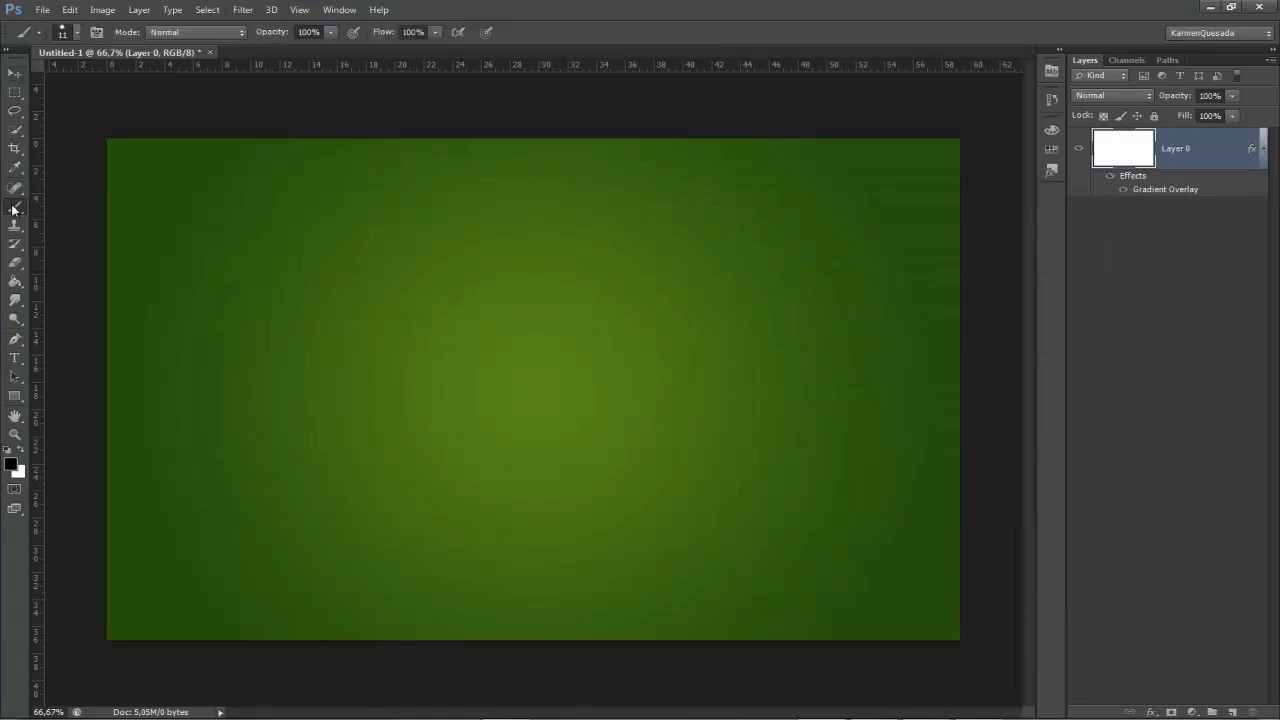
pyautogui.click(12, 464)
pyautogui.click(904, 184)
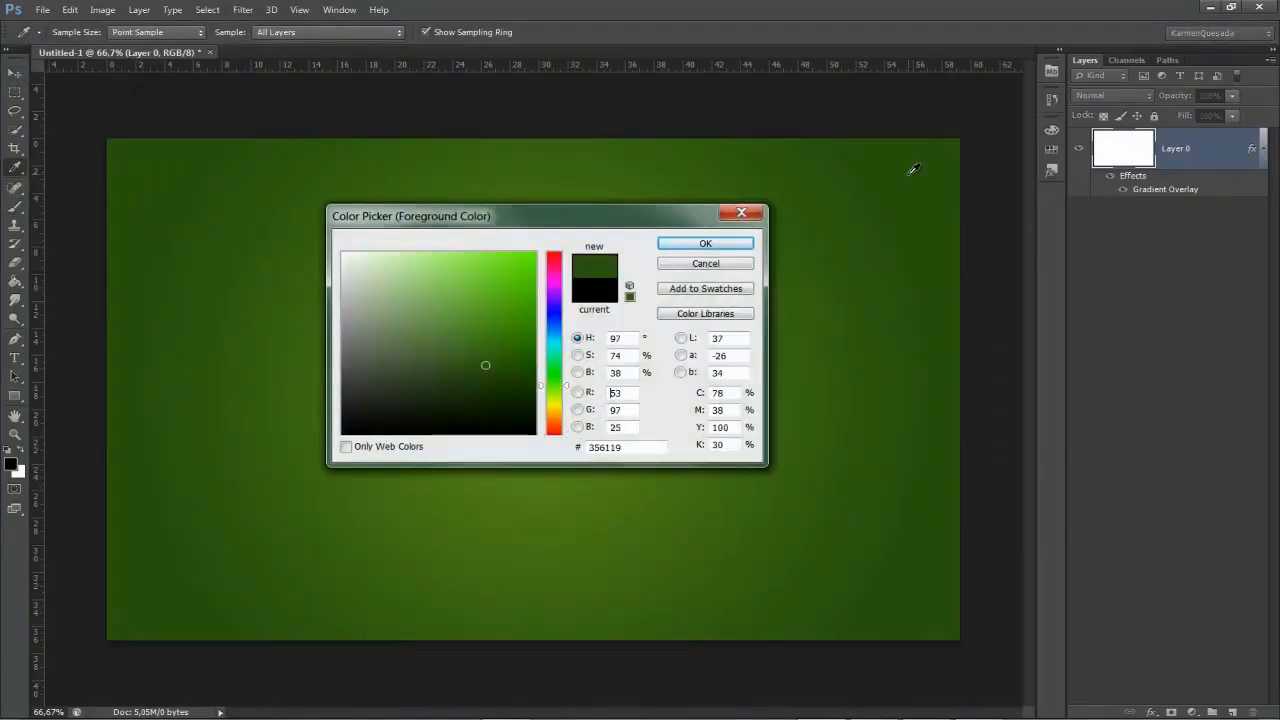
pyautogui.moveTo(520, 267)
pyautogui.mouseDown()
pyautogui.moveTo(509, 266)
pyautogui.moveTo(521, 262)
pyautogui.mouseUp()
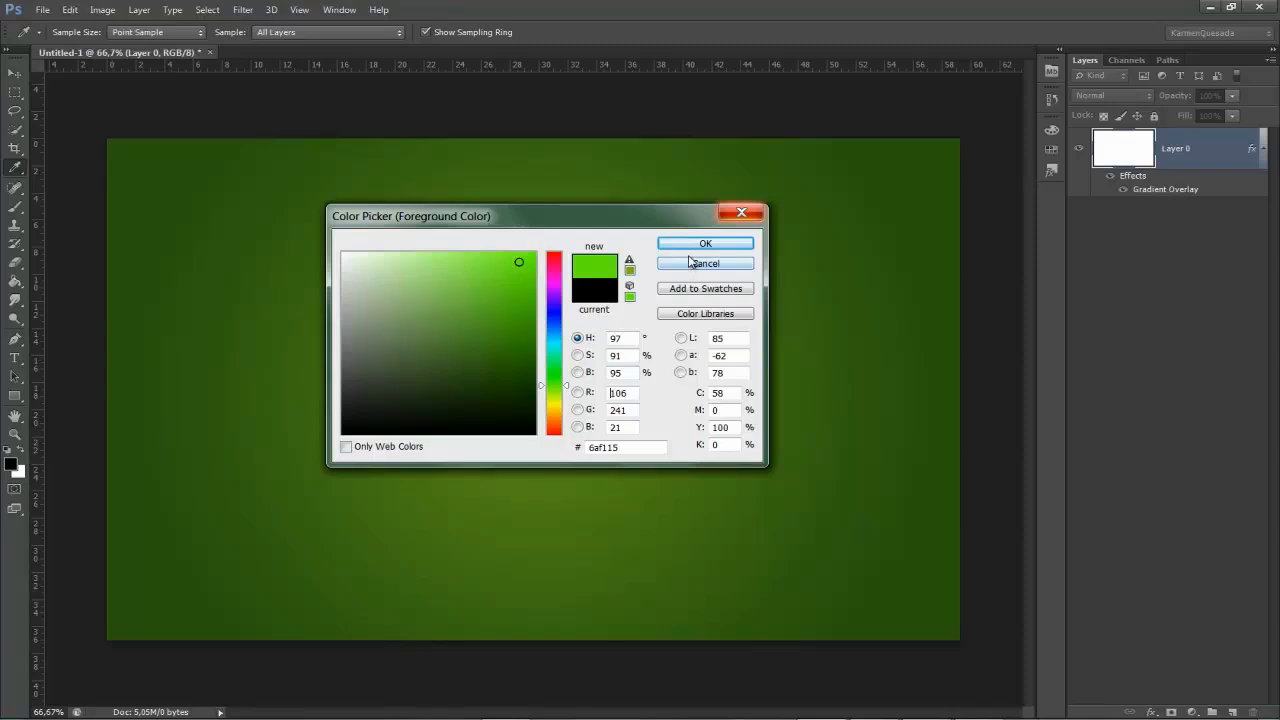
pyautogui.click(705, 247)
# - Activate the Brush tool and show its presets as large thumbnails in an enlarged preset picker
pyautogui.press('b')
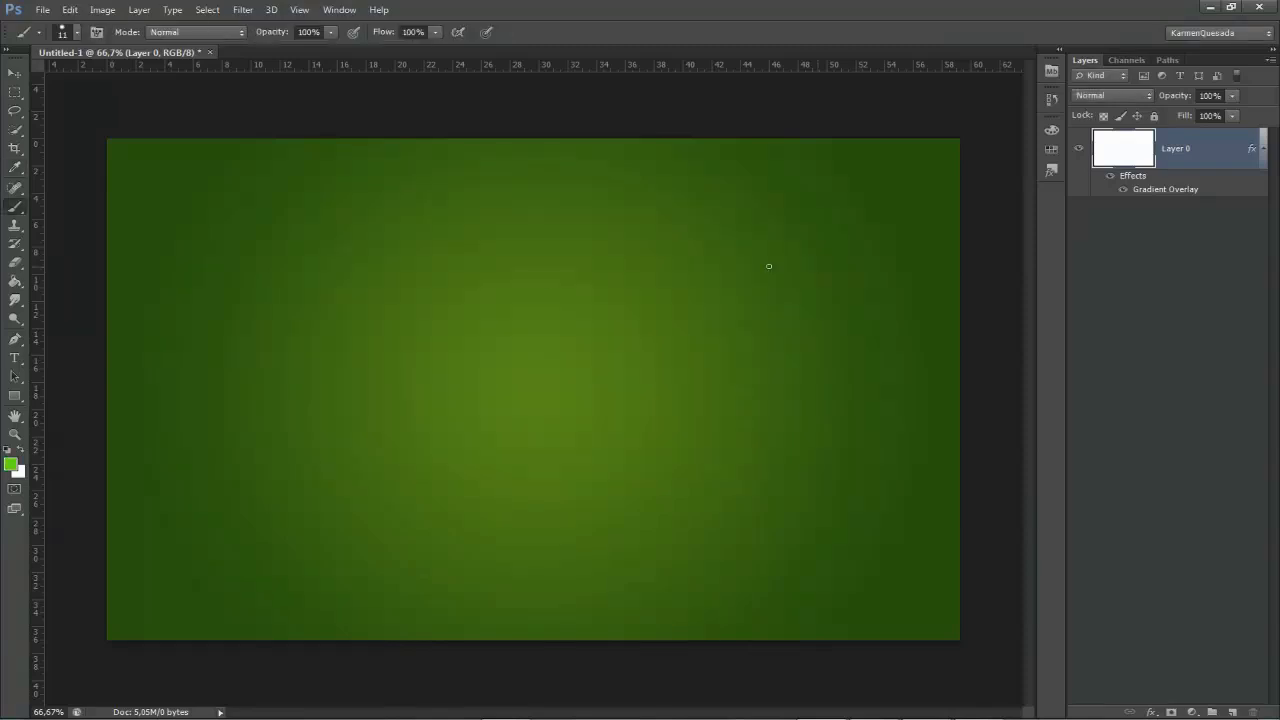
pyautogui.click(78, 34)
pyautogui.scroll(-2, 265, 210)
pyautogui.scroll(2, 265, 210)
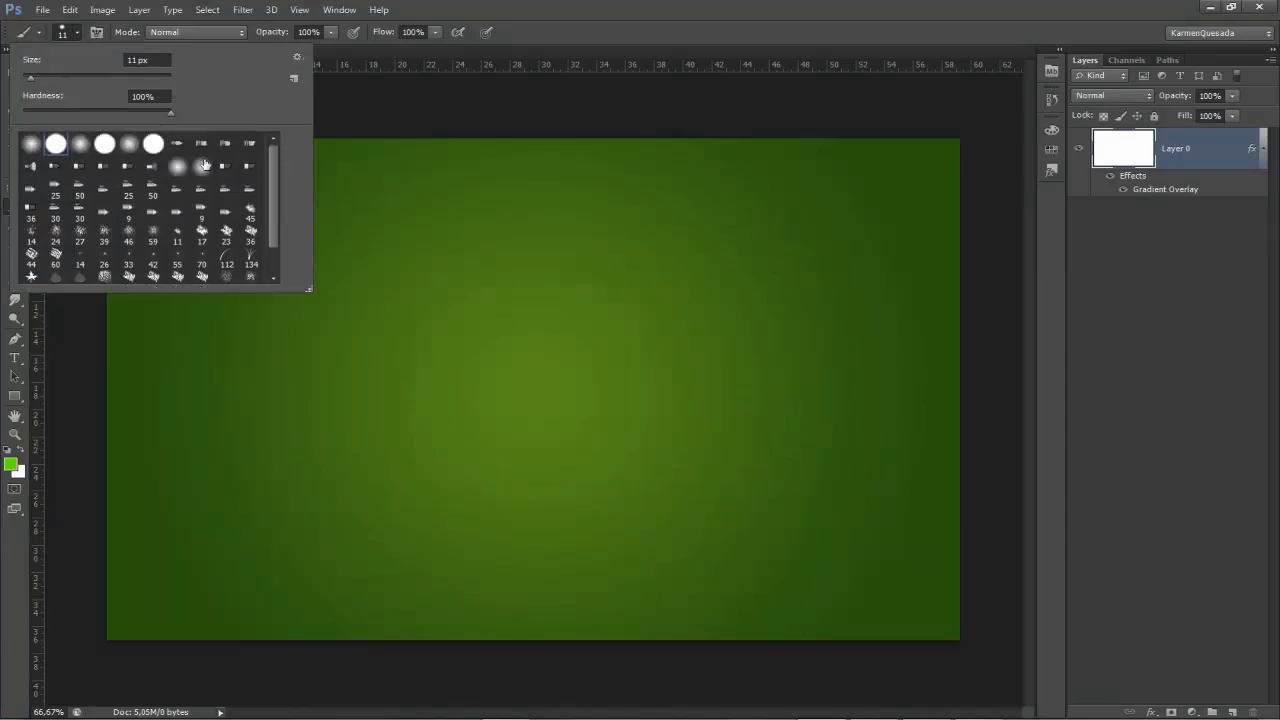
pyautogui.click(298, 58)
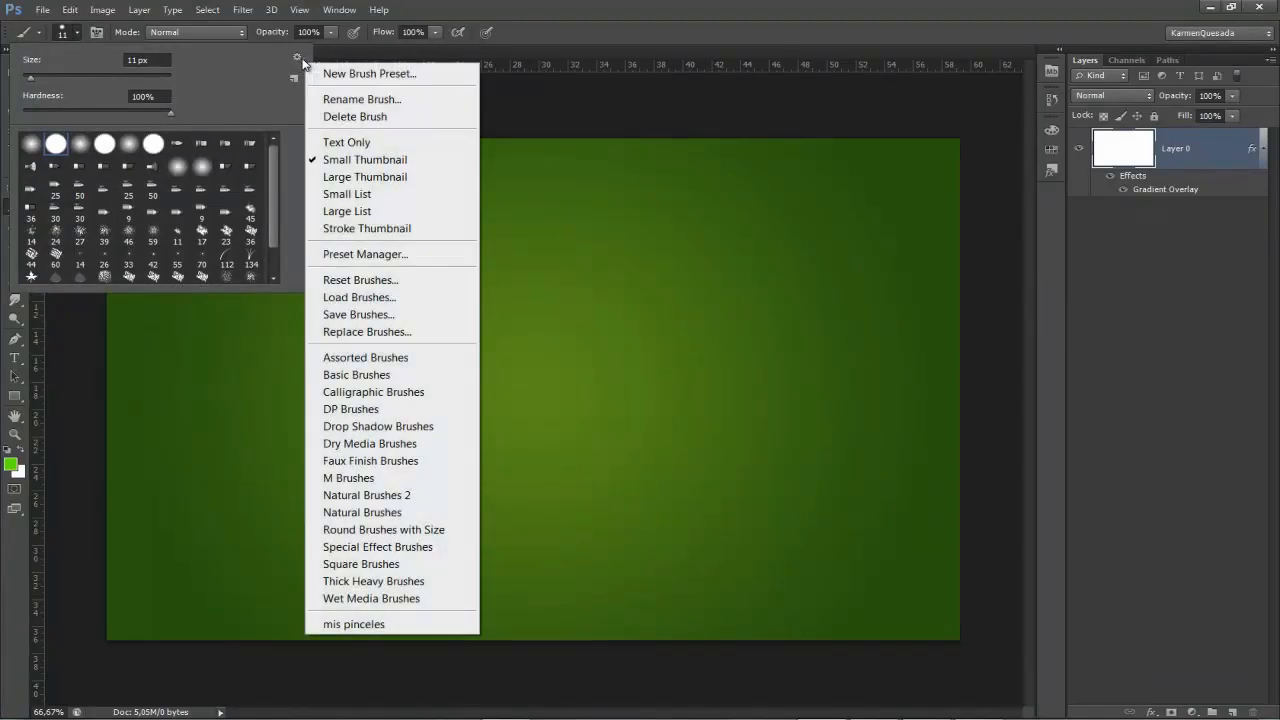
pyautogui.click(340, 178)
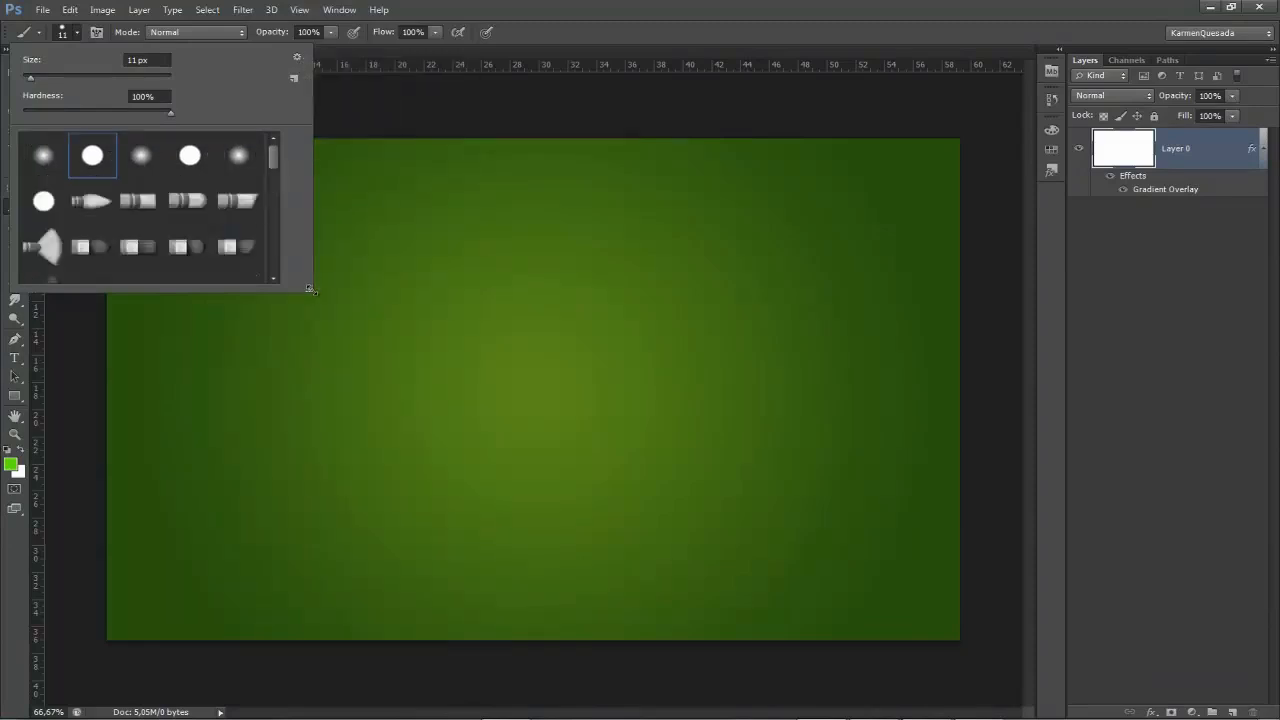
pyautogui.moveTo(310, 289); pyautogui.dragTo(510, 543)
# - Choose a soft brush with 0% hardness, enlarge it to about 656 px and paint a diagonal green glow on a new layer
pyautogui.click(384, 201)
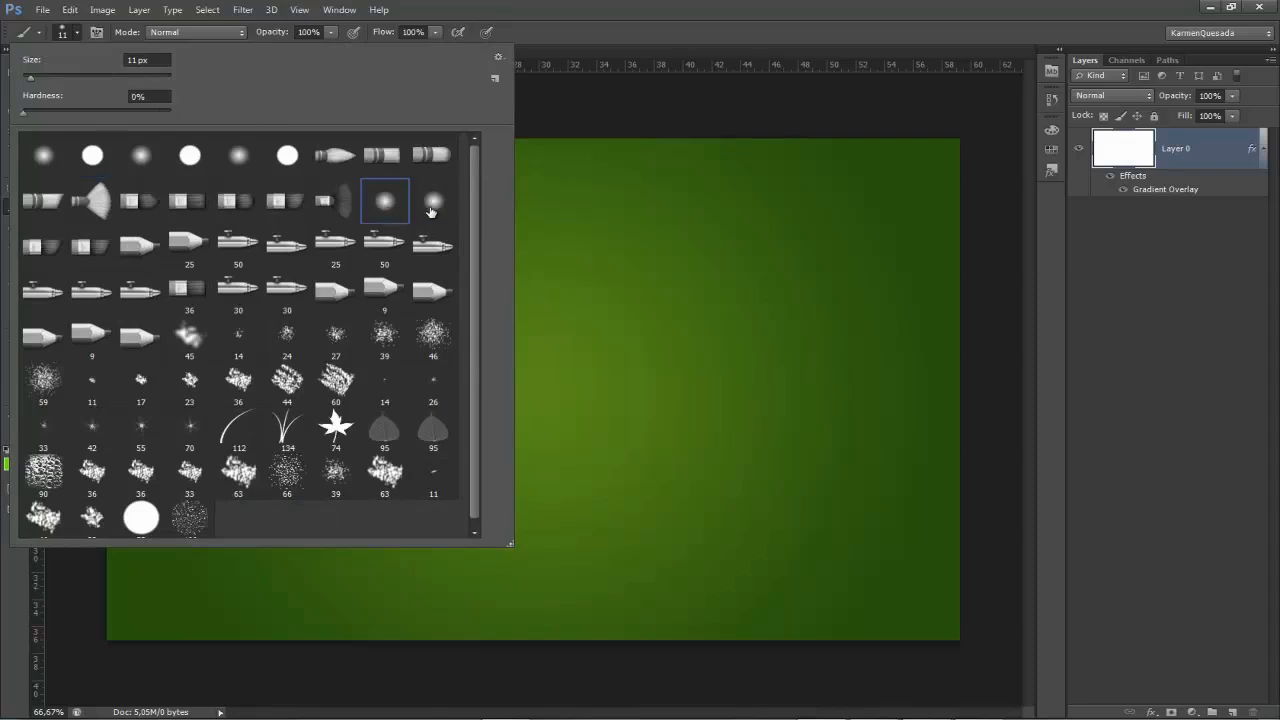
pyautogui.moveTo(630, 315); pyautogui.dragTo(786, 309)
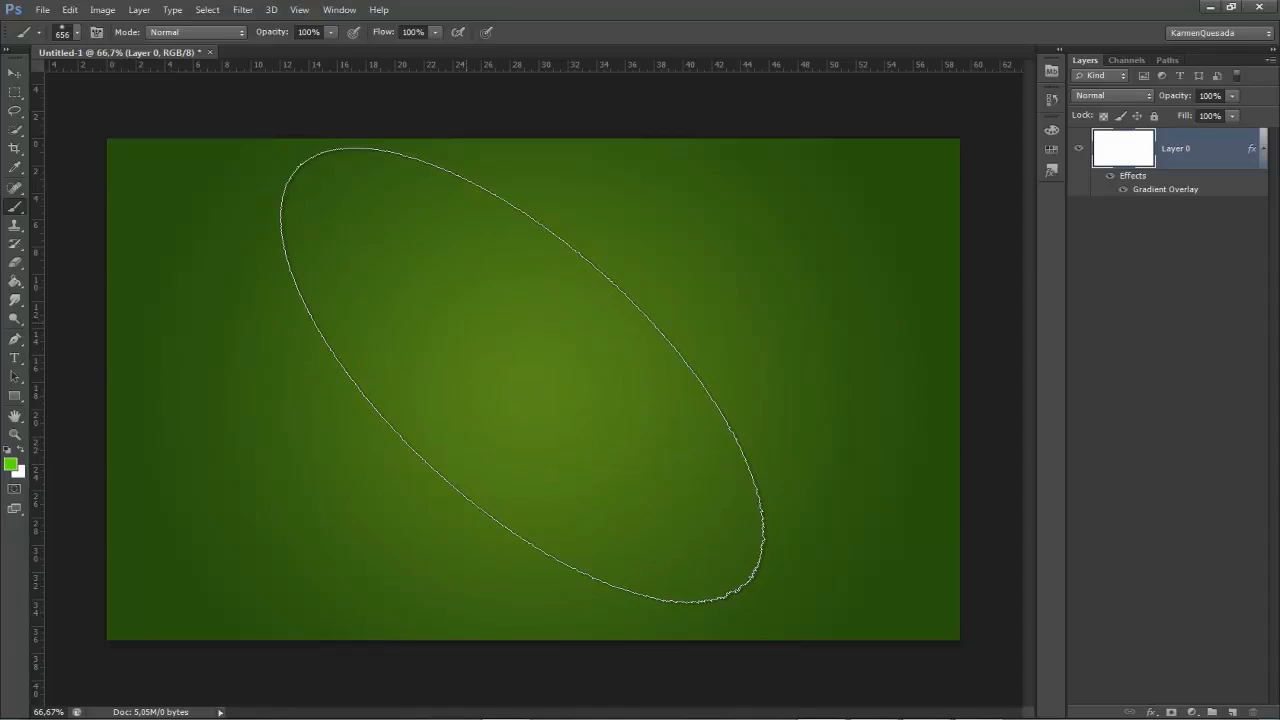
pyautogui.click(1231, 712)
pyautogui.moveTo(380, 270); pyautogui.dragTo(570, 450)
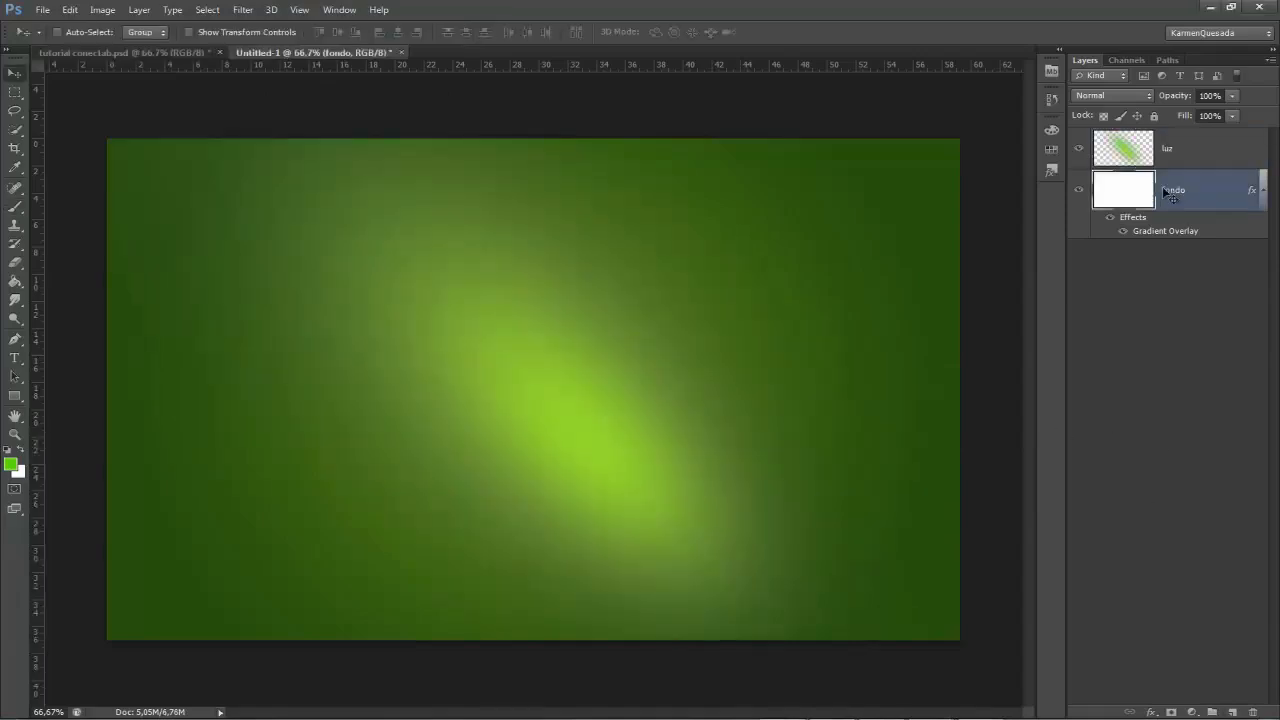
# - Place the image Textura O1.png from the Tutorial 3D conecta folder directly above the fondo layer
pyautogui.click(43, 11)
pyautogui.click(80, 302)
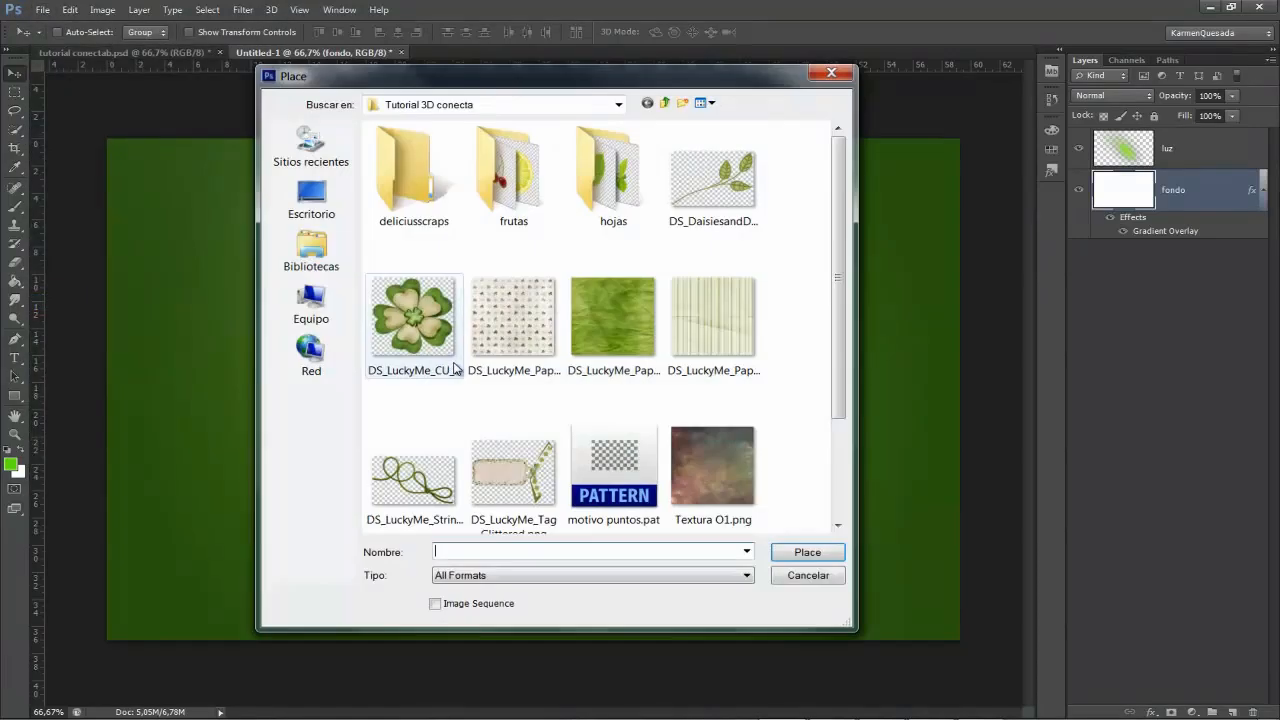
pyautogui.moveTo(837, 260); pyautogui.dragTo(838, 378)
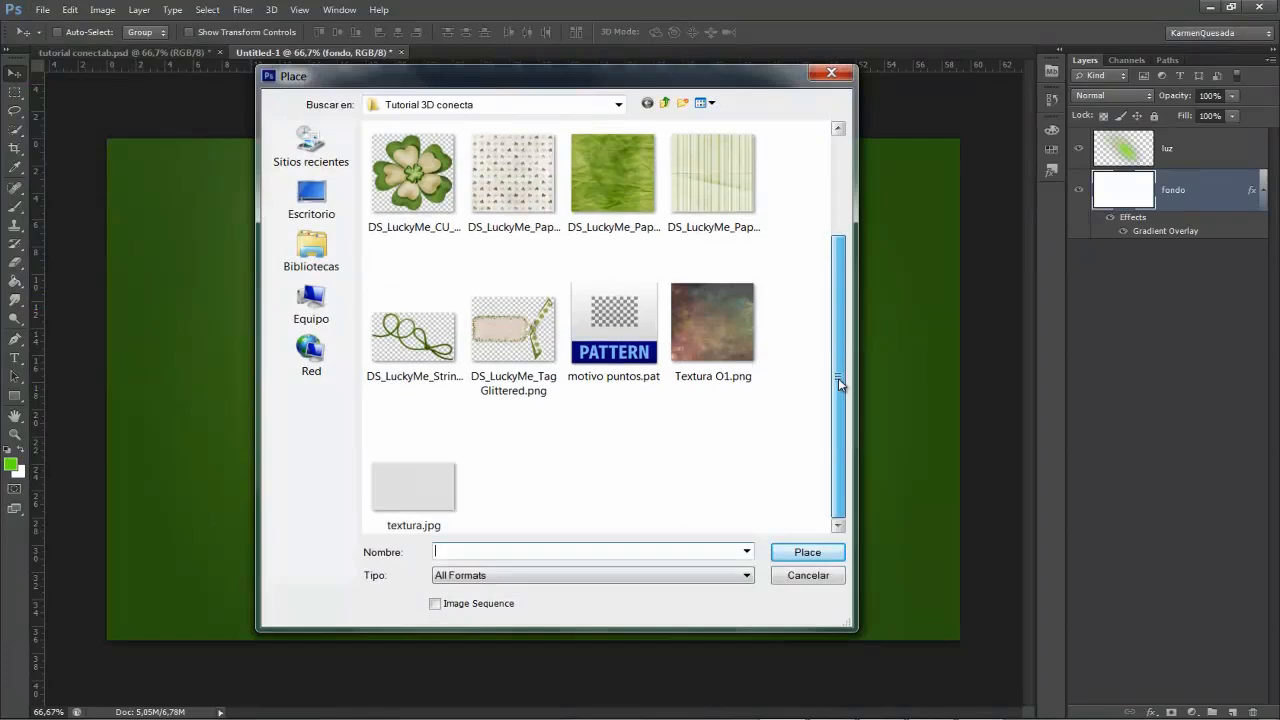
pyautogui.click(716, 326)
pyautogui.moveTo(846, 312); pyautogui.dragTo(846, 225)
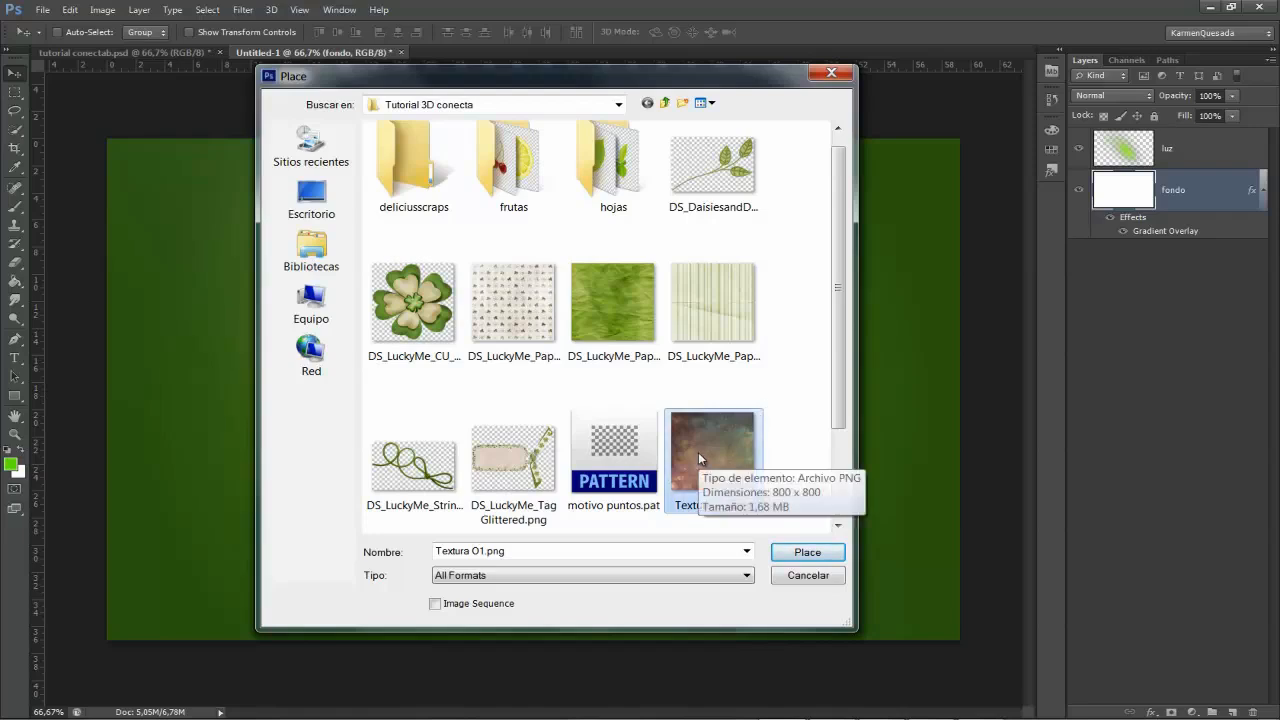
pyautogui.click(808, 553)
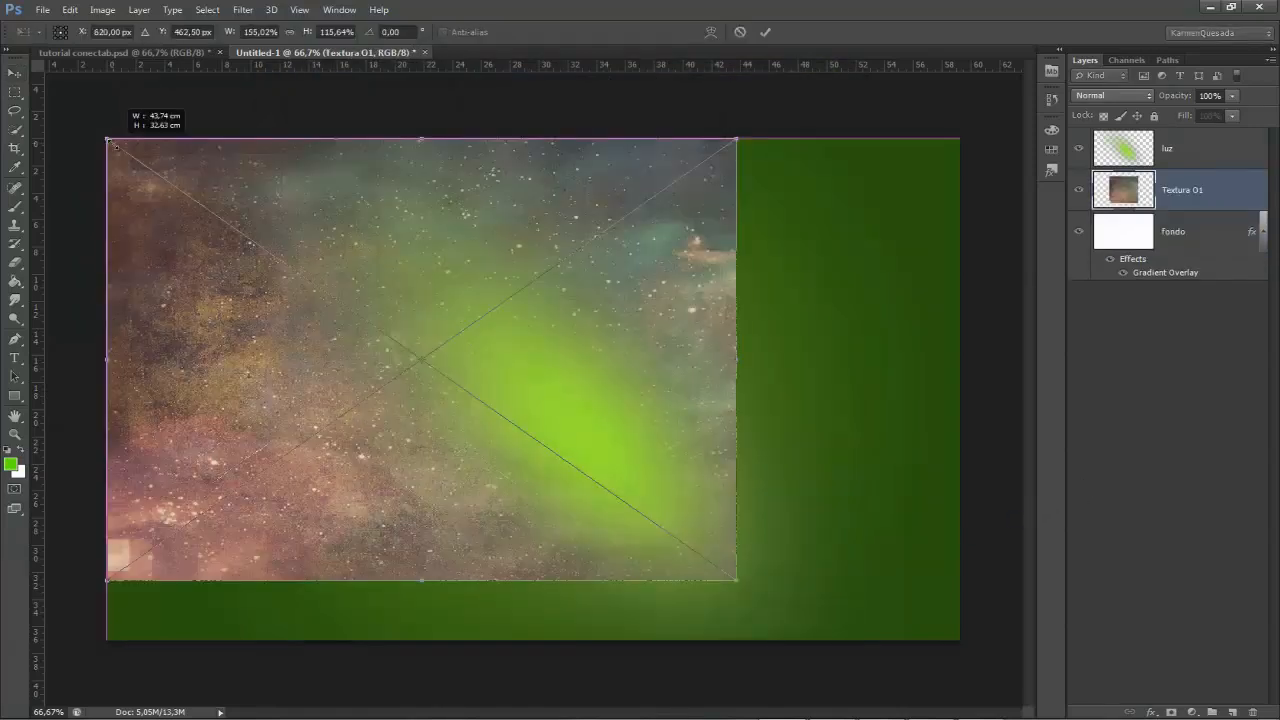
# - Stretch the placed texture to cover the whole canvas and set its blend mode to Soft Light
pyautogui.moveTo(744, 583); pyautogui.dragTo(959, 638)
pyautogui.click(765, 32)
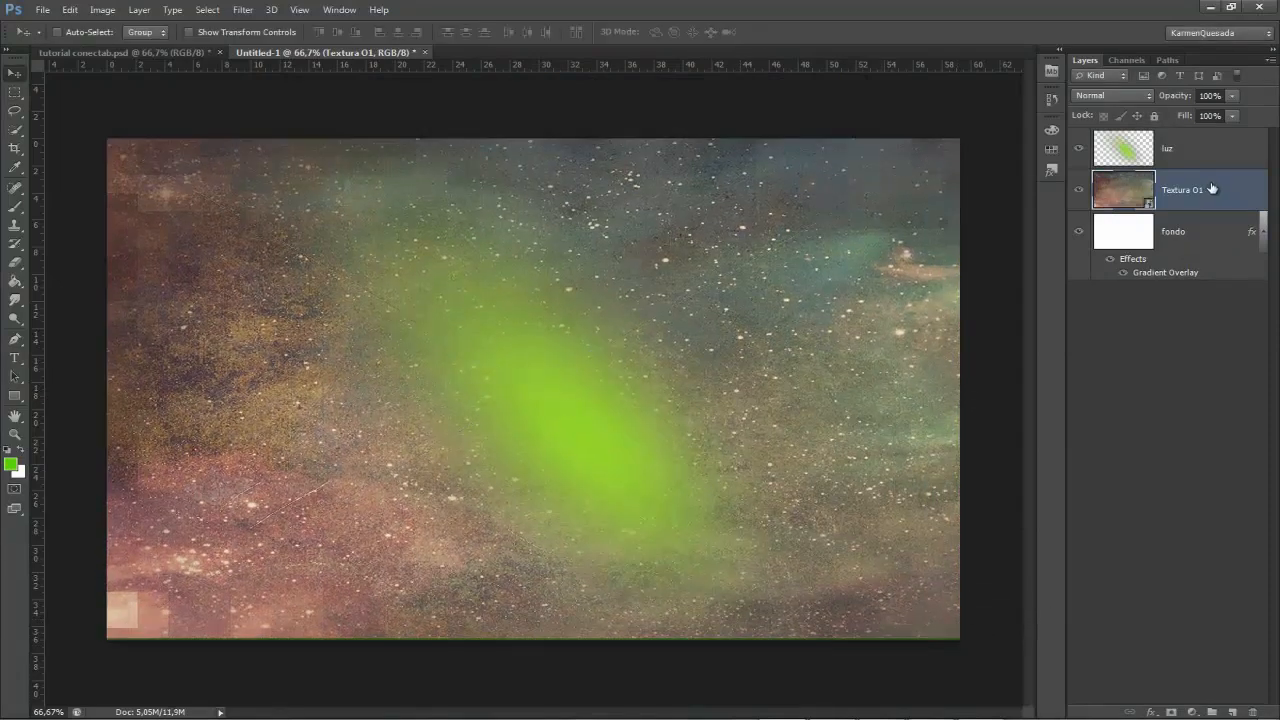
pyautogui.click(1130, 95)
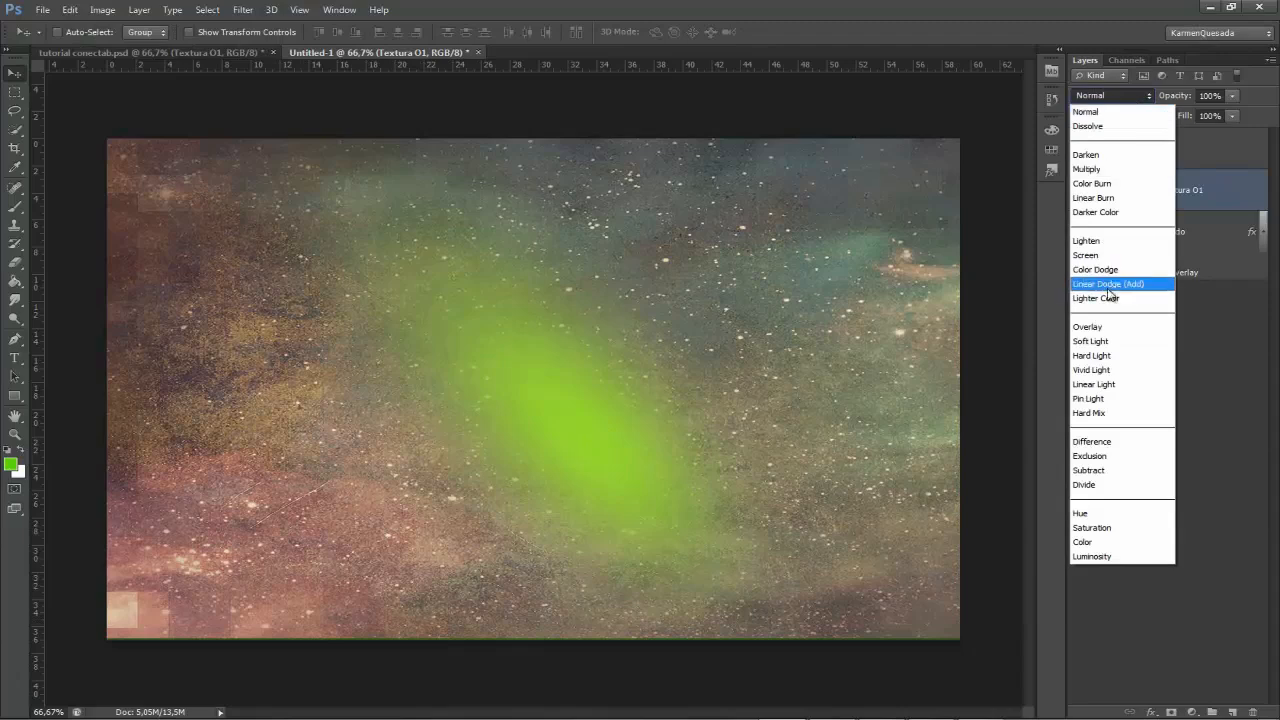
pyautogui.click(1105, 345)
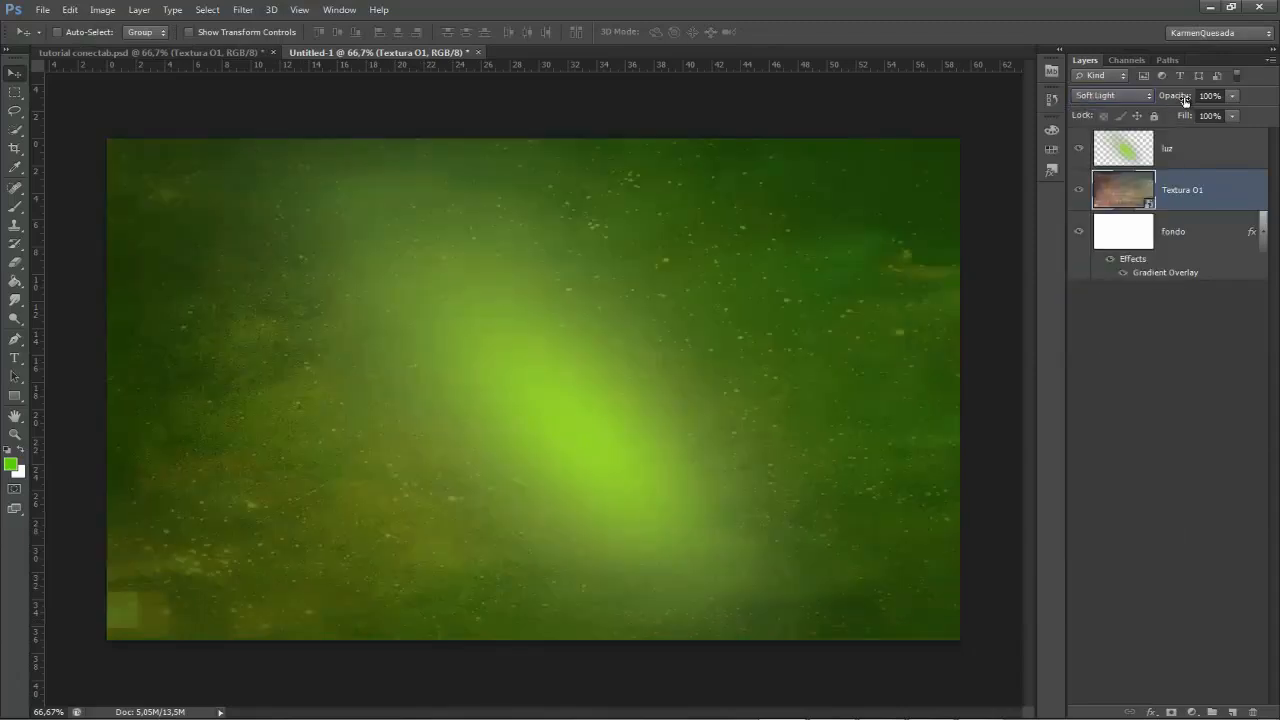
# - Rasterize the layer style of the fondo layer so its gradient becomes part of the layer's pixels
pyautogui.moveTo(1182, 100); pyautogui.dragTo(1162, 103)
pyautogui.click(1182, 236)
pyautogui.rightClick(1188, 227)
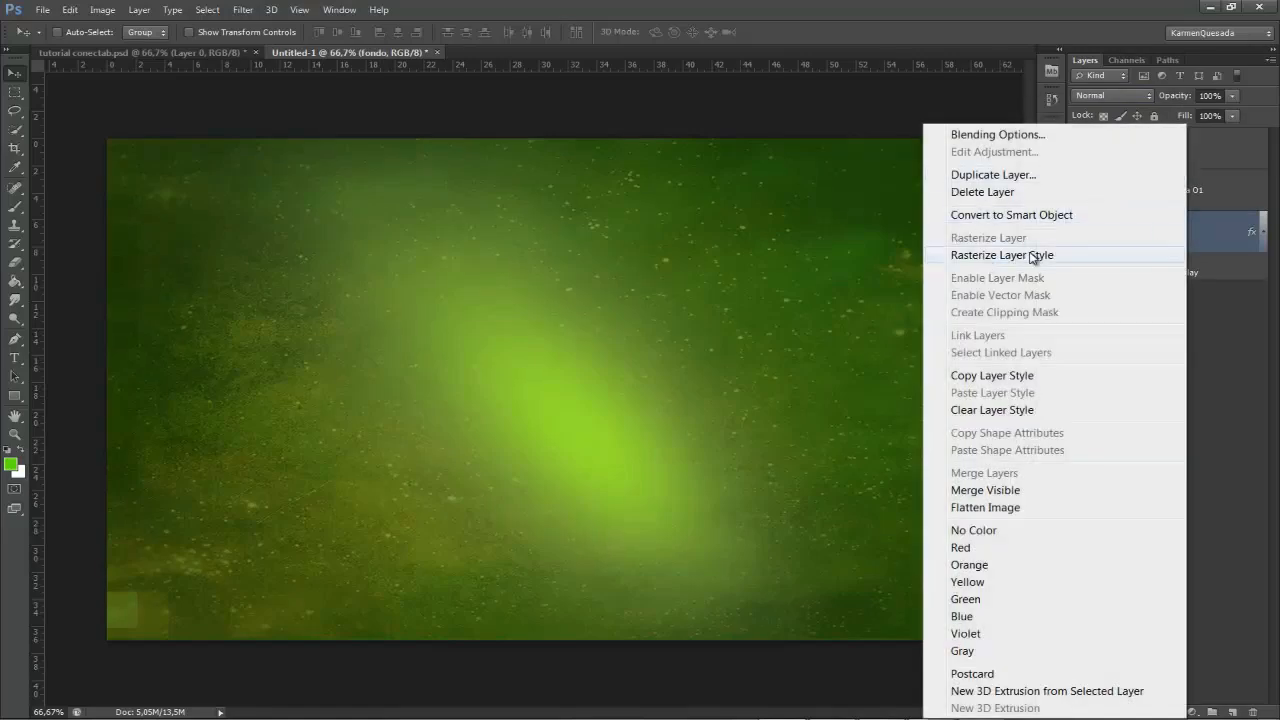
pyautogui.click(1033, 255)
# - Add a Pattern Overlay with the small dark checkered-dot pattern to the fondo layer
pyautogui.click(1153, 712)
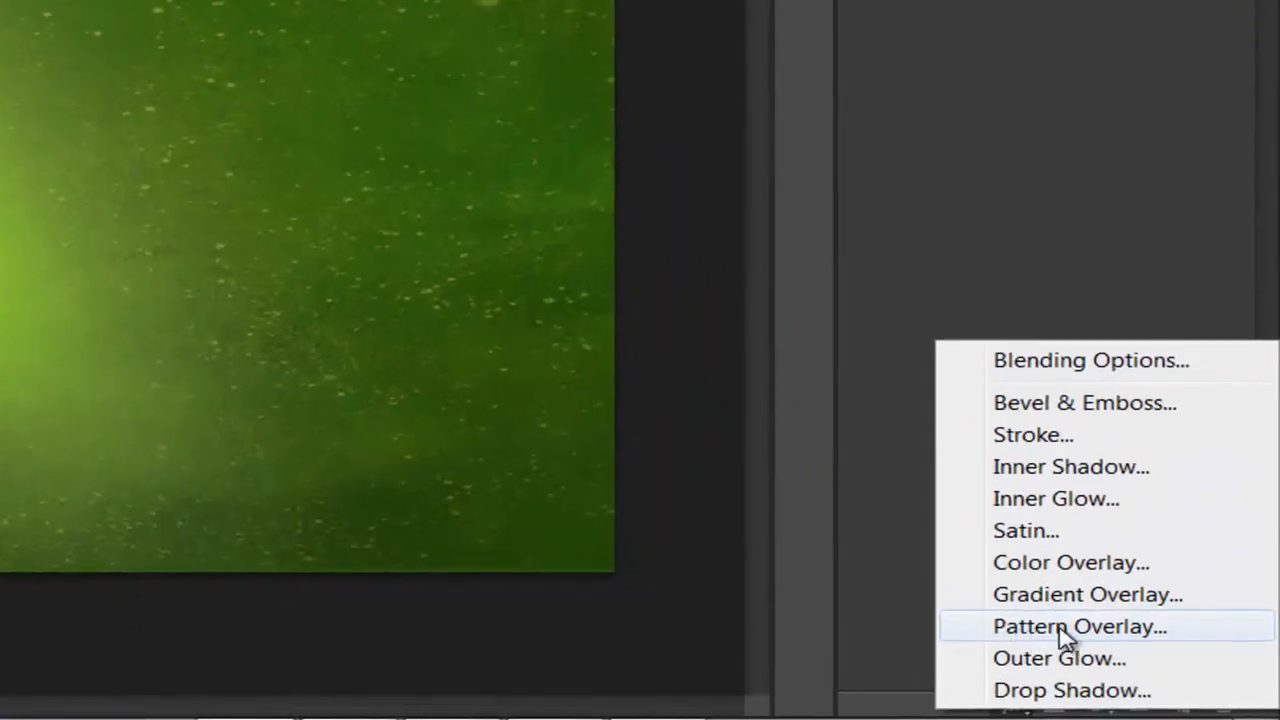
pyautogui.click(1115, 630)
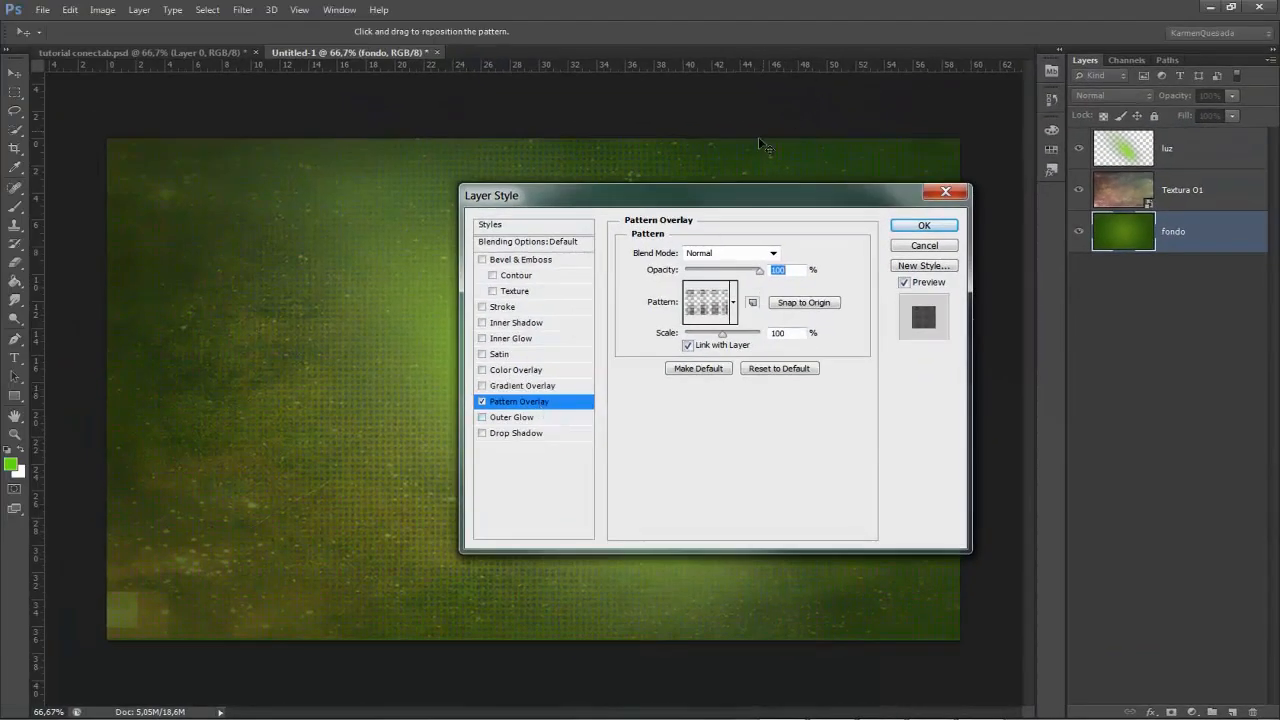
pyautogui.moveTo(702, 184); pyautogui.dragTo(910, 209)
pyautogui.click(921, 305)
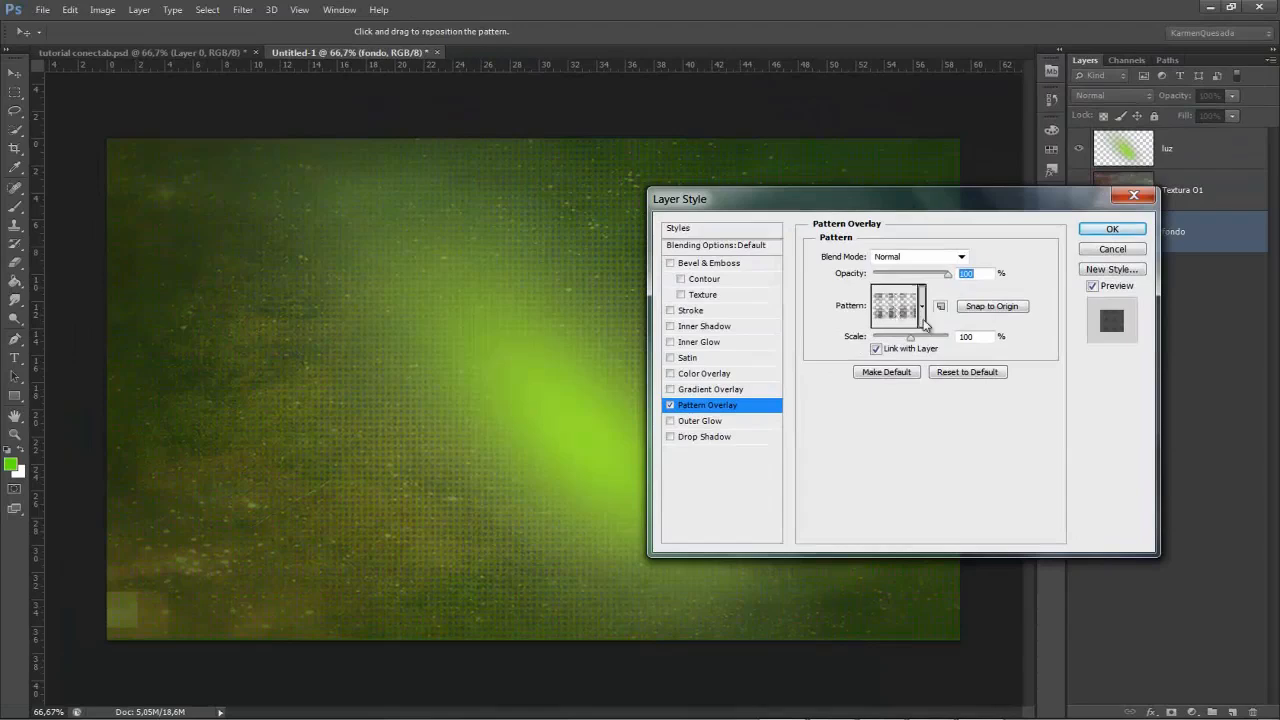
pyautogui.click(1075, 348)
# - Set the Pattern Overlay's blend mode to Soft Light and its opacity to 24%, and apply the style
pyautogui.click(961, 257)
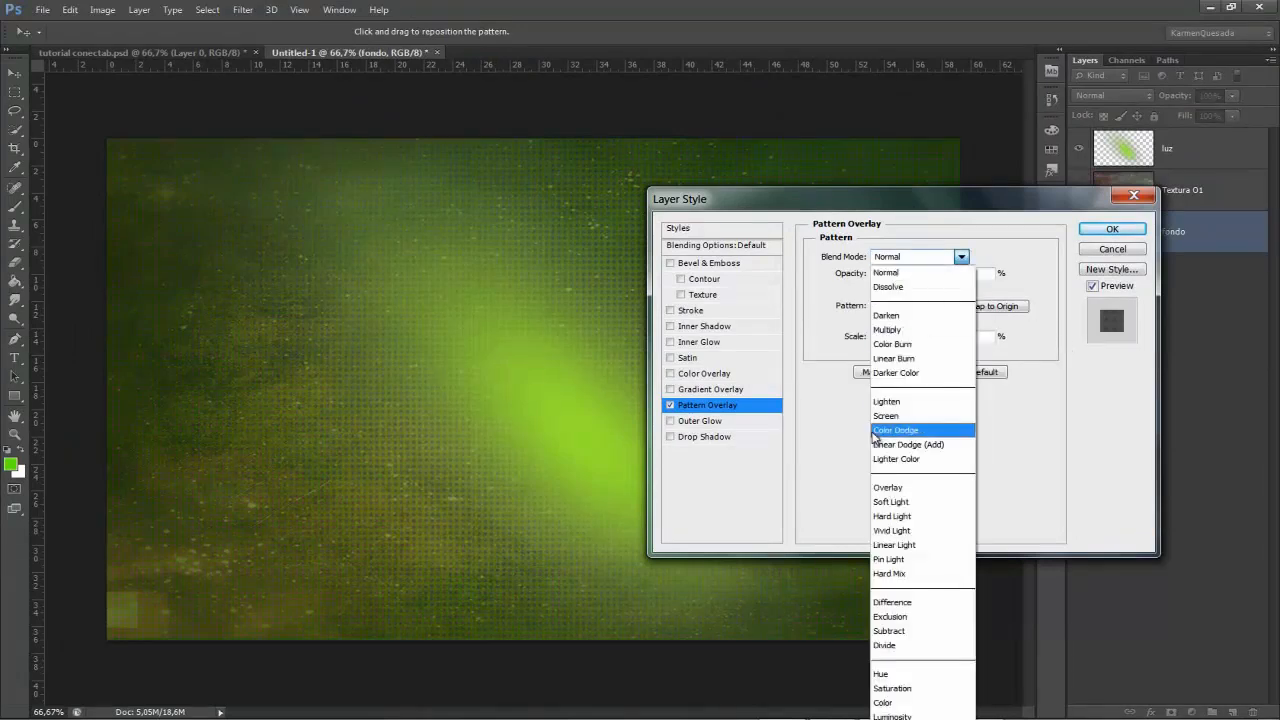
pyautogui.click(892, 502)
pyautogui.press('Tab')
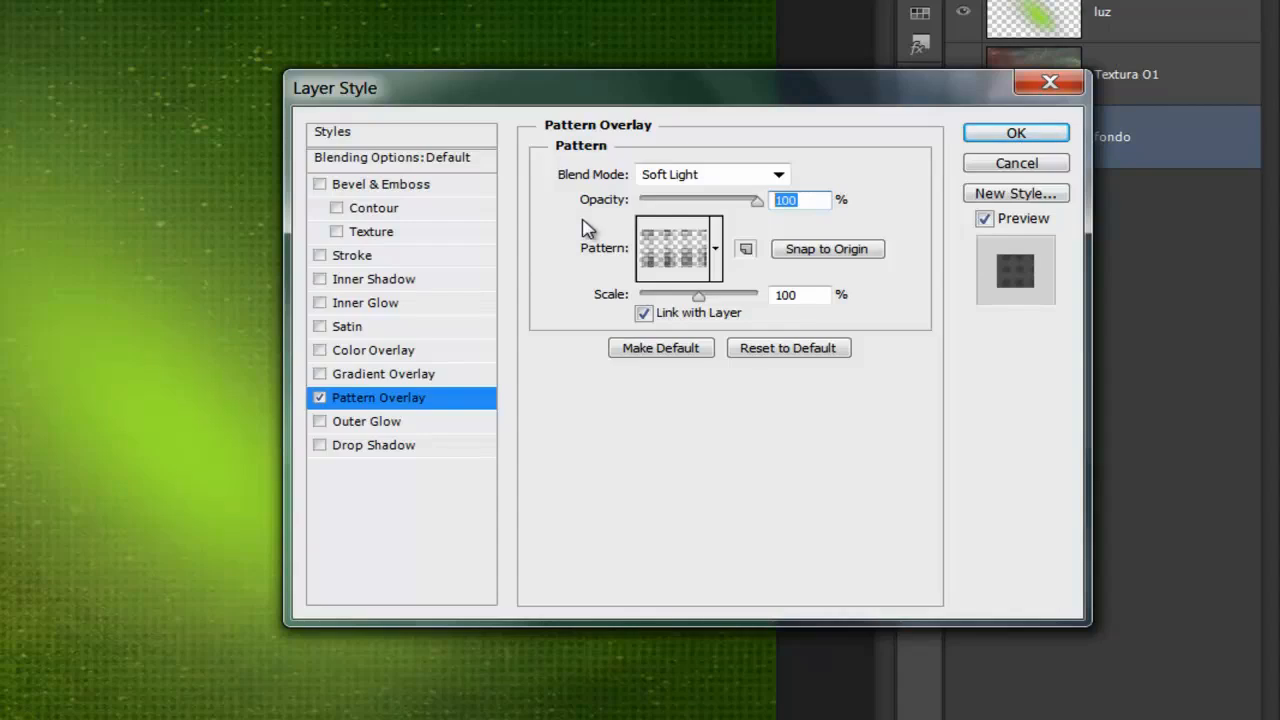
pyautogui.write('24')
pyautogui.press('Tab')
pyautogui.moveTo(900, 340); pyautogui.dragTo(898, 340)
pyautogui.click(1110, 231)
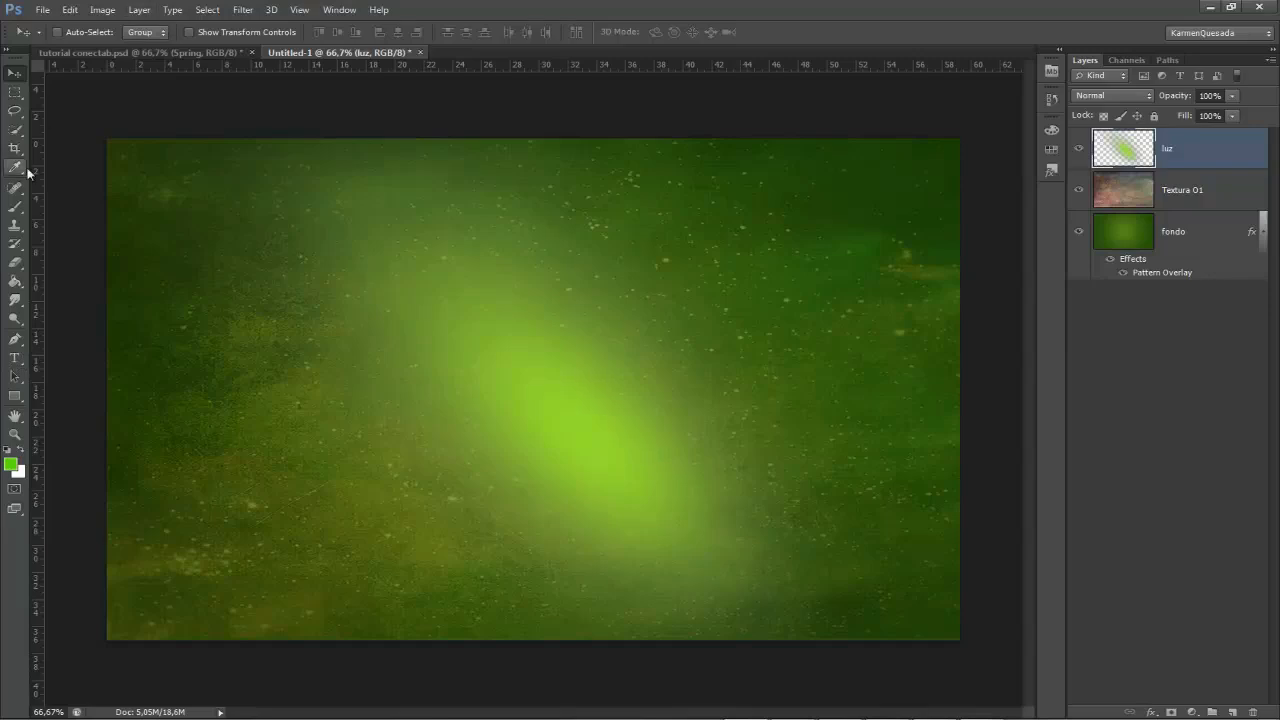
# - Write the text "Spring" across the canvas in the rolina font at 394 pt
pyautogui.click(18, 361)
pyautogui.click(112, 32)
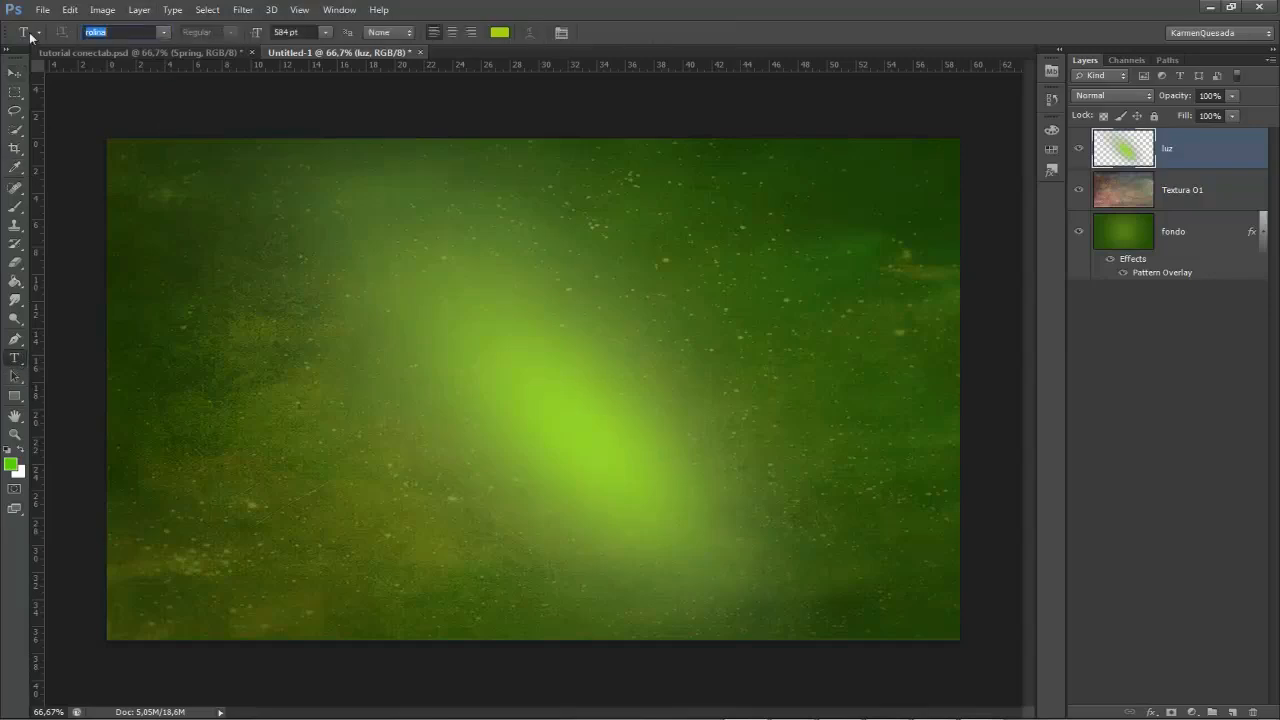
pyautogui.moveTo(258, 33); pyautogui.dragTo(182, 32)
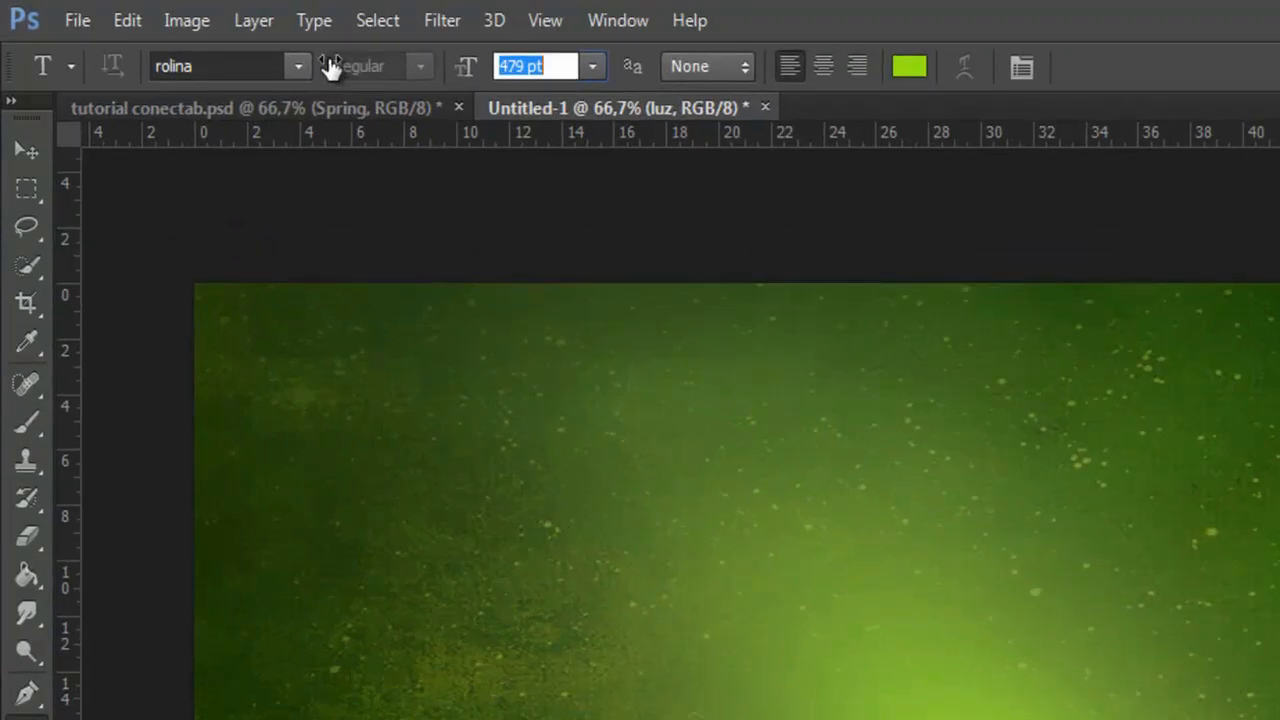
pyautogui.moveTo(330, 64); pyautogui.dragTo(224, 58)
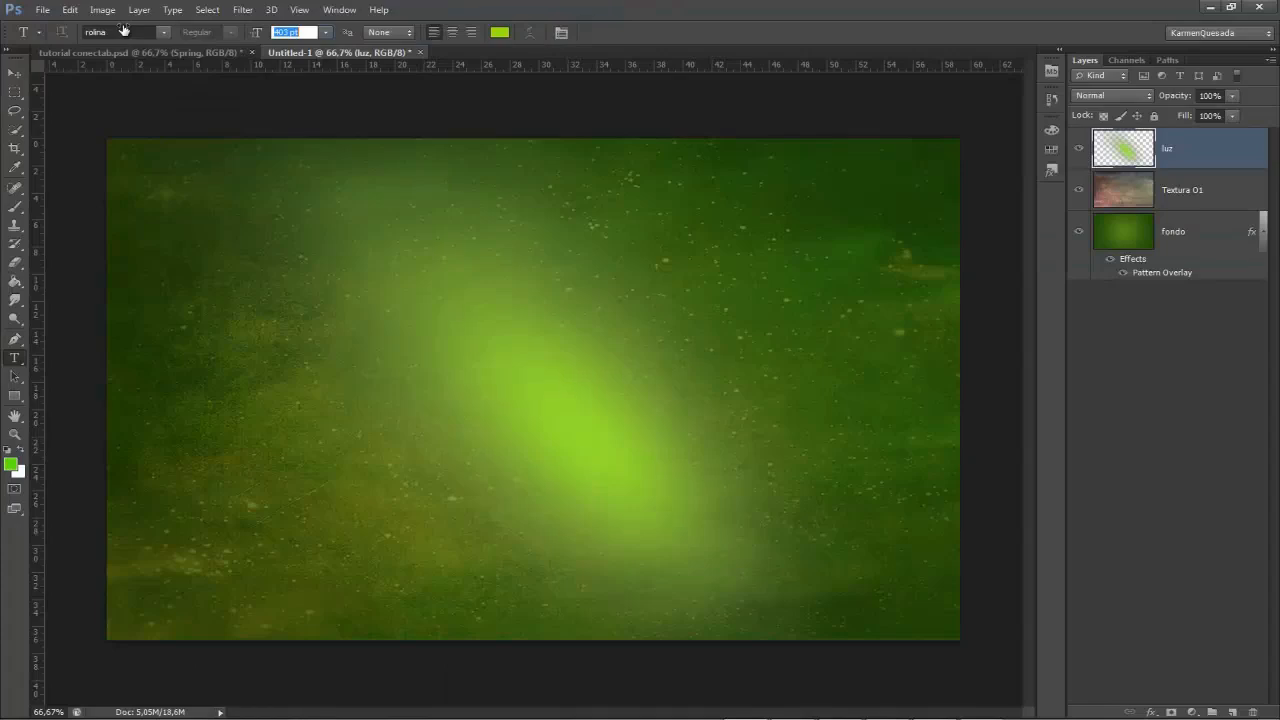
pyautogui.moveTo(123, 30); pyautogui.dragTo(116, 30)
pyautogui.click(313, 390)
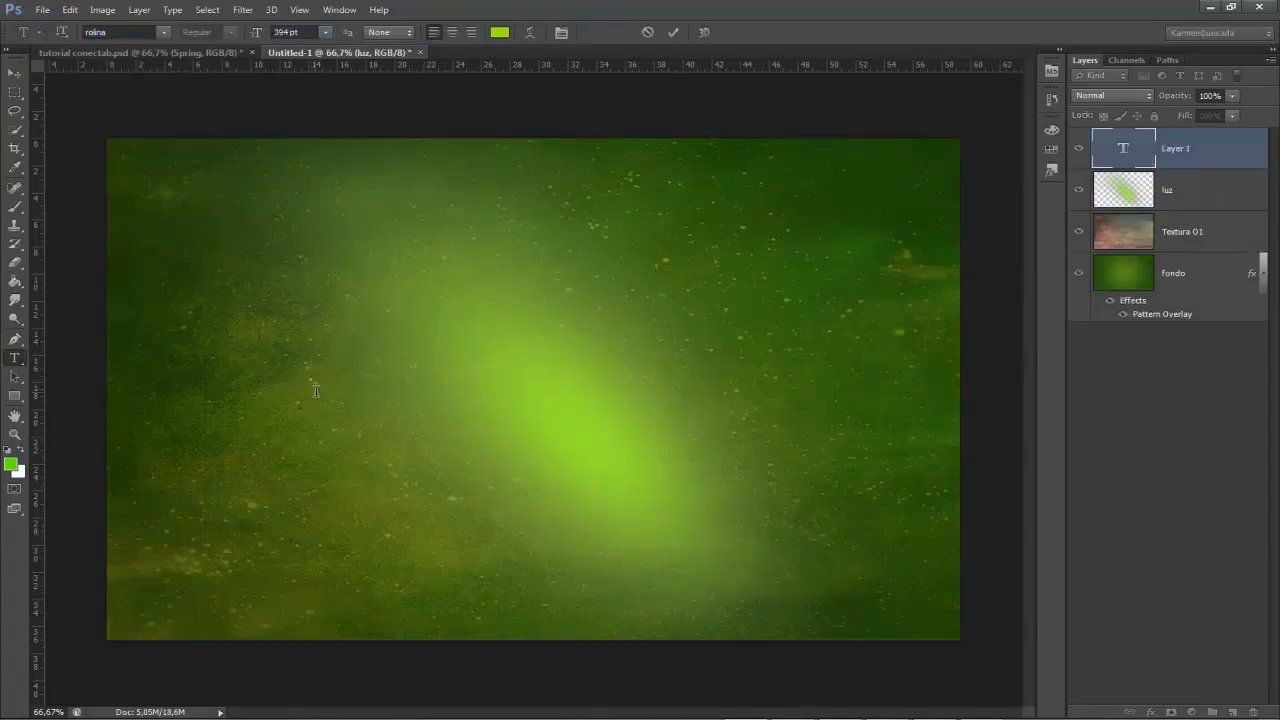
pyautogui.write('S')
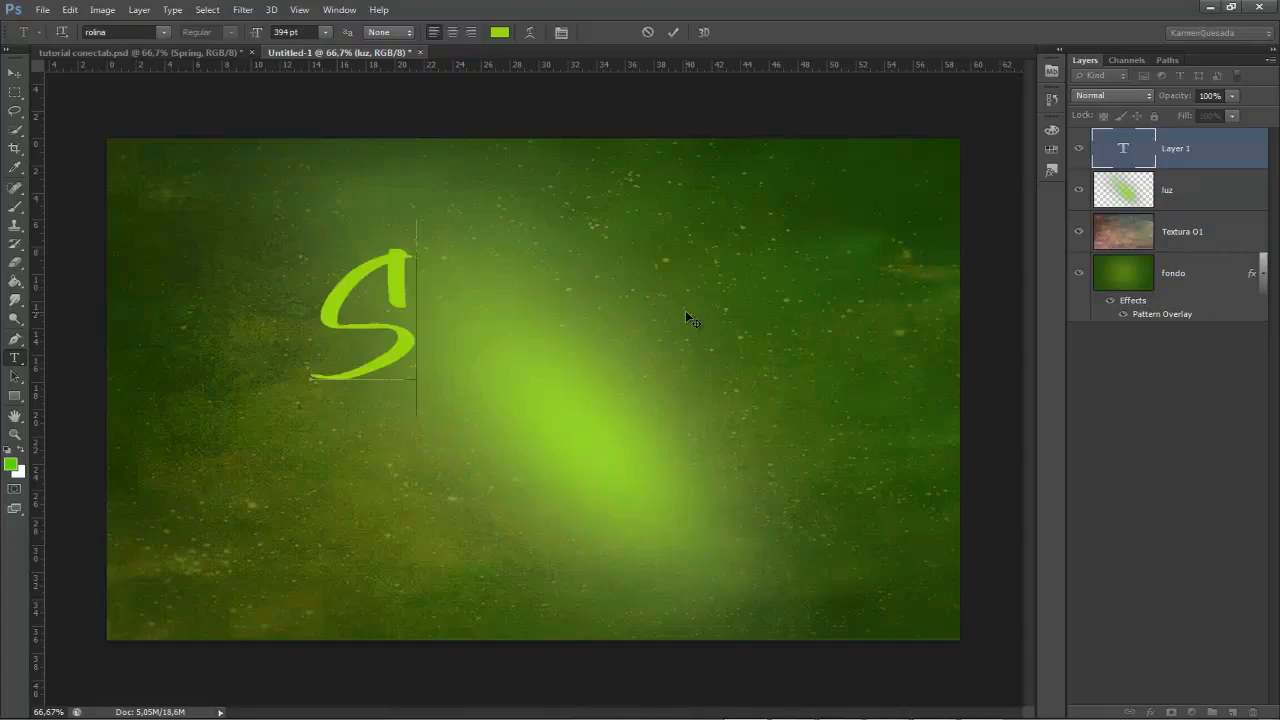
pyautogui.write('pring')
pyautogui.hotkey('ctrl', 'Return')
# - Apply Faux Bold to the Spring text and enlarge it to 453 pt
pyautogui.rightClick(562, 332)
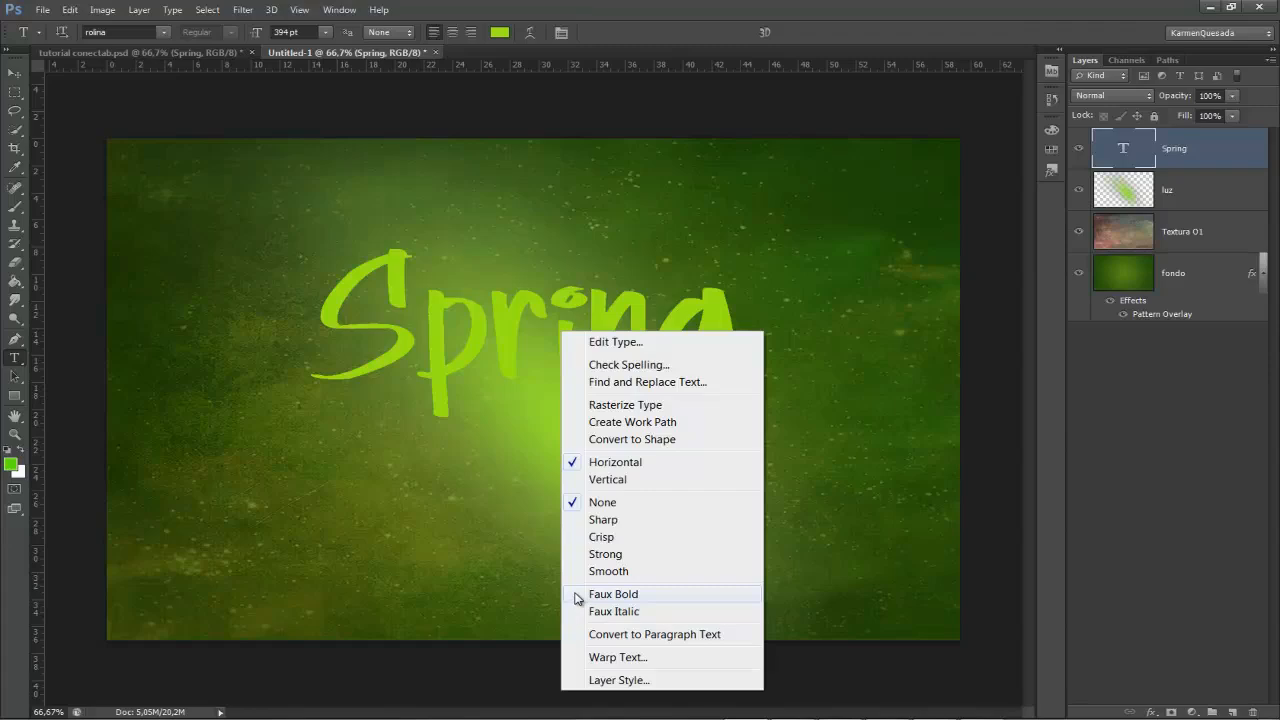
pyautogui.click(731, 593)
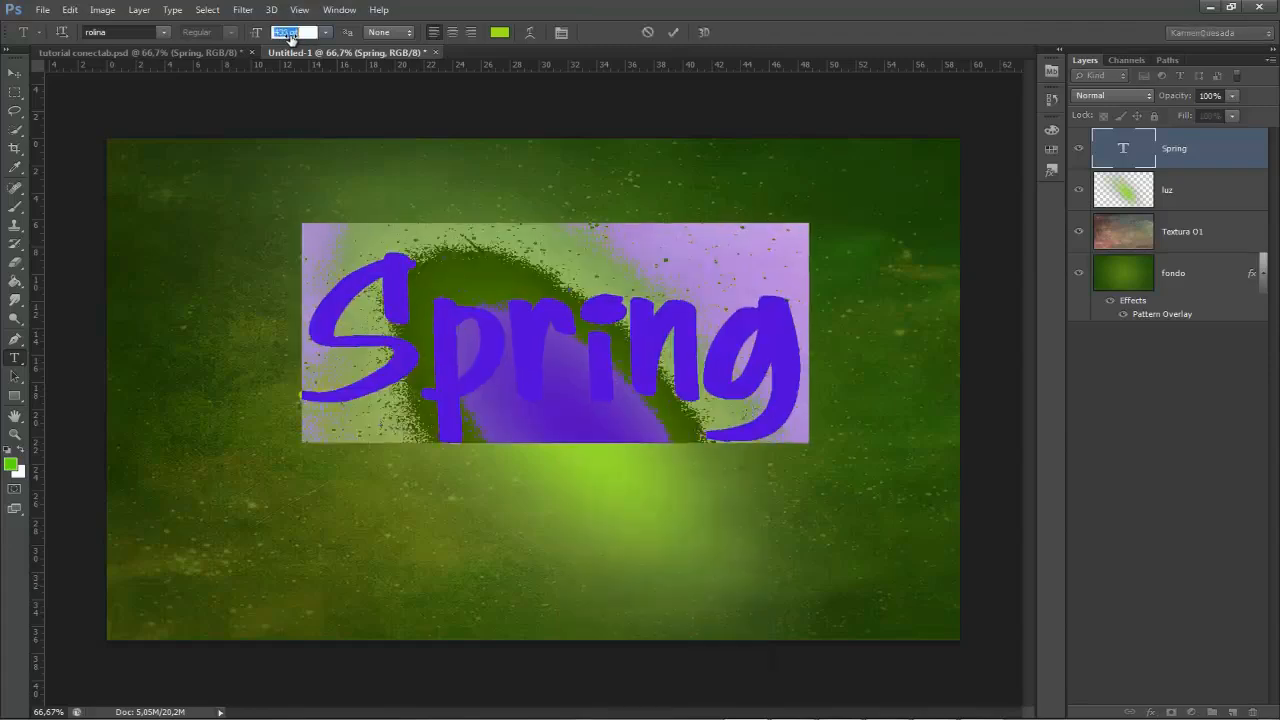
pyautogui.moveTo(294, 40); pyautogui.dragTo(306, 38)
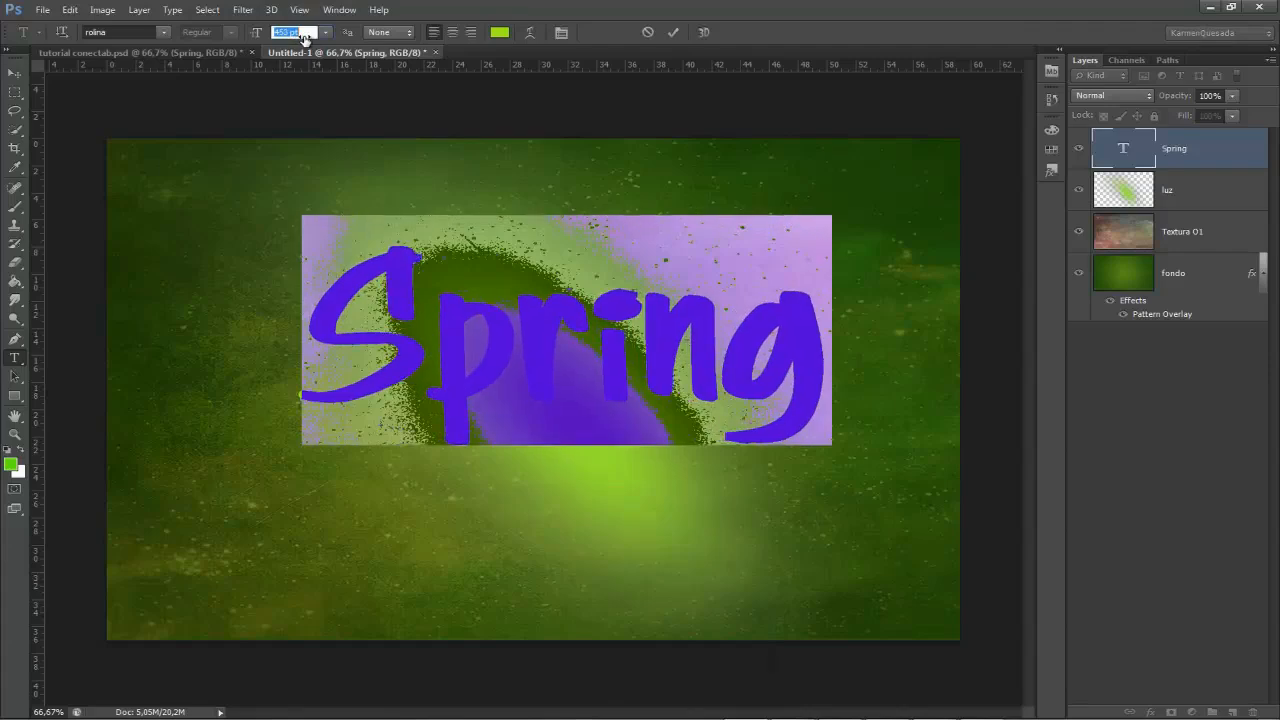
pyautogui.click(19, 363)
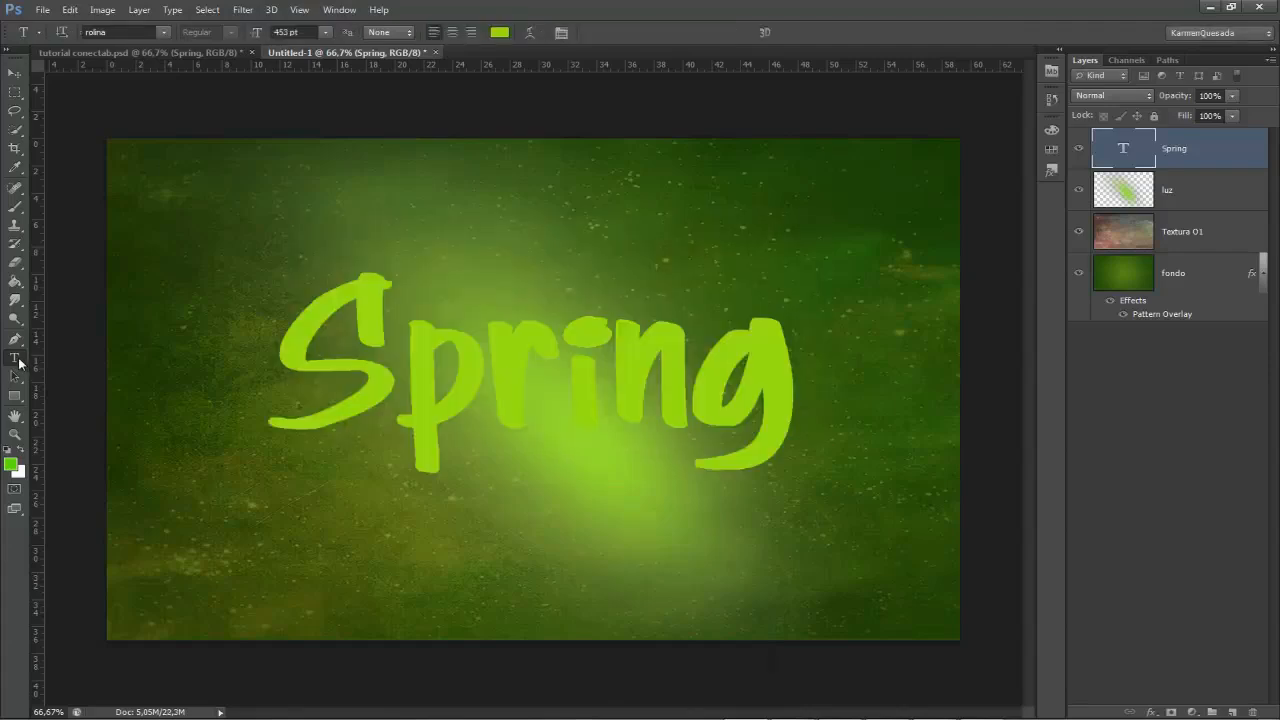
# - Turn the Spring text into a 3D object in the 3D workspace and set its extrusion depth to 71
pyautogui.click(764, 35)
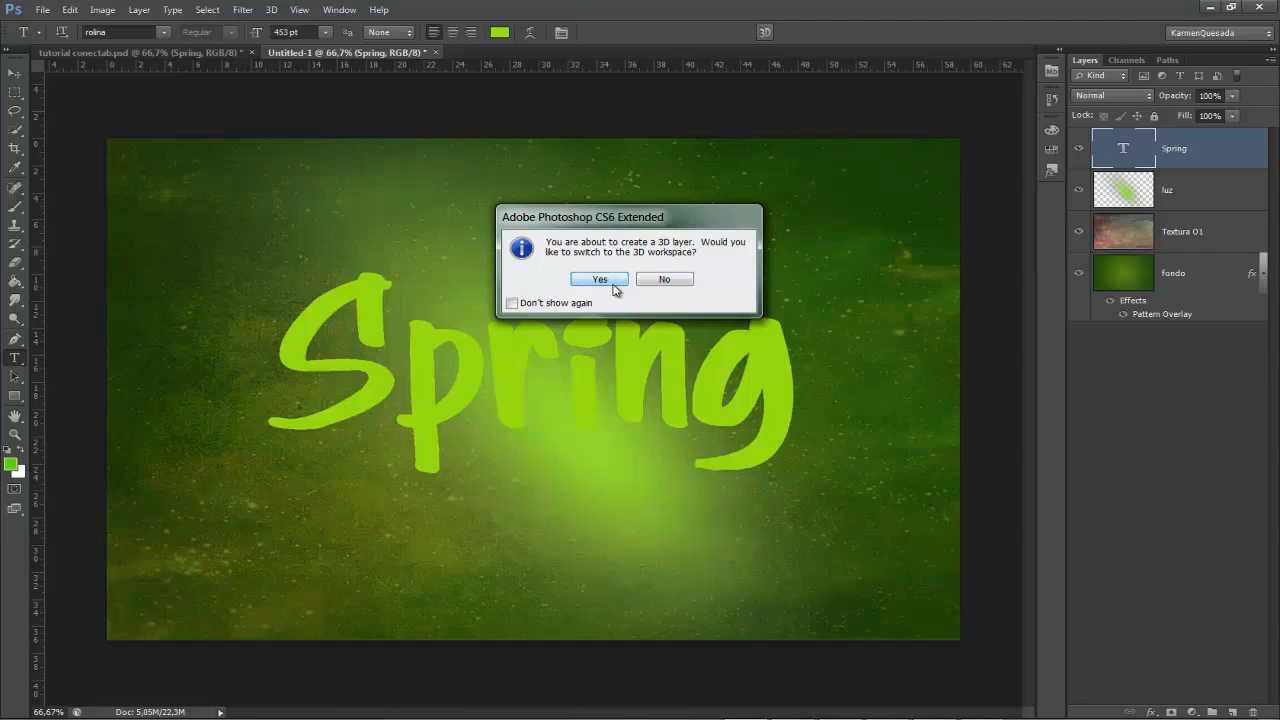
pyautogui.click(614, 286)
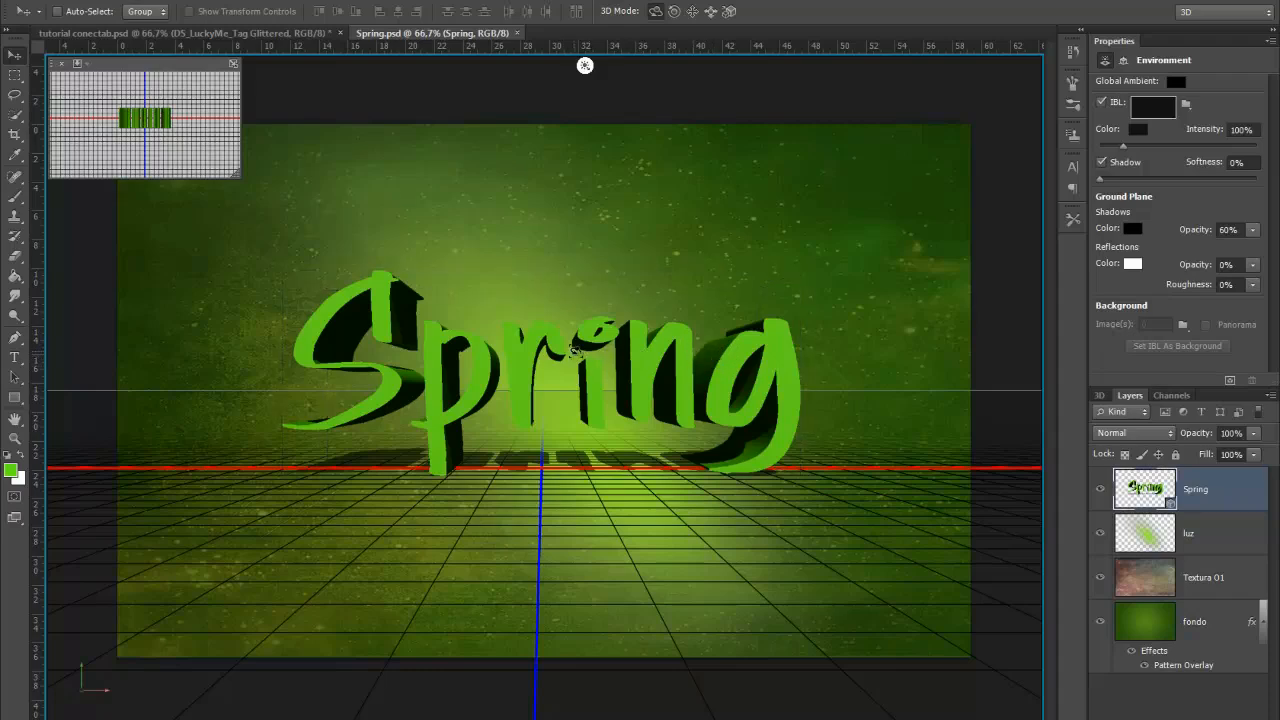
pyautogui.rightClick(556, 343)
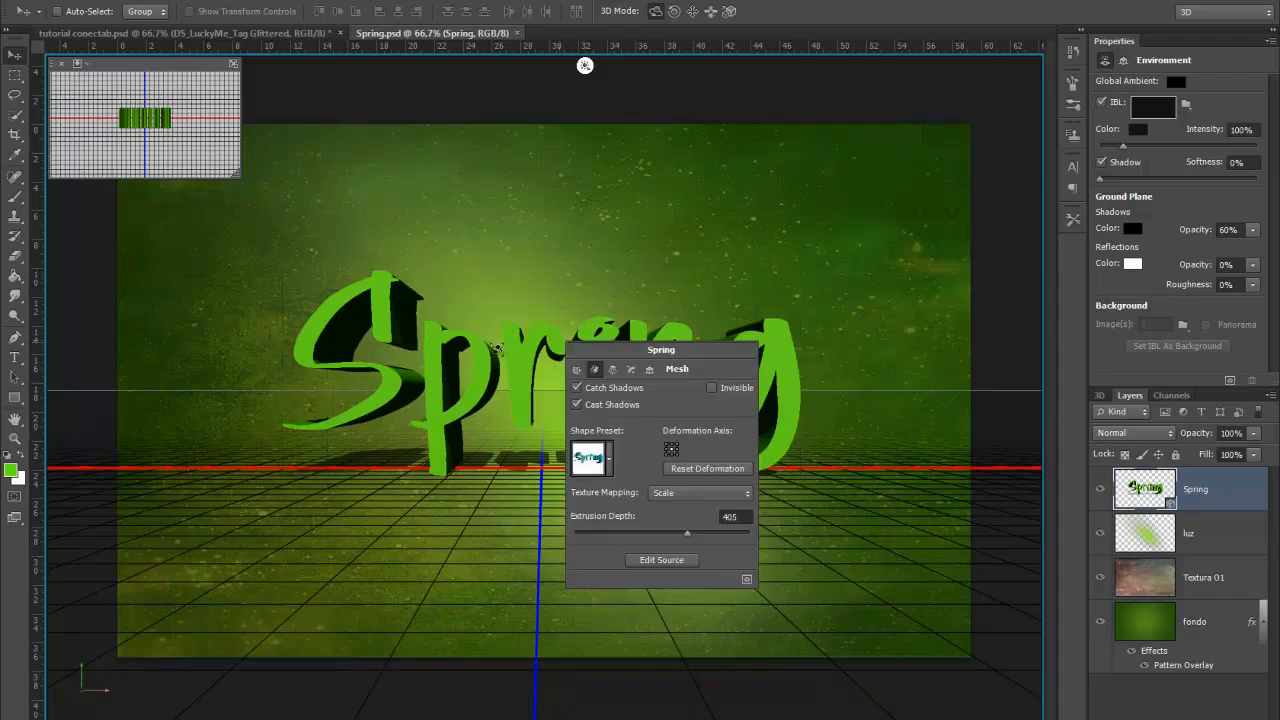
pyautogui.moveTo(686, 530); pyautogui.dragTo(667, 531)
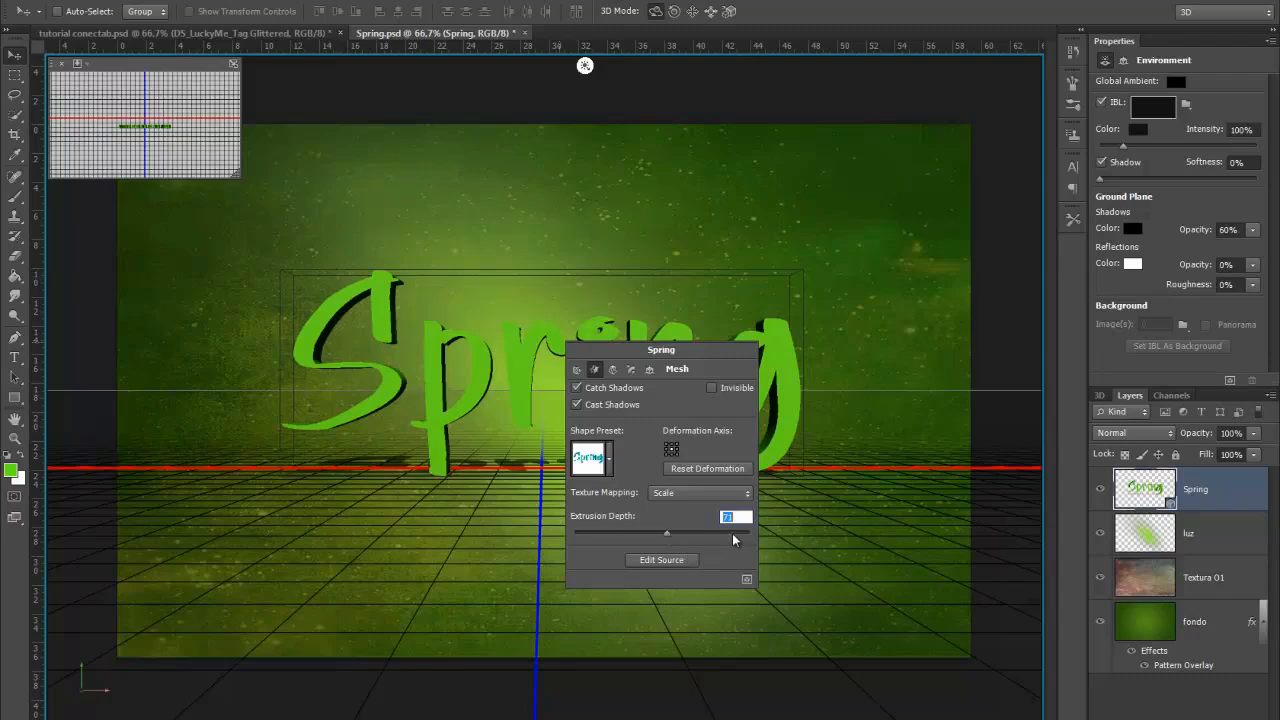
pyautogui.click(446, 350)
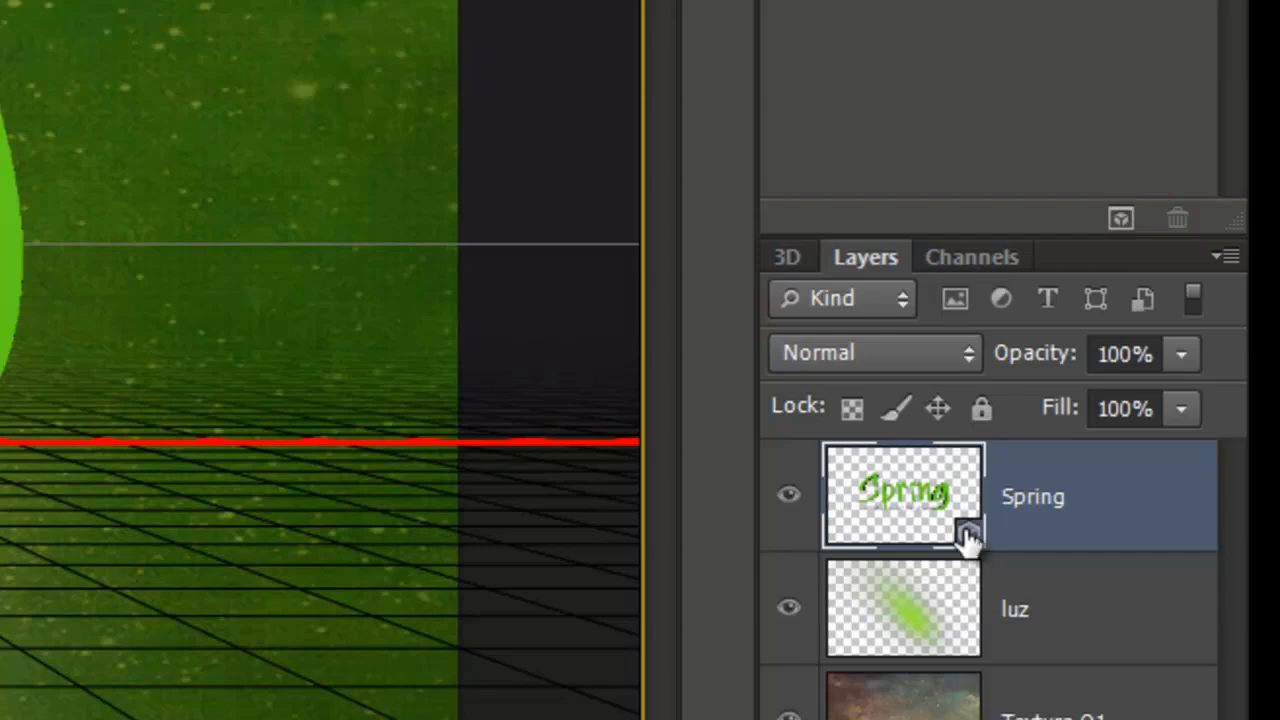
# - Show the 3D scene components of the Spring layer and select the Spring mesh
pyautogui.doubleClick(967, 528)
pyautogui.click(860, 258)
pyautogui.click(787, 259)
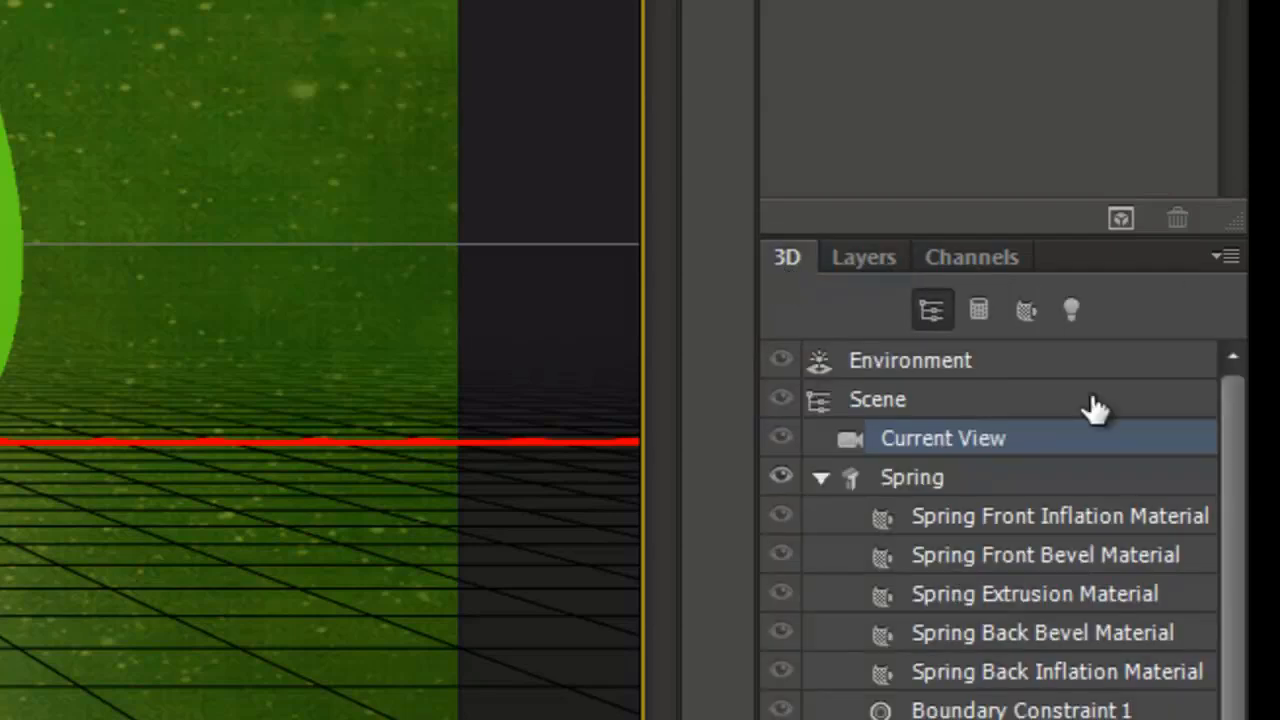
pyautogui.click(940, 483)
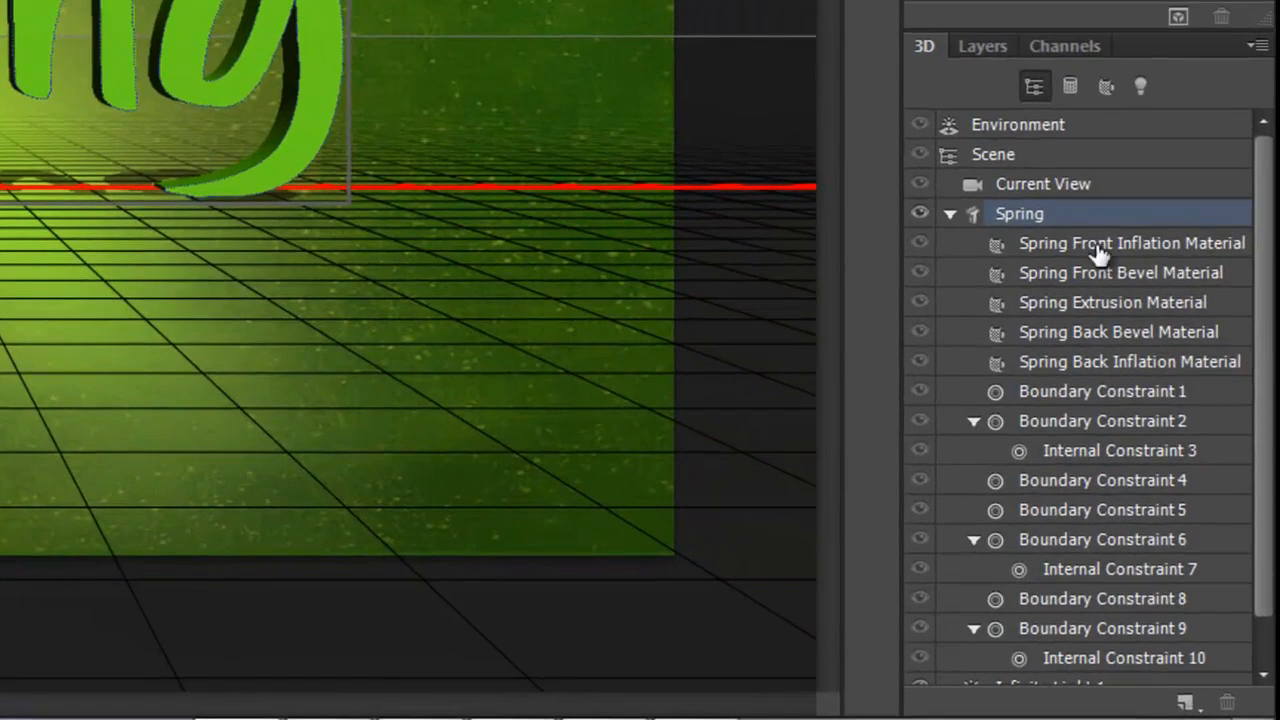
# - Load DS_LuckyMe_Paper2.jpg as the diffuse texture of the Spring Front Inflation Material
pyautogui.click(1188, 500)
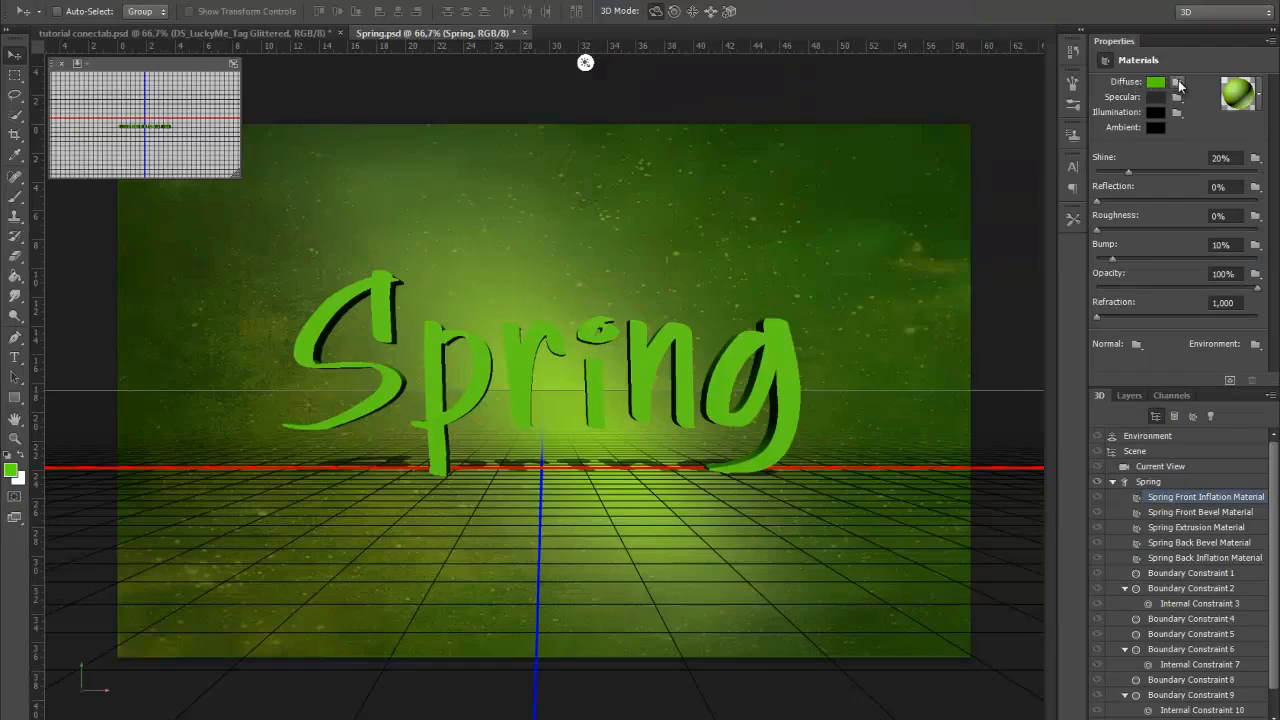
pyautogui.click(1178, 83)
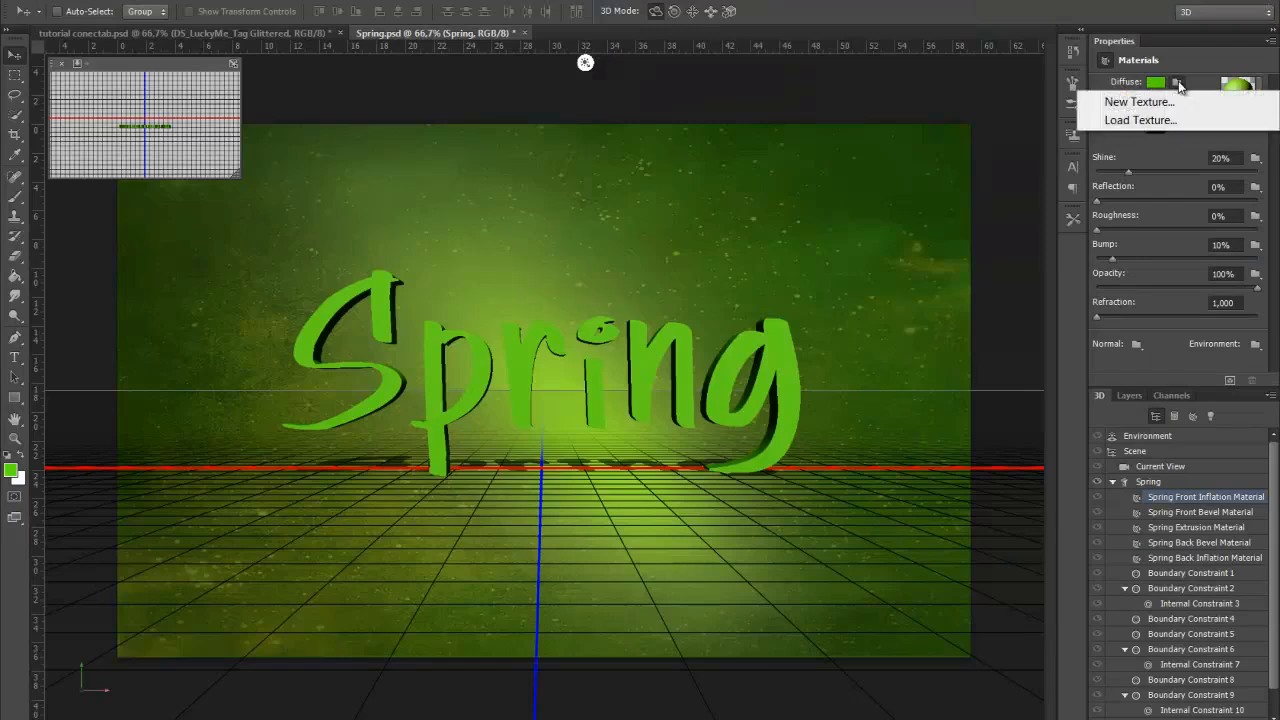
pyautogui.click(1137, 120)
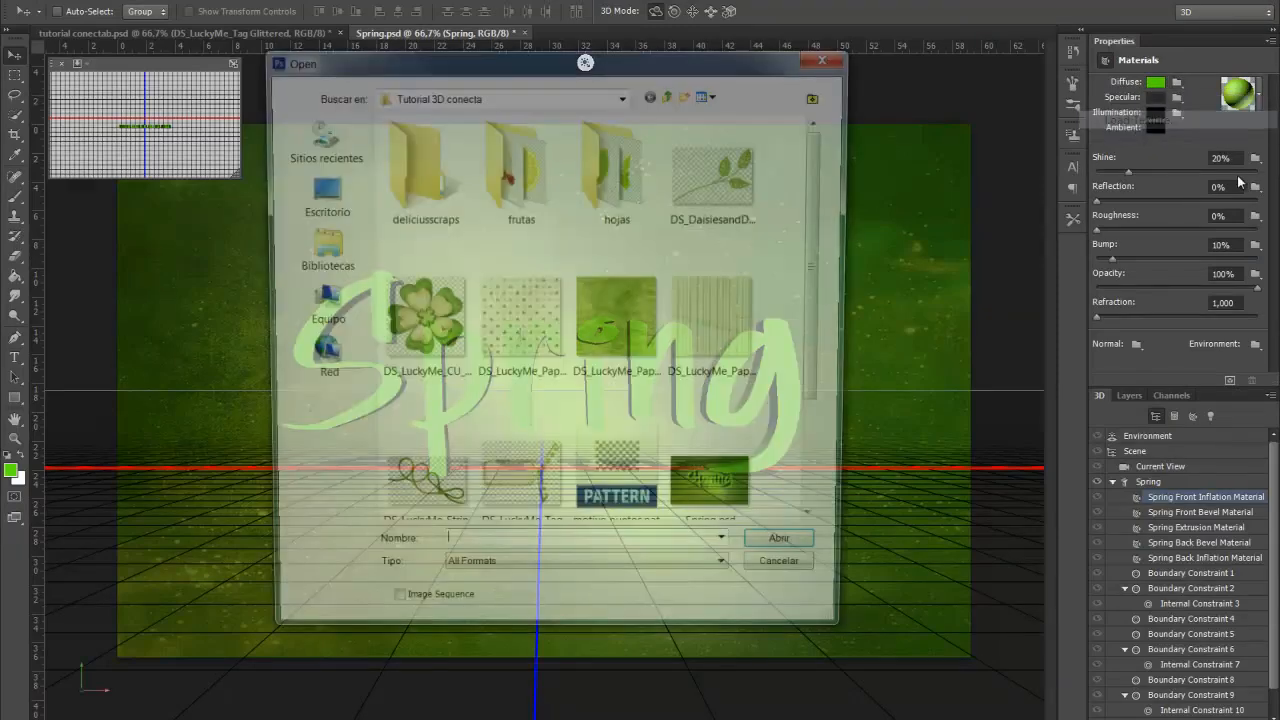
pyautogui.click(897, 316)
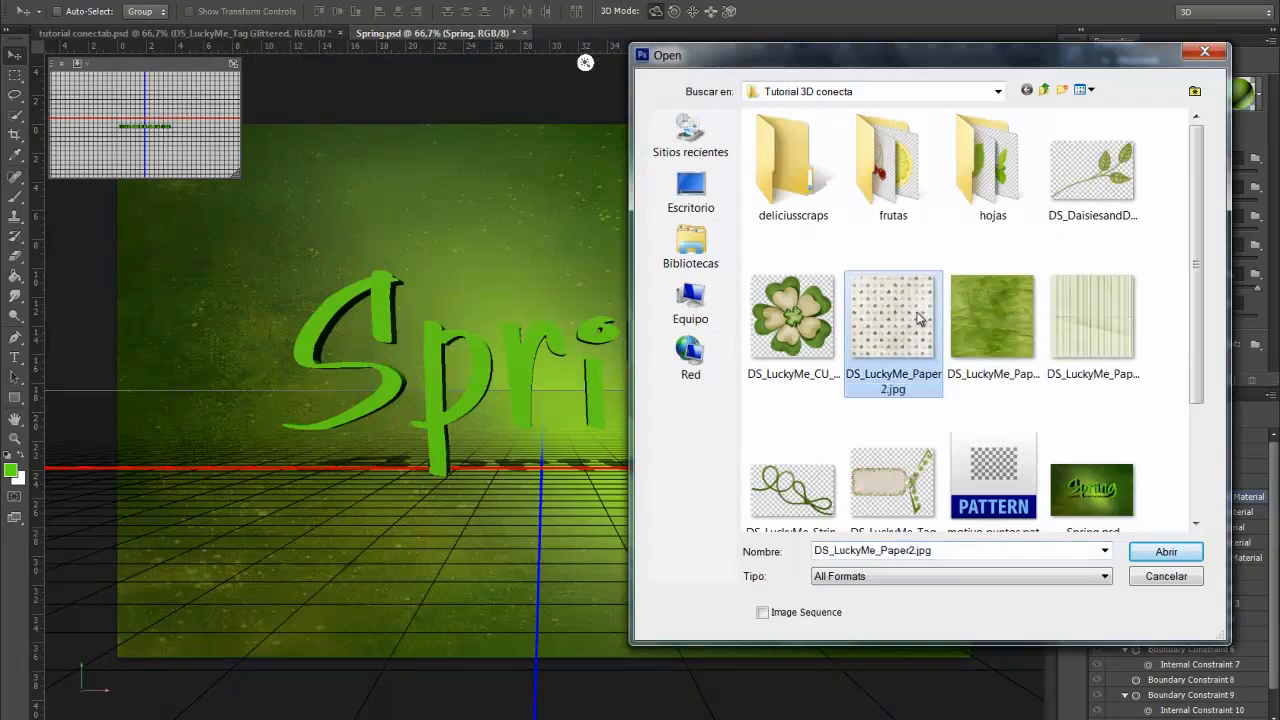
pyautogui.click(1166, 551)
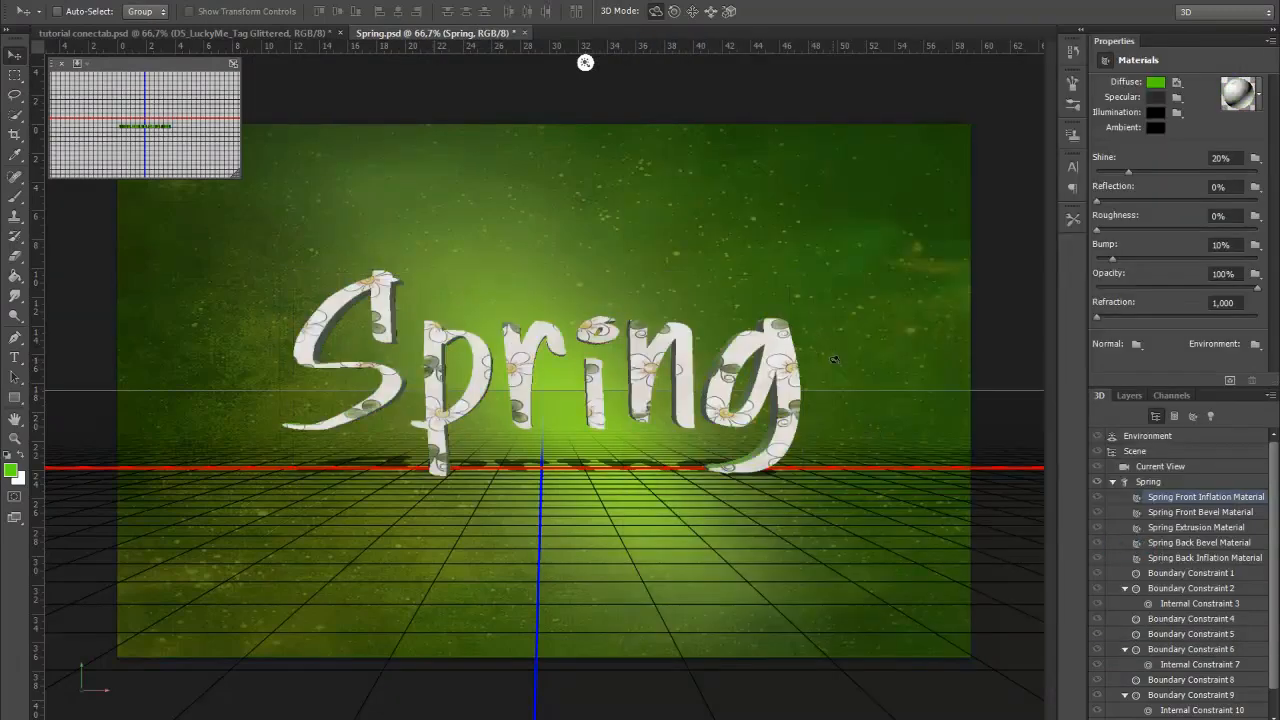
# - Load DS_LuckyMe_Paper3.jpg as the diffuse texture of the Spring Extrusion Material
pyautogui.click(1183, 530)
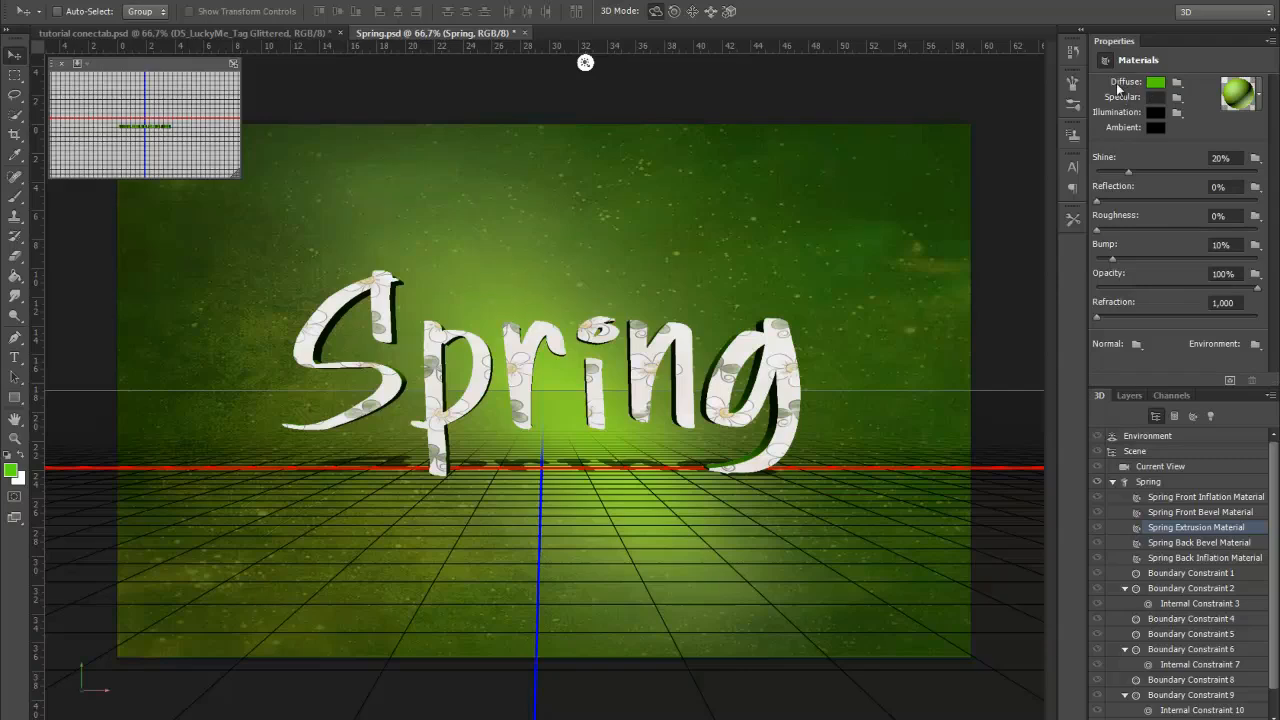
pyautogui.click(1177, 82)
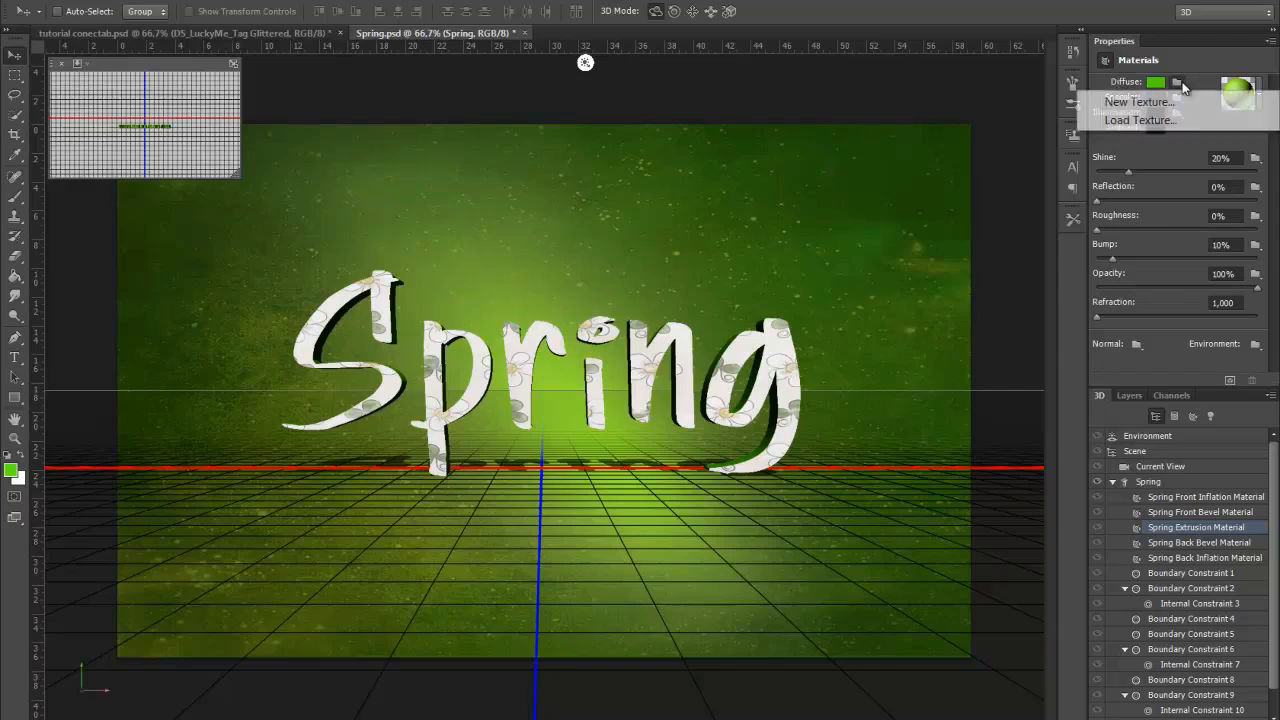
pyautogui.click(1140, 120)
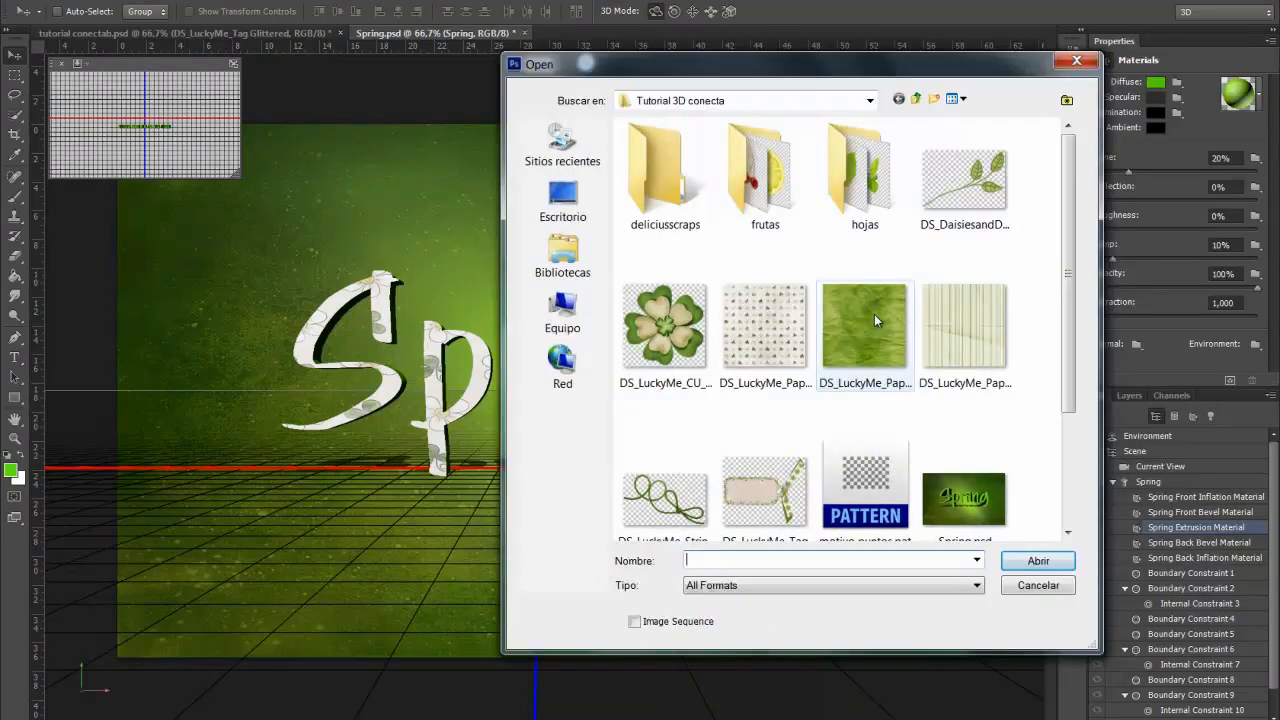
pyautogui.click(850, 328)
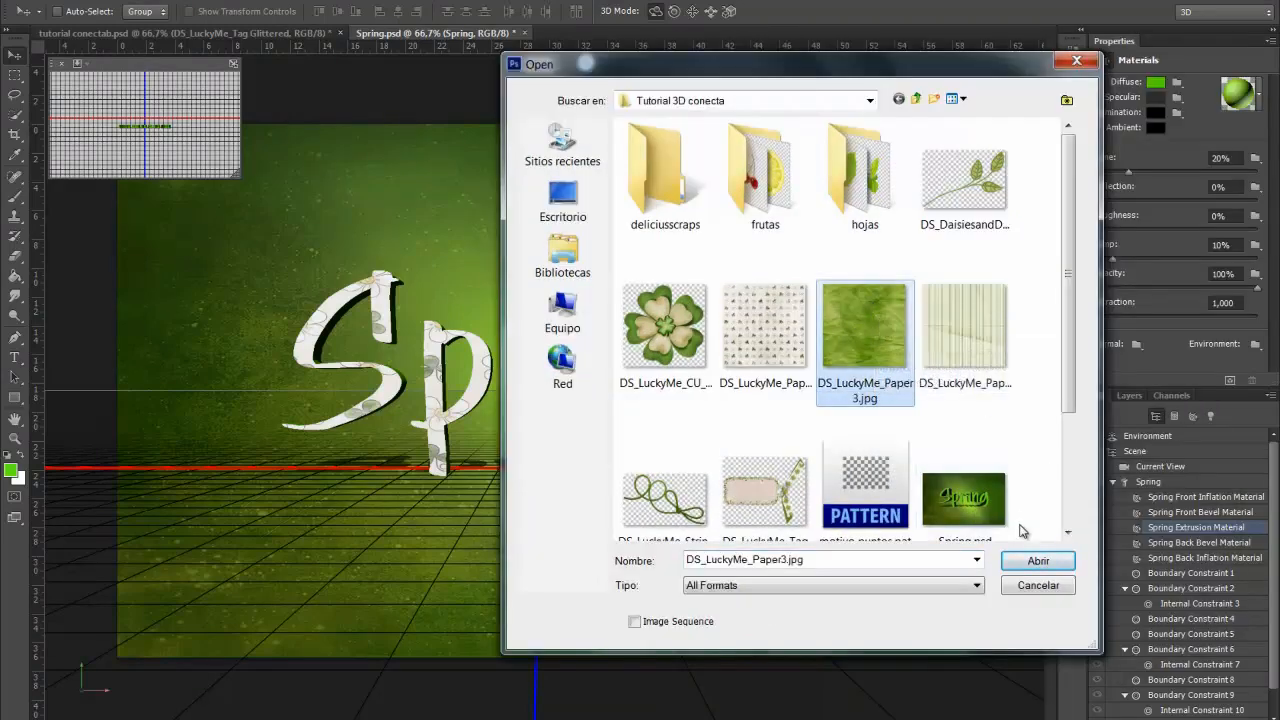
pyautogui.click(1038, 561)
# - Tilt the 3D Spring text to examine its extruded sides, return it to the front view and show its textures in the layer list
pyautogui.moveTo(505, 248); pyautogui.dragTo(391, 352)
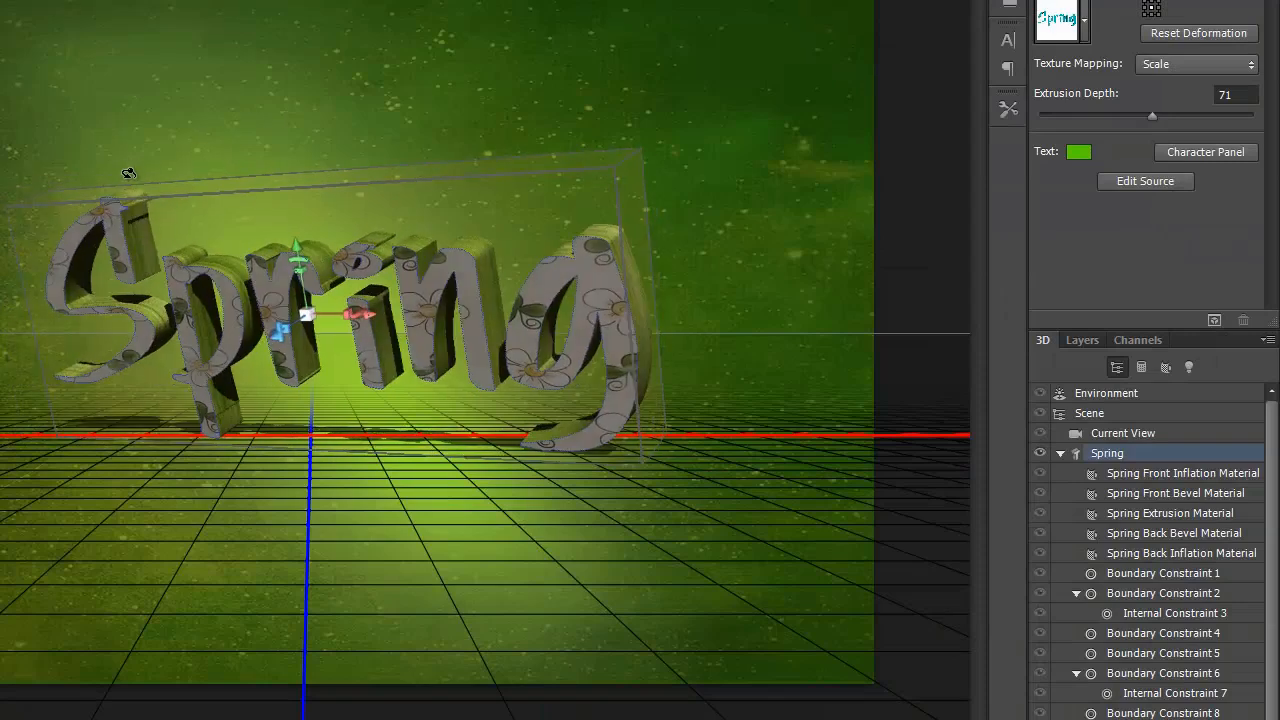
pyautogui.moveTo(115, 283); pyautogui.dragTo(102, 328)
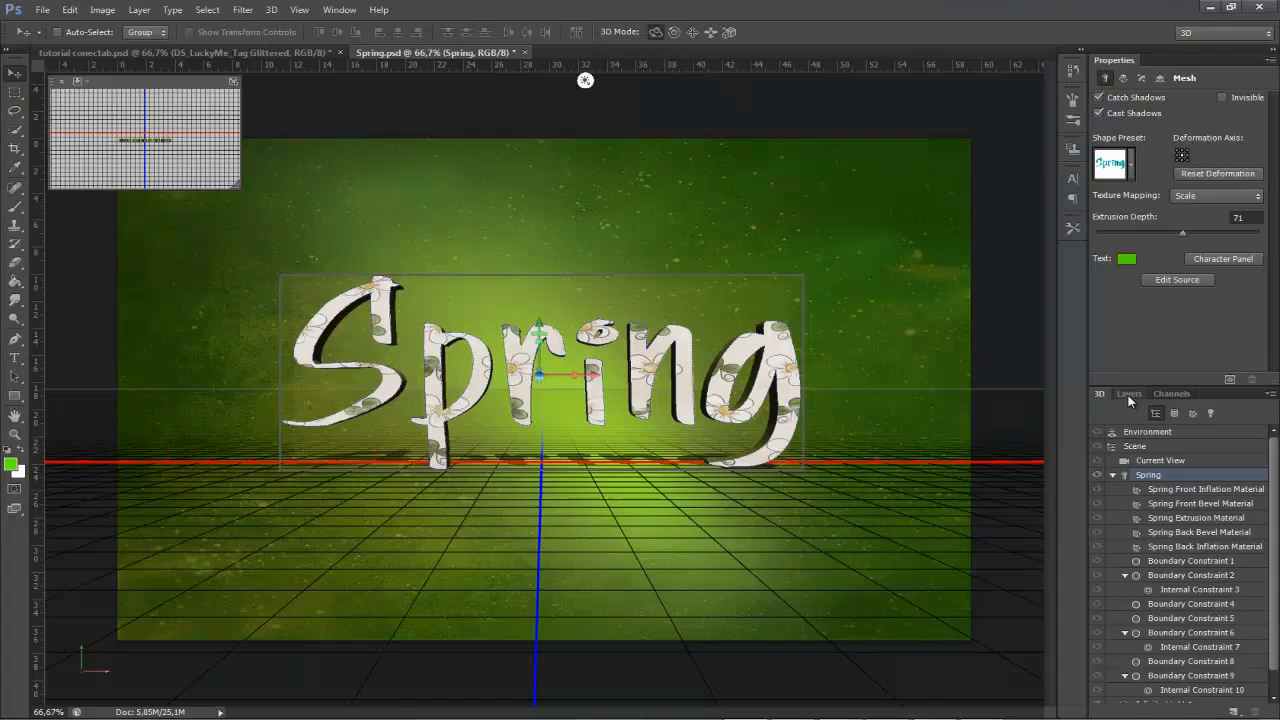
pyautogui.click(1128, 394)
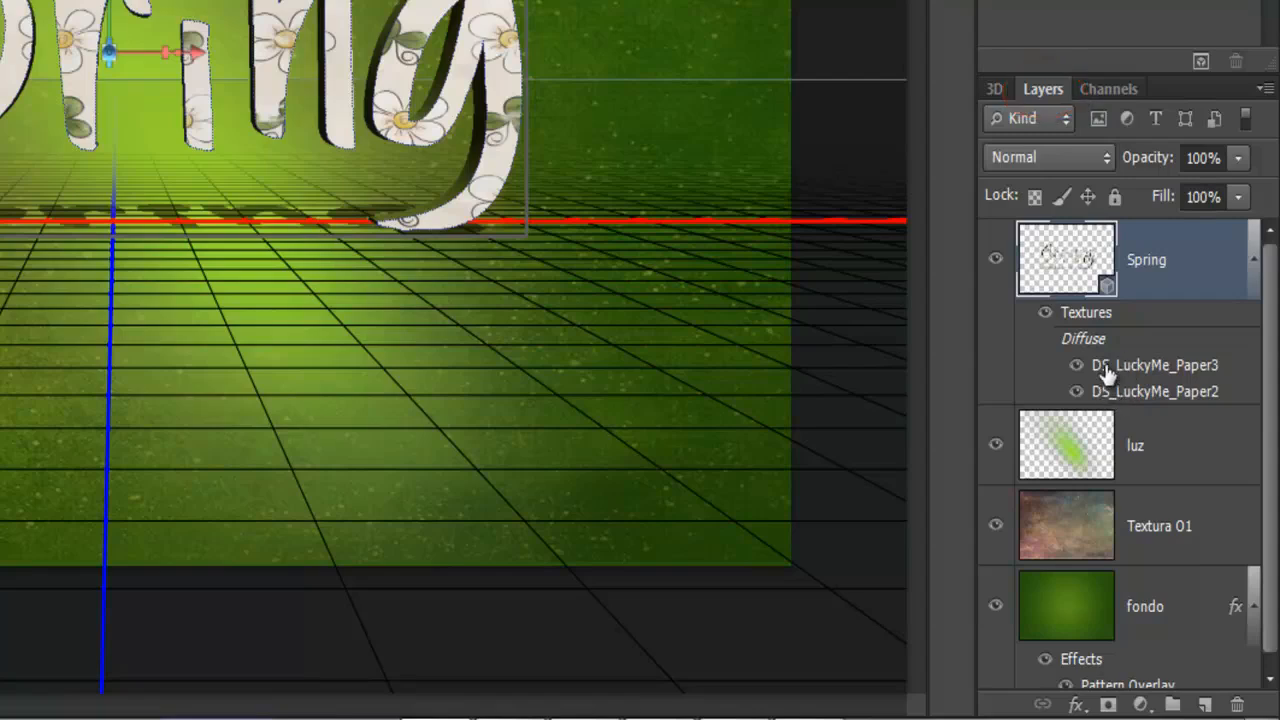
# - Open the DS_LuckyMe_Paper2 texture of the Spring layer for viewing and close it again
pyautogui.doubleClick(1188, 396)
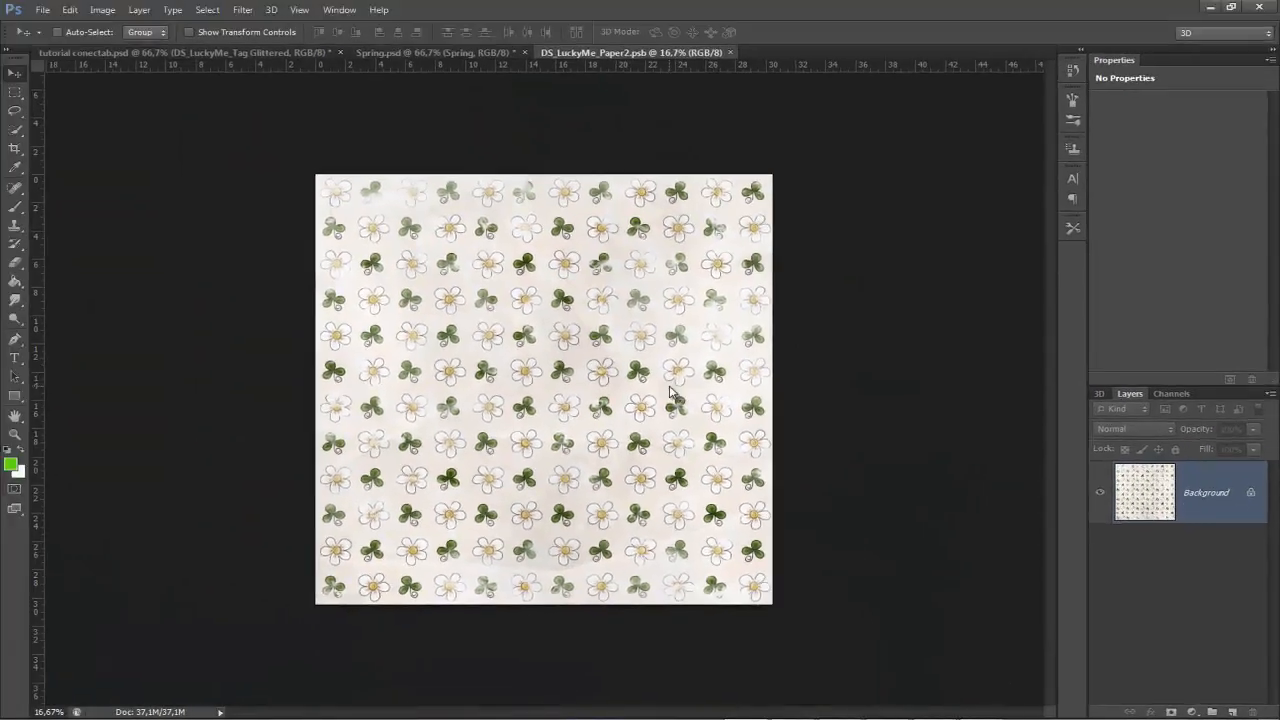
pyautogui.click(729, 51)
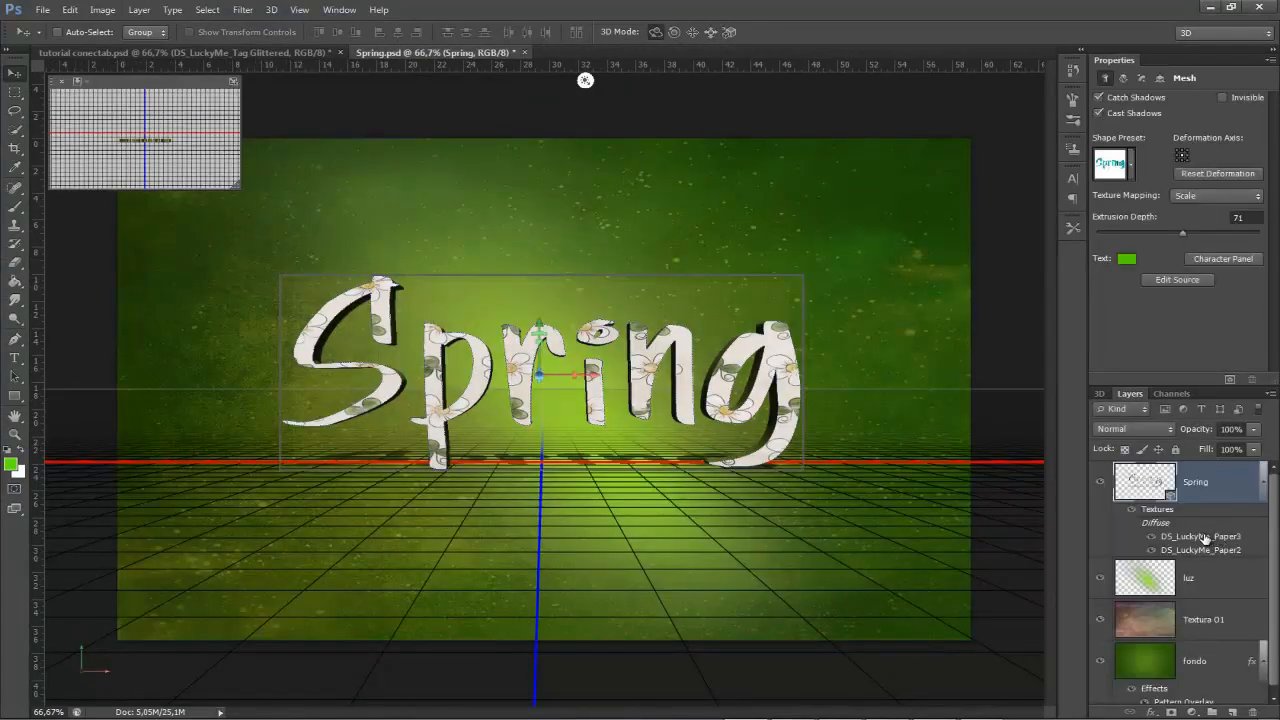
# - Open the DS_LuckyMe_Paper3 texture and place DS_LuckyMe_Paper4.jpg centred in it, scaled to about 74%
pyautogui.doubleClick(1201, 537)
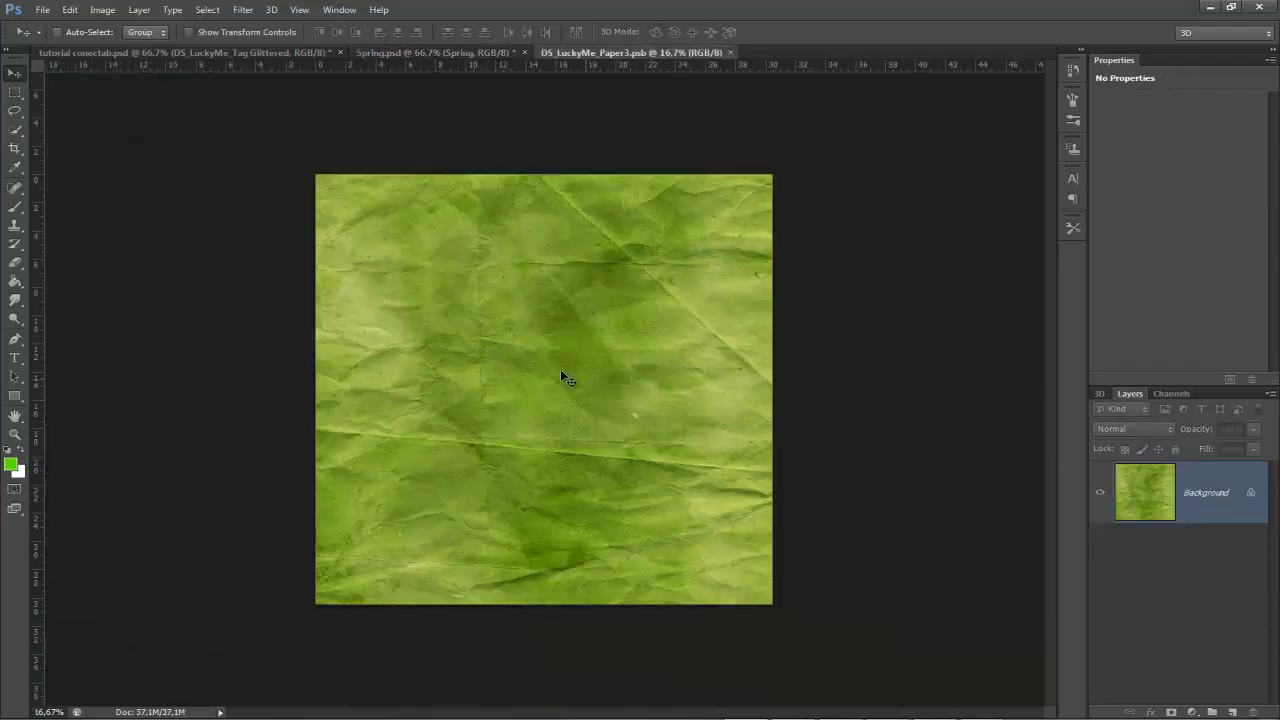
pyautogui.click(41, 12)
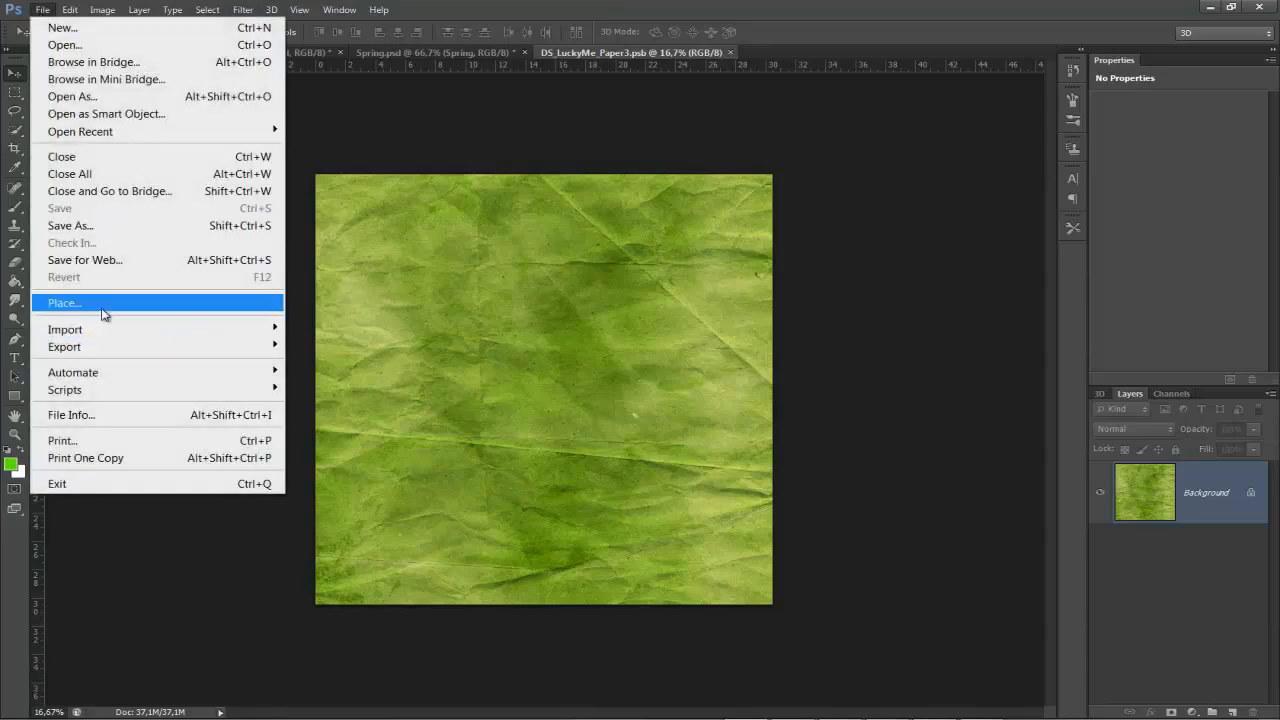
pyautogui.click(103, 304)
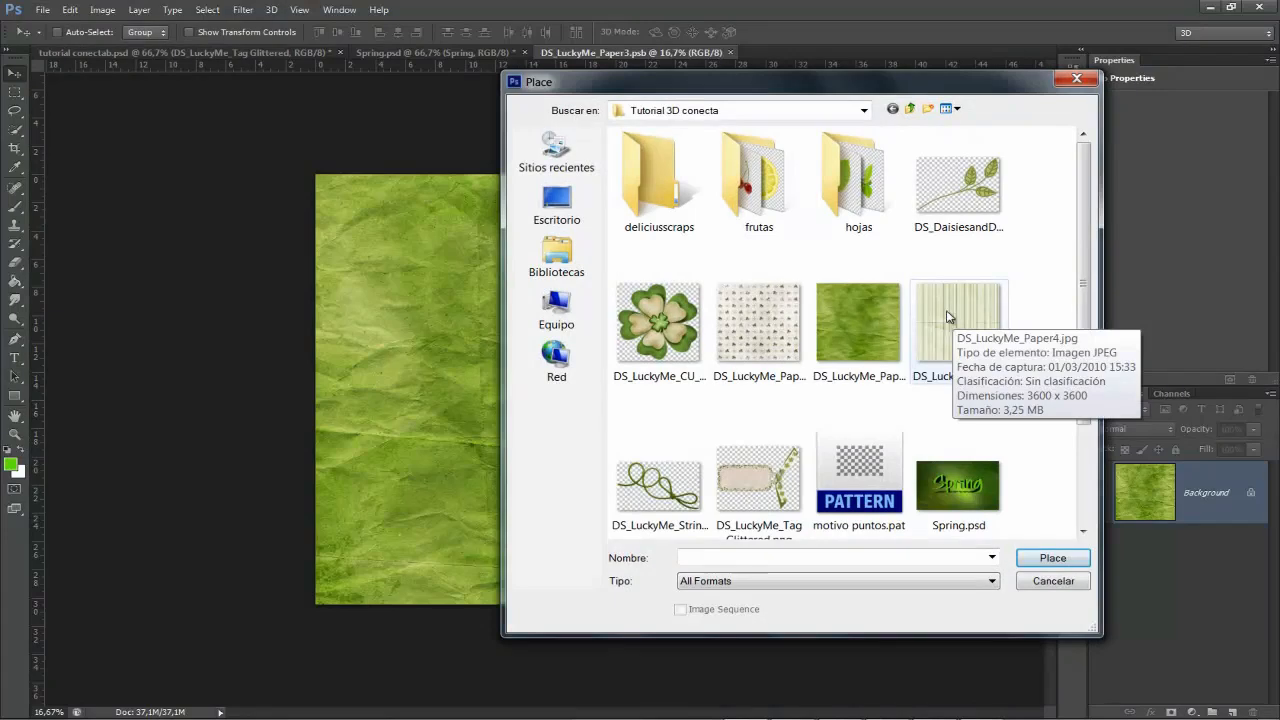
pyautogui.click(948, 318)
pyautogui.click(1052, 557)
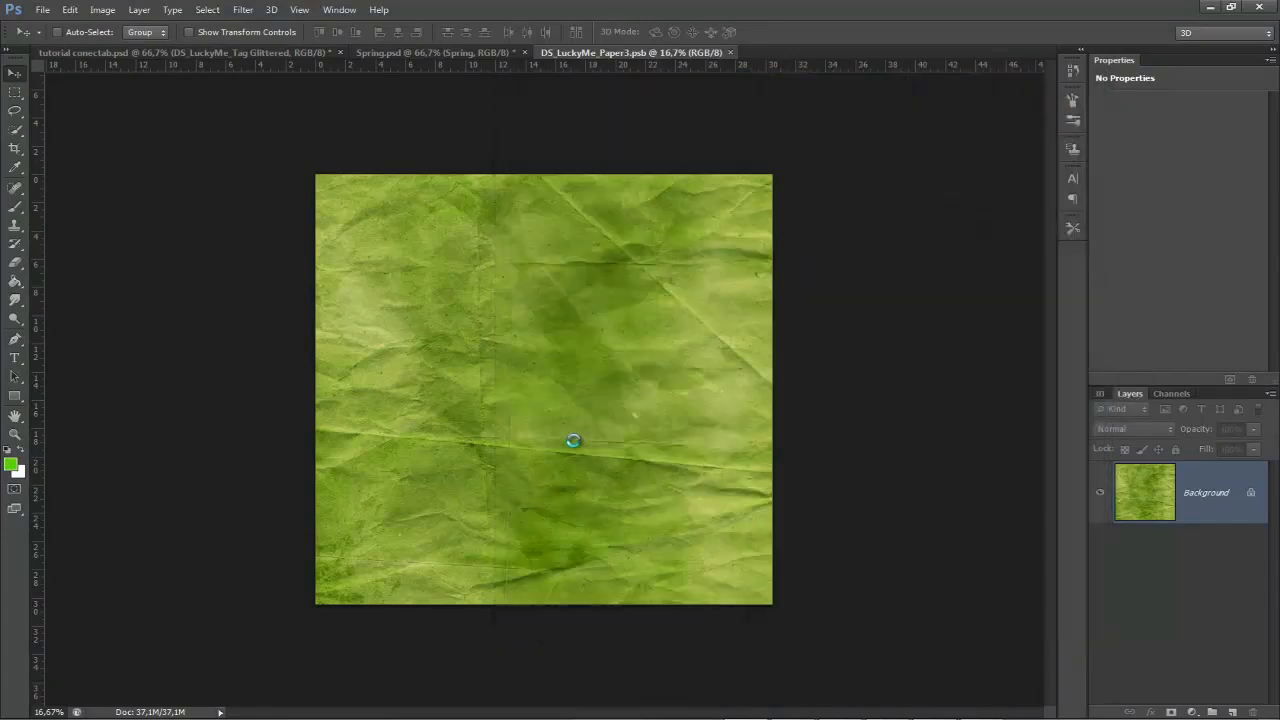
pyautogui.moveTo(775, 172); pyautogui.dragTo(543, 297)
pyautogui.press('Return')
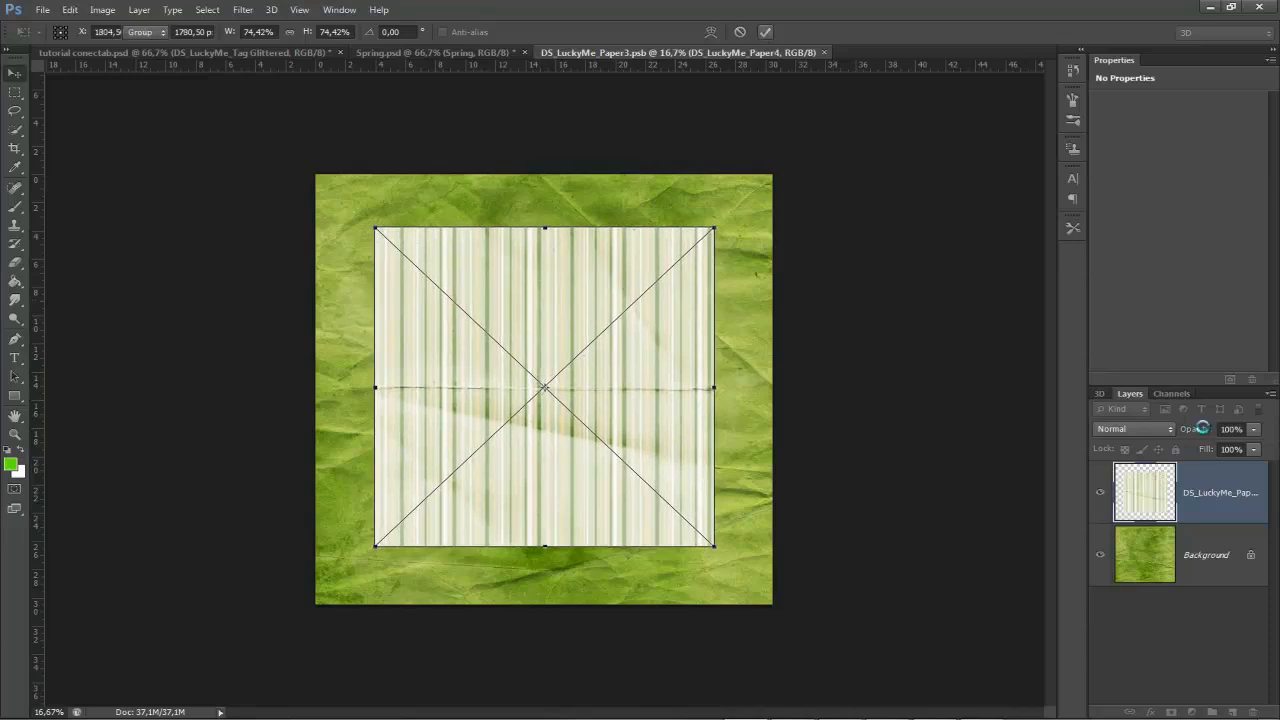
# - Add an outside Stroke effect with a size of 81 px to the placed striped paper layer
pyautogui.click(1150, 712)
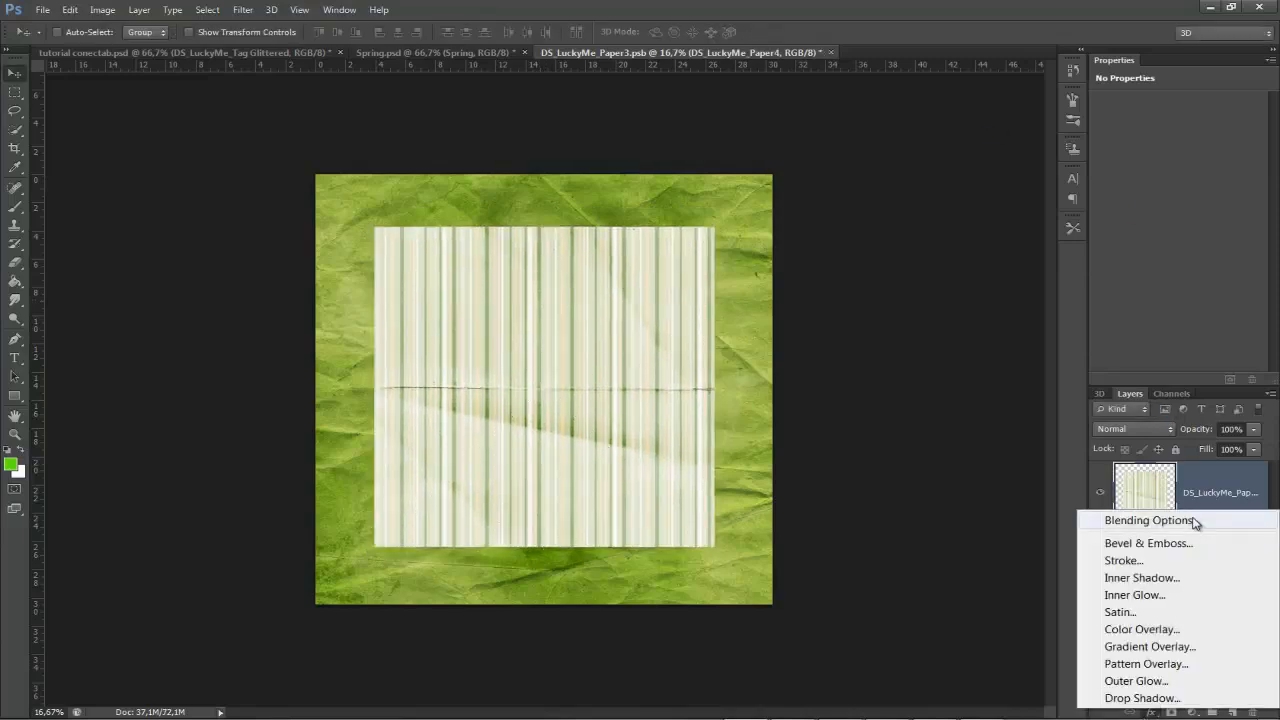
pyautogui.click(1162, 521)
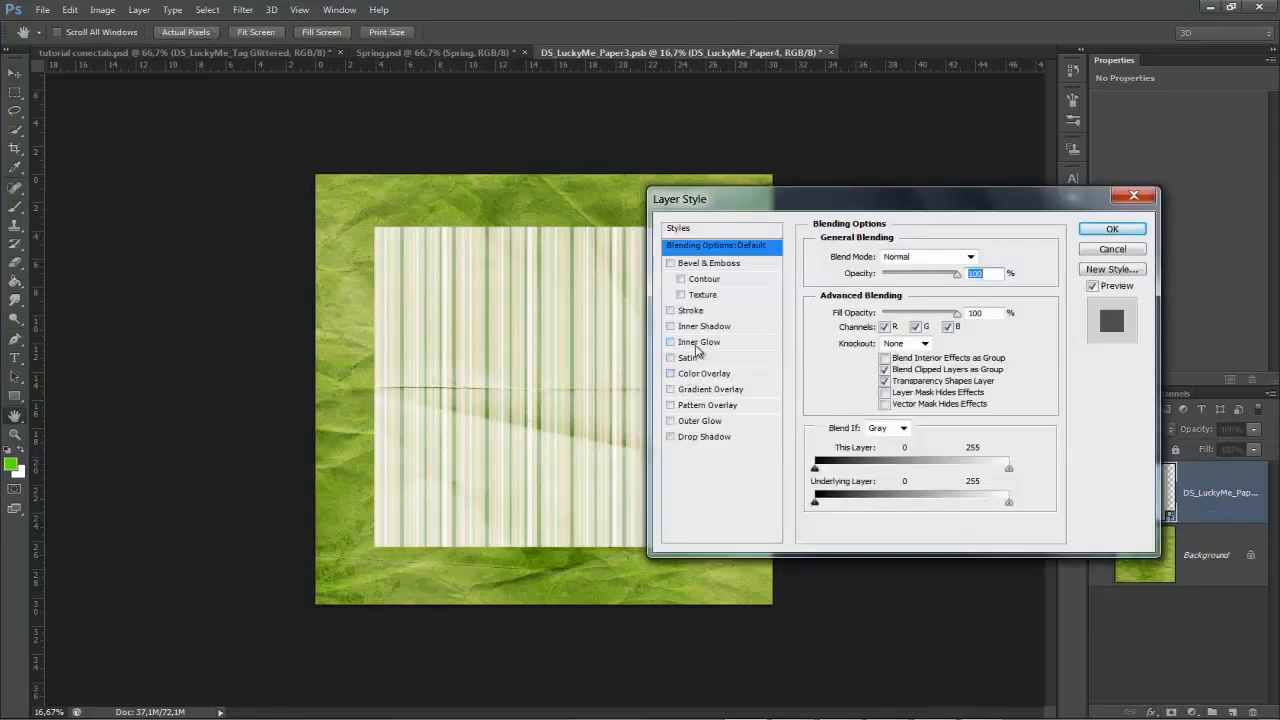
pyautogui.click(670, 311)
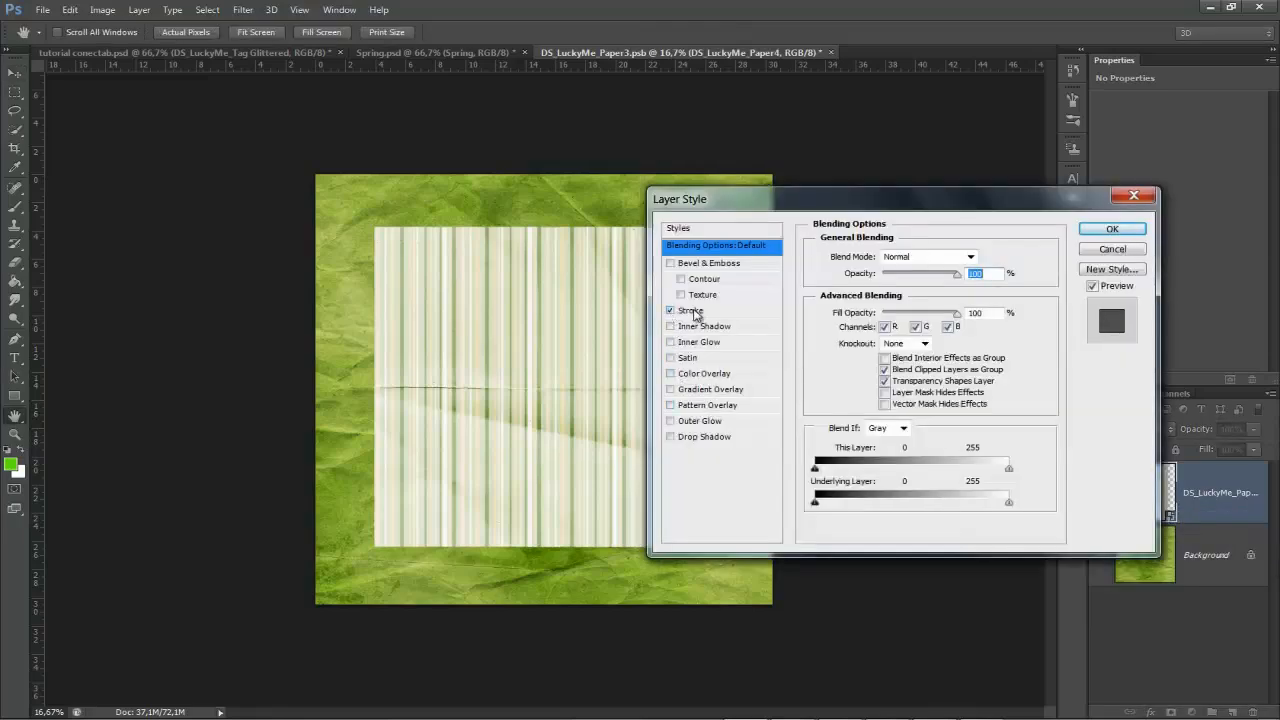
pyautogui.click(690, 311)
pyautogui.moveTo(990, 198); pyautogui.dragTo(1052, 199)
pyautogui.moveTo(942, 262); pyautogui.dragTo(964, 263)
pyautogui.doubleClick(1040, 257)
pyautogui.moveTo(1014, 213); pyautogui.dragTo(1110, 188)
# - Set the stroke colour to a strong yellow and apply the layer style
pyautogui.click(1008, 330)
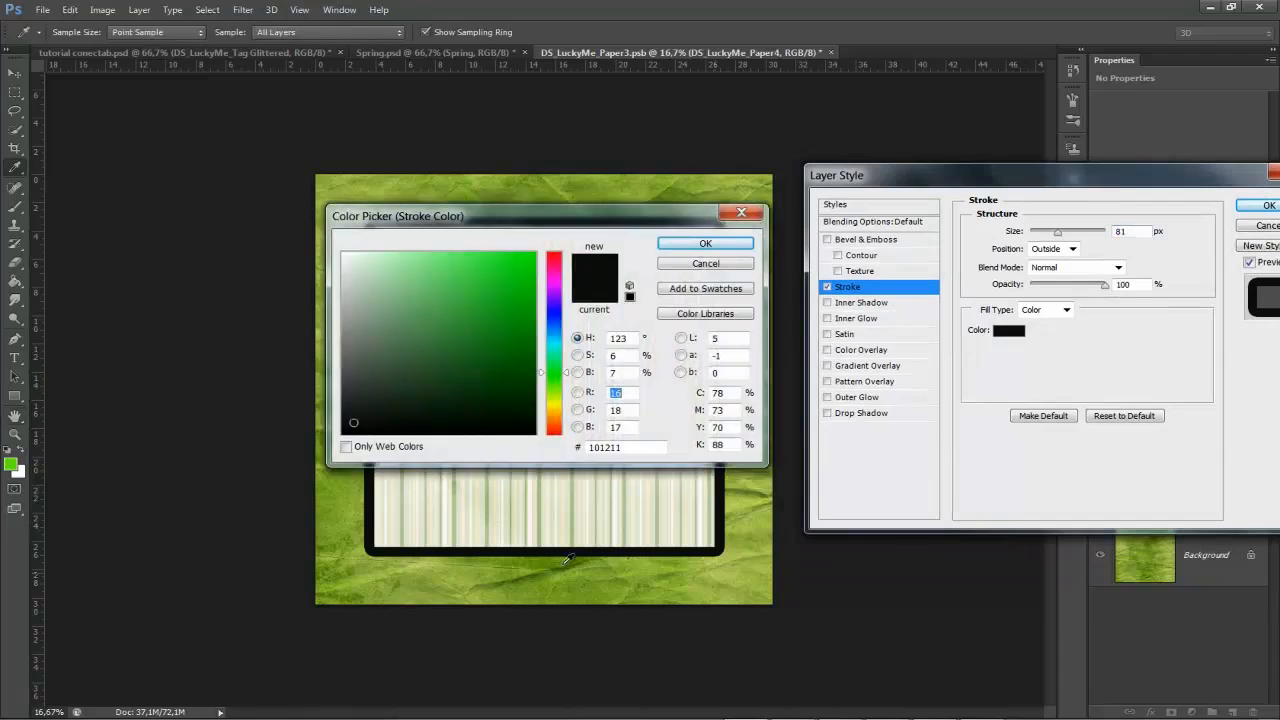
pyautogui.click(553, 404)
pyautogui.click(518, 265)
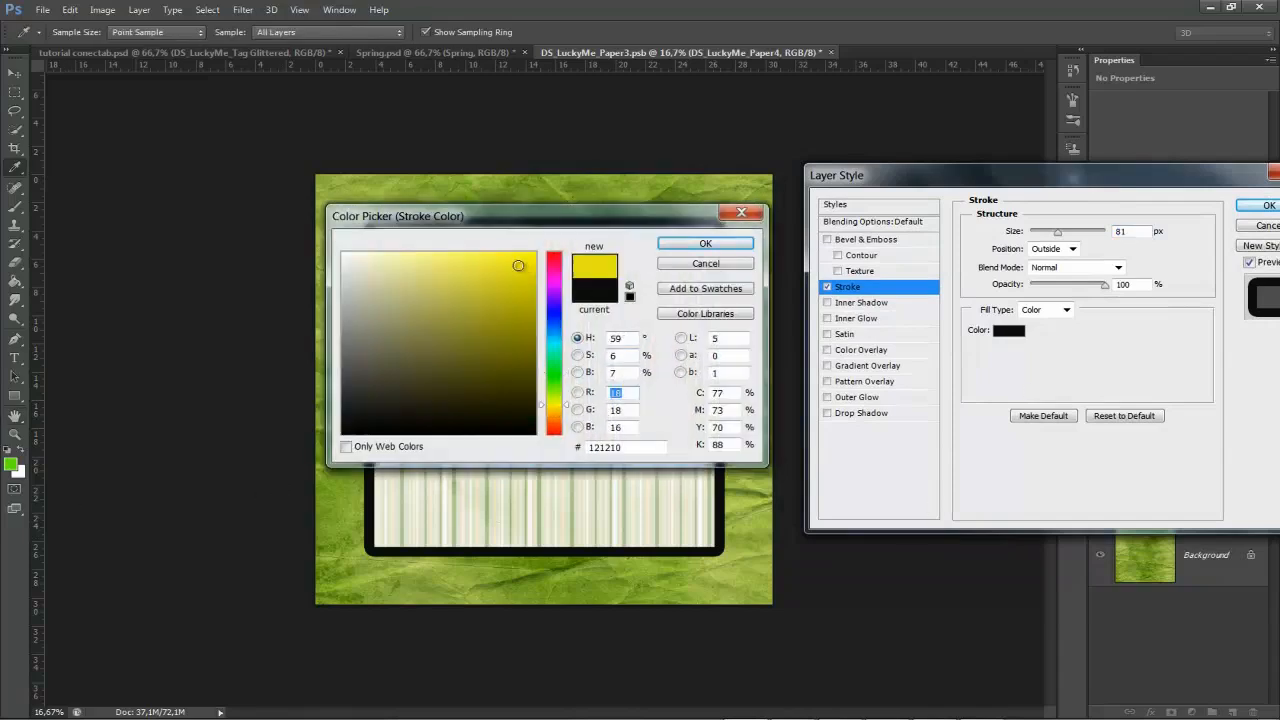
pyautogui.click(703, 244)
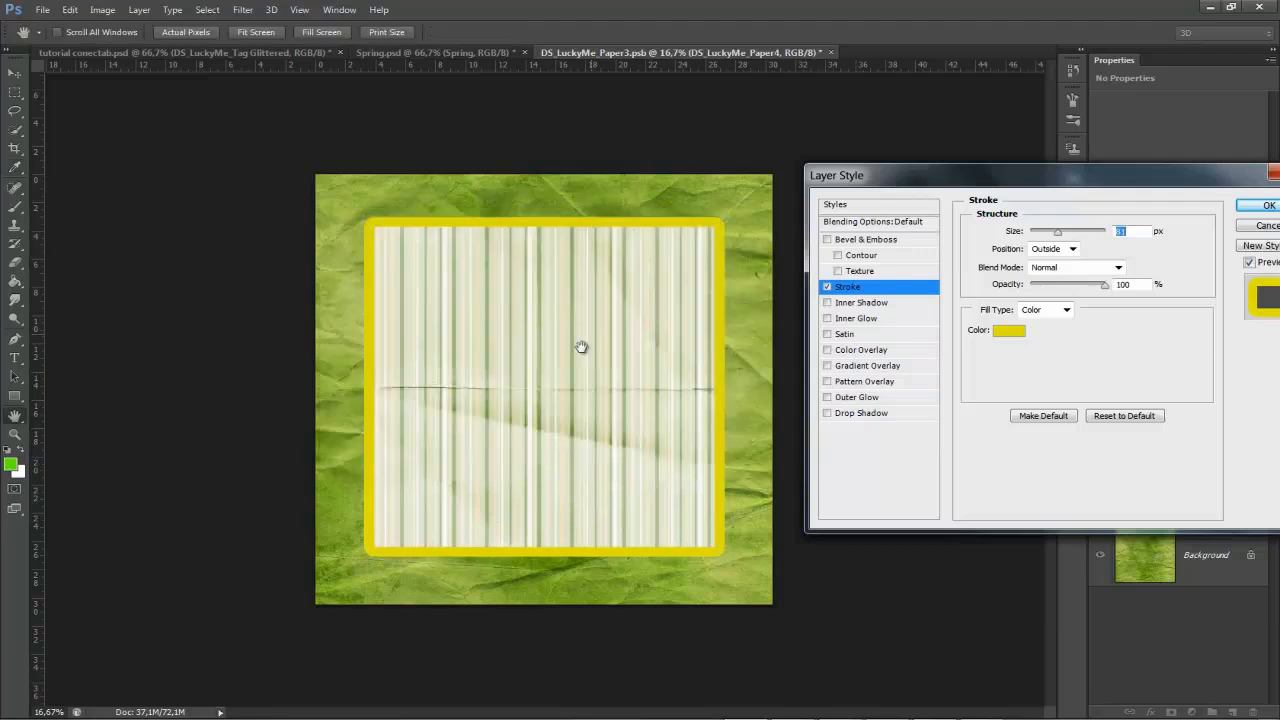
pyautogui.moveTo(1175, 175); pyautogui.dragTo(859, 216)
pyautogui.click(953, 246)
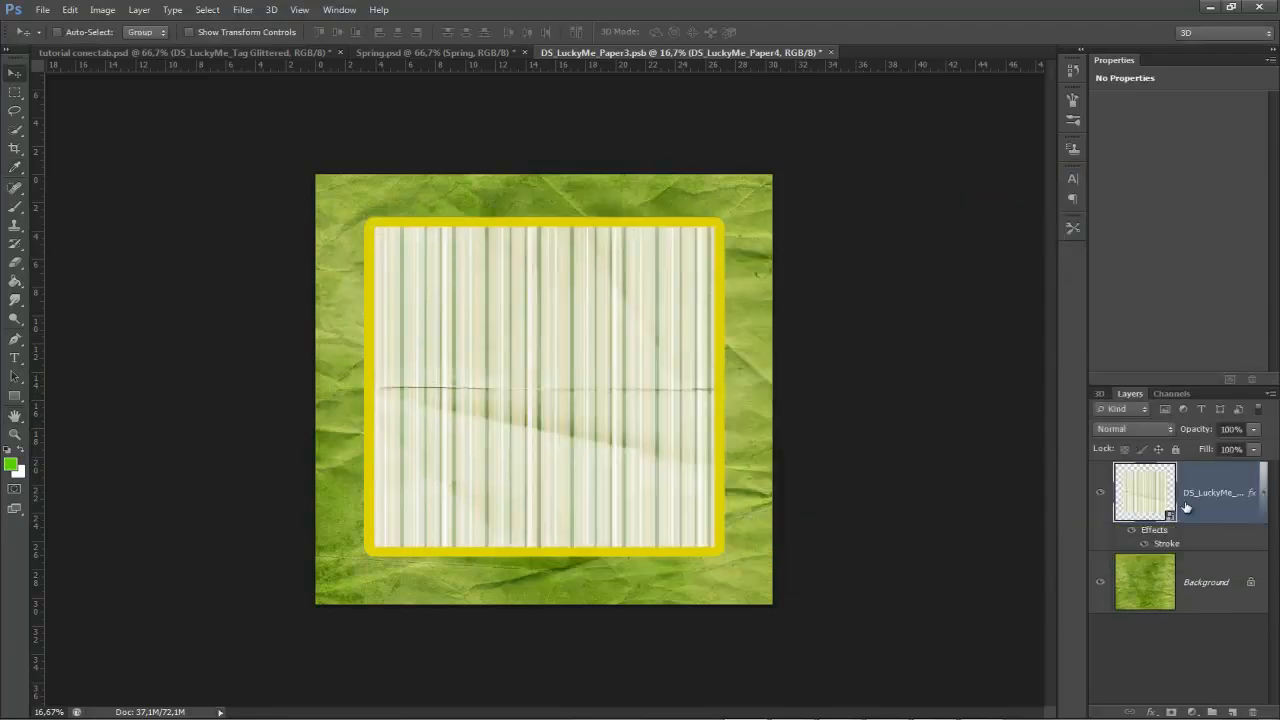
# - Save the edited DS_LuckyMe_Paper3 texture with Maximize Compatibility enabled and inspect the 3D text in Spring.psd
pyautogui.click(372, 54)
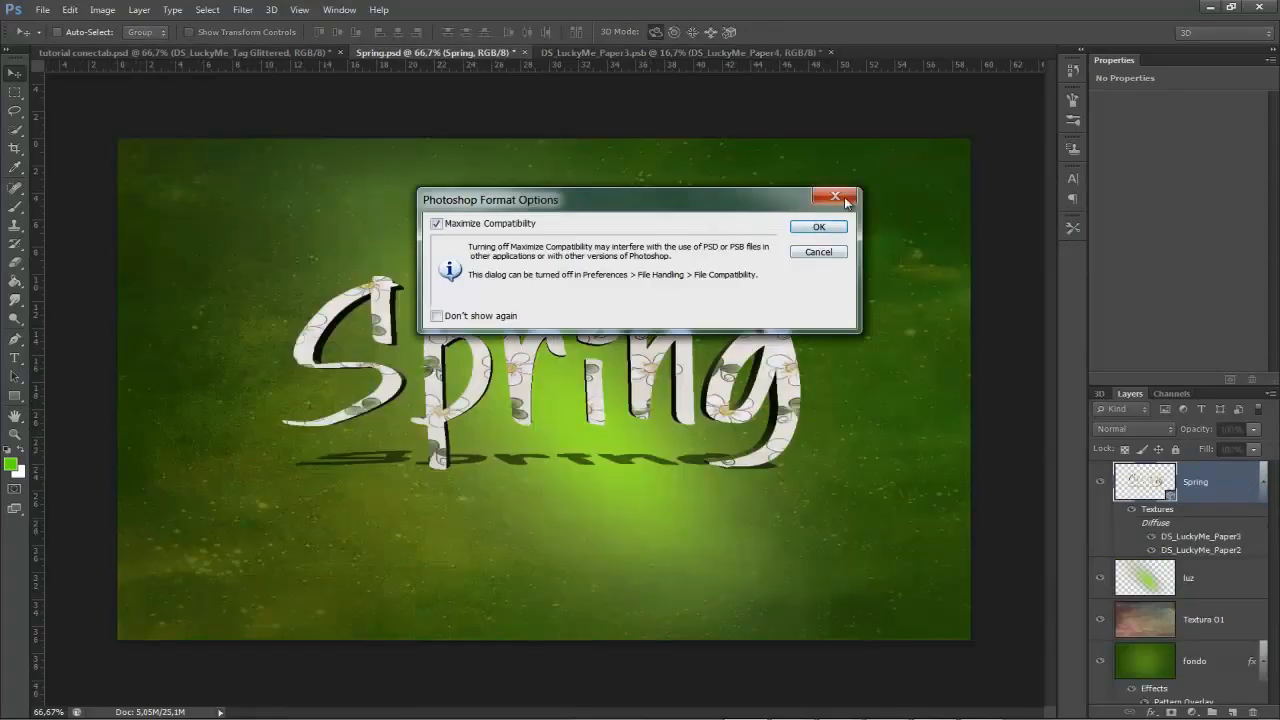
pyautogui.click(818, 227)
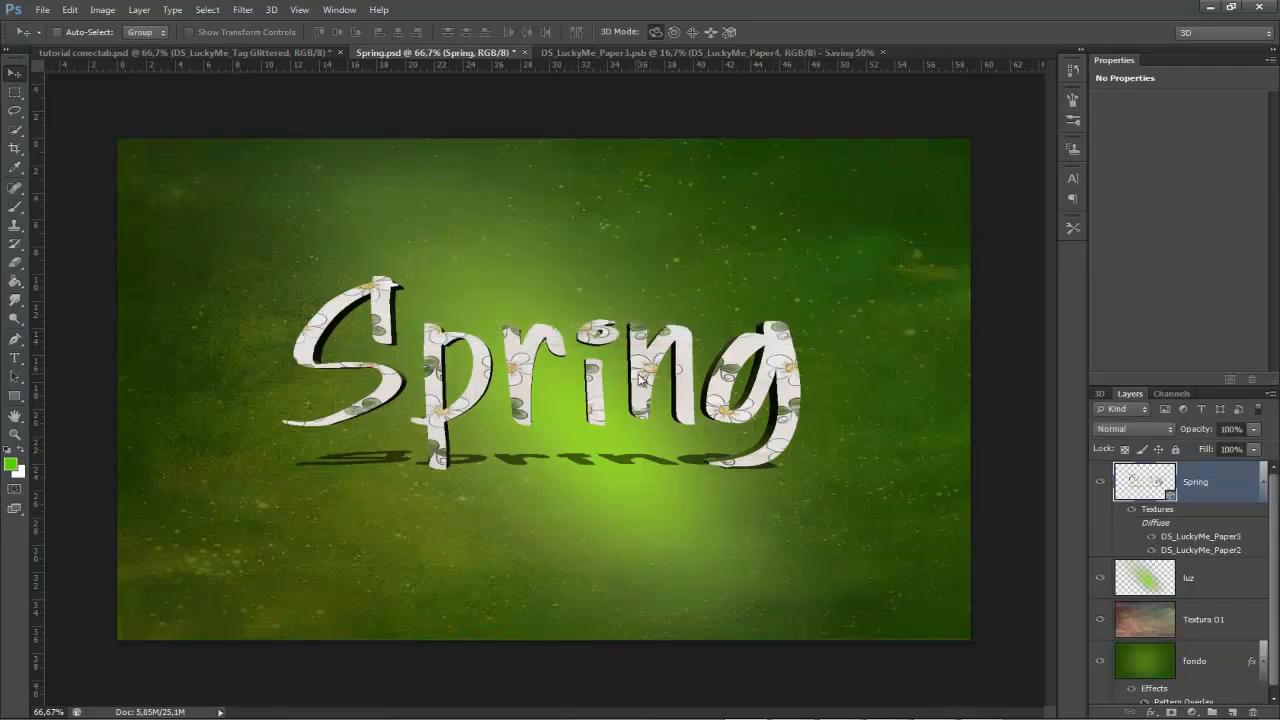
pyautogui.moveTo(713, 250); pyautogui.dragTo(420, 316)
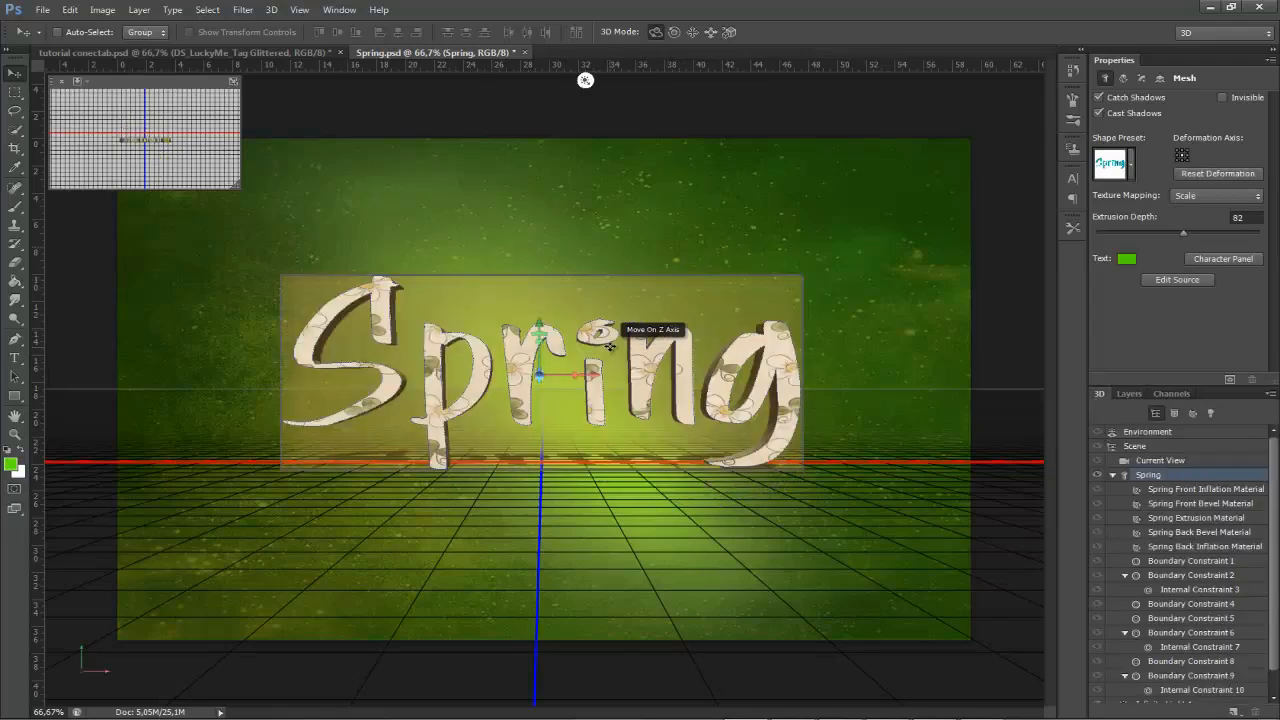
# - Apply the rounded shape preset in the middle of the second row to the Spring mesh with an extrusion depth of 202
pyautogui.rightClick(655, 349)
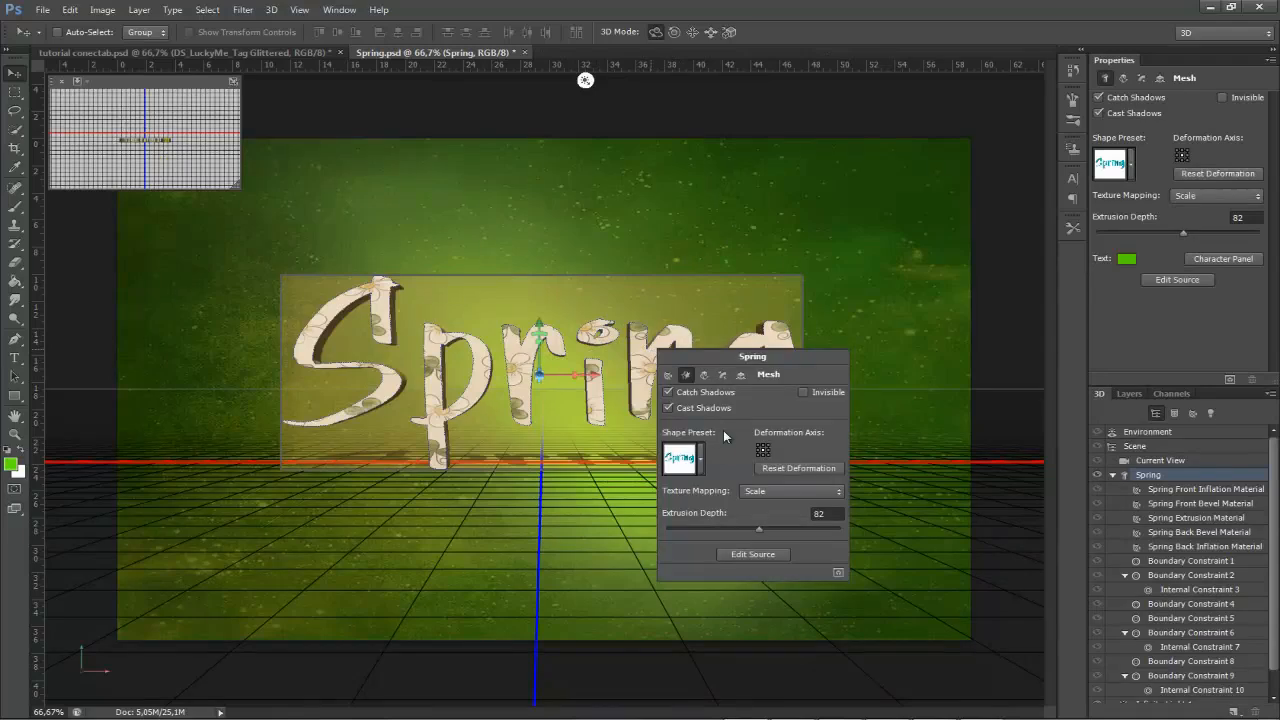
pyautogui.click(702, 462)
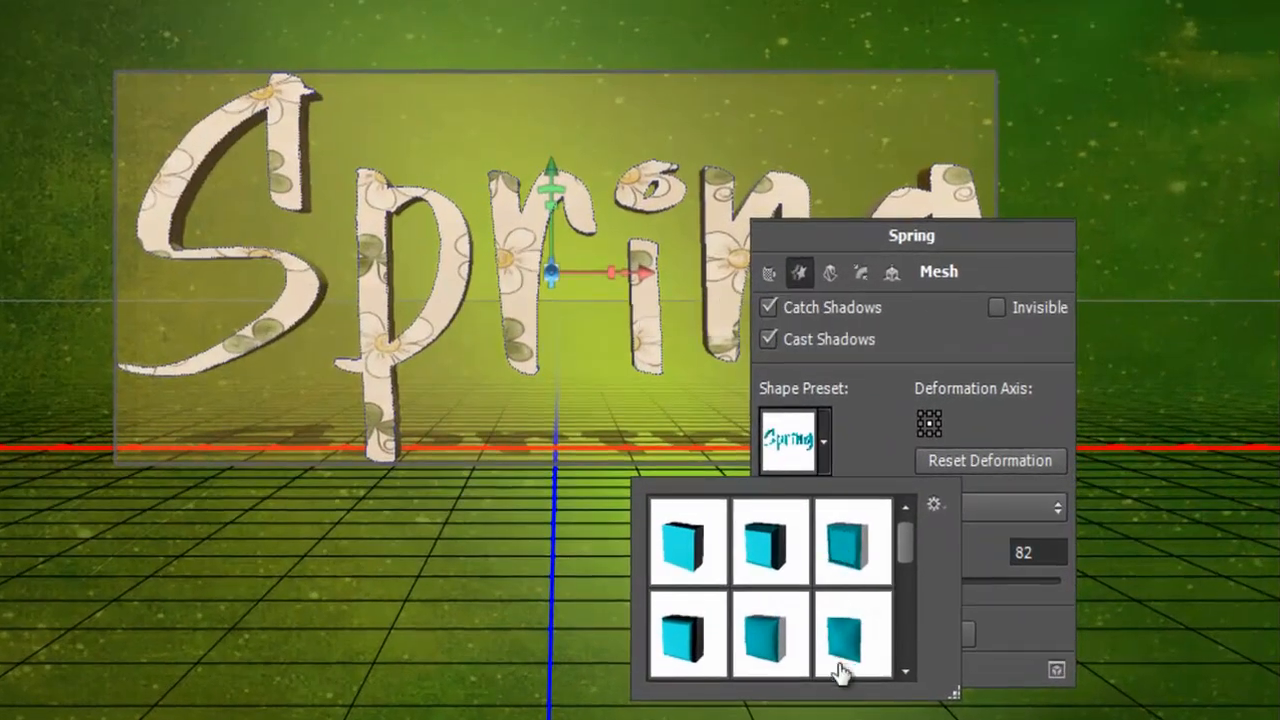
pyautogui.click(766, 648)
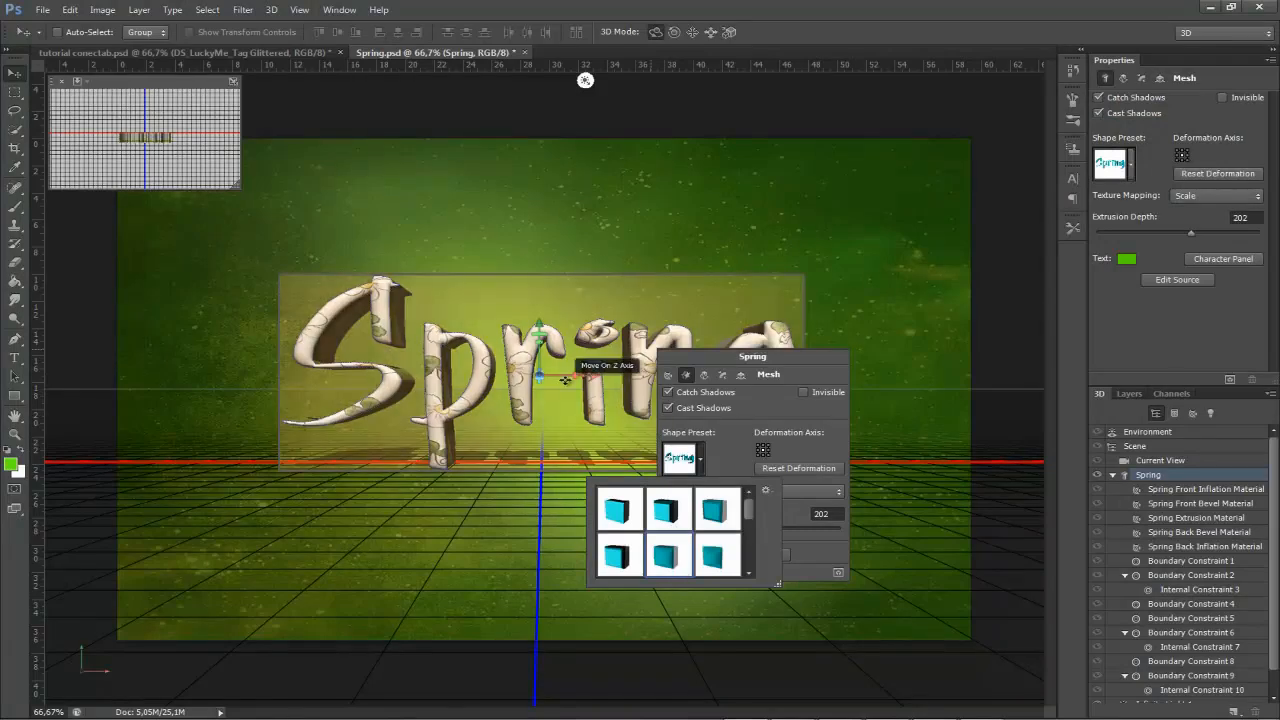
pyautogui.click(875, 273)
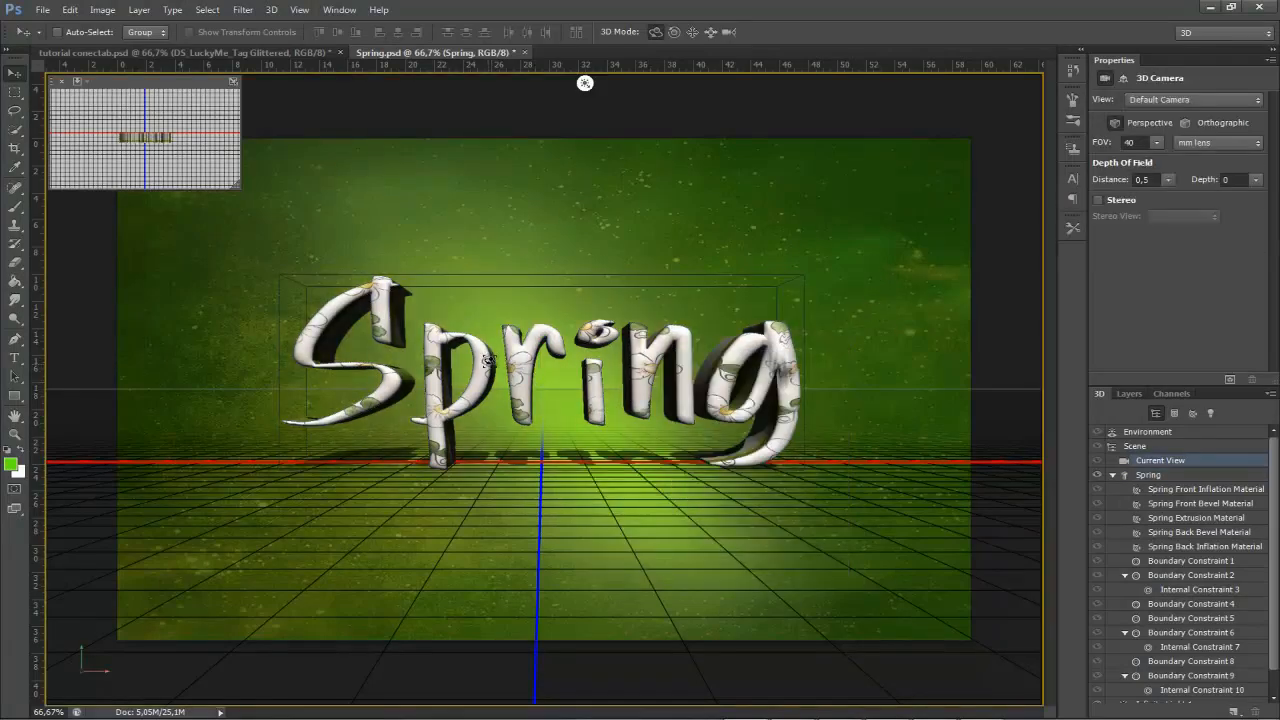
# - Split the Spring extrusion into separate letter meshes
pyautogui.click(271, 9)
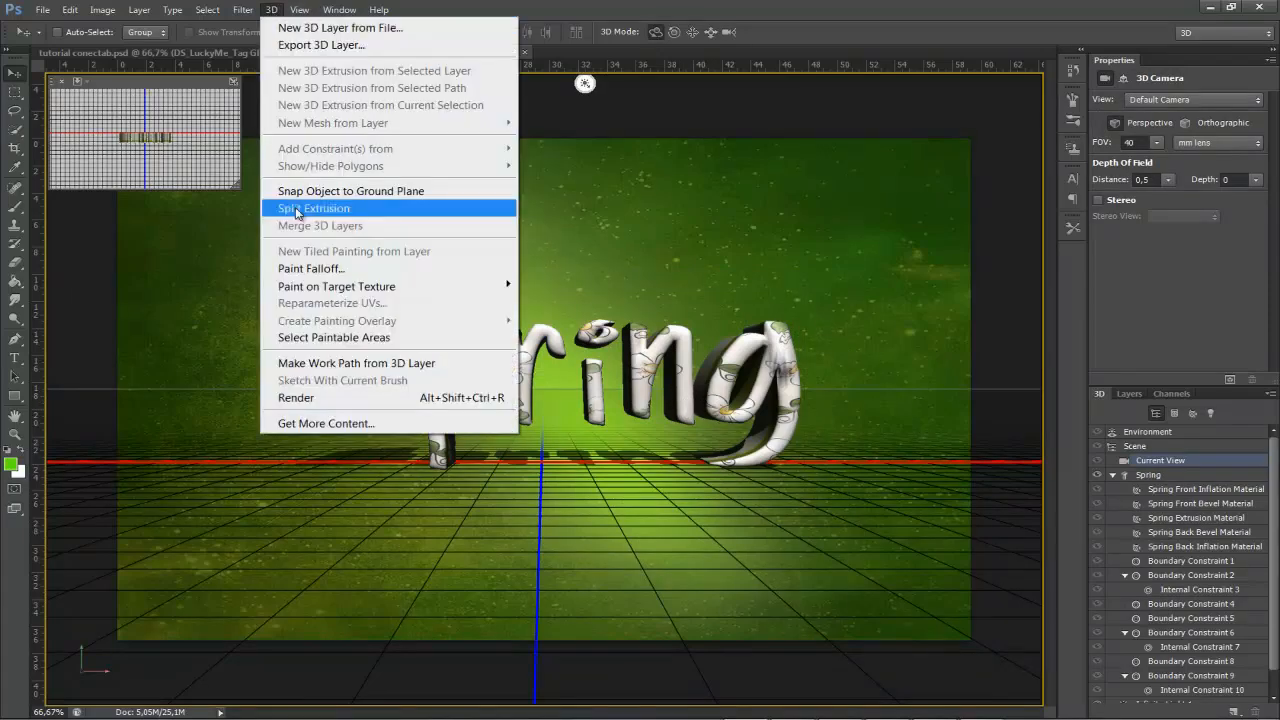
pyautogui.click(355, 208)
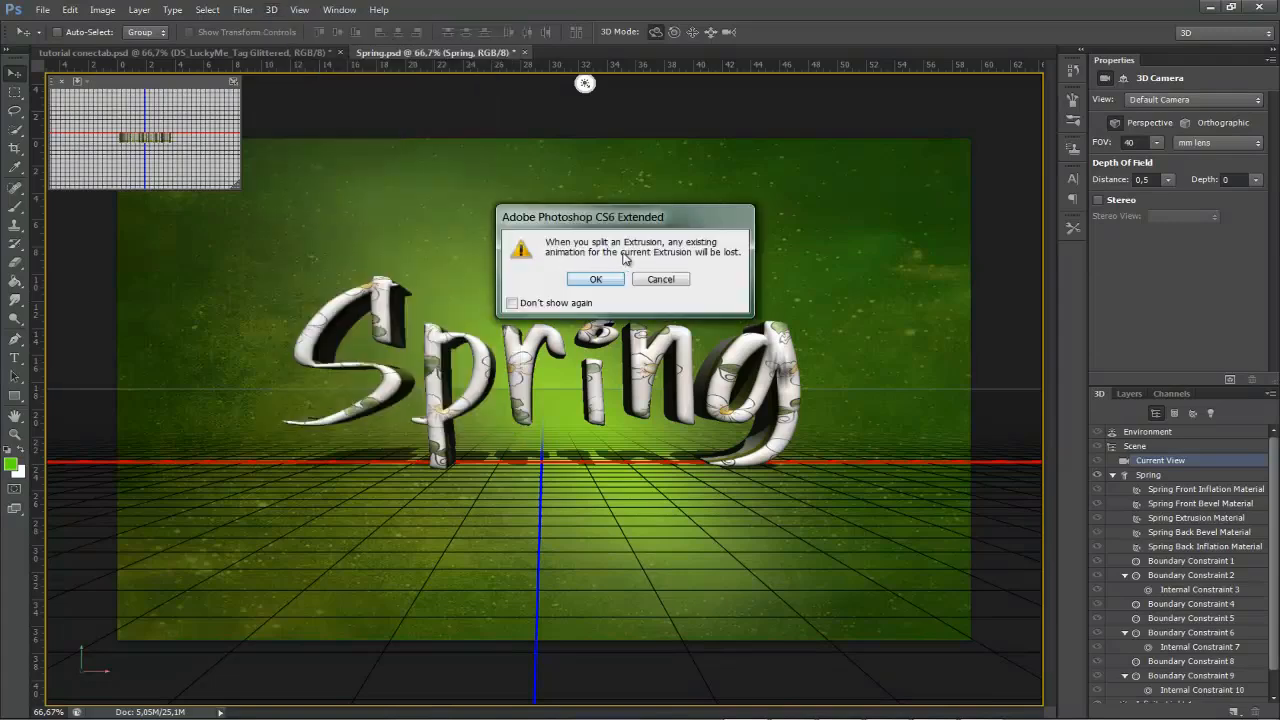
pyautogui.click(594, 279)
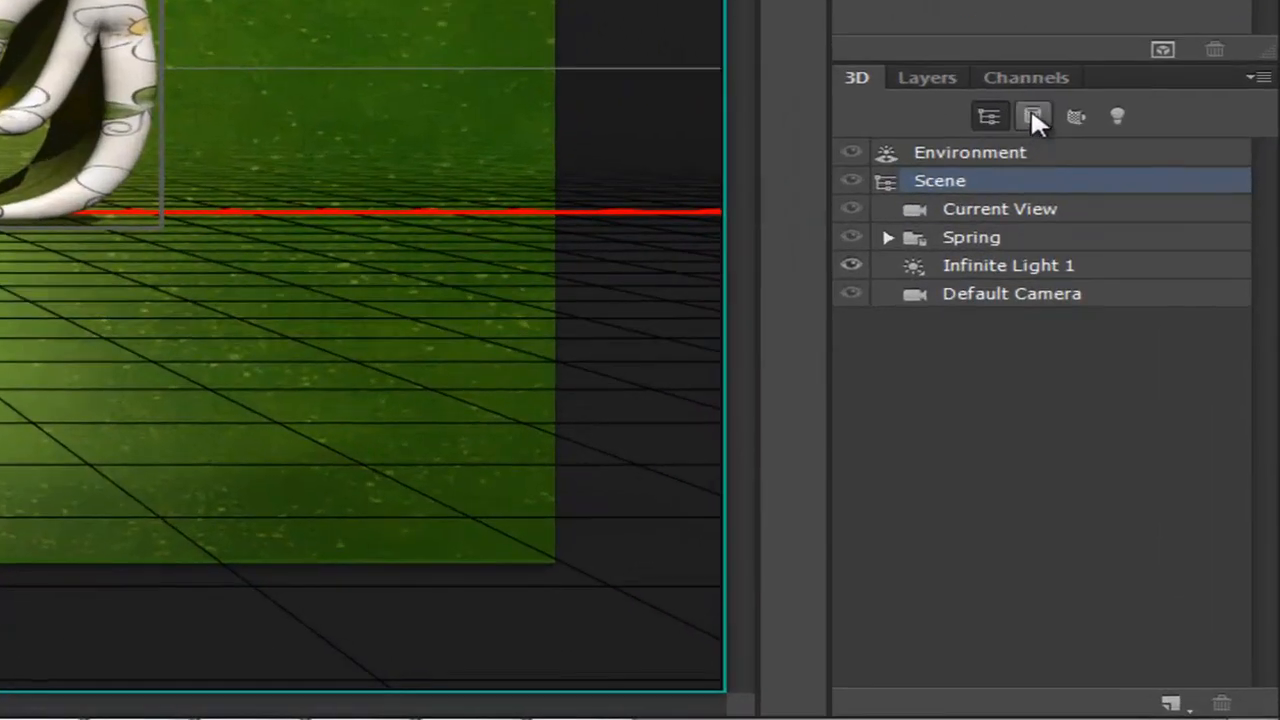
# - List only the scene's meshes, expand the Spring group and select its individual letters one after another
pyautogui.click(1033, 118)
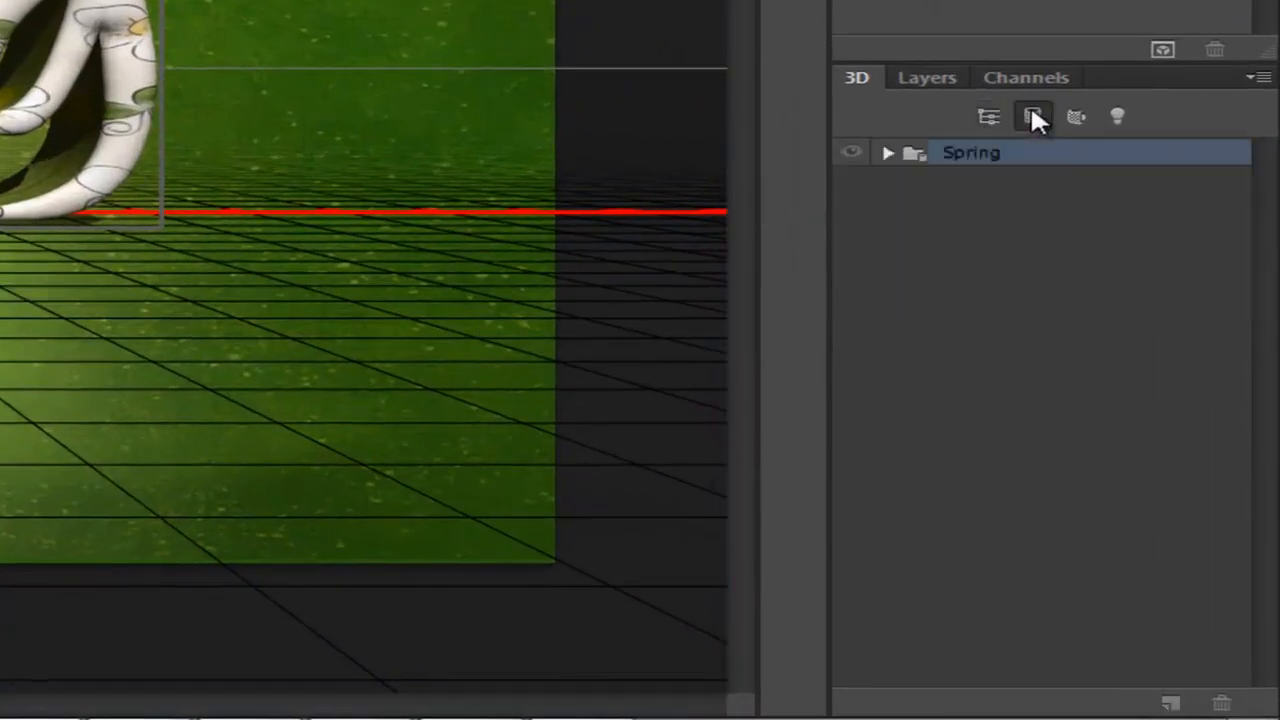
pyautogui.click(886, 155)
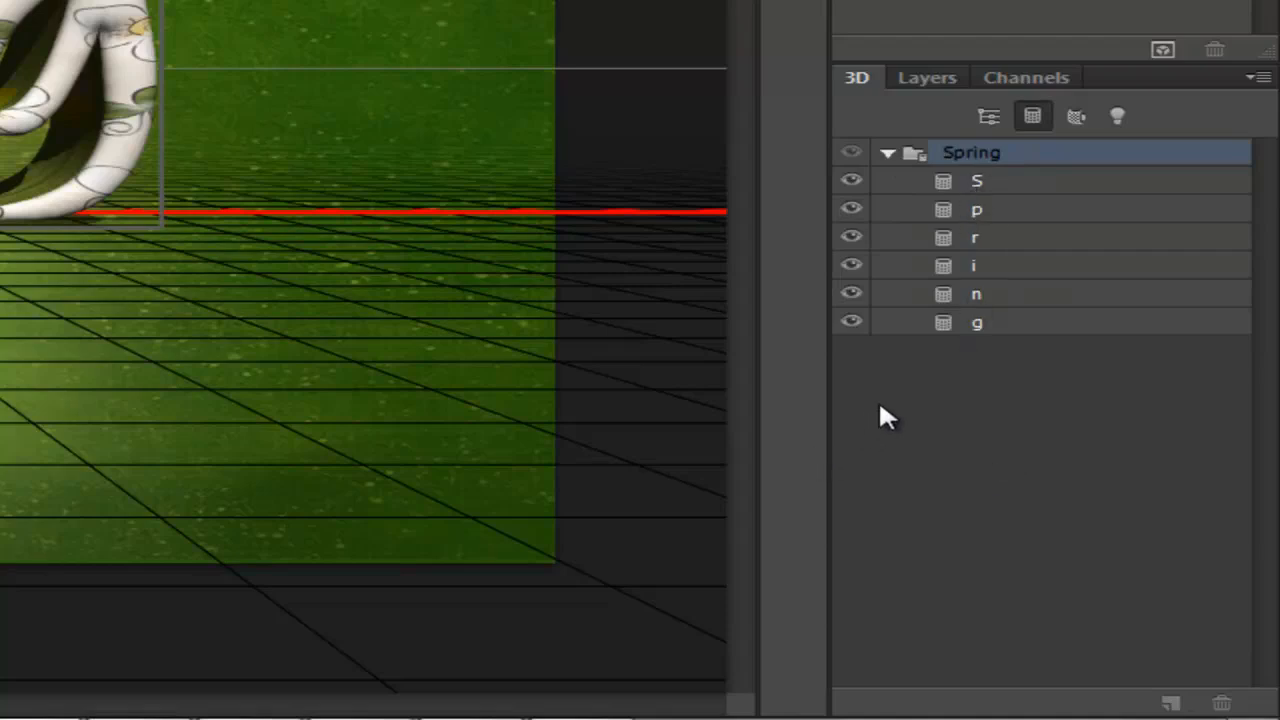
pyautogui.click(997, 186)
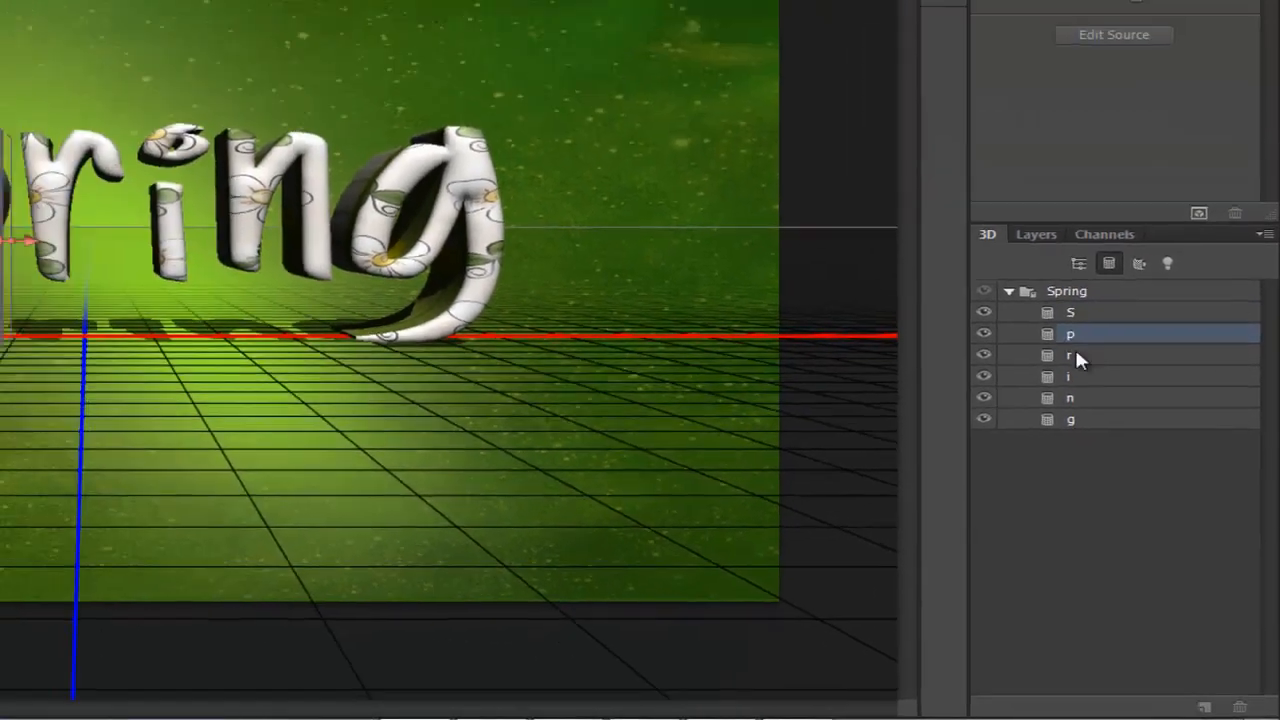
pyautogui.click(1005, 237)
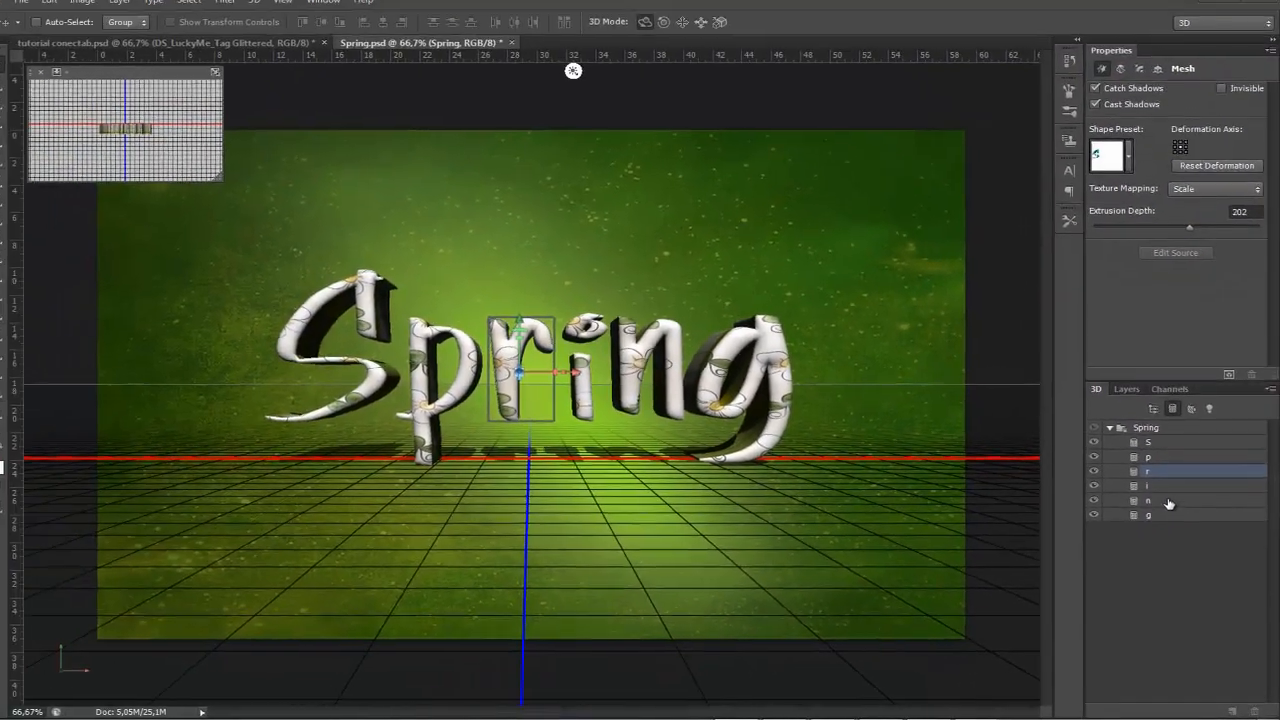
pyautogui.click(1135, 455)
pyautogui.click(1135, 472)
pyautogui.click(1135, 488)
# - Select the letter S, move it forward along the Z axis and rotate it so its extruded side shows
pyautogui.click(350, 372)
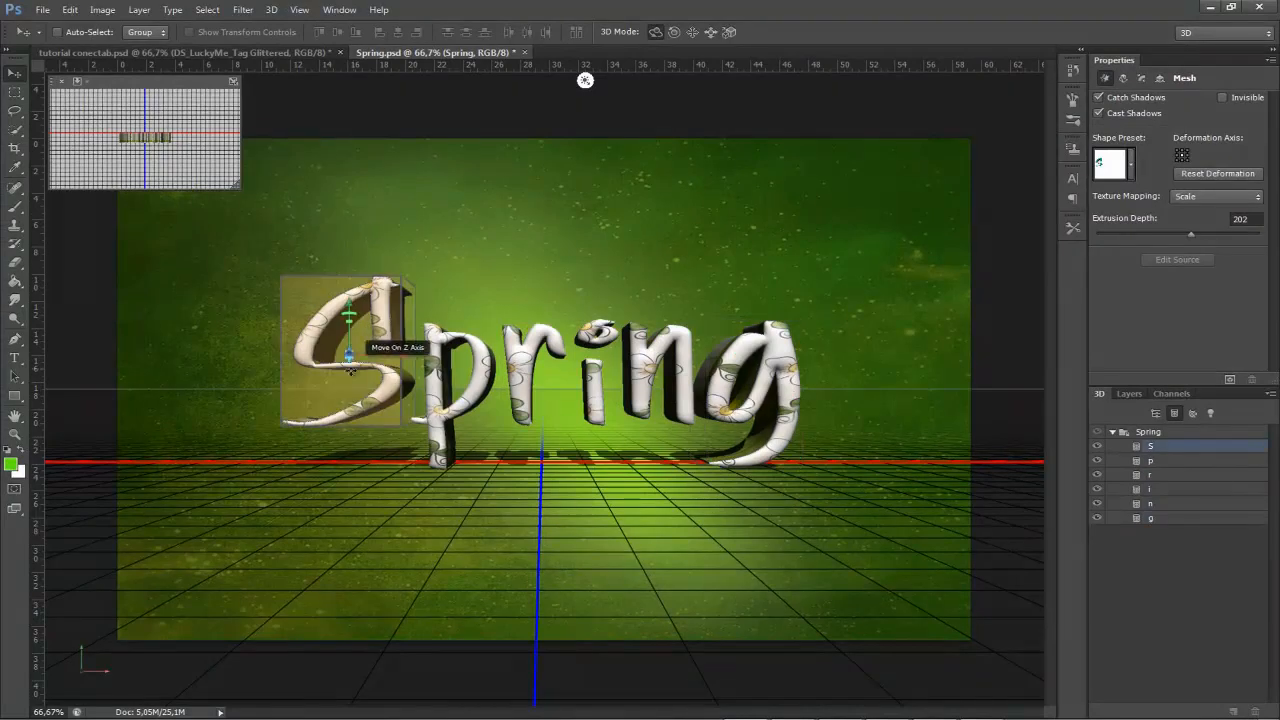
pyautogui.moveTo(352, 398); pyautogui.dragTo(335, 446)
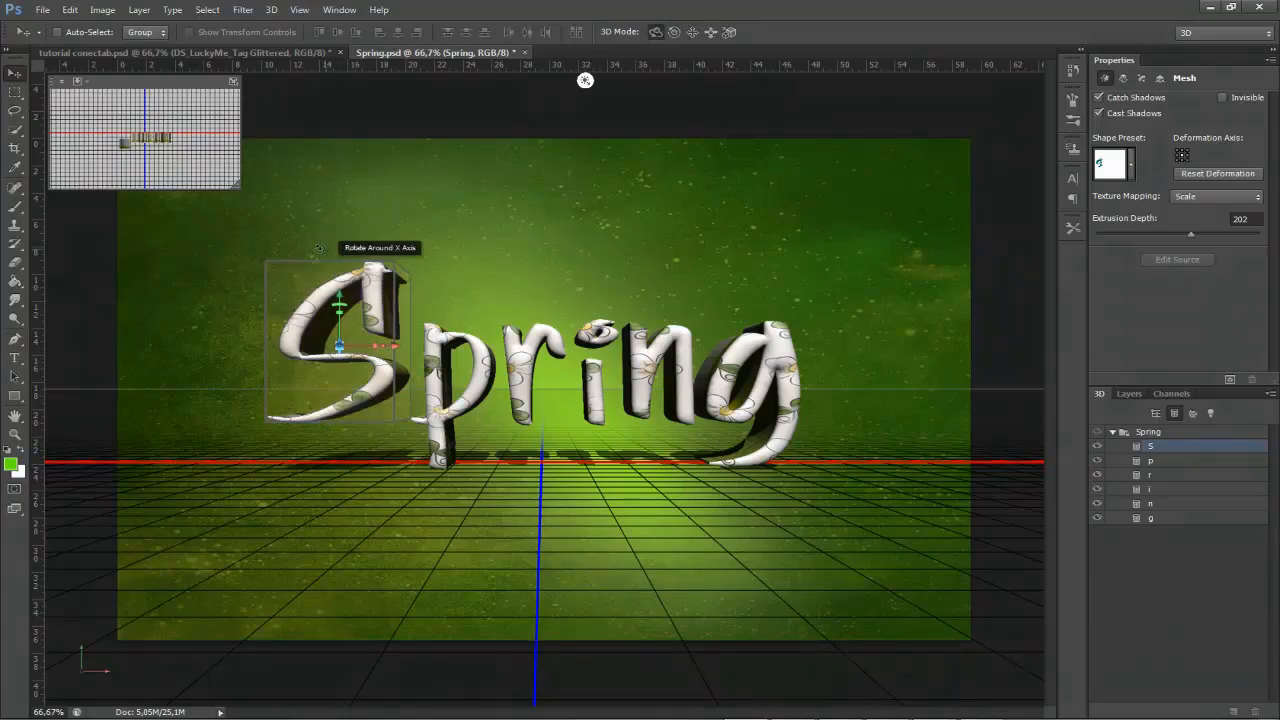
pyautogui.moveTo(279, 240); pyautogui.dragTo(233, 286)
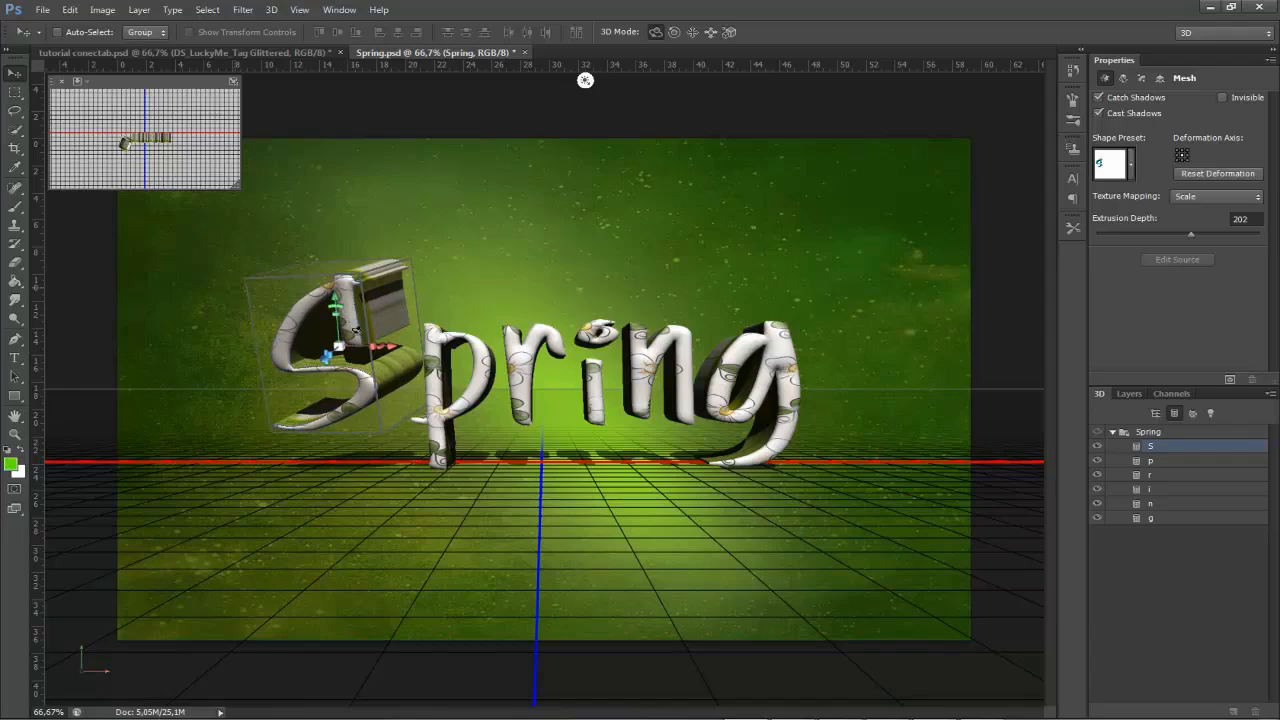
# - Set the extrusion depth of the letter S to 75, deselect it and list the scene's meshes again
pyautogui.rightClick(373, 397)
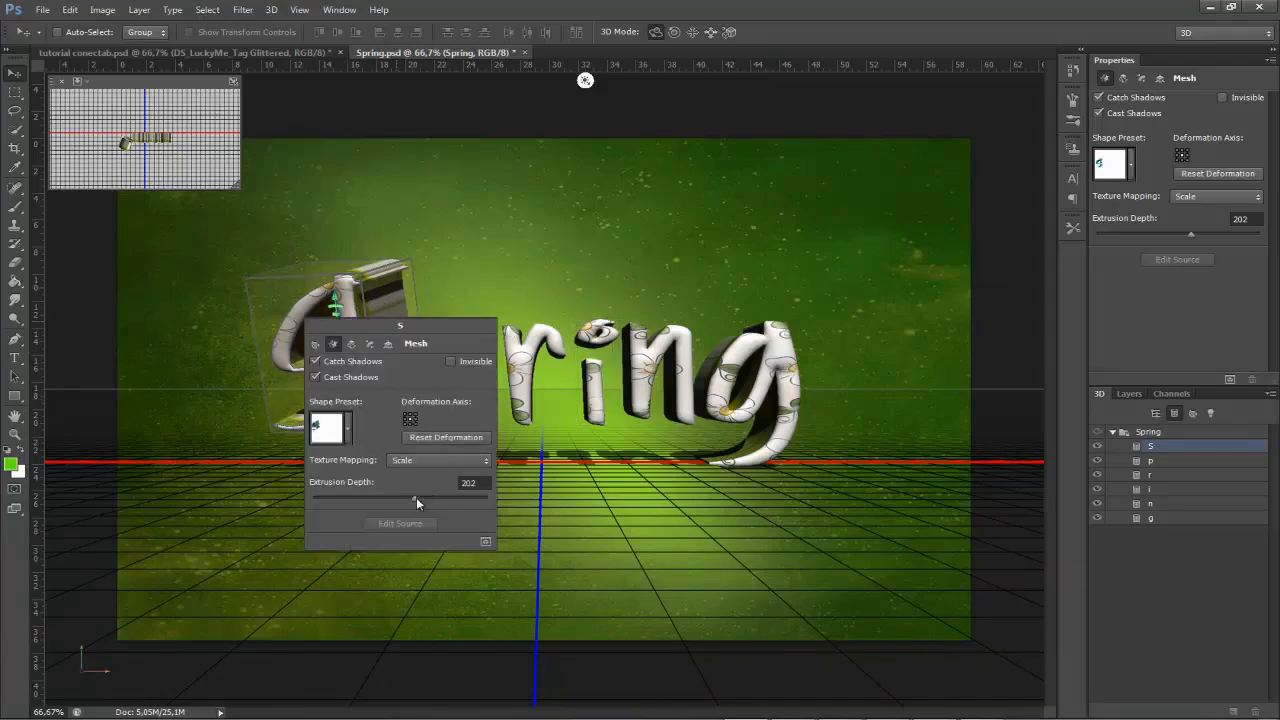
pyautogui.click(476, 483)
pyautogui.write('70')
pyautogui.press('BackSpace')
pyautogui.write('5')
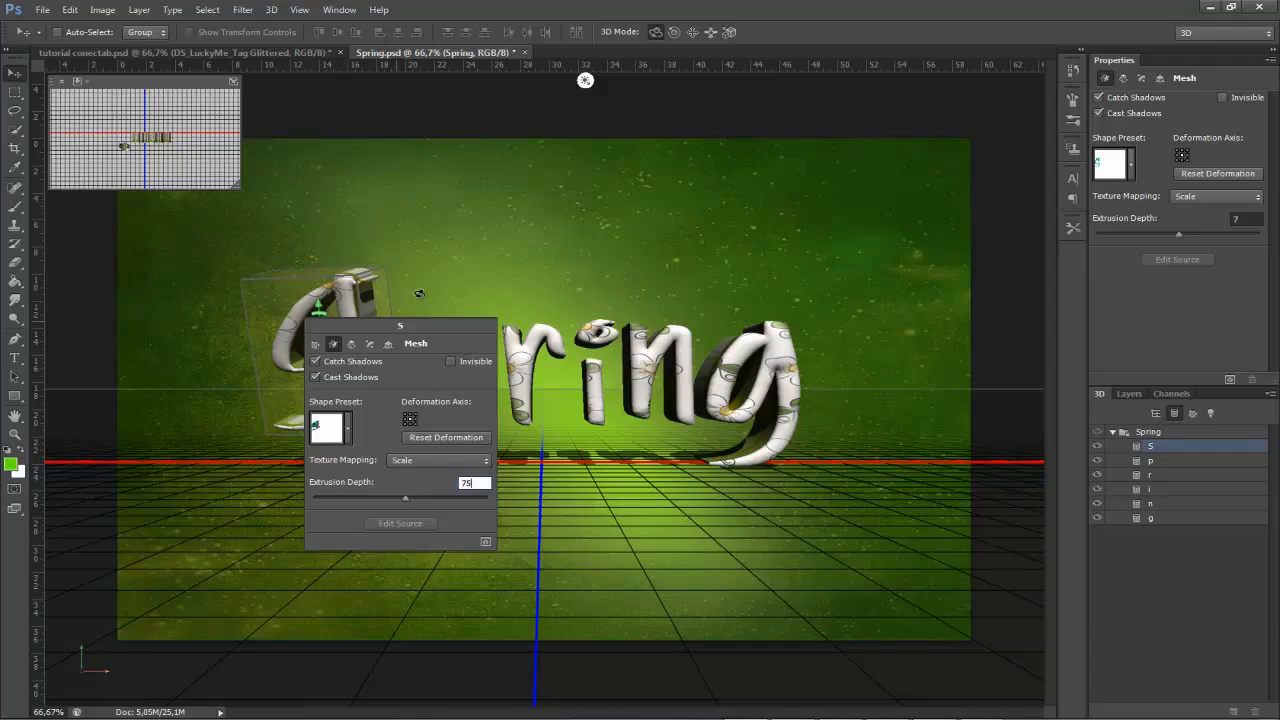
pyautogui.click(843, 243)
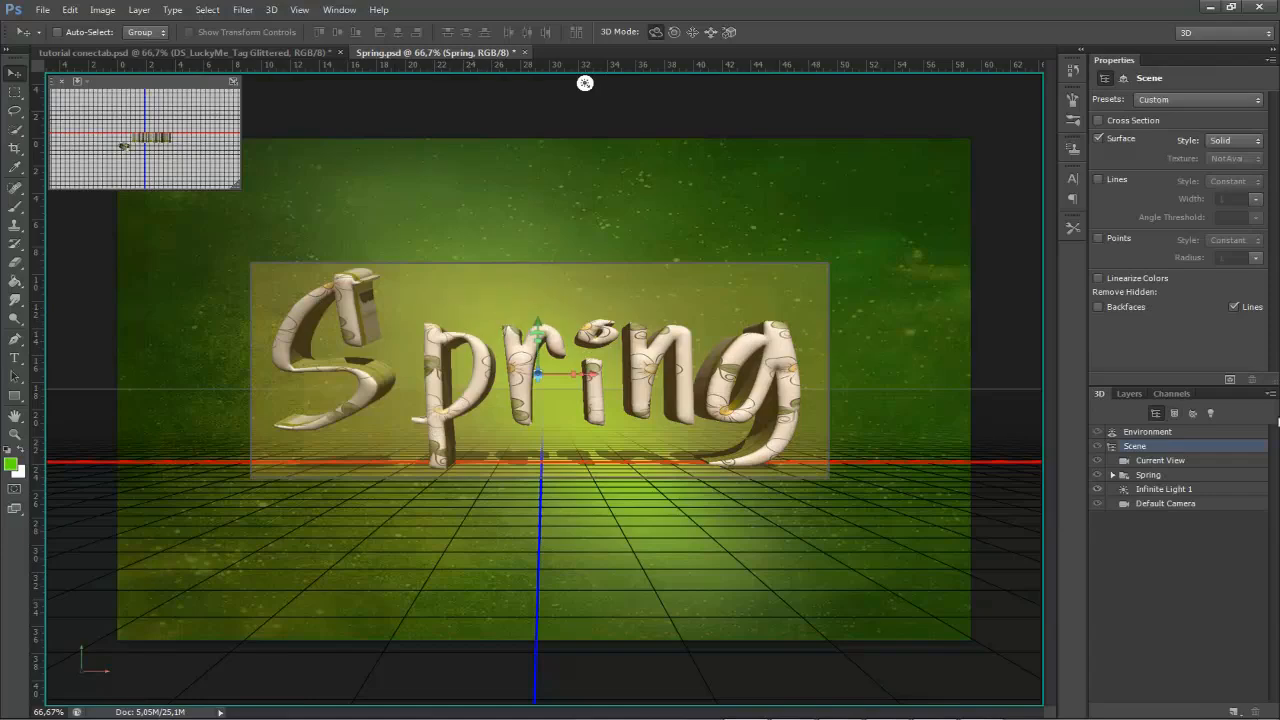
pyautogui.click(1174, 412)
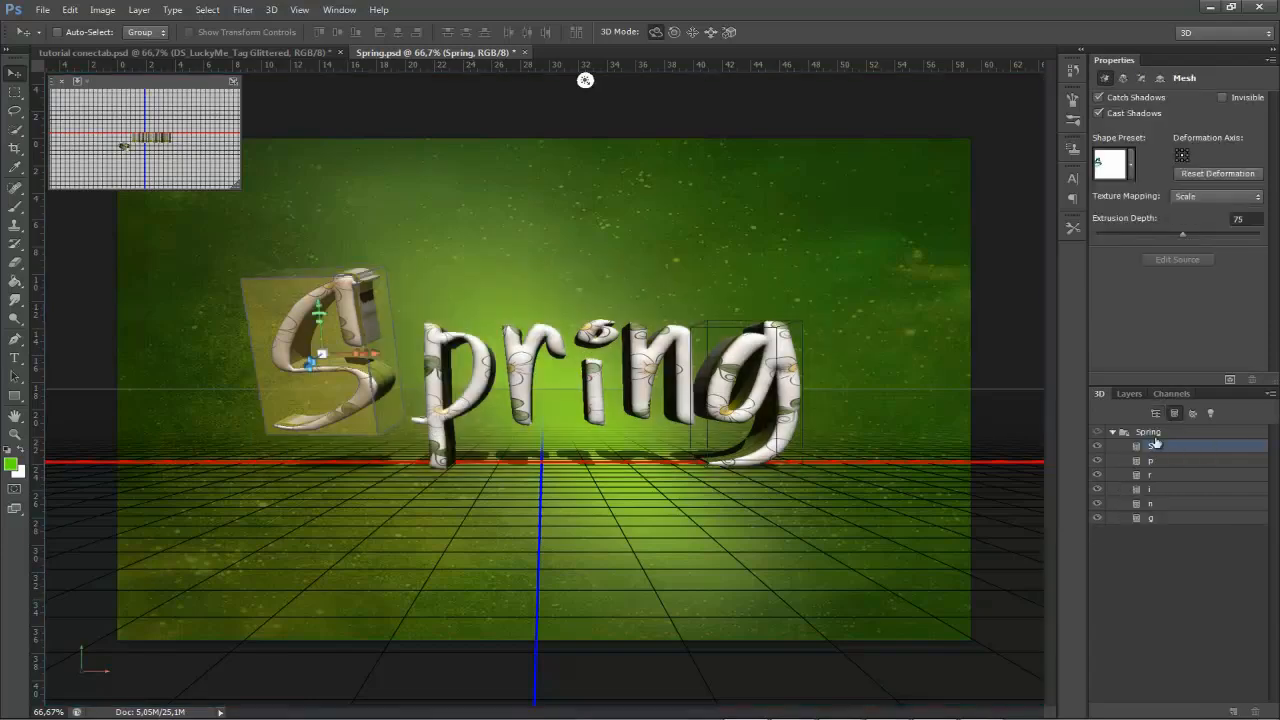
# - Select the letter p, move it on the ZX plane and rotate it to show its extruded side
pyautogui.click(1161, 462)
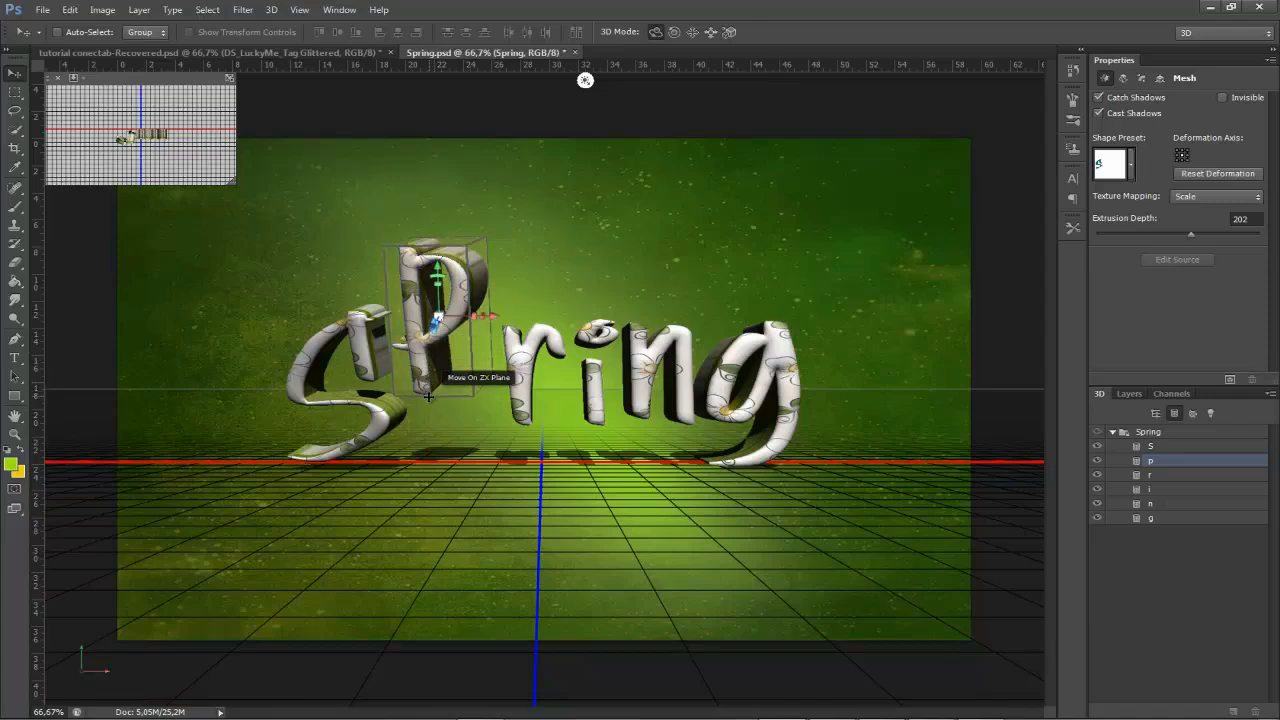
pyautogui.moveTo(434, 396); pyautogui.dragTo(448, 274)
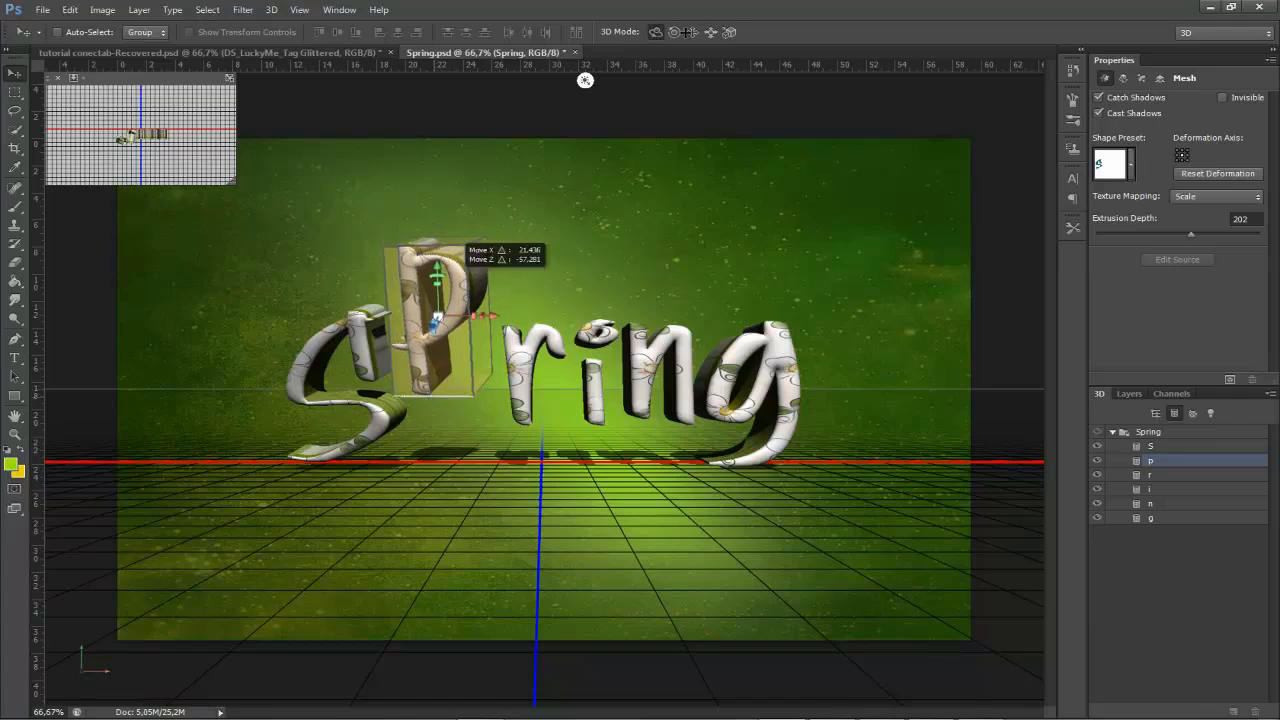
pyautogui.moveTo(425, 210)
pyautogui.mouseDown()
pyautogui.moveTo(452, 213)
pyautogui.moveTo(414, 210)
pyautogui.moveTo(420, 194)
pyautogui.mouseUp()
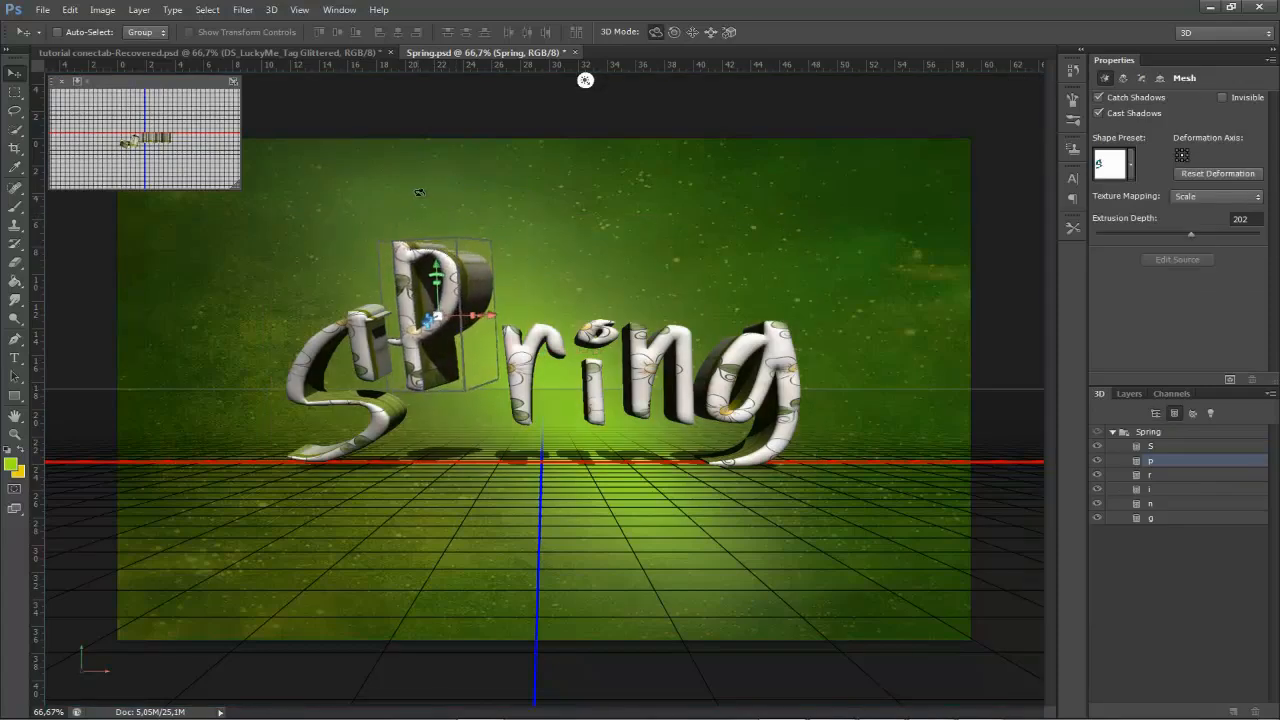
# - Set the extrusion depth of the letter p to 126
pyautogui.rightClick(421, 241)
pyautogui.click(598, 407)
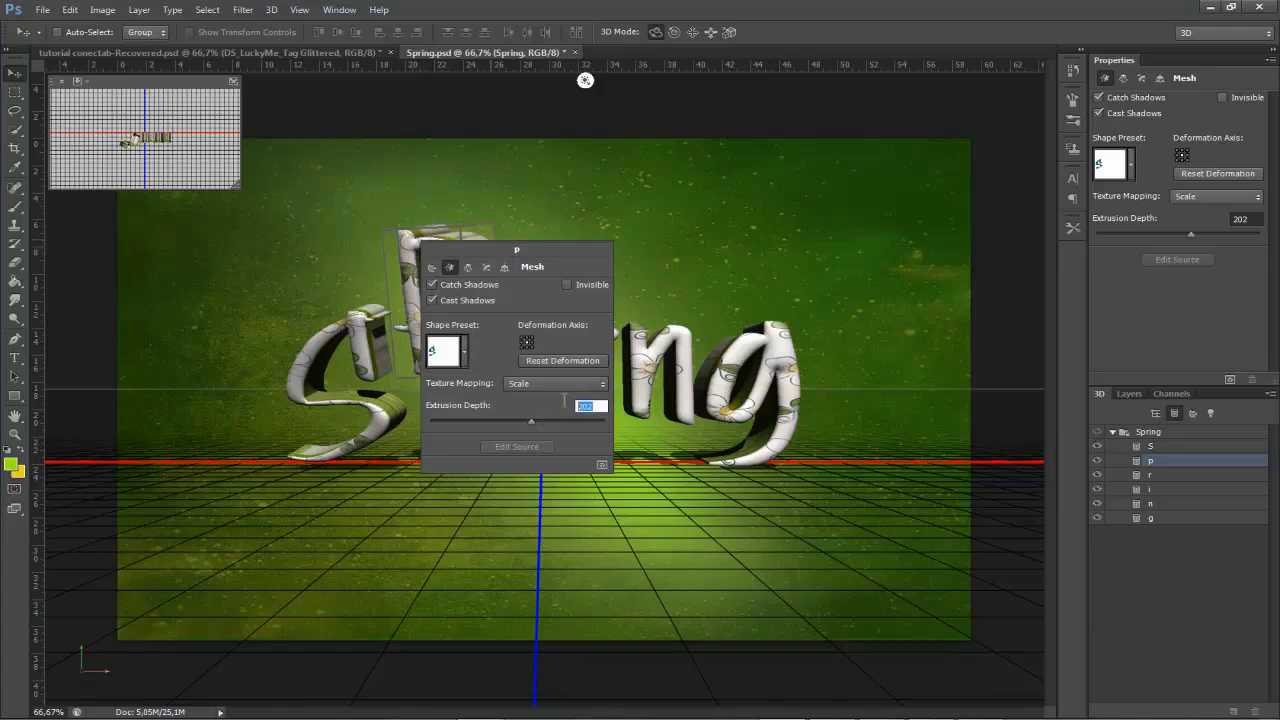
pyautogui.write('126')
pyautogui.press('Return')
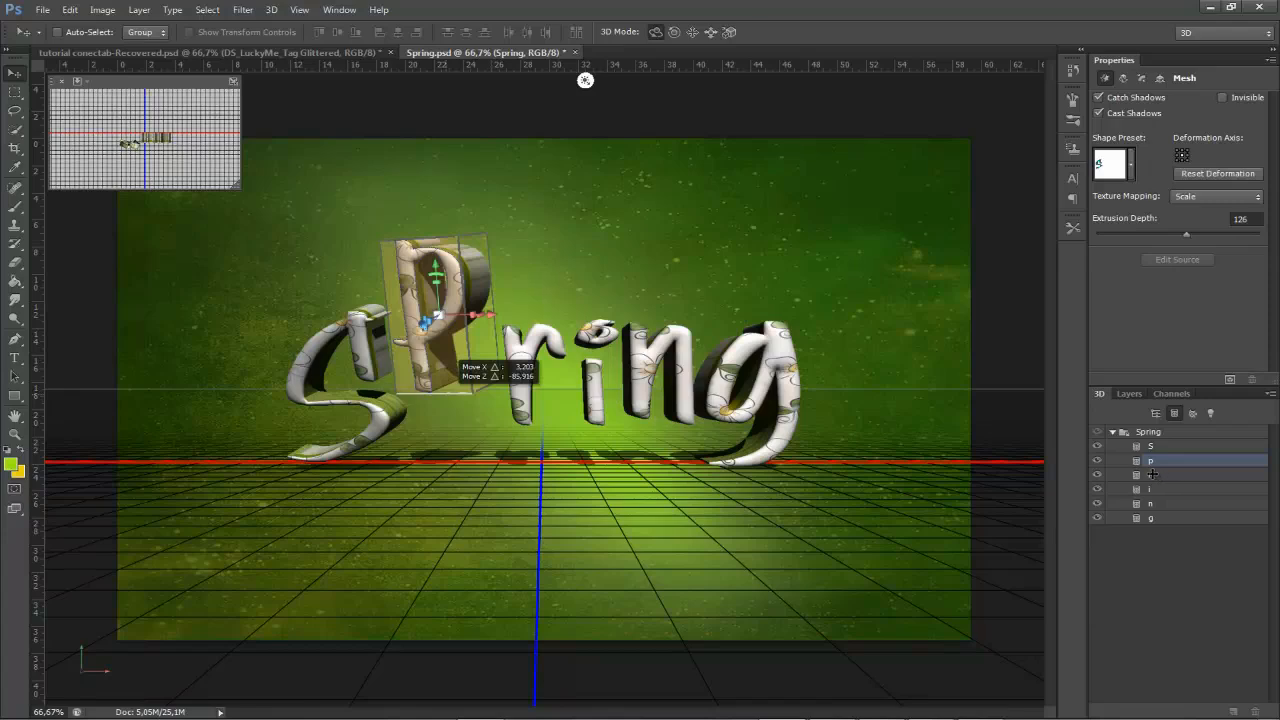
# - Position the letter r in front of the word, rotated about the Y axis, and adjust the position of the whole Spring group
pyautogui.click(1166, 476)
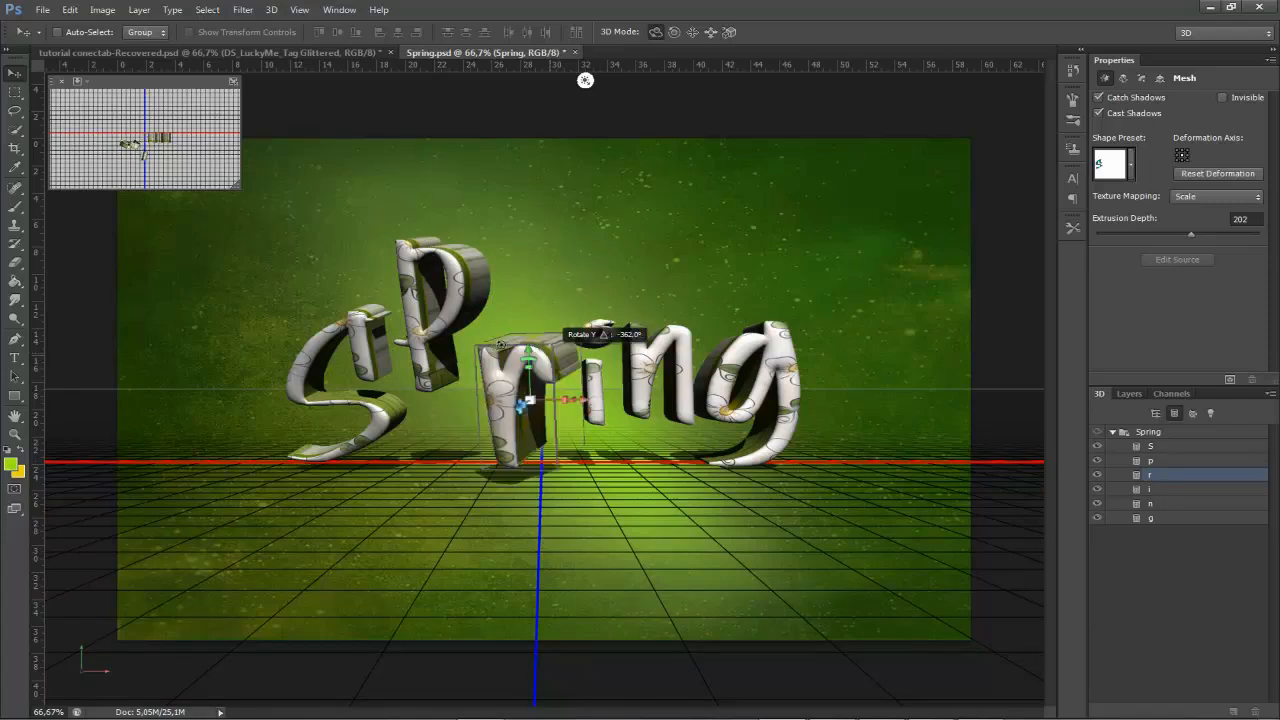
pyautogui.moveTo(508, 342); pyautogui.dragTo(508, 345)
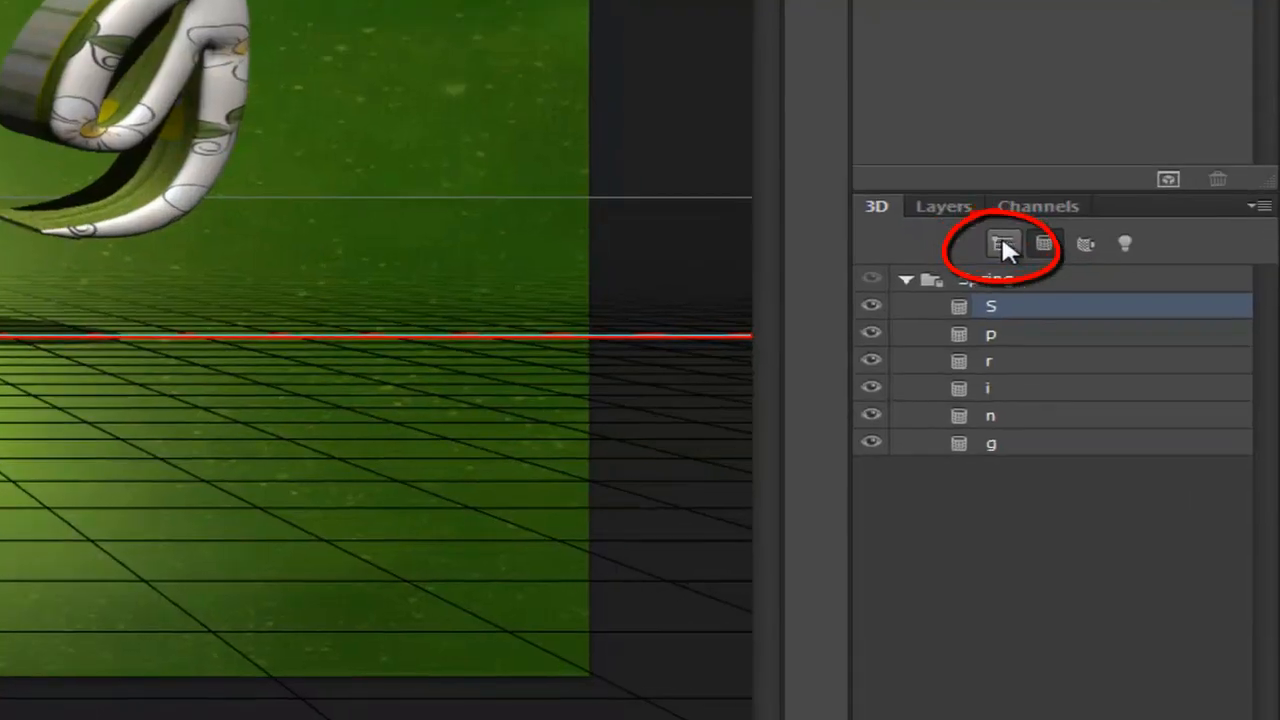
pyautogui.click(1002, 244)
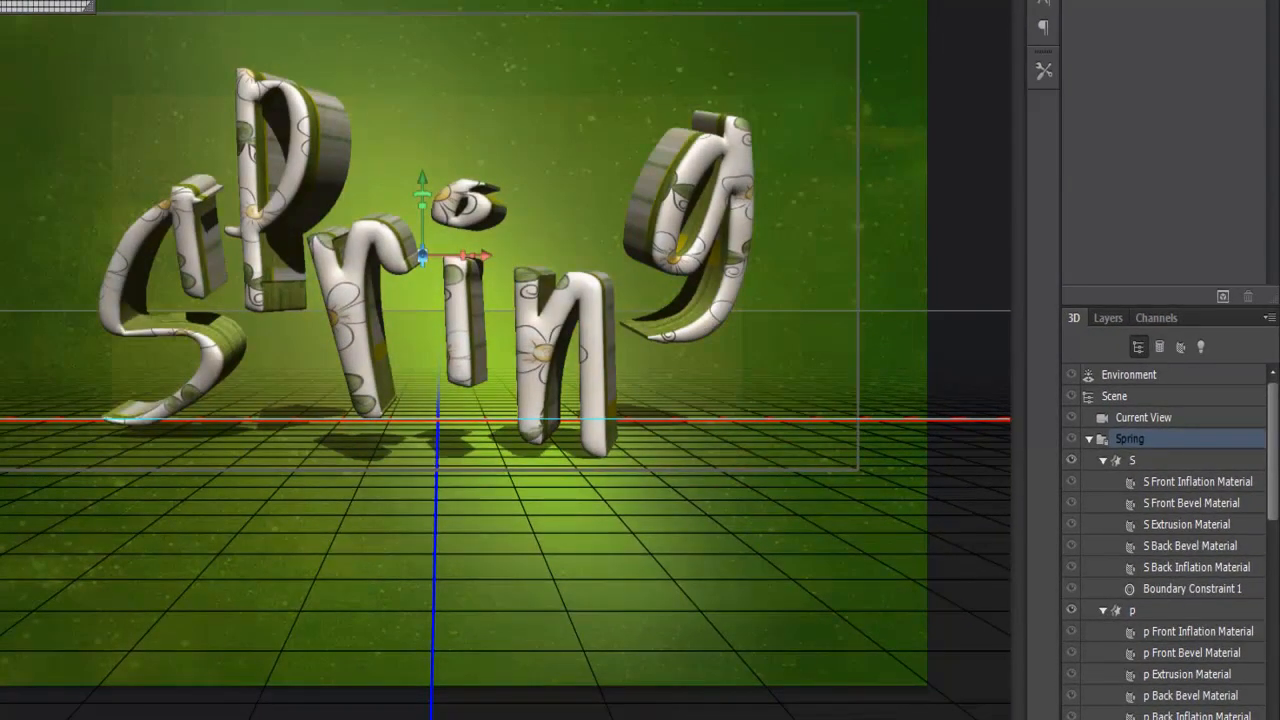
pyautogui.moveTo(480, 14)
pyautogui.mouseDown()
pyautogui.moveTo(320, 54)
pyautogui.moveTo(471, 22)
pyautogui.mouseUp()
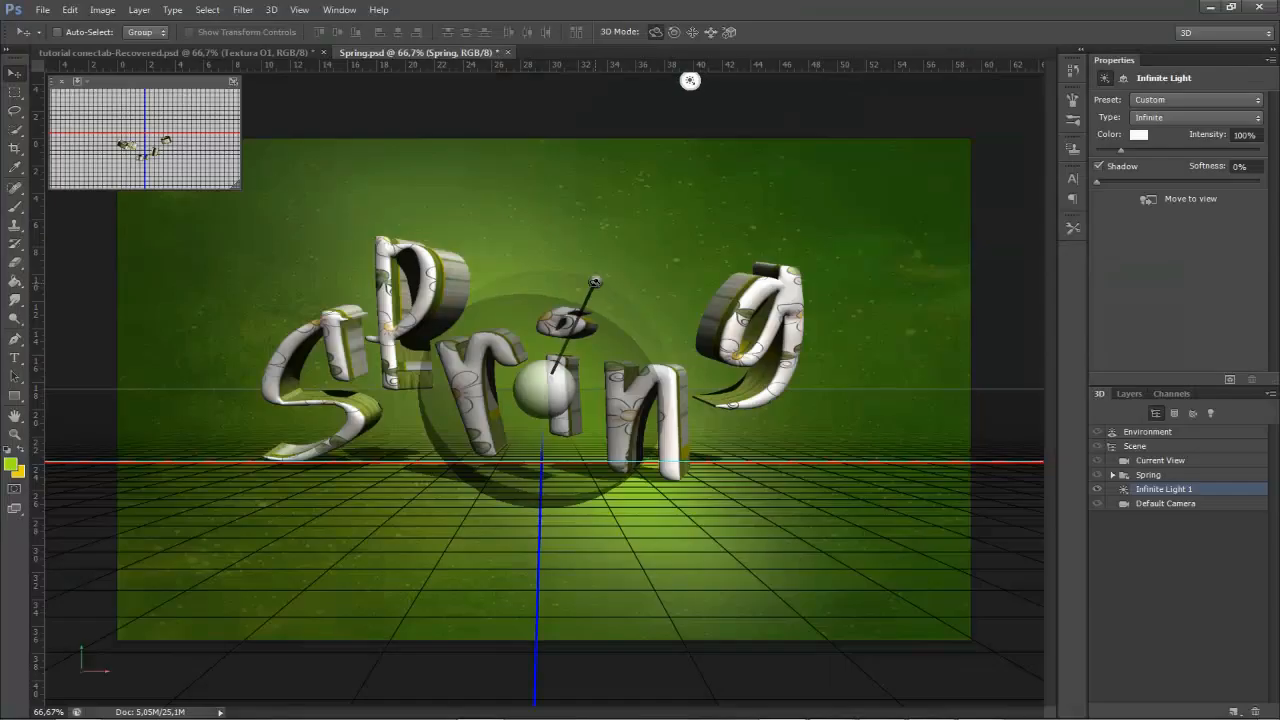
# - Change the direction of Infinite Light 1 slightly and look through its available presets and light types
pyautogui.moveTo(689, 80); pyautogui.dragTo(700, 80)
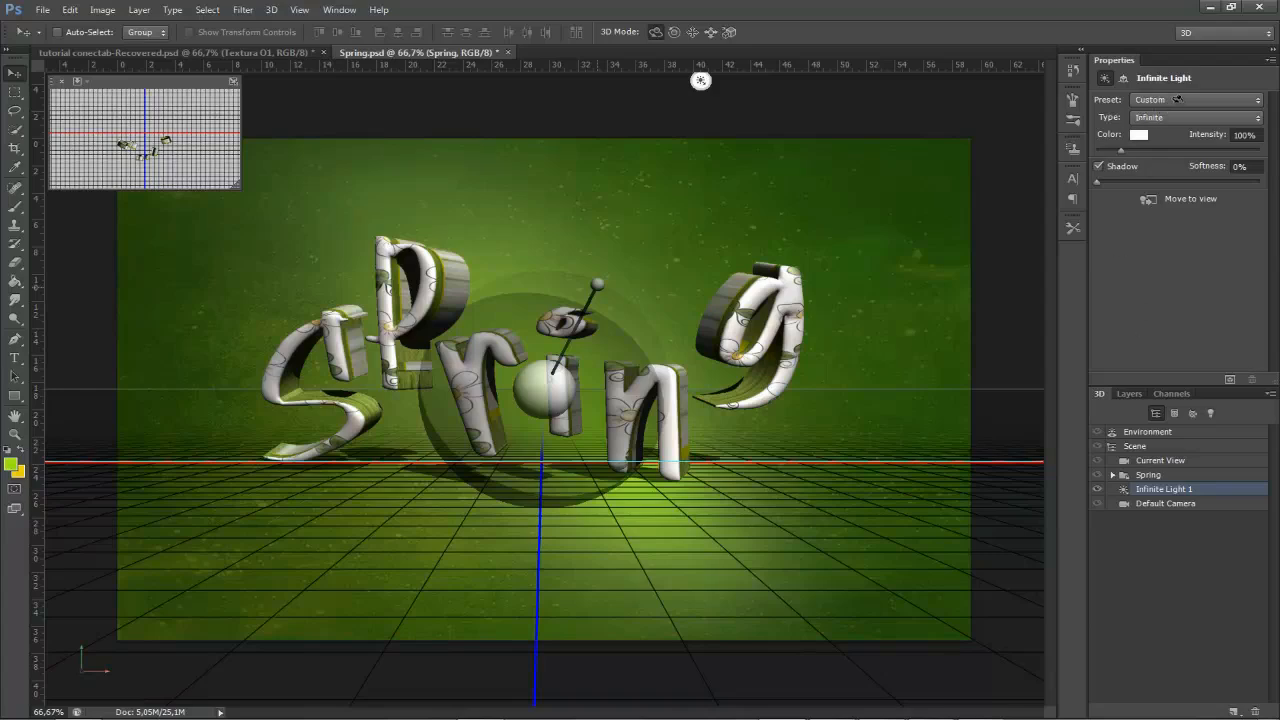
pyautogui.click(1178, 99)
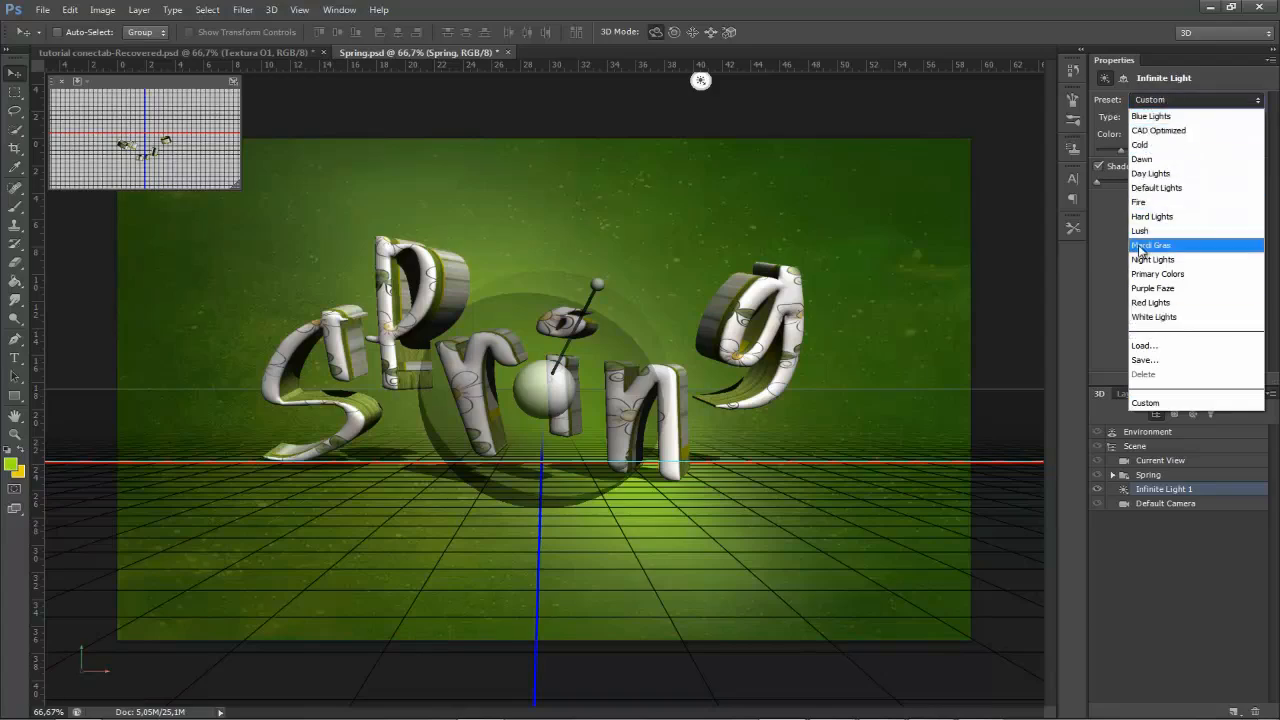
pyautogui.click(1160, 99)
pyautogui.click(1155, 117)
pyautogui.click(1155, 117)
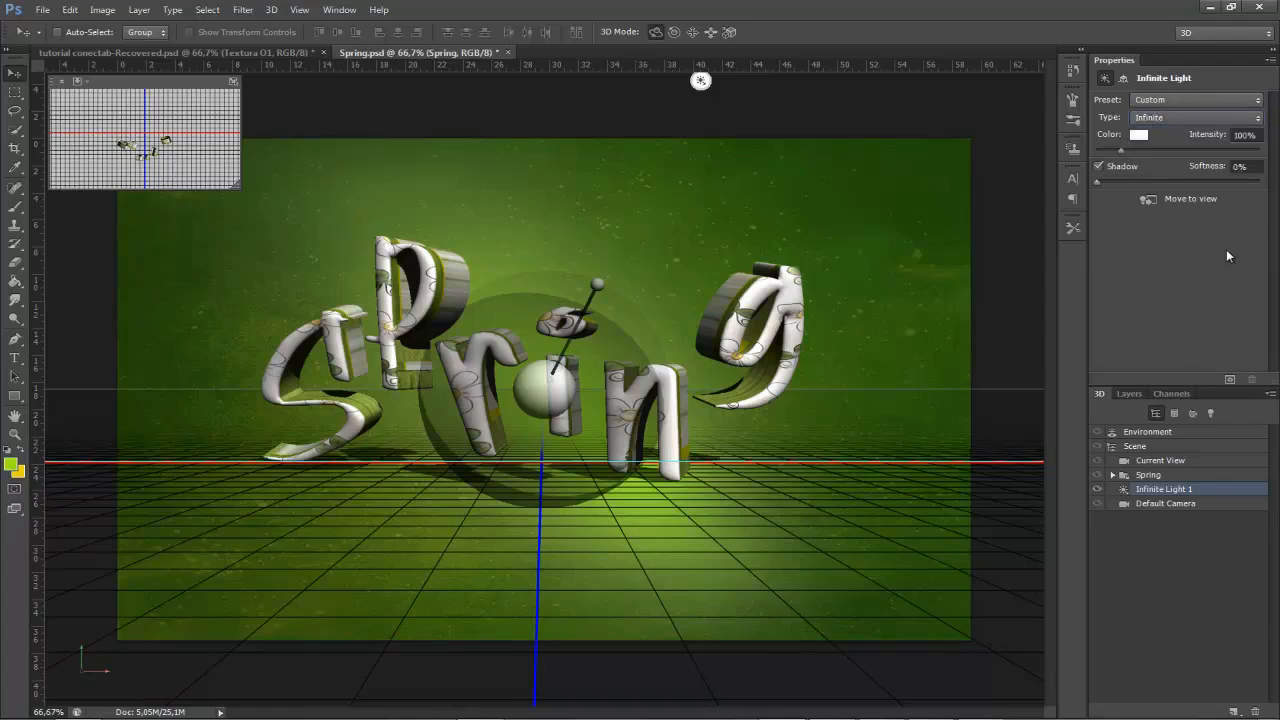
# - Set the environment's ground plane shadows to 10% opacity and its reflections to 70% opacity with 6% roughness
pyautogui.click(1175, 431)
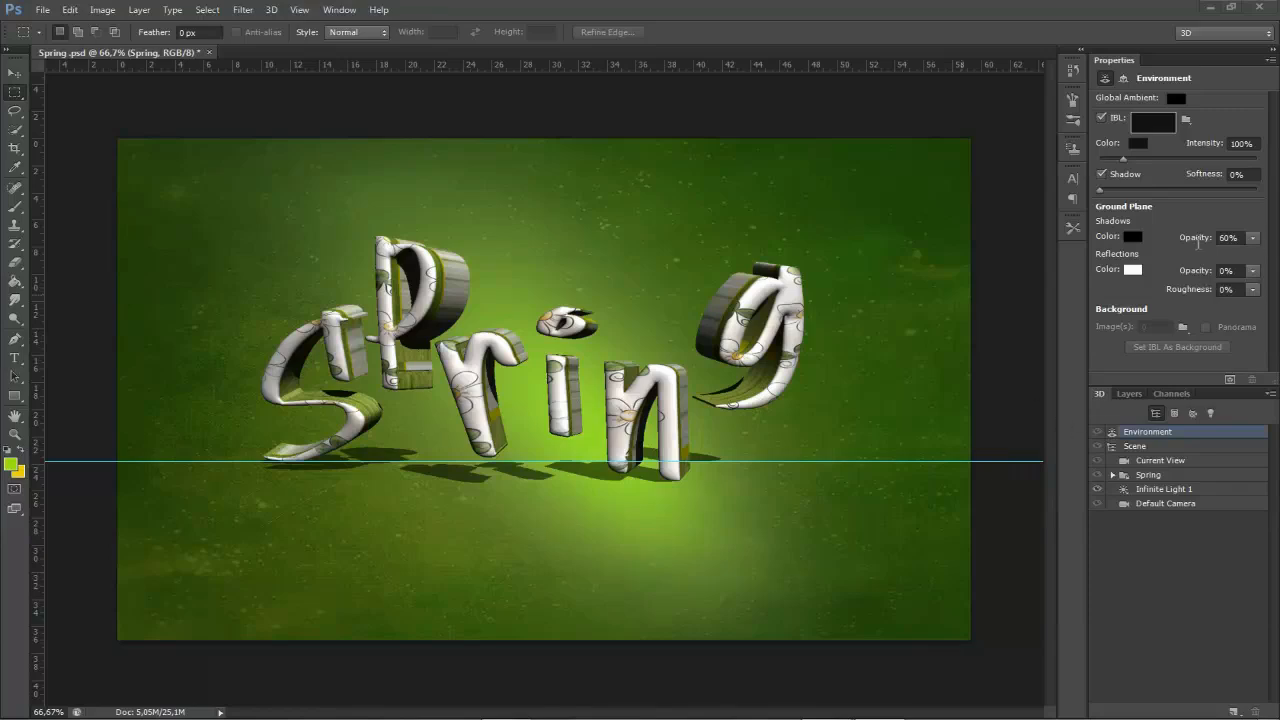
pyautogui.moveTo(1203, 242); pyautogui.dragTo(1164, 238)
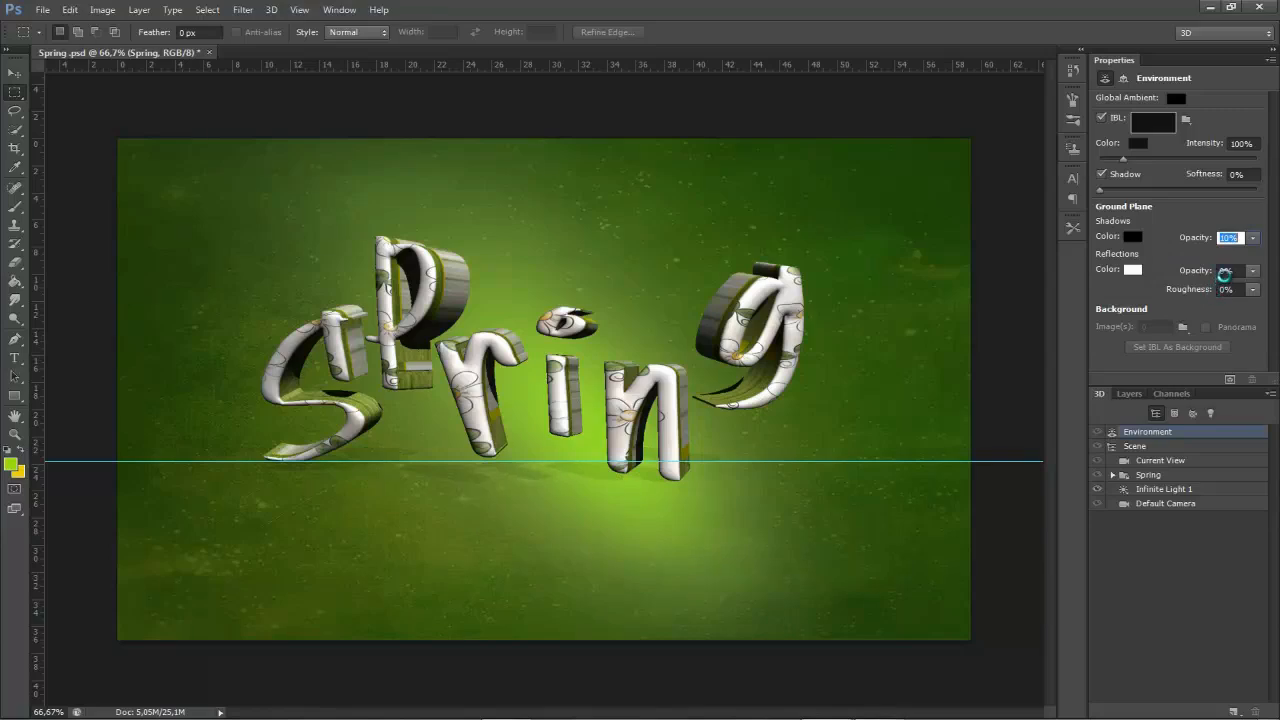
pyautogui.click(1187, 283)
pyautogui.moveTo(1192, 276); pyautogui.dragTo(1219, 273)
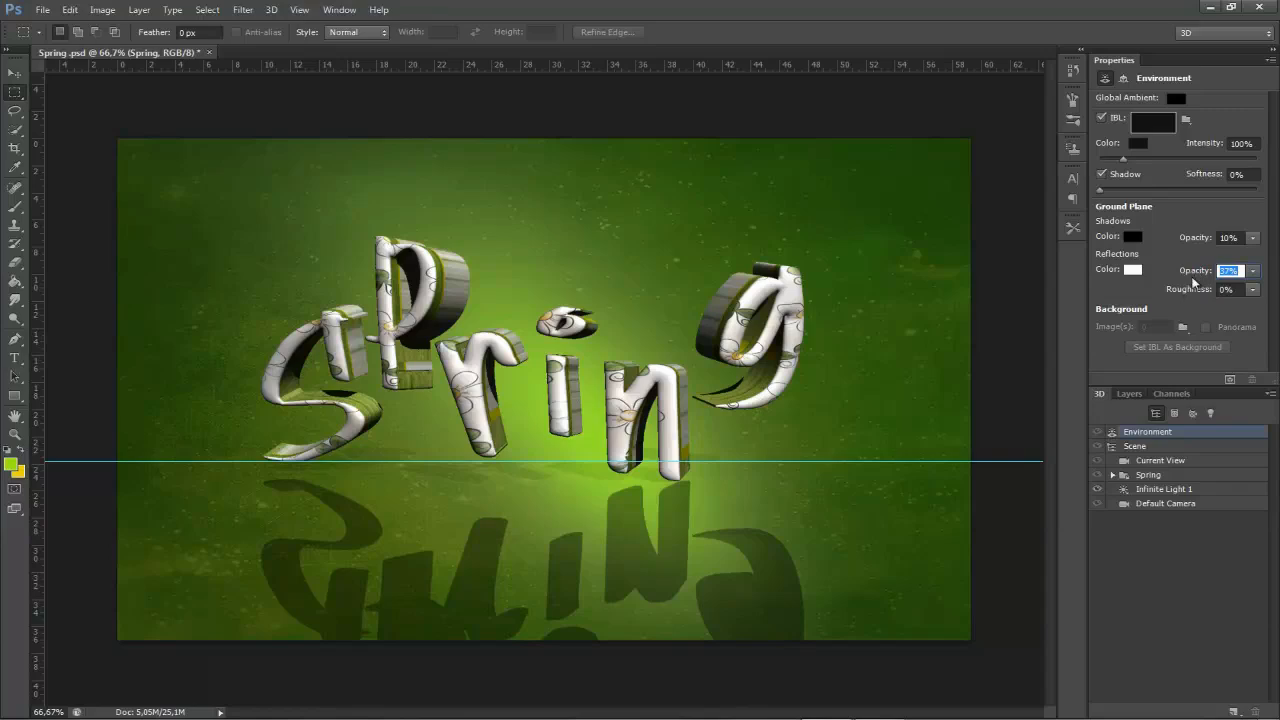
pyautogui.moveTo(1198, 268)
pyautogui.mouseDown()
pyautogui.moveTo(1214, 269)
pyautogui.moveTo(1196, 289)
pyautogui.mouseUp()
pyautogui.moveTo(1197, 289); pyautogui.dragTo(1191, 289)
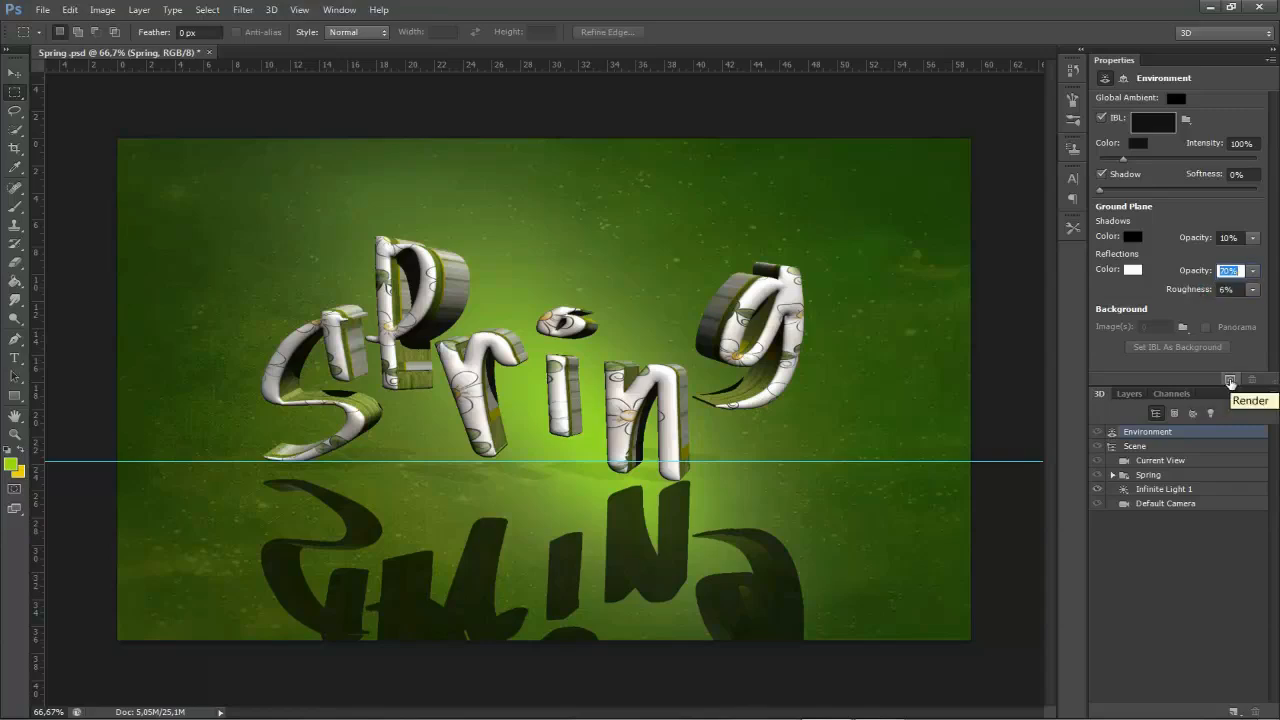
# - Render the scene, render it again with ground reflections at 71% opacity and 13% roughness, and show the layers
pyautogui.rightClick(509, 353)
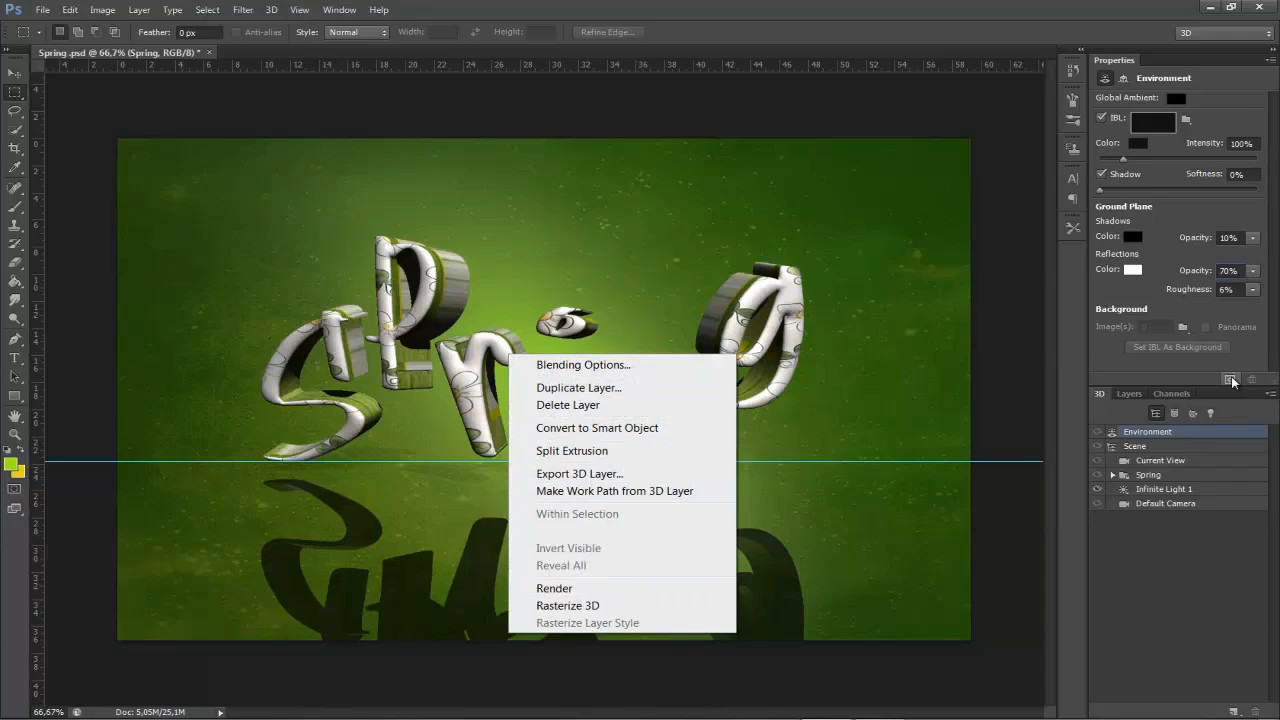
pyautogui.click(1231, 380)
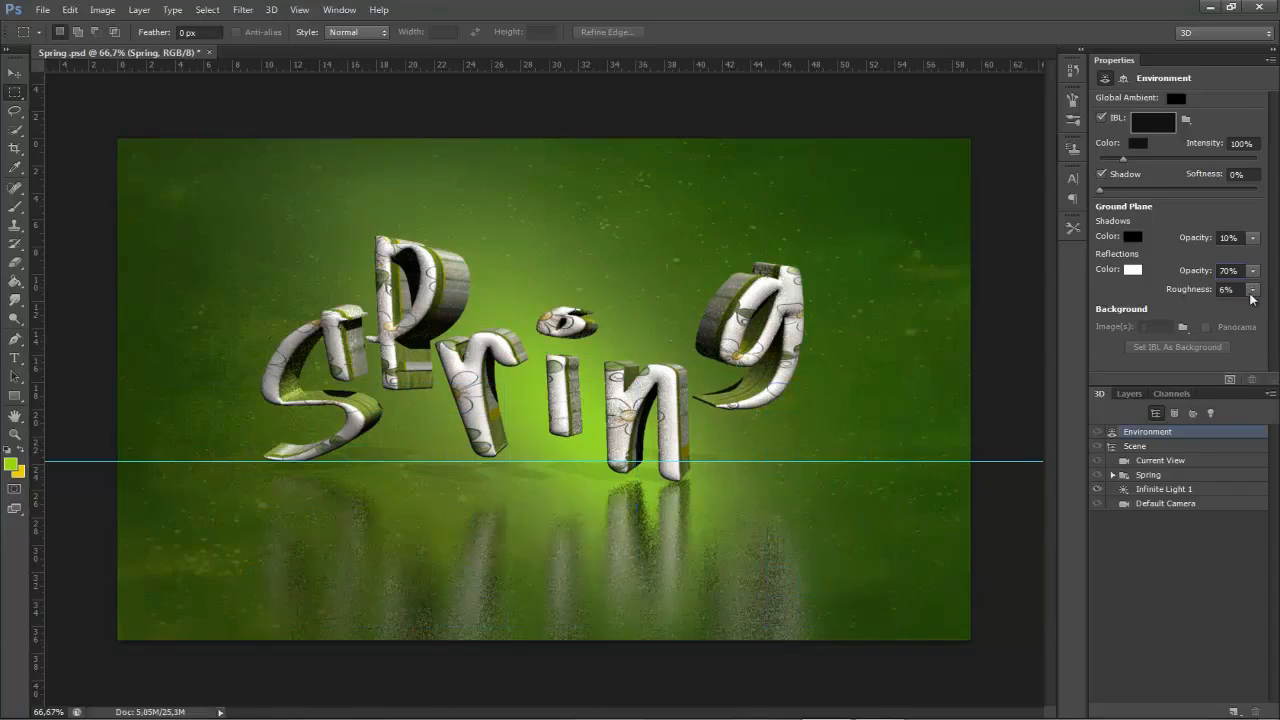
pyautogui.click(1230, 381)
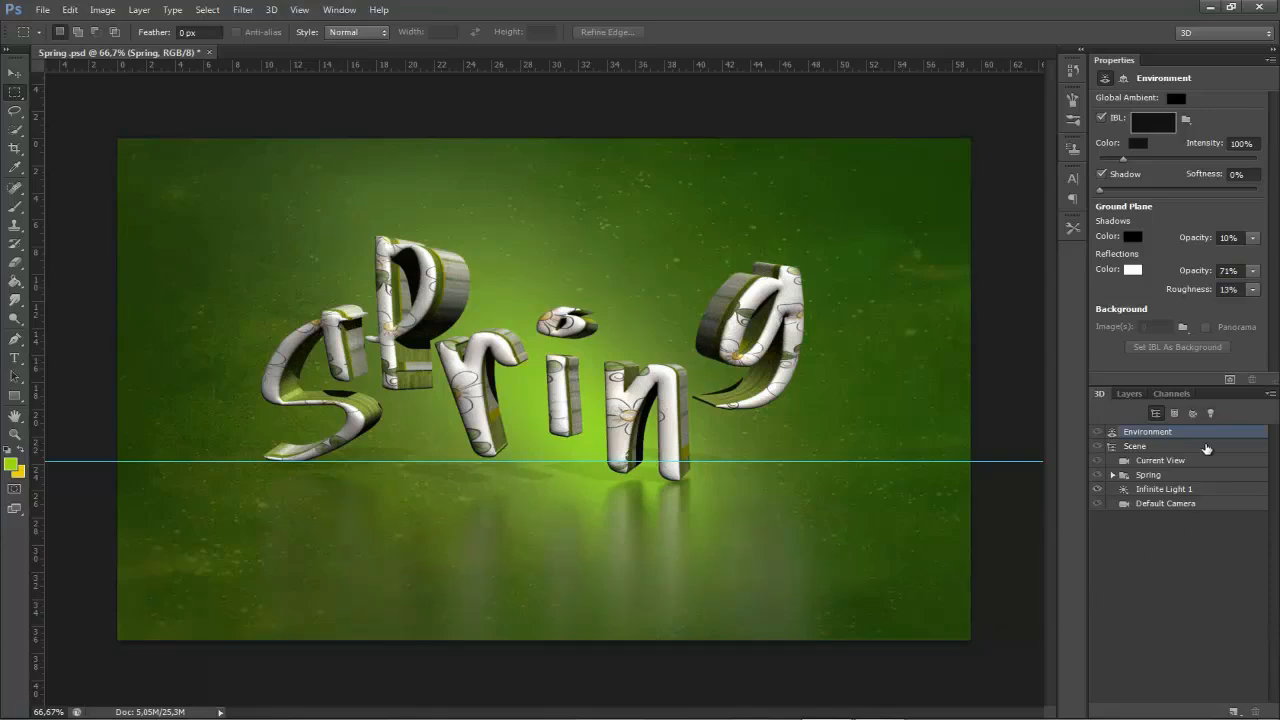
pyautogui.click(1133, 394)
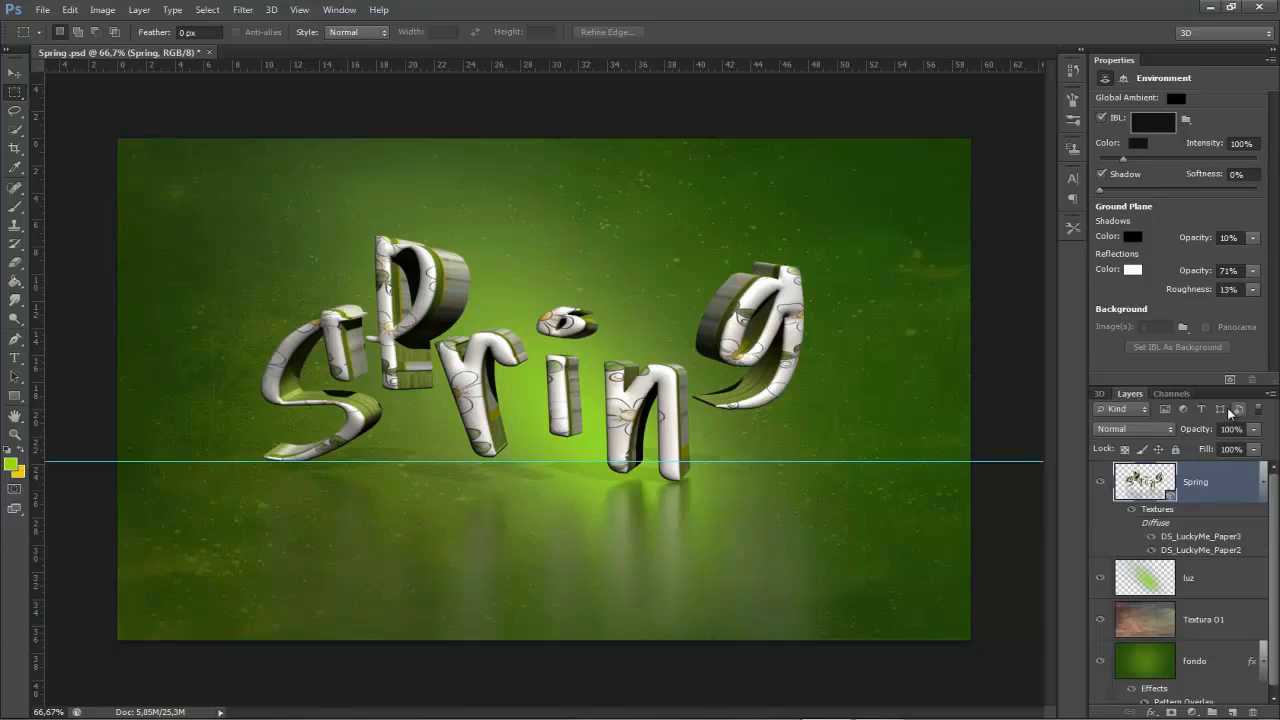
pyautogui.rightClick(1210, 487)
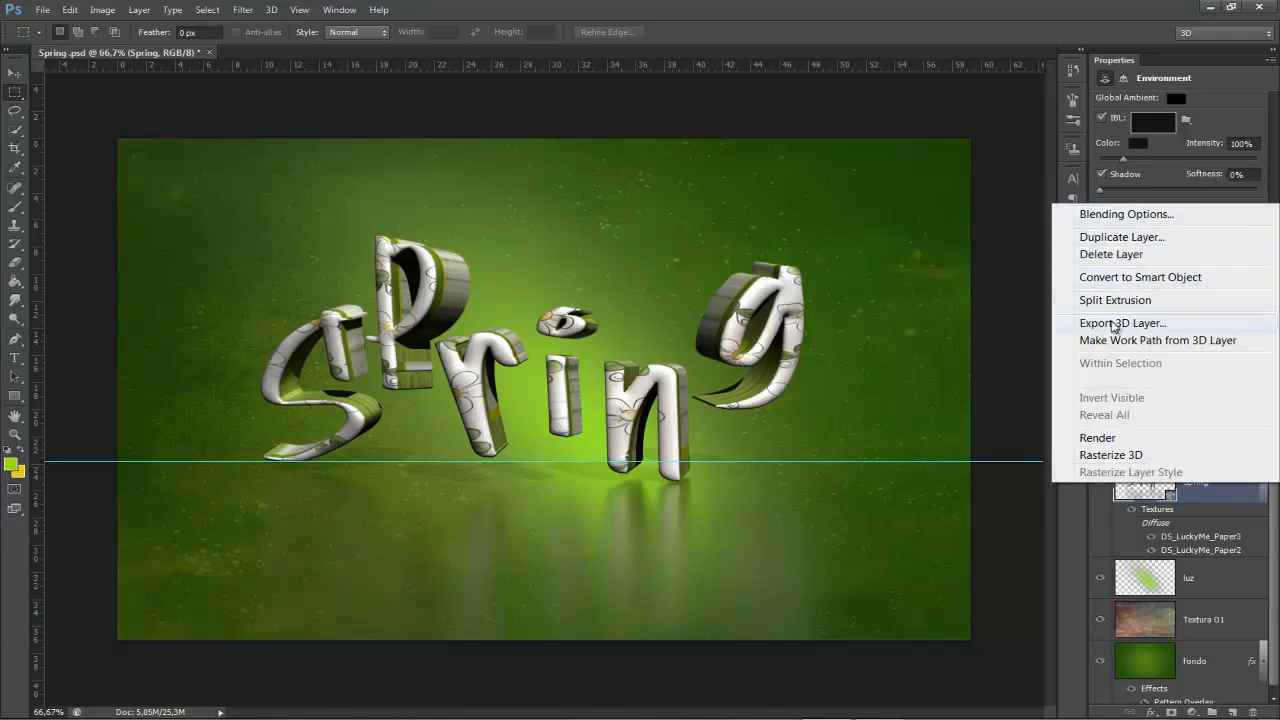
pyautogui.click(1108, 326)
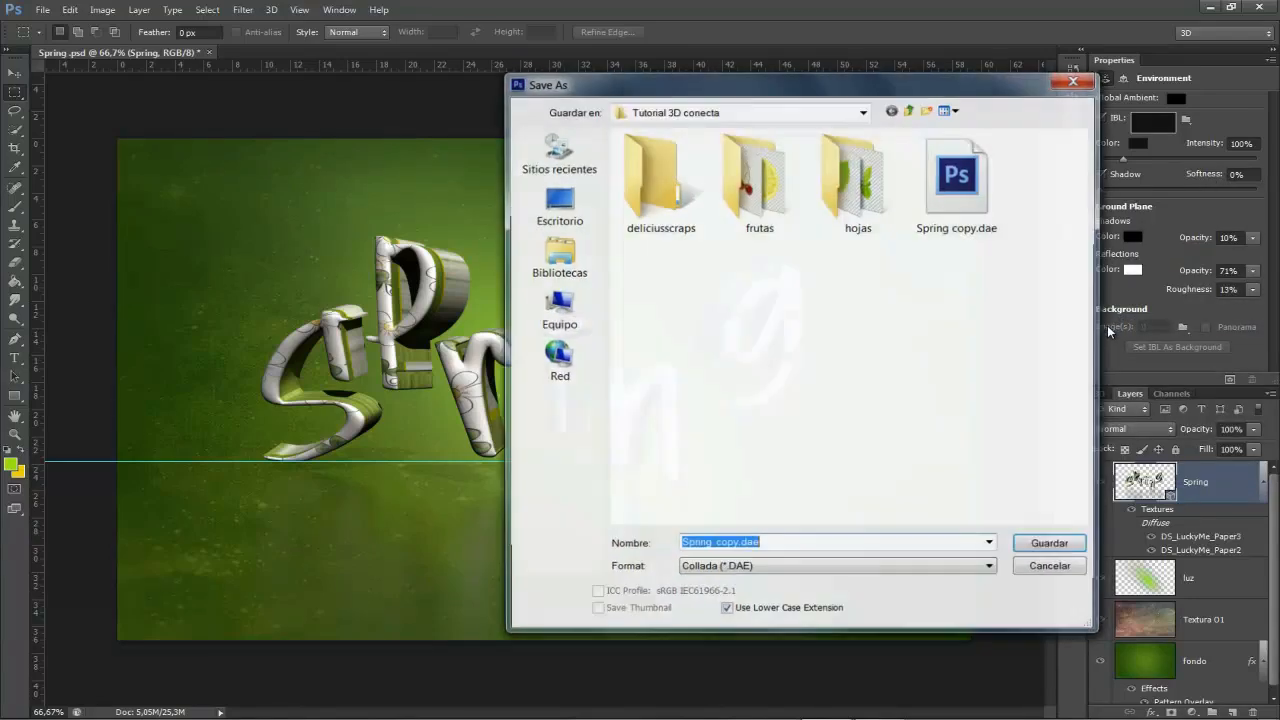
pyautogui.press('Return')
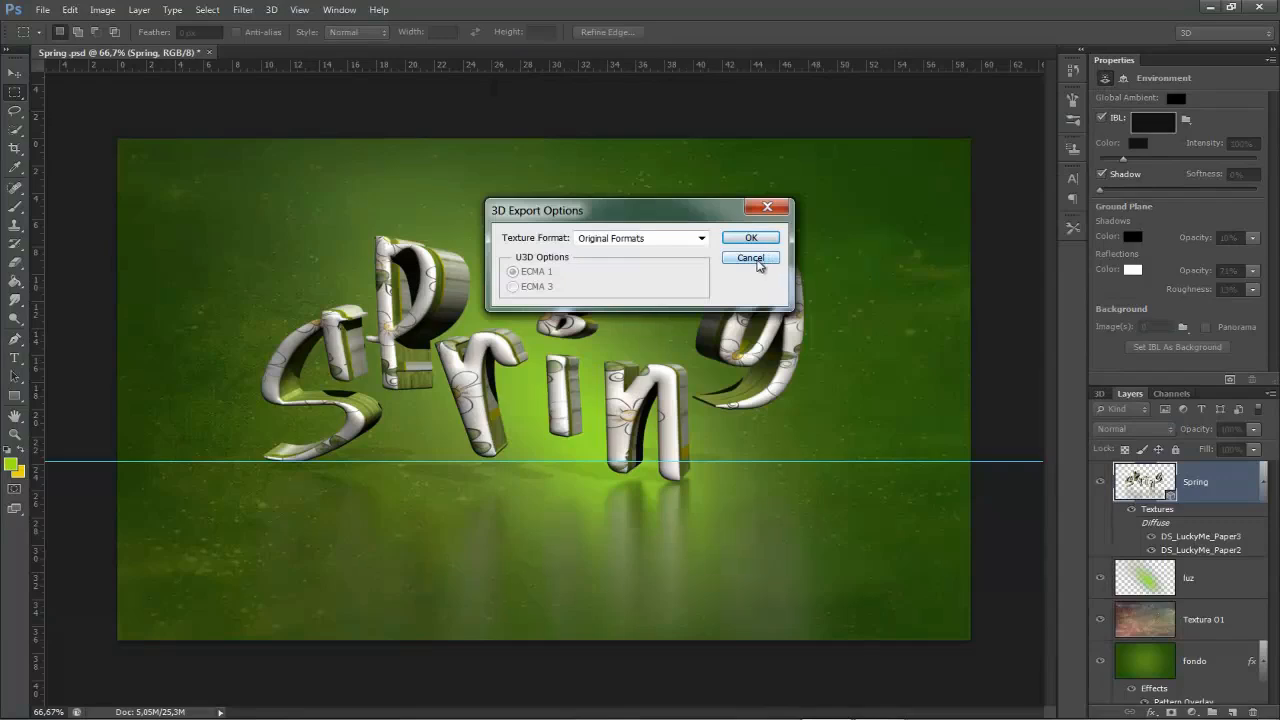
pyautogui.click(752, 258)
# - Rasterize the Spring 3D layer and try moving it slightly within the image
pyautogui.rightClick(1215, 488)
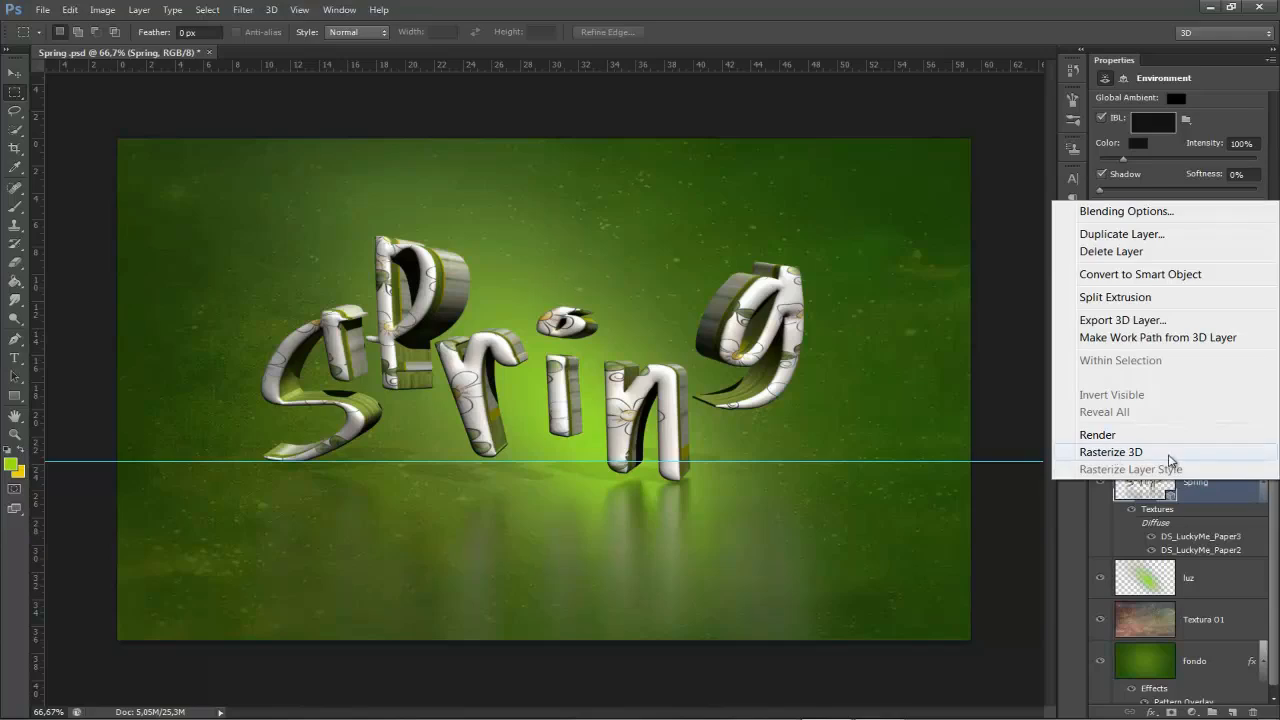
pyautogui.click(1110, 452)
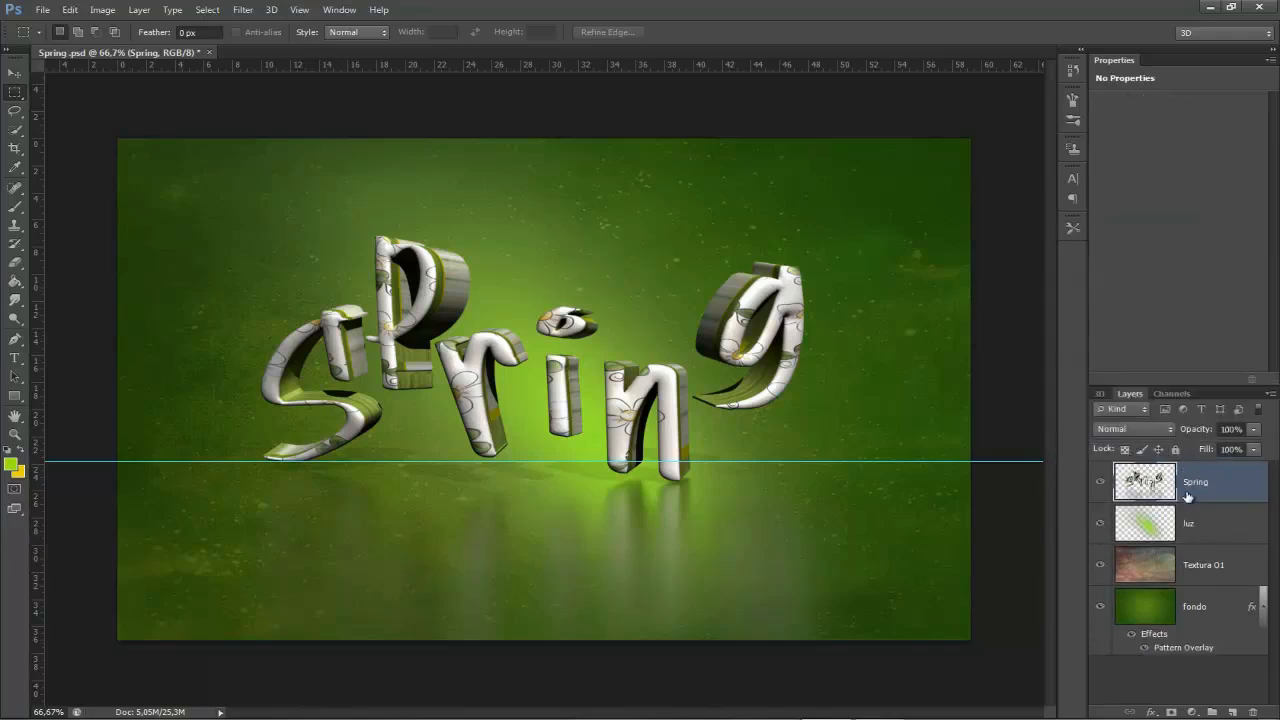
pyautogui.click(14, 73)
pyautogui.moveTo(393, 287); pyautogui.dragTo(399, 259)
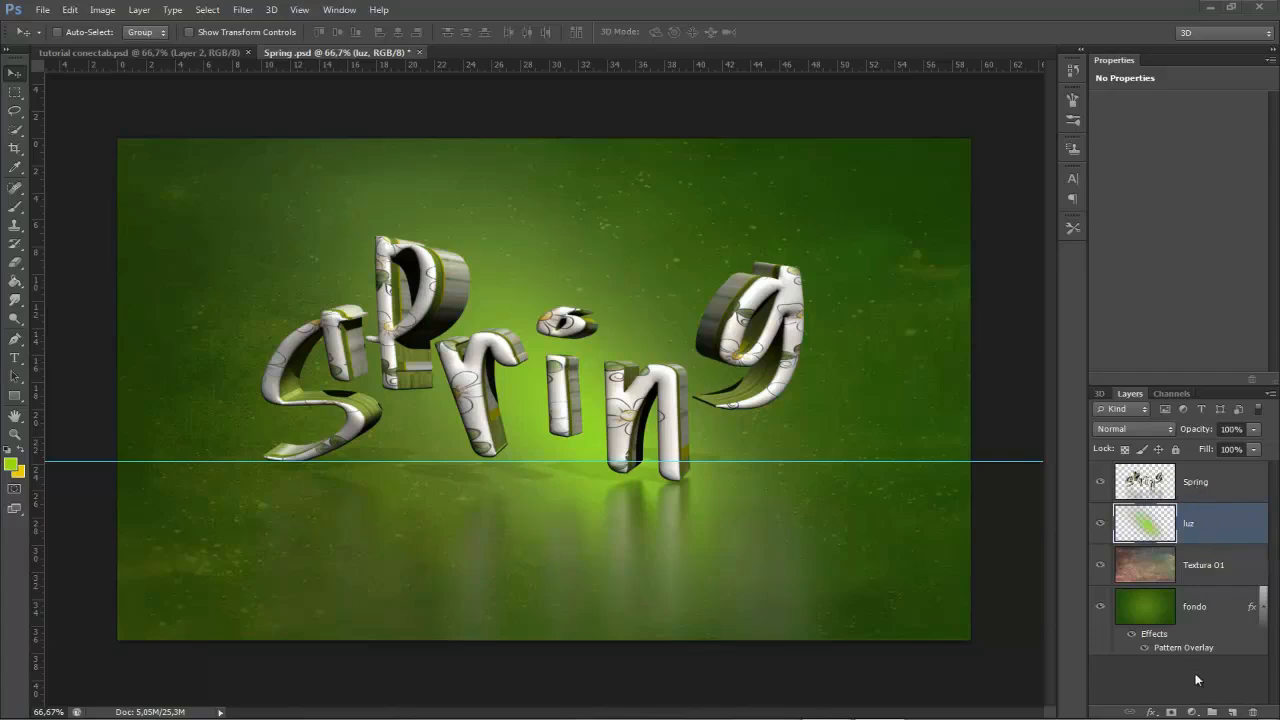
# - Add a new layer above luz and stamp the striped grunge brush in bright green at 514 px behind the letter S
pyautogui.click(1233, 712)
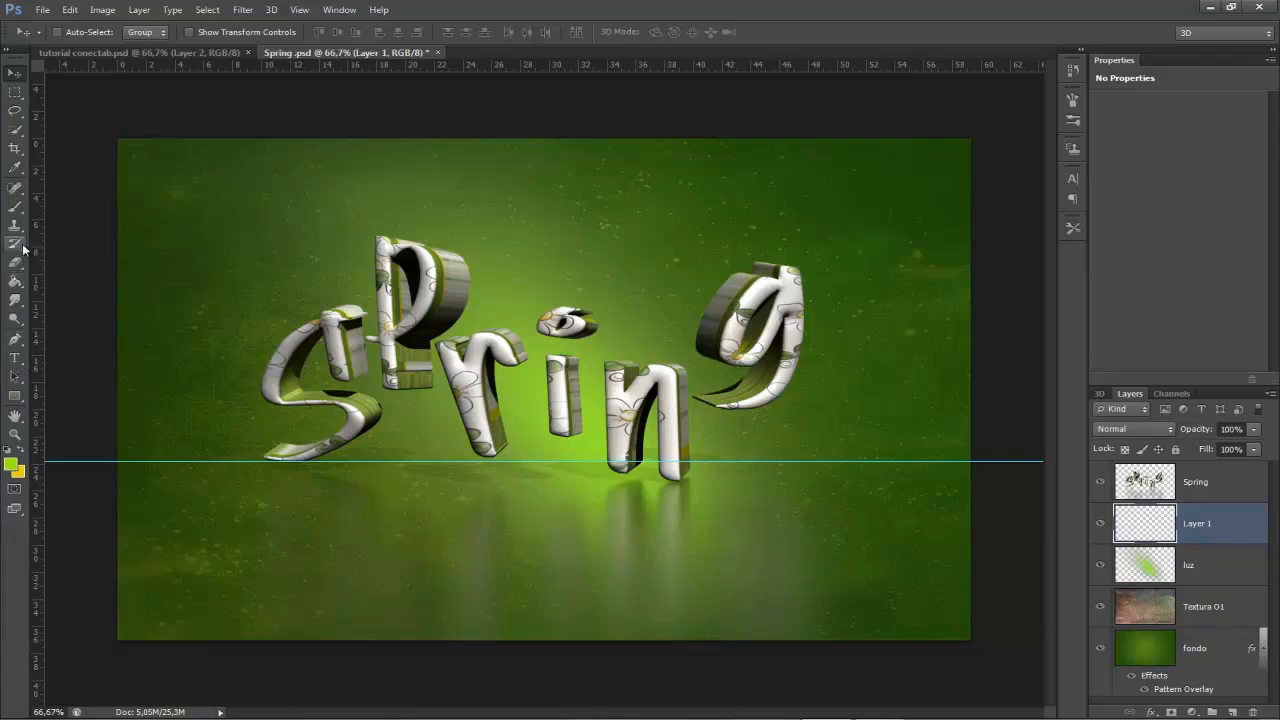
pyautogui.click(15, 206)
pyautogui.click(76, 33)
pyautogui.click(242, 192)
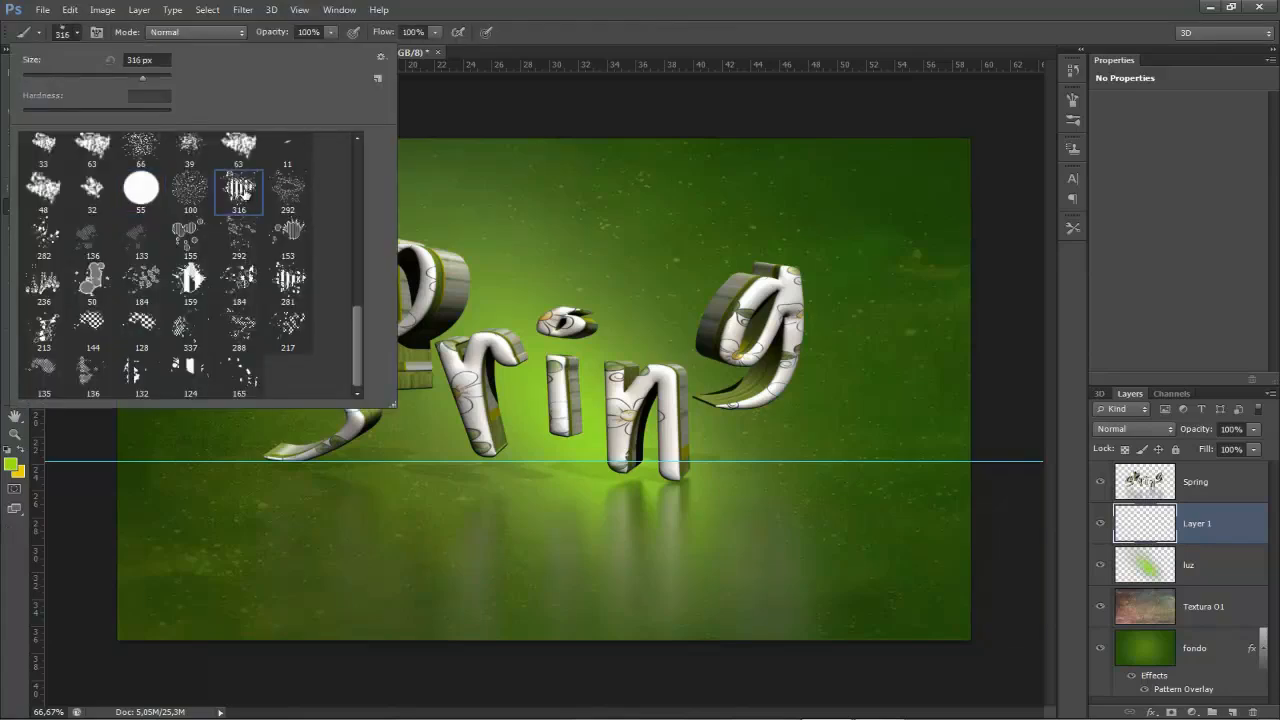
pyautogui.moveTo(496, 303); pyautogui.dragTo(555, 281)
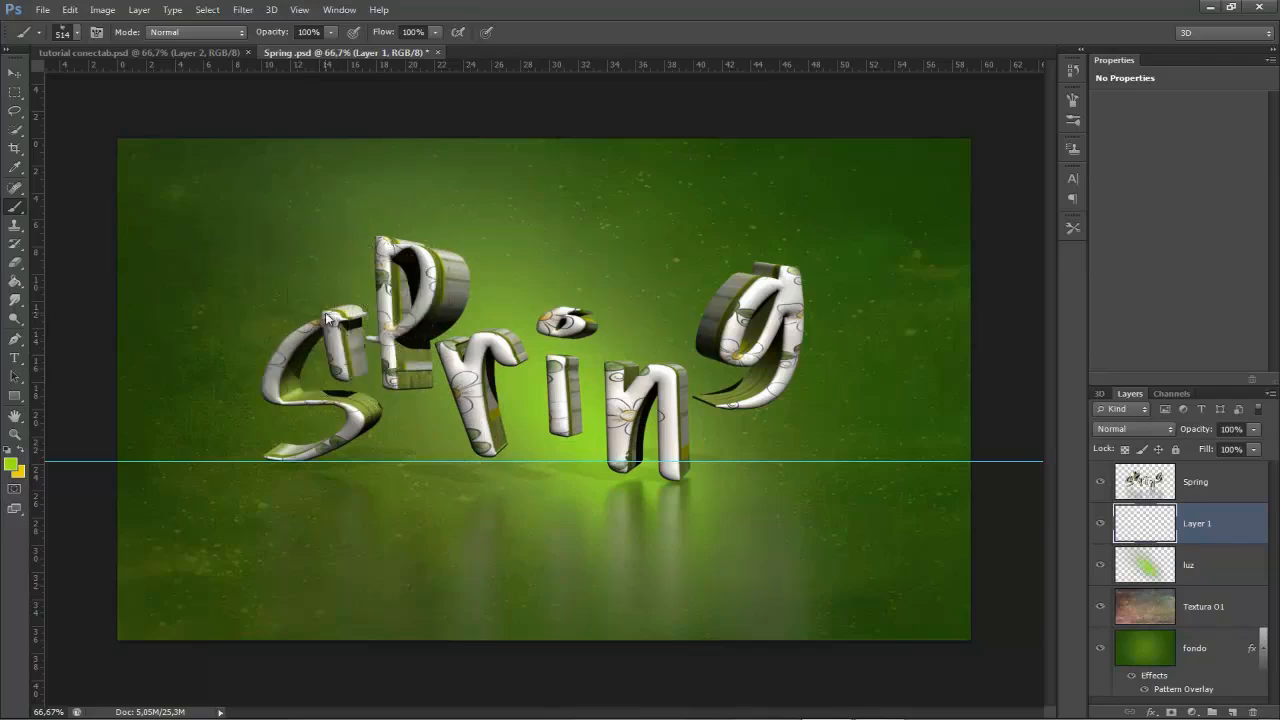
pyautogui.click(316, 298)
pyautogui.press('v')
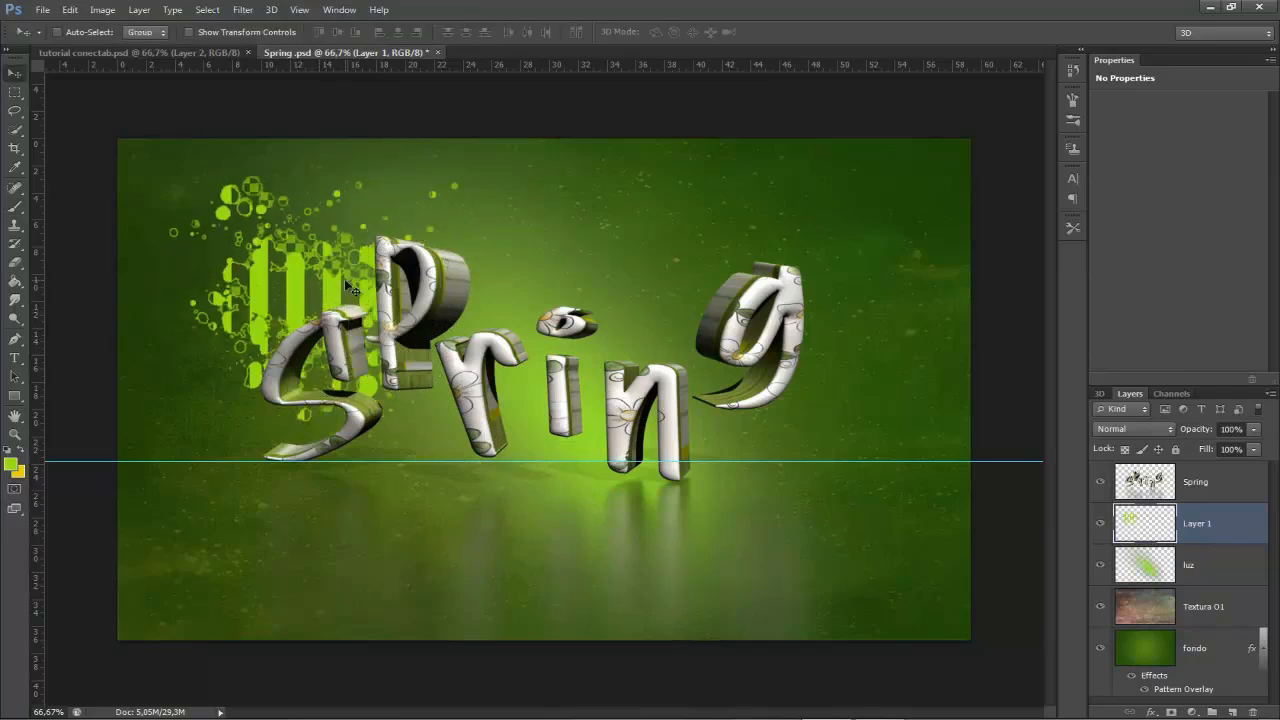
# - Create a transparent 1680 × 1050 pixel RGB document at 72 pixels/inch from the Clipboard preset and paste a screen capture into it
pyautogui.click(42, 10)
pyautogui.click(55, 18)
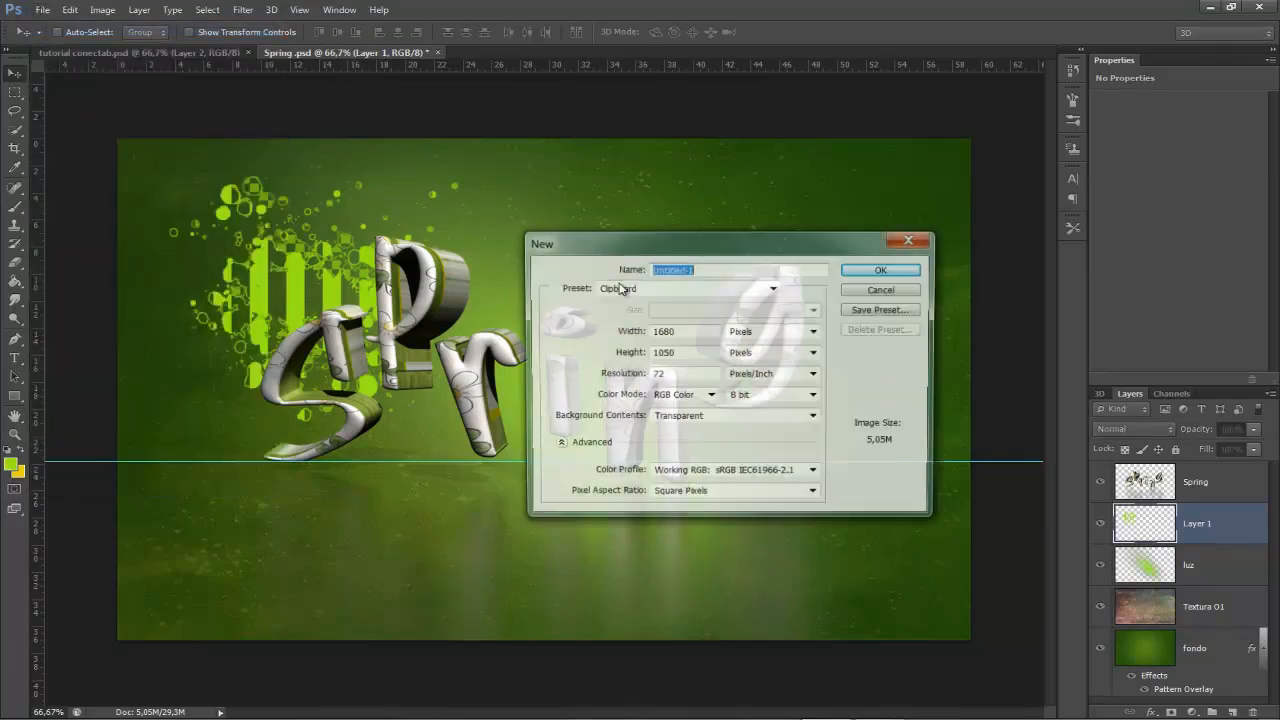
pyautogui.doubleClick(677, 333)
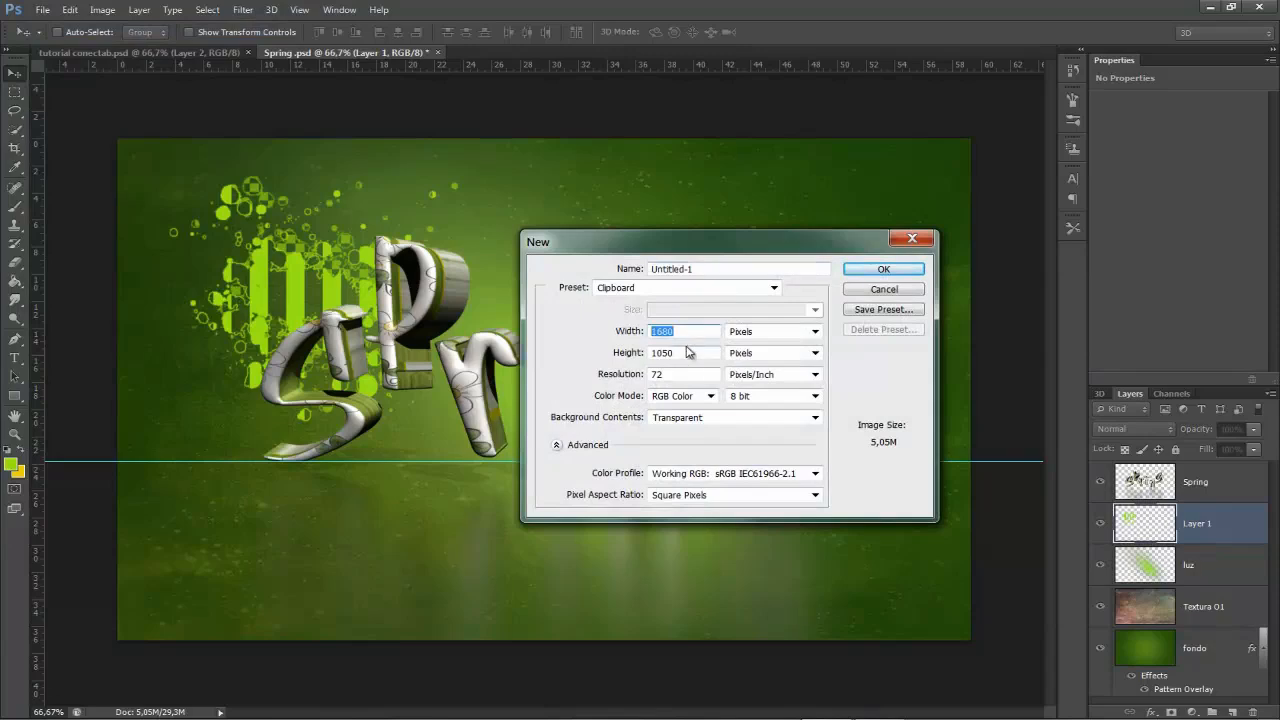
pyautogui.moveTo(706, 246); pyautogui.dragTo(667, 236)
pyautogui.doubleClick(653, 342)
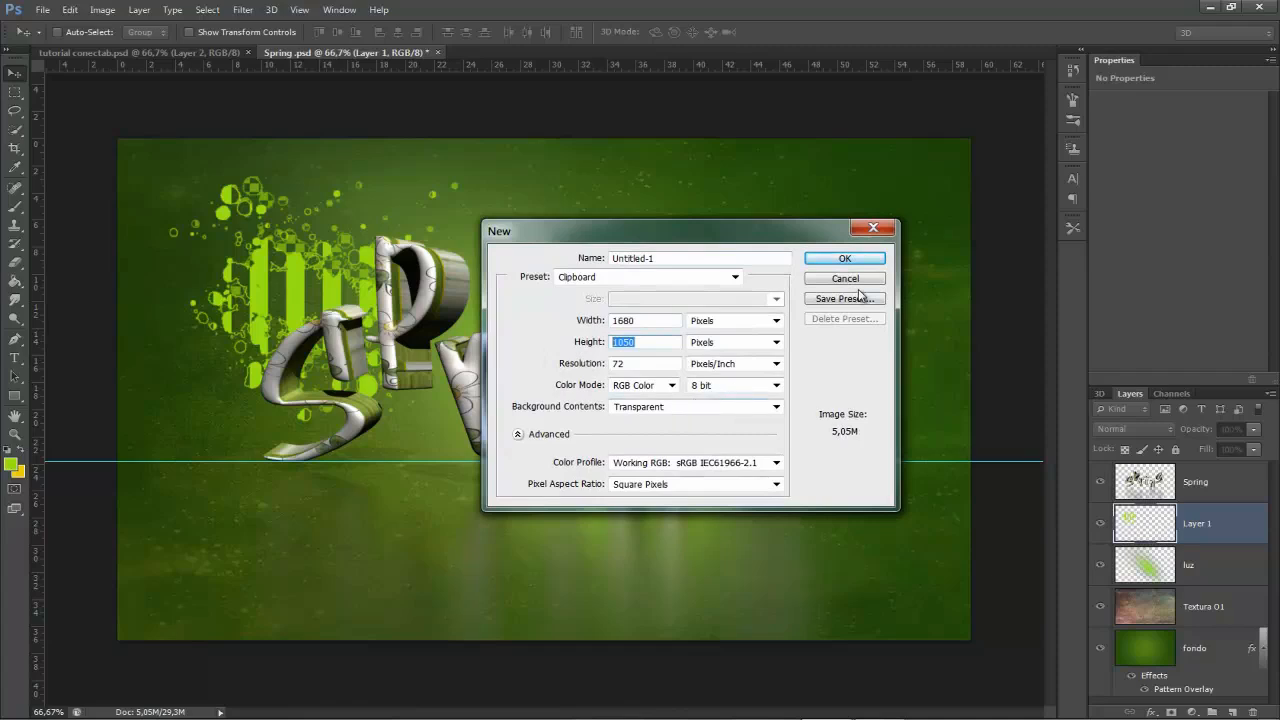
pyautogui.click(845, 259)
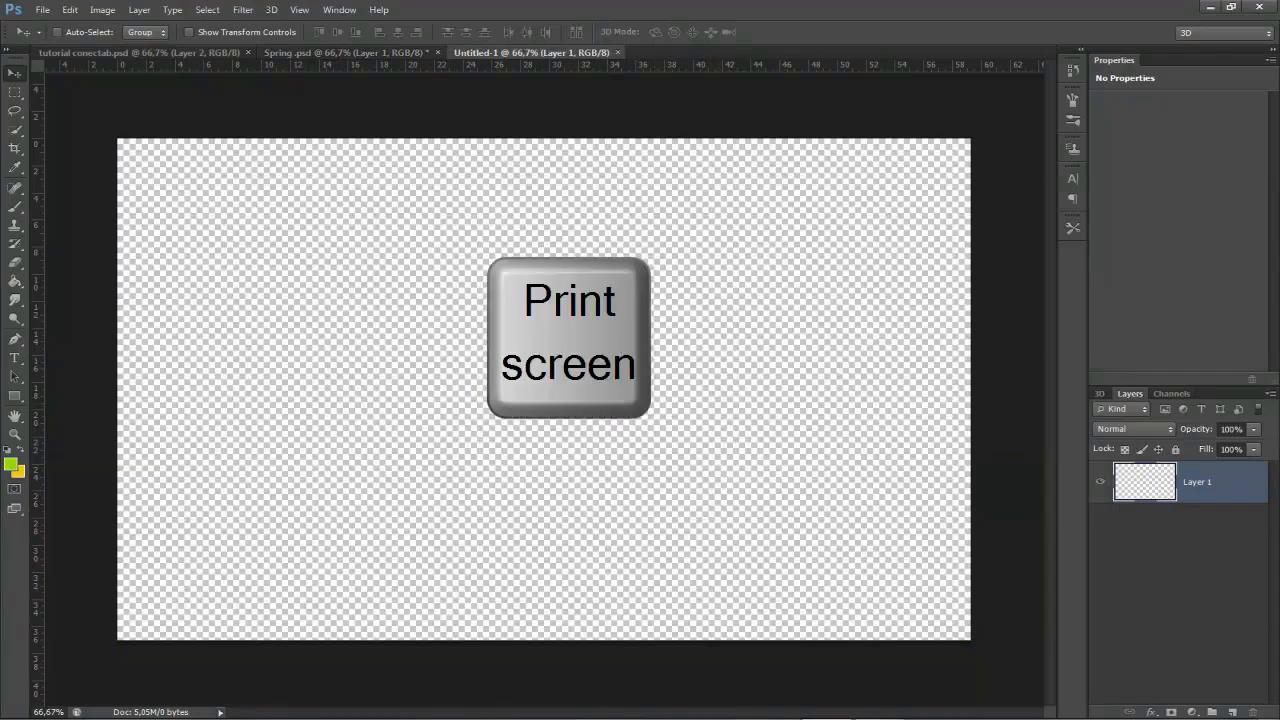
pyautogui.hotkey('ctrl', 'v')
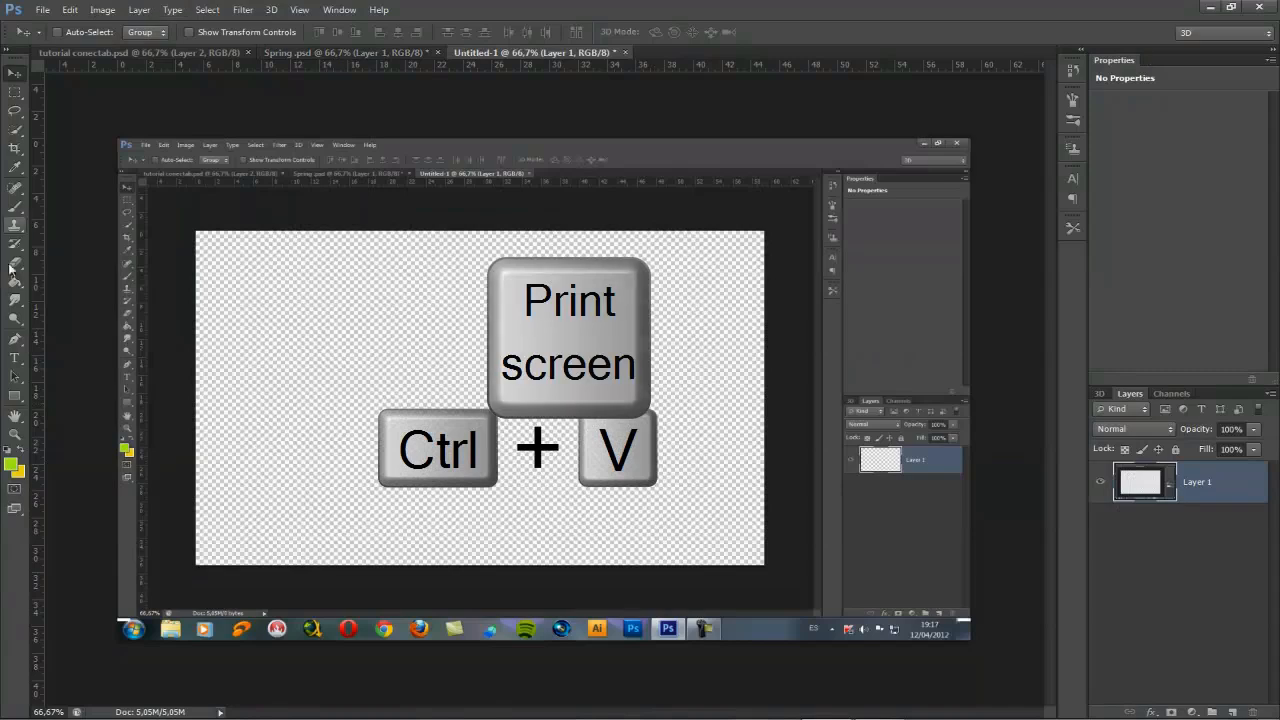
# - Crop the pasted screen capture to its inner transparency checkerboard area
pyautogui.click(15, 148)
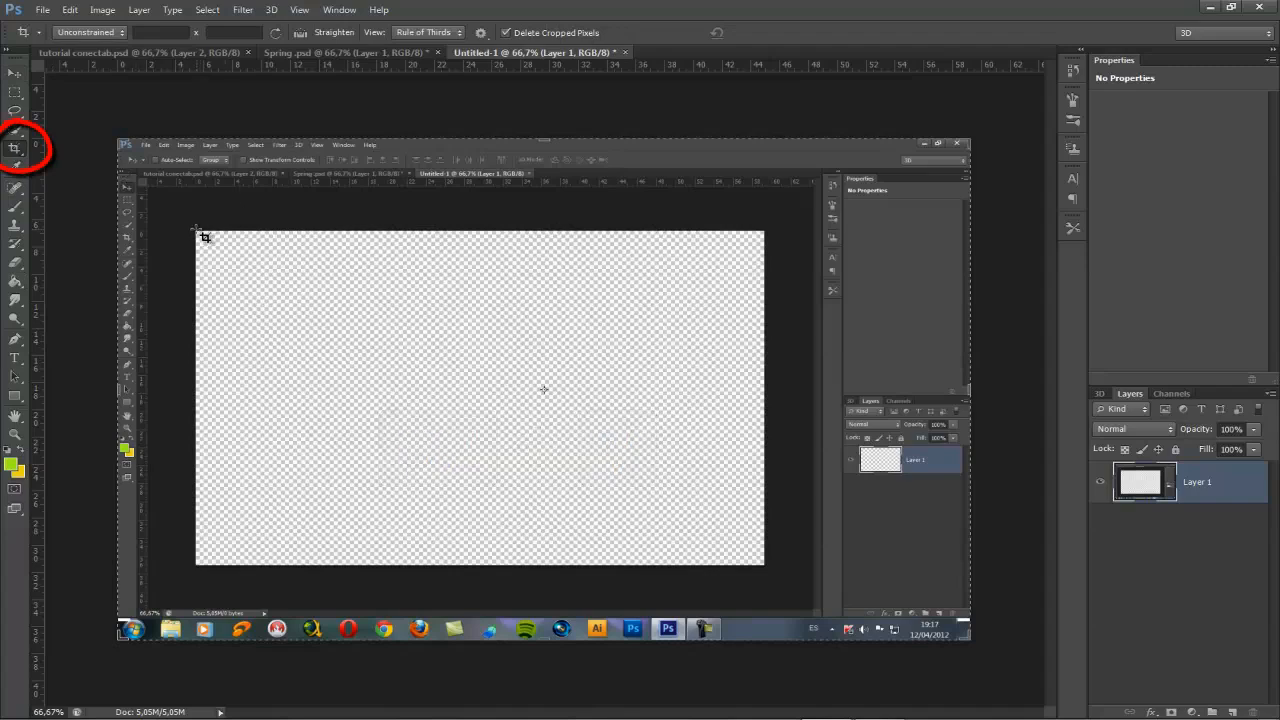
pyautogui.moveTo(200, 235); pyautogui.dragTo(771, 565)
pyautogui.click(762, 33)
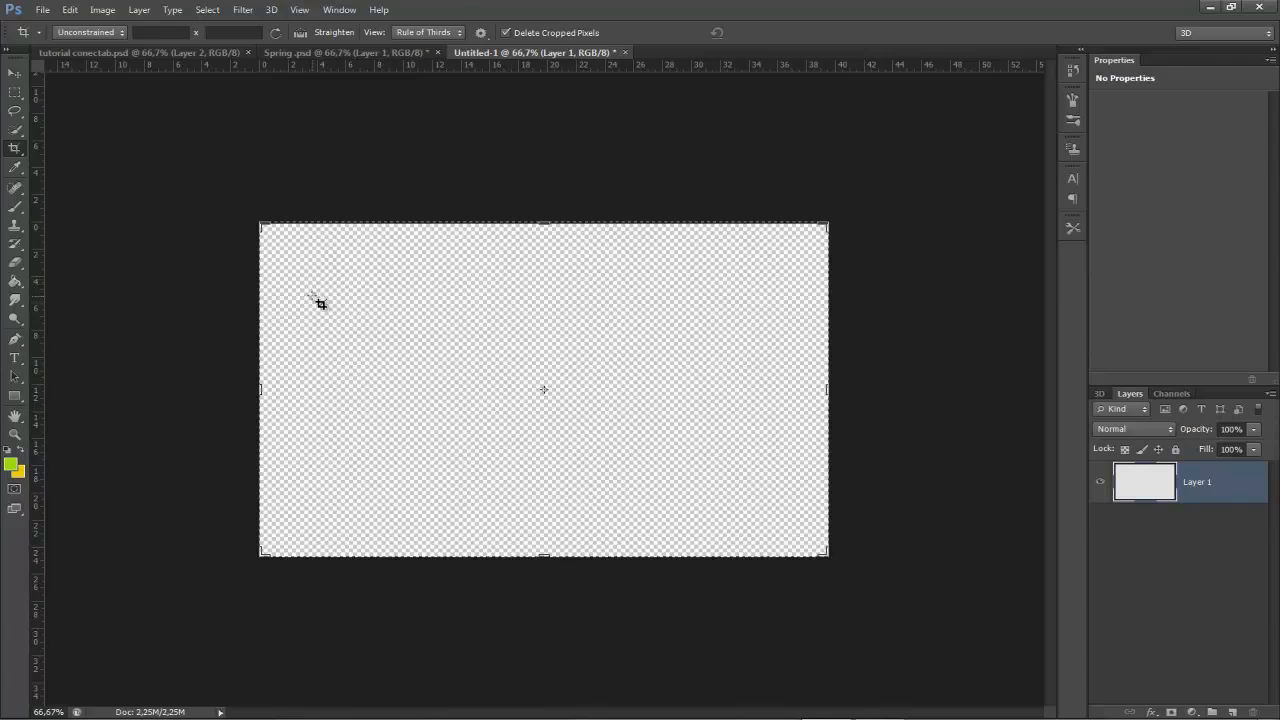
# - Move the checkerboard into Spring.psd and scale it to about 134.6%, placing it behind the letters so it covers the striped grunge stamp
pyautogui.click(14, 73)
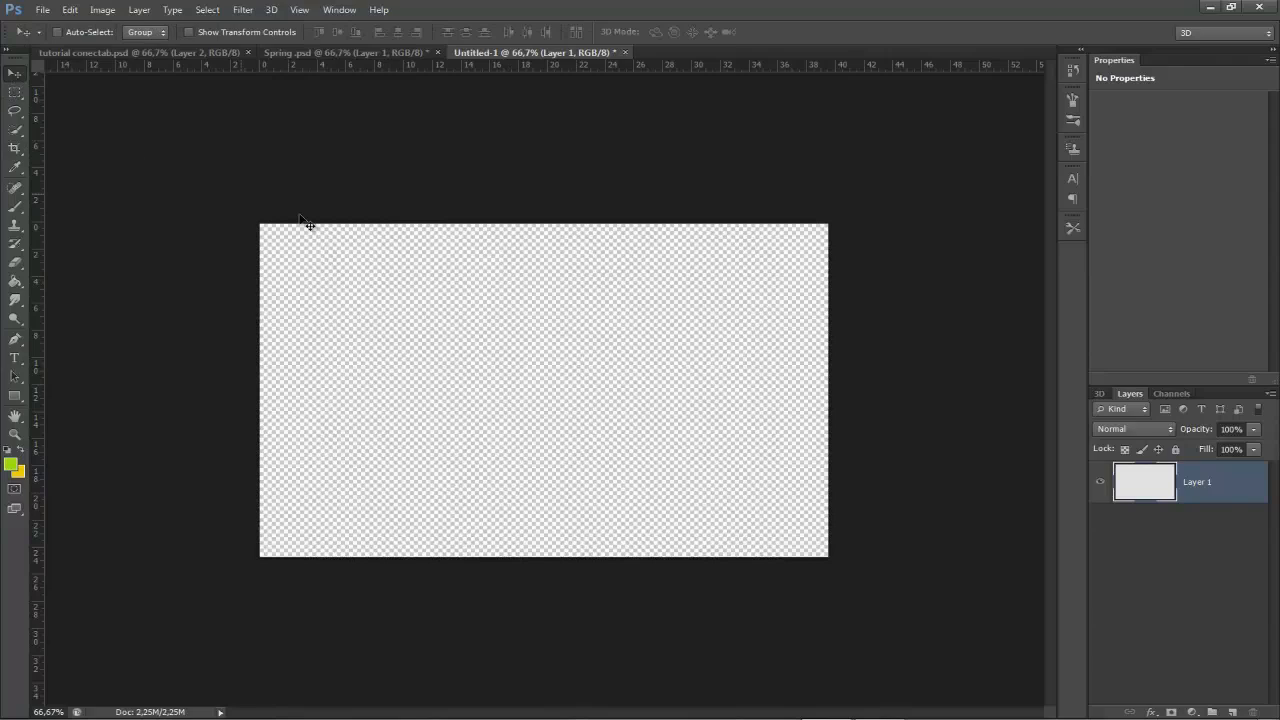
pyautogui.moveTo(414, 323); pyautogui.dragTo(427, 298)
pyautogui.hotkey('ctrl', 't')
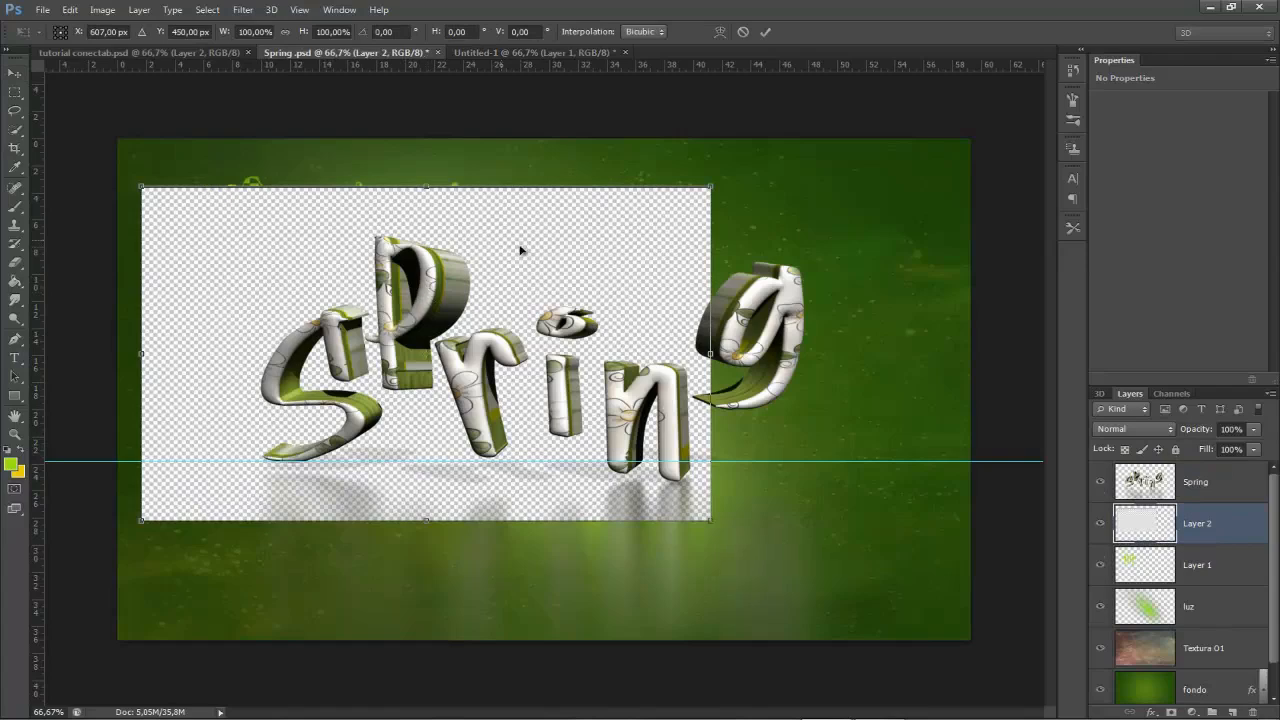
pyautogui.moveTo(716, 523); pyautogui.dragTo(813, 576)
pyautogui.moveTo(576, 246); pyautogui.dragTo(682, 265)
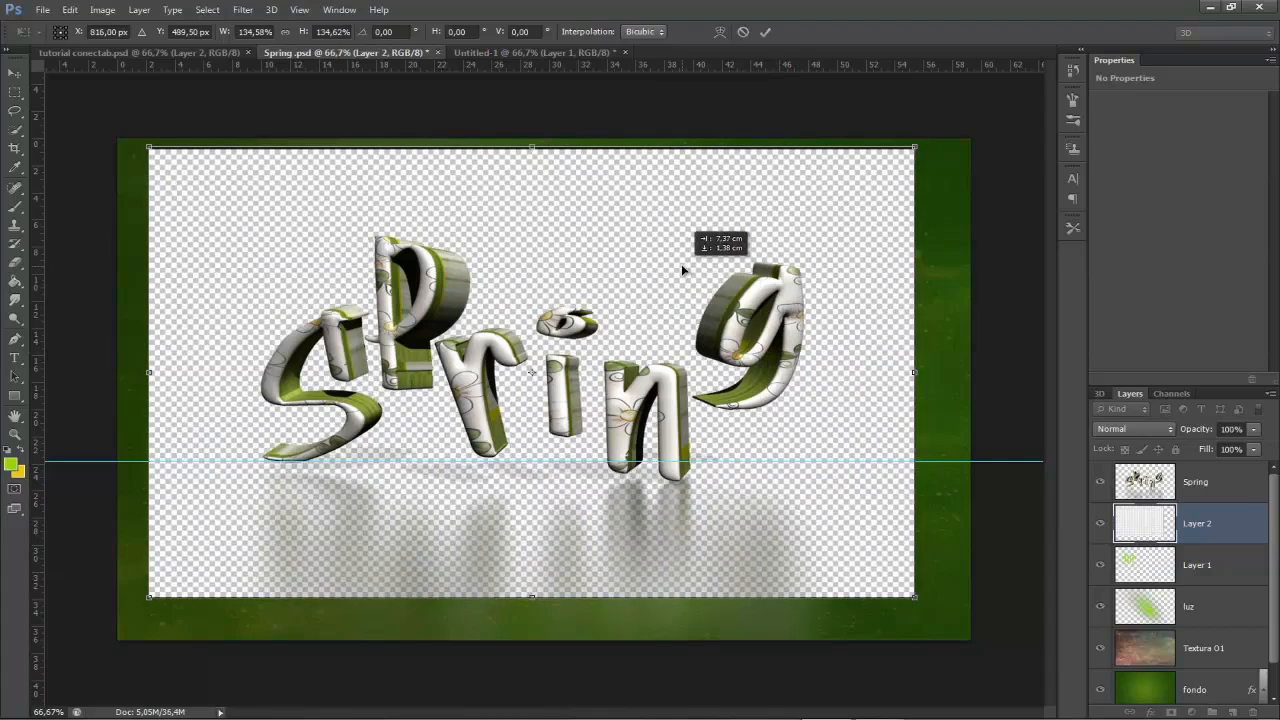
pyautogui.click(765, 31)
# - Load the grunge stamp on Layer 1 as a selection and clip Layer 2 to Layer 1 with a clipping mask
pyautogui.click(1142, 572)
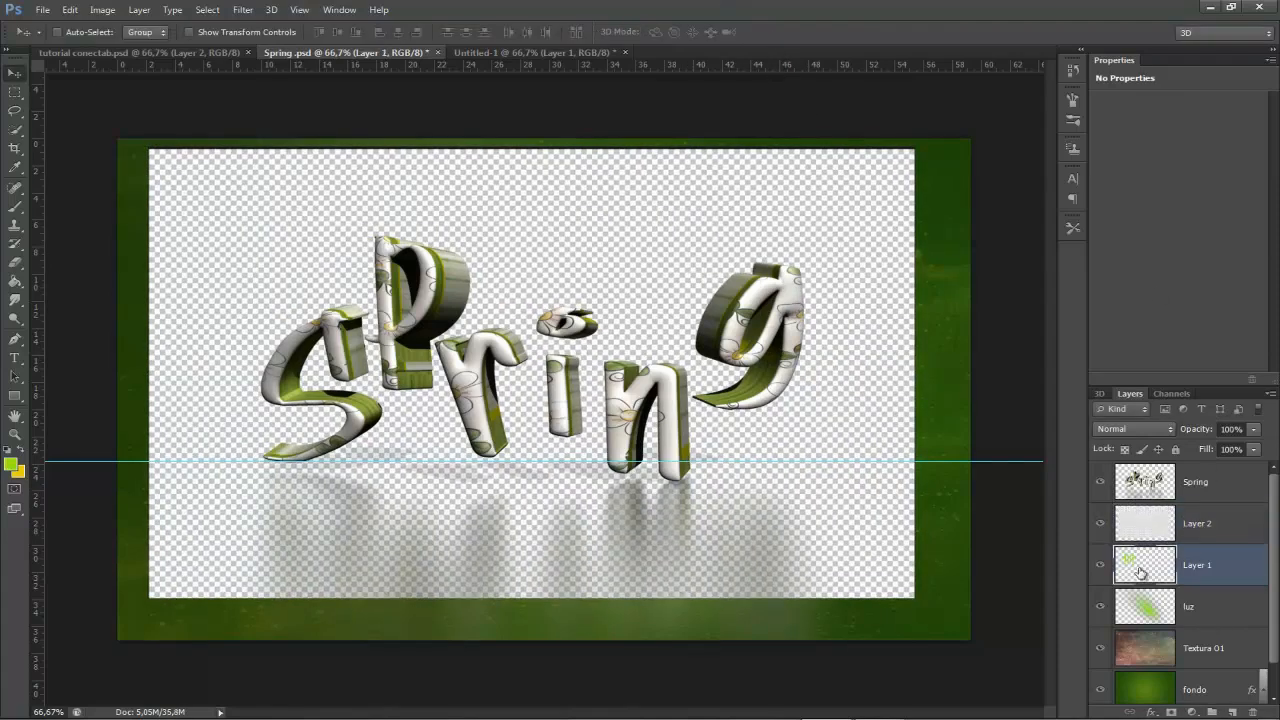
pyautogui.keyDown('ctrl'); pyautogui.click(1133, 565); pyautogui.keyUp('ctrl')
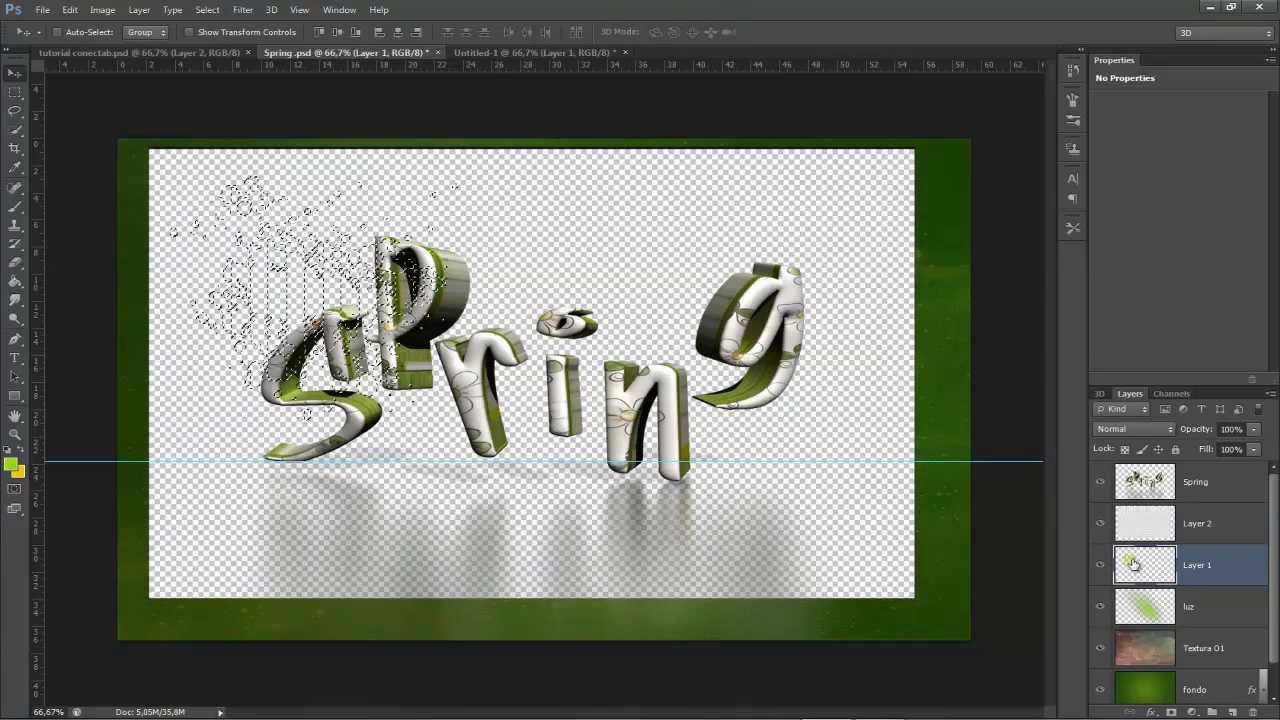
pyautogui.click(1212, 524)
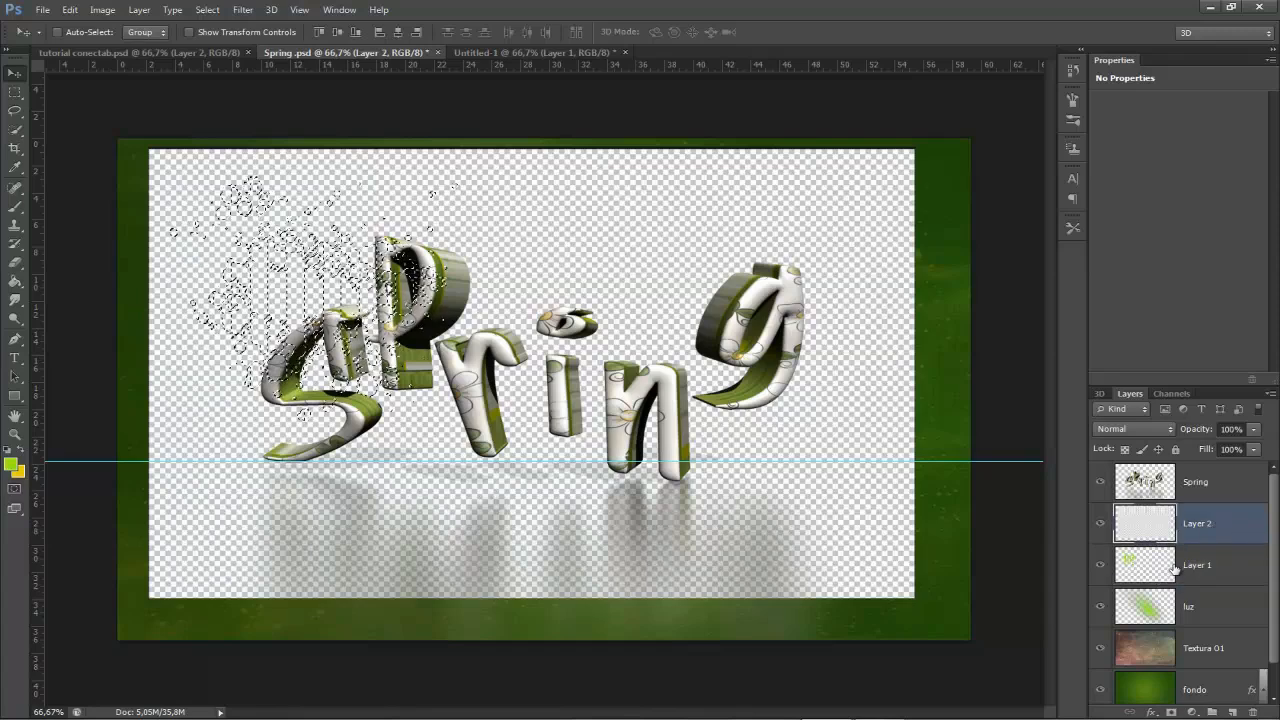
pyautogui.rightClick(1214, 527)
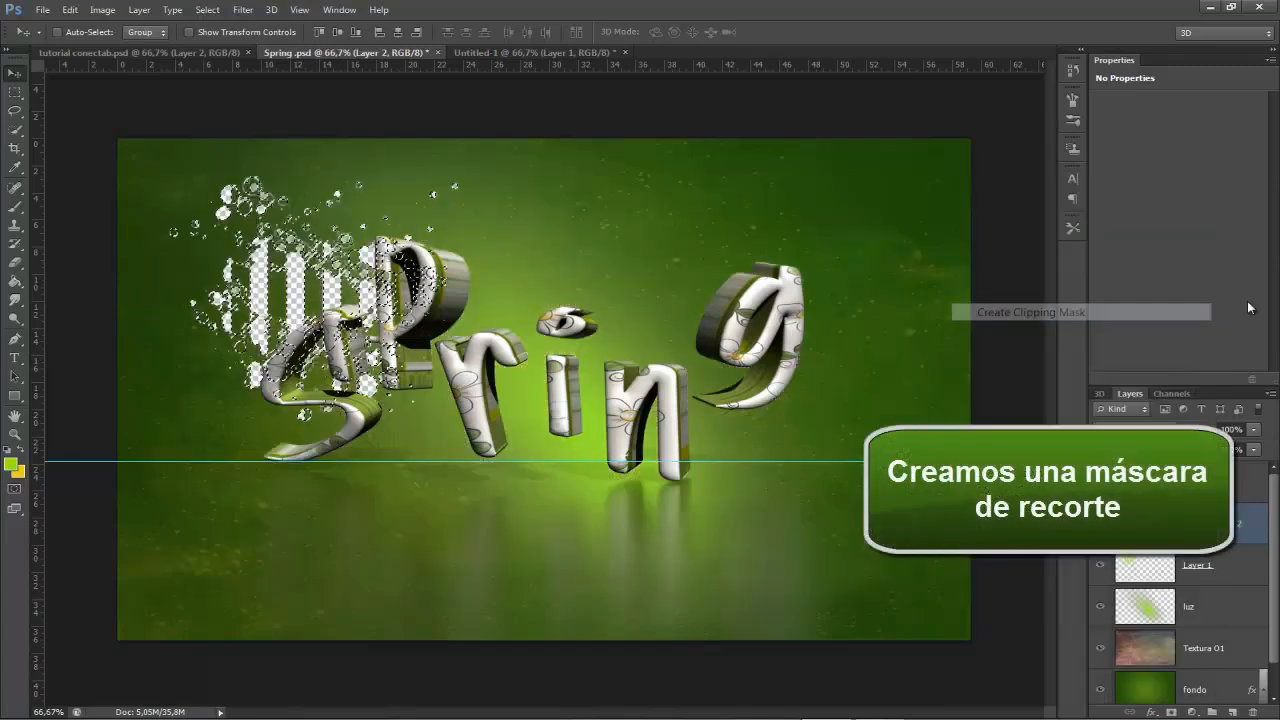
pyautogui.click(1063, 313)
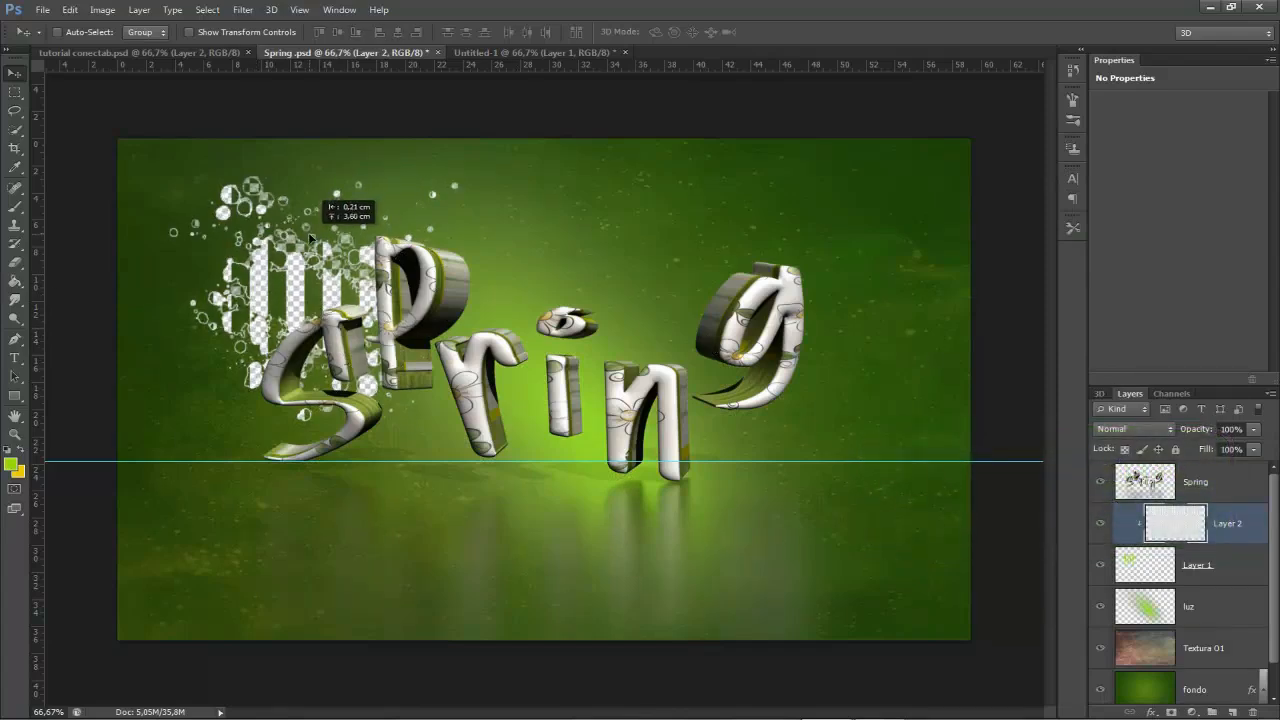
# - Add a Bevel & Emboss with Inner Bevel style to Layer 1, with size 2 px and soften 3 px
pyautogui.click(1226, 580)
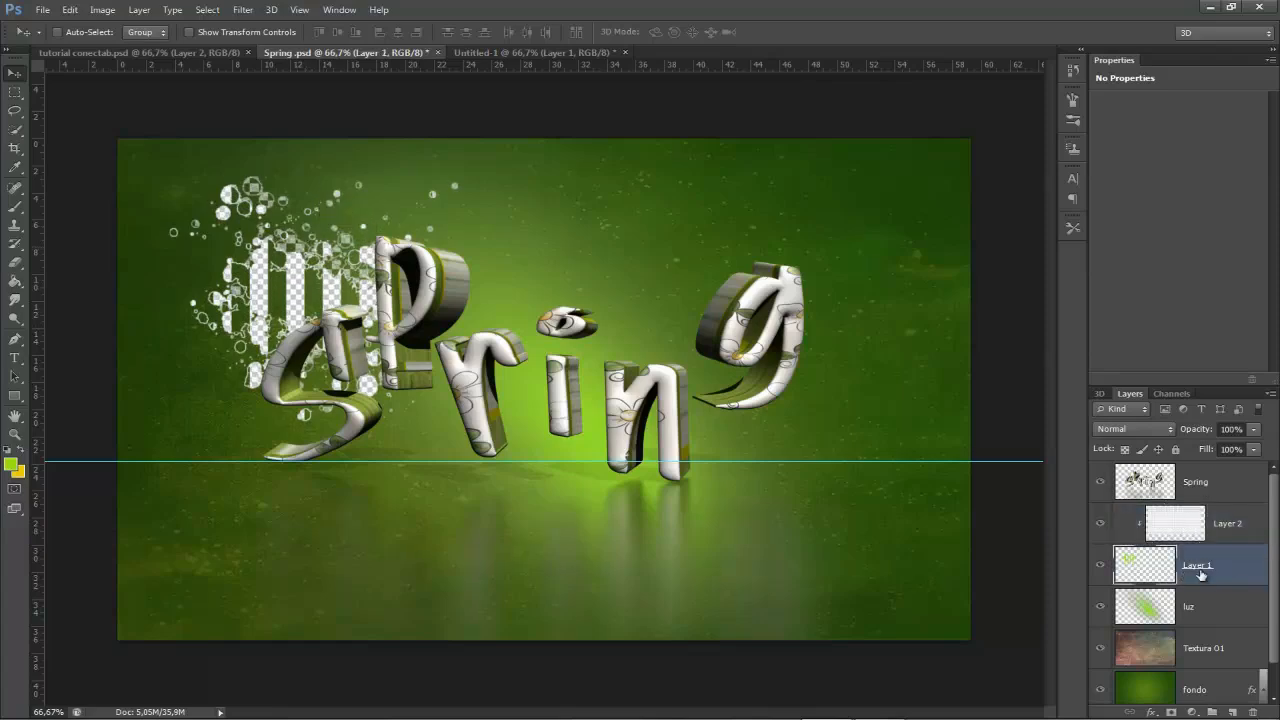
pyautogui.click(1152, 712)
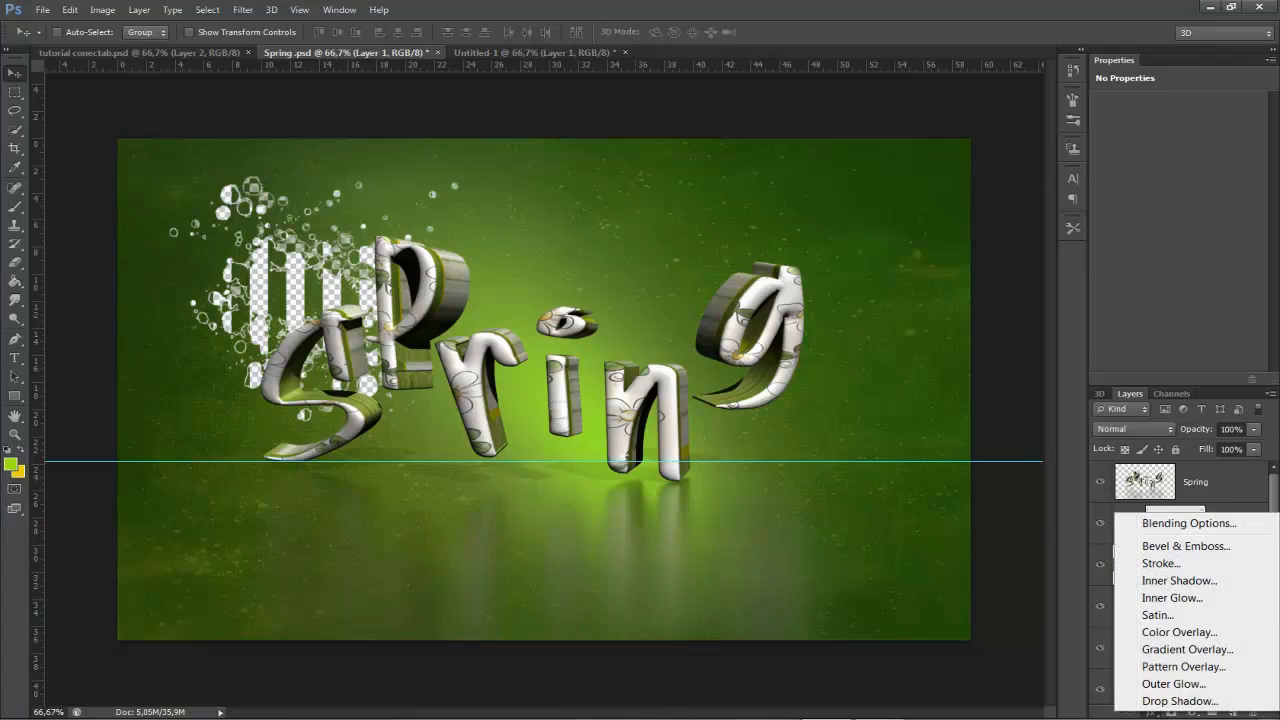
pyautogui.click(1162, 546)
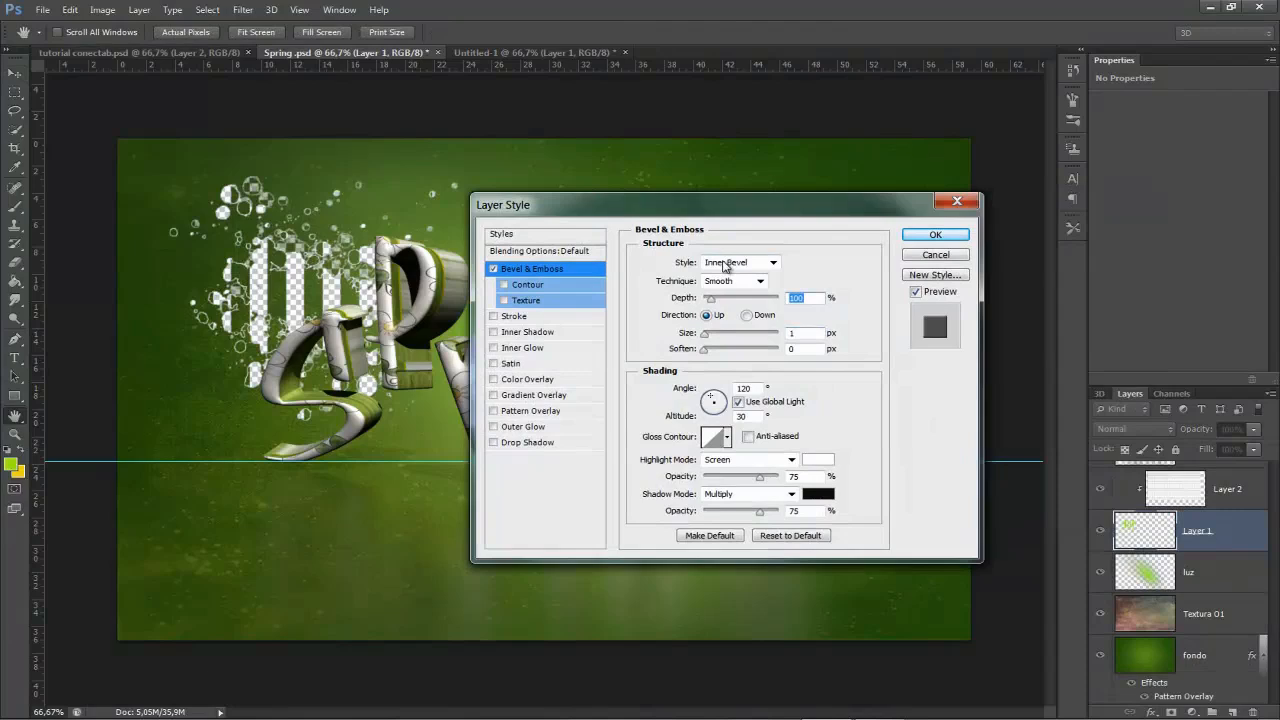
pyautogui.click(742, 264)
pyautogui.click(764, 268)
pyautogui.click(714, 337)
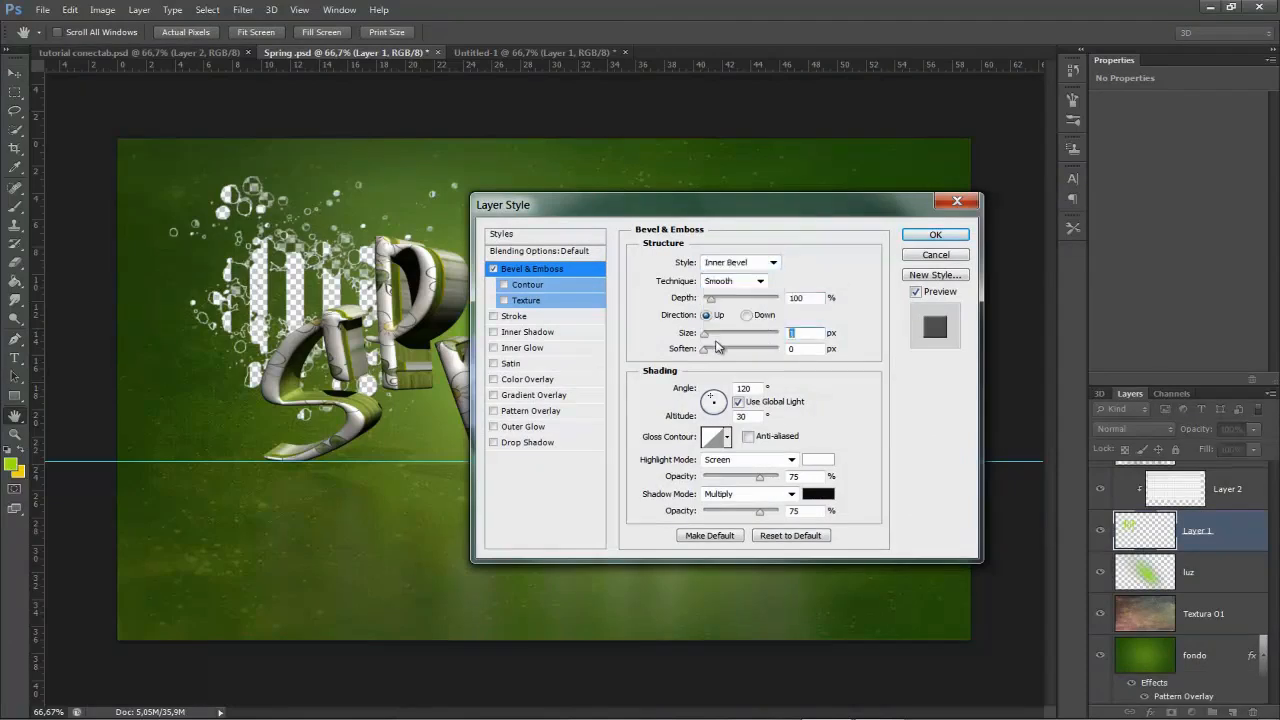
pyautogui.write('2')
pyautogui.press('Tab')
pyautogui.write('3')
pyautogui.press('Tab')
# - Turn off global light for the bevel shading and set its altitude to 23°
pyautogui.write('13')
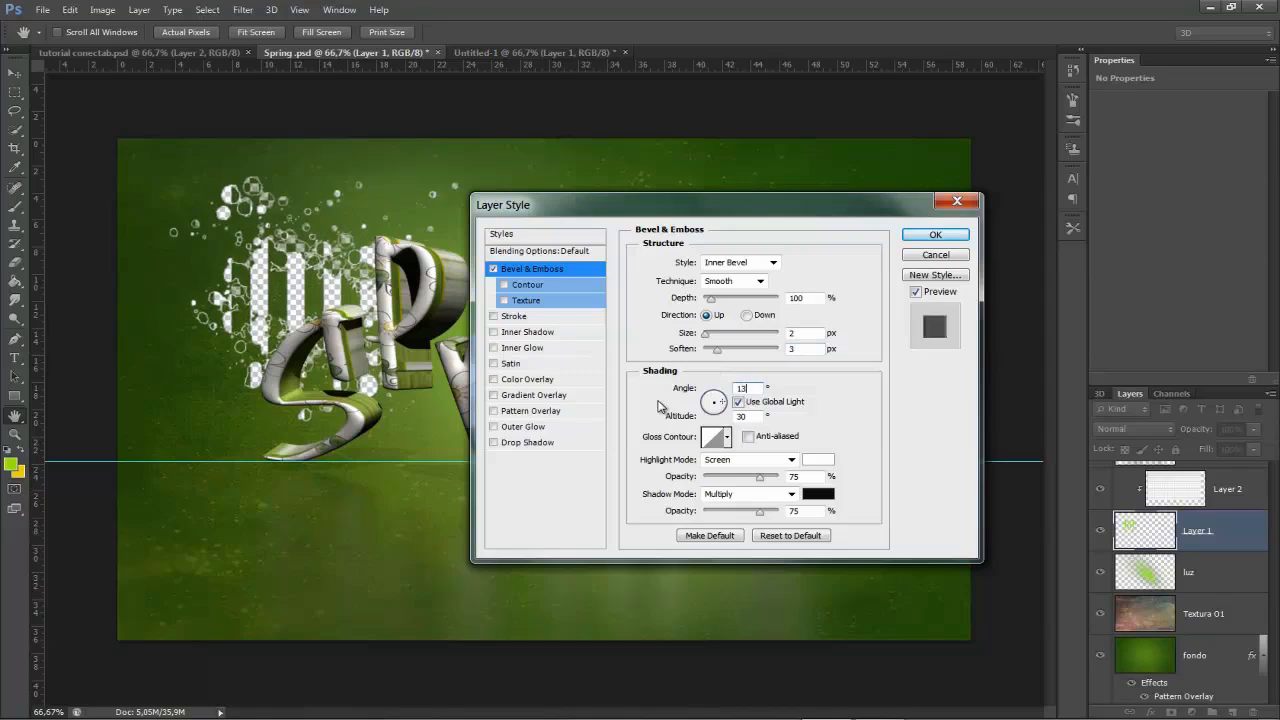
pyautogui.write('2')
pyautogui.click(739, 403)
pyautogui.press('Tab')
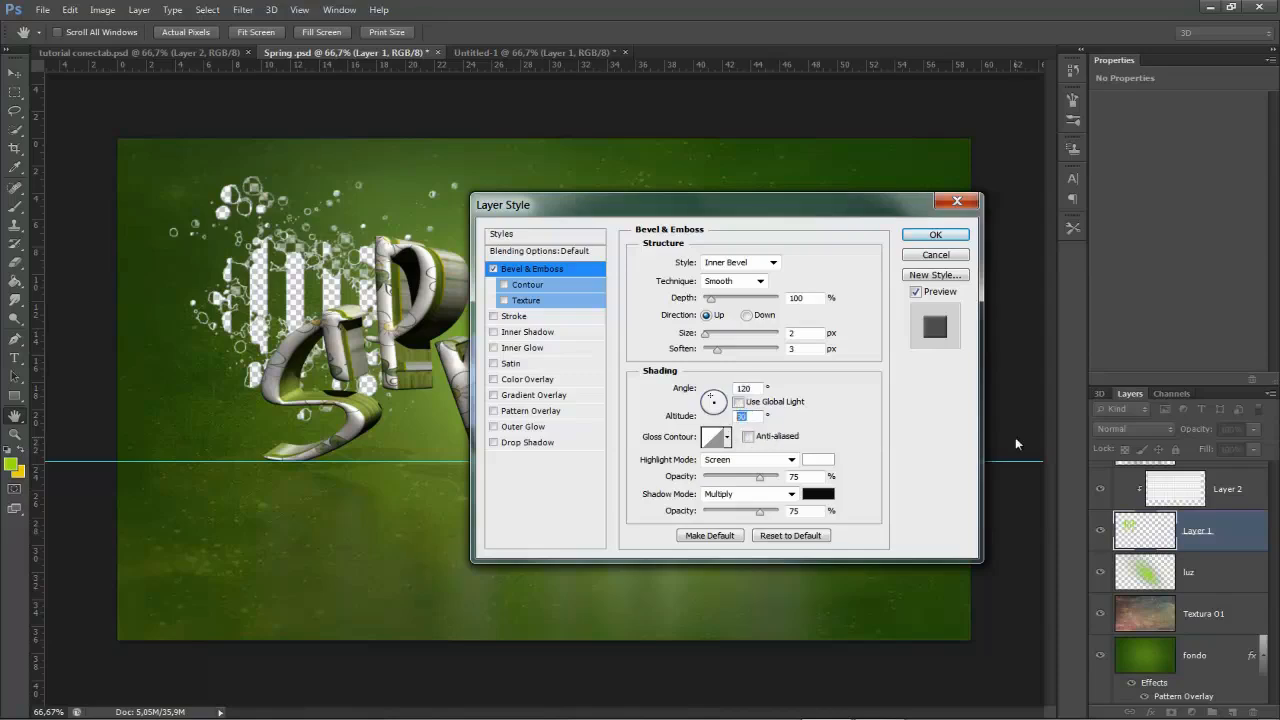
pyautogui.write('23')
# - Shape the bevel's gloss contour into a custom wavy curve with a point at input 64%, output 46%, and apply the layer style
pyautogui.click(720, 439)
pyautogui.moveTo(628, 146); pyautogui.dragTo(635, 171)
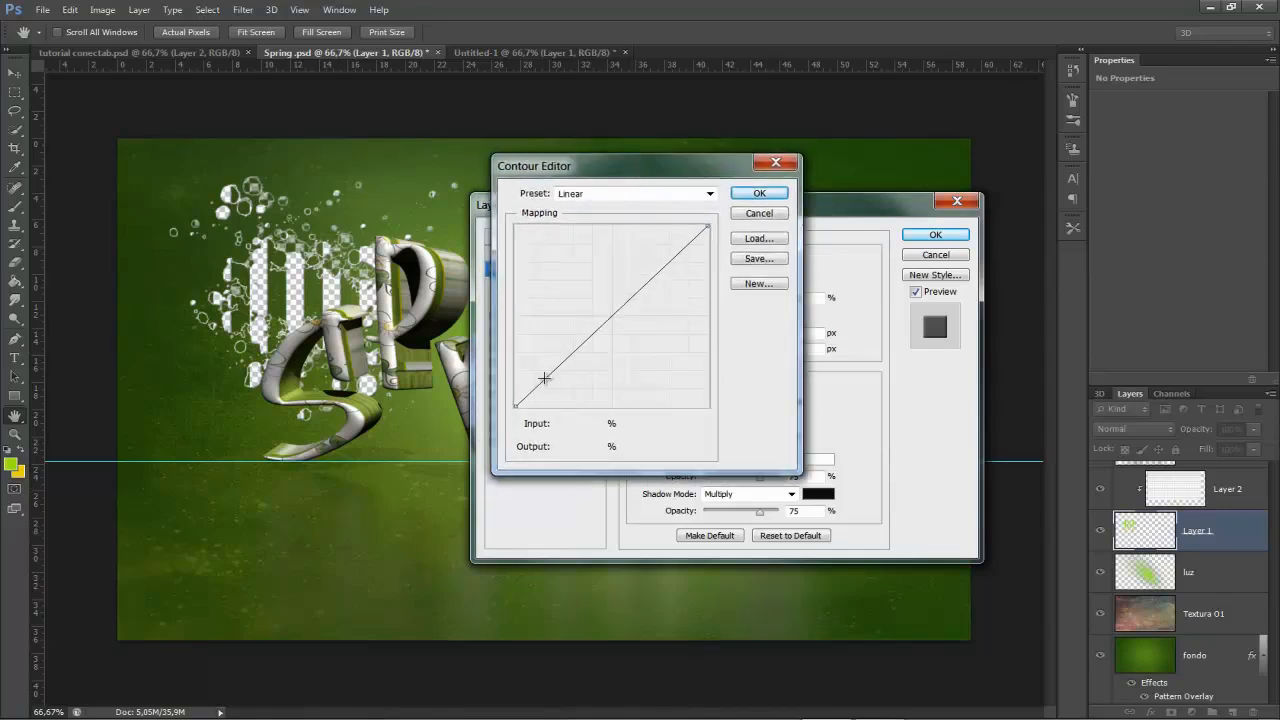
pyautogui.moveTo(555, 375); pyautogui.dragTo(540, 336)
pyautogui.moveTo(612, 290); pyautogui.dragTo(658, 253)
pyautogui.moveTo(623, 314); pyautogui.dragTo(639, 324)
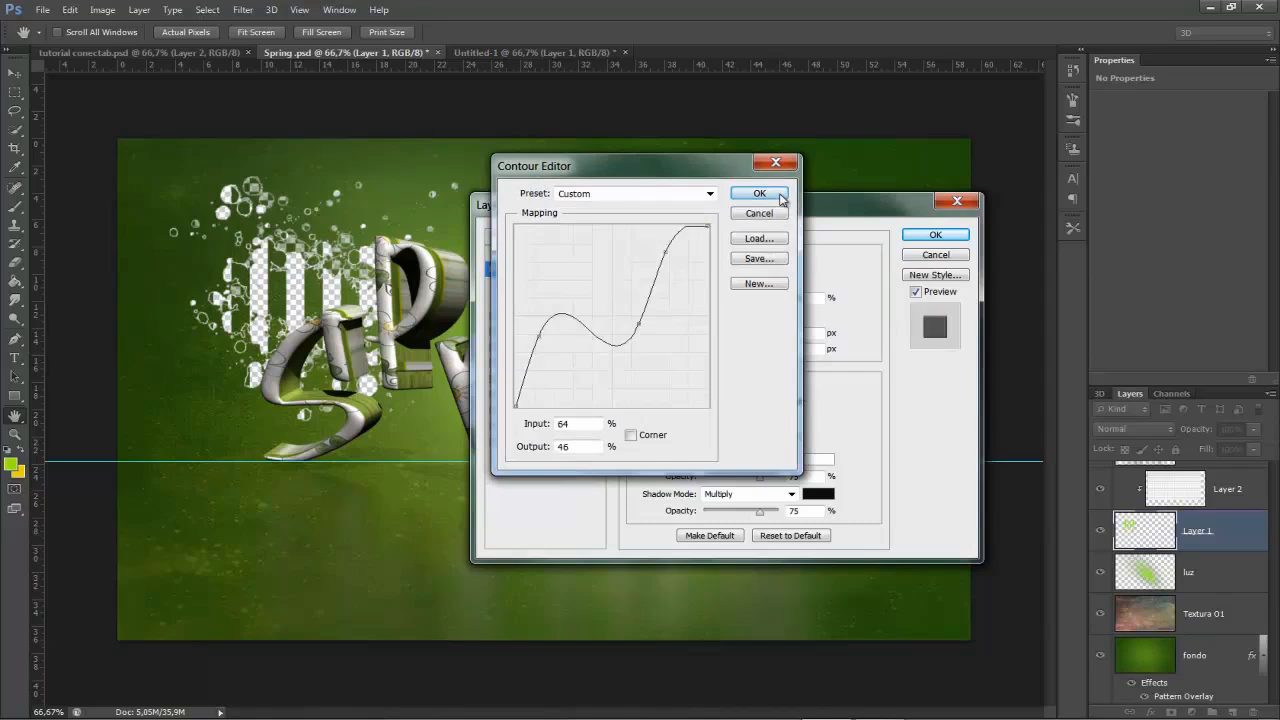
pyautogui.click(760, 194)
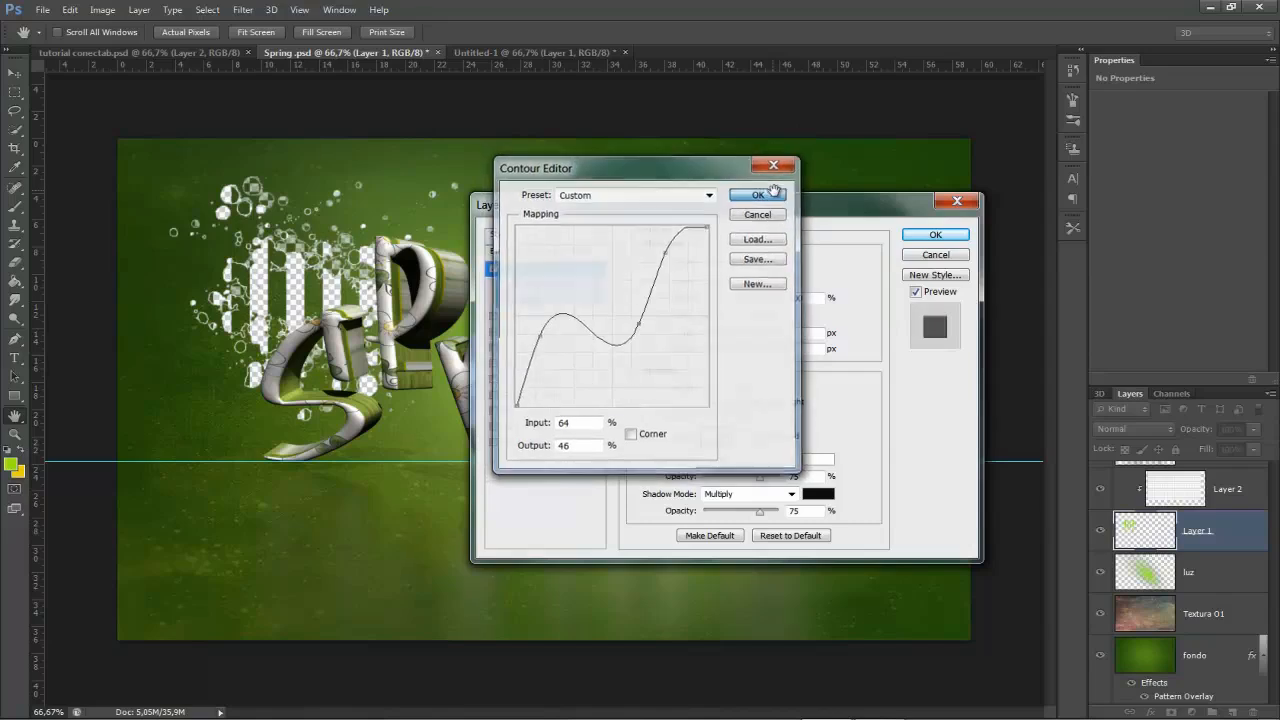
pyautogui.click(936, 236)
# - Stamp the 128 px checkered grunge brush, enlarged to 314 px, on Layer 1 just above the letter g
pyautogui.click(15, 206)
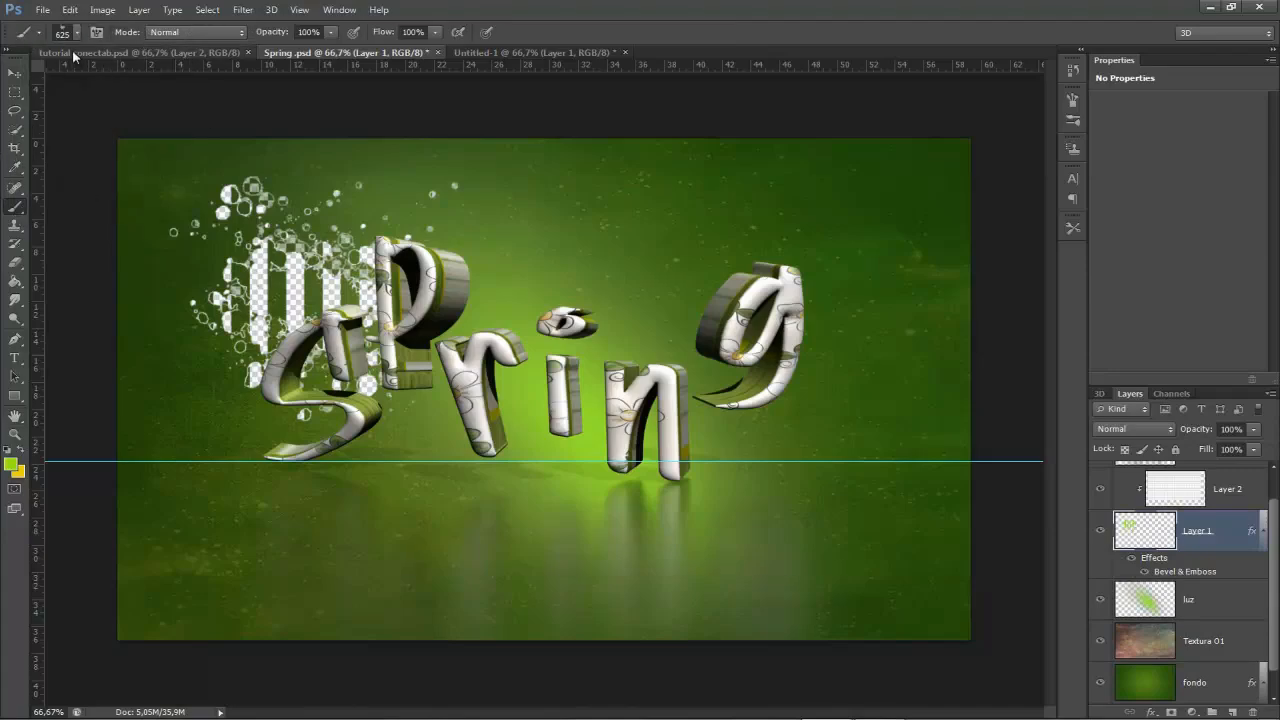
pyautogui.click(76, 33)
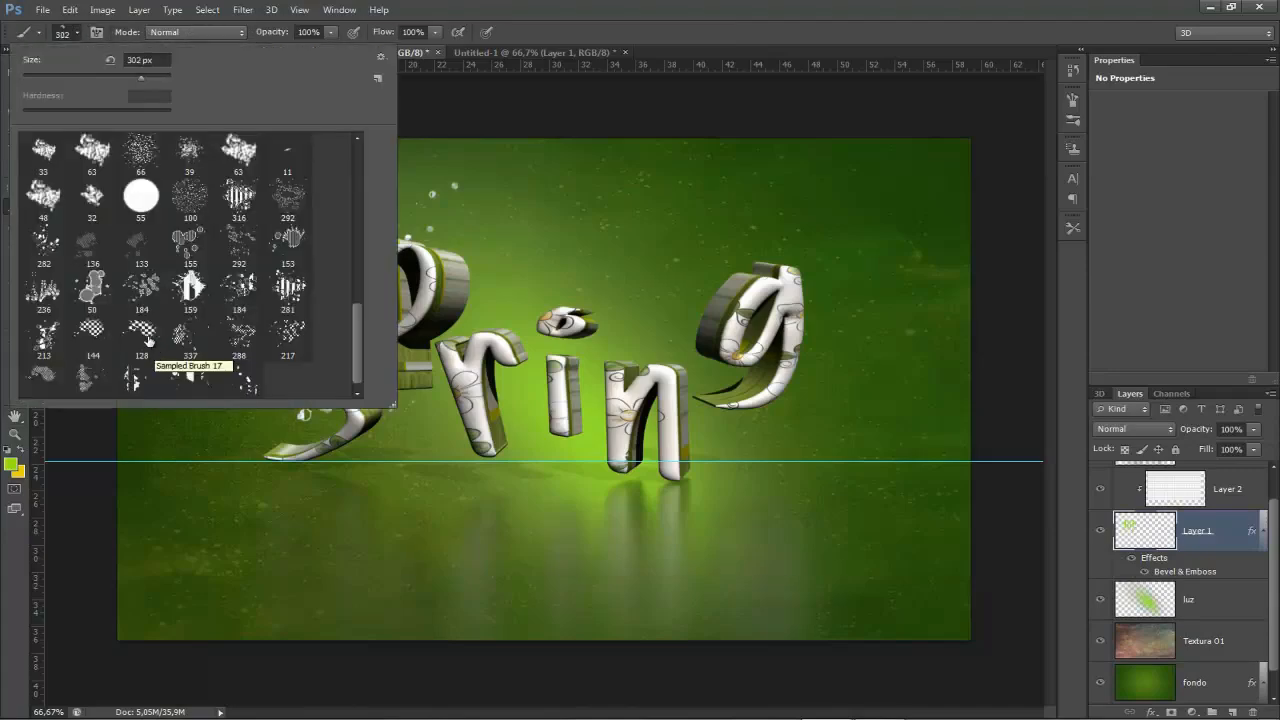
pyautogui.click(148, 341)
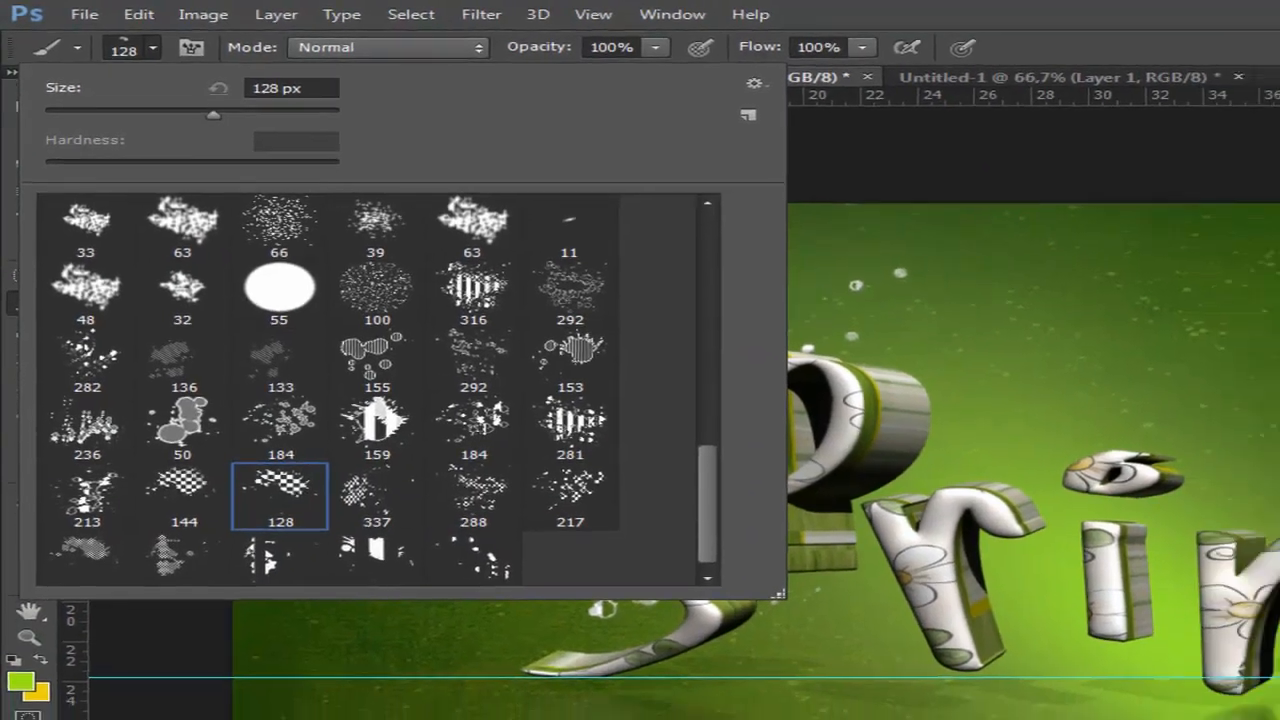
pyautogui.moveTo(975, 335)
pyautogui.mouseDown()
pyautogui.moveTo(997, 335)
pyautogui.moveTo(781, 285)
pyautogui.mouseUp()
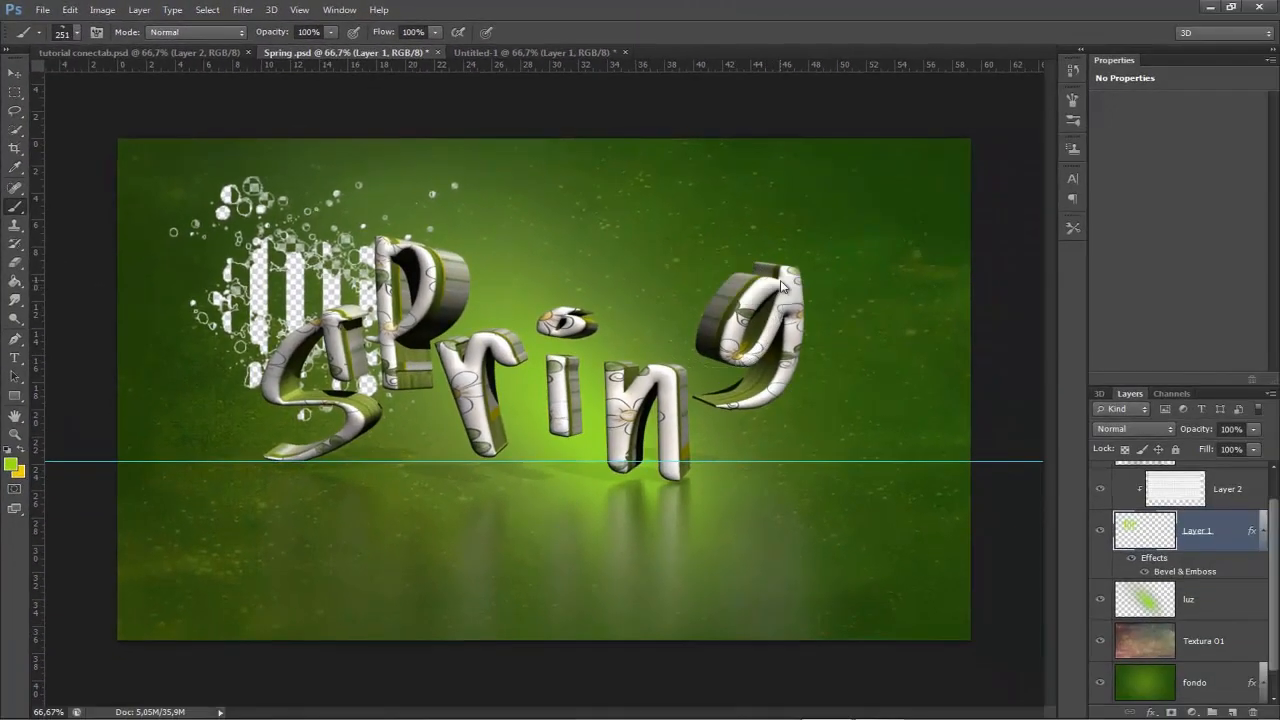
pyautogui.moveTo(675, 310); pyautogui.dragTo(742, 312)
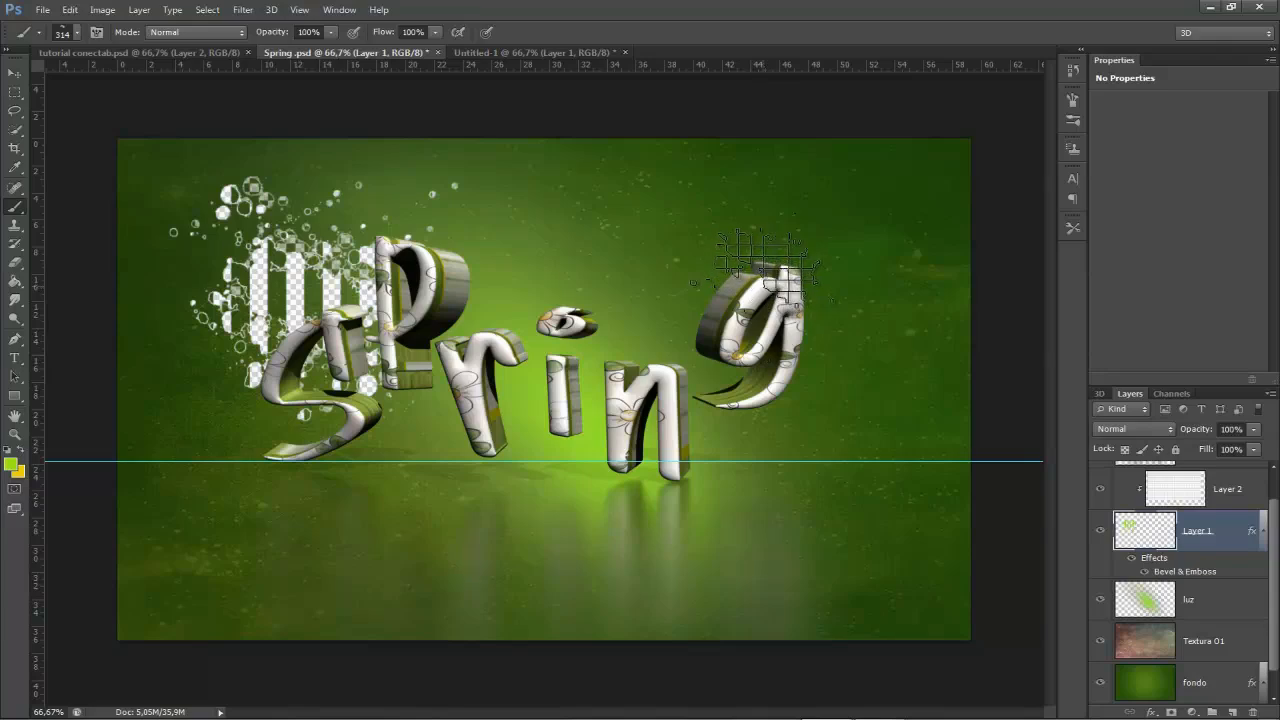
pyautogui.click(754, 256)
# - Add a new layer above Spring and place DS_LuckyMe_String.png from the Tutorial 3D conecta folder
pyautogui.click(1190, 489)
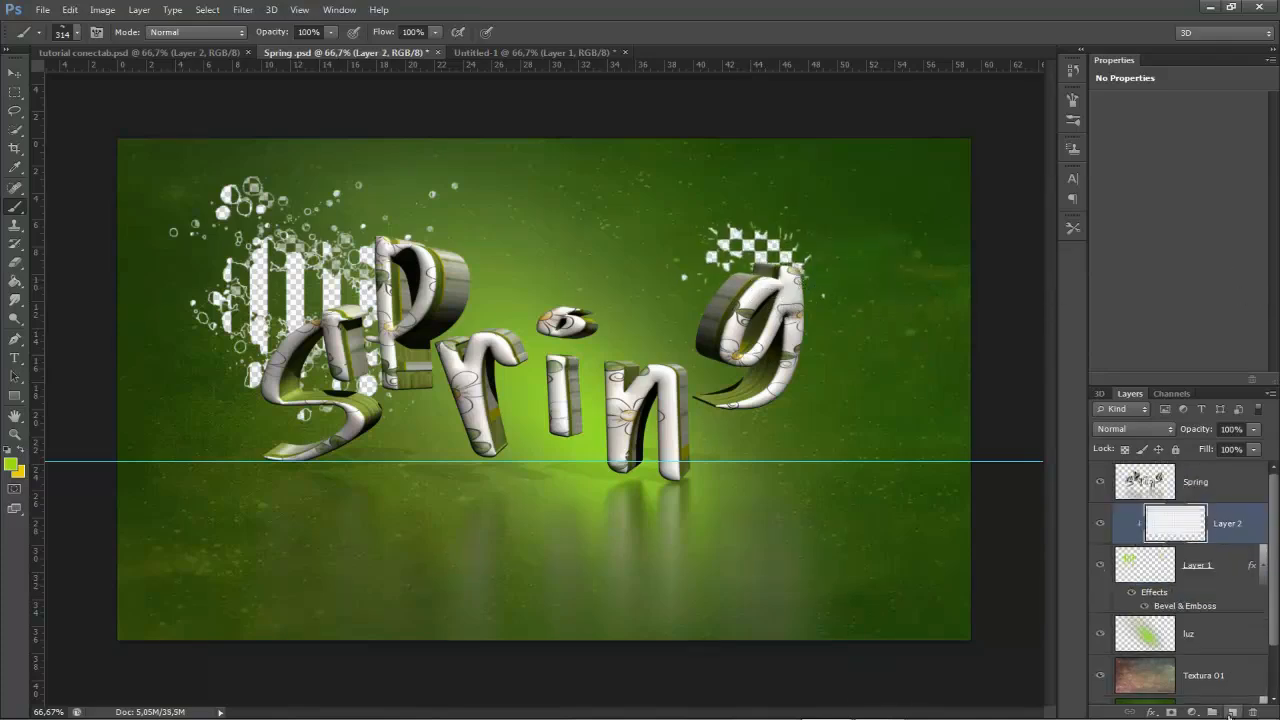
pyautogui.click(1190, 484)
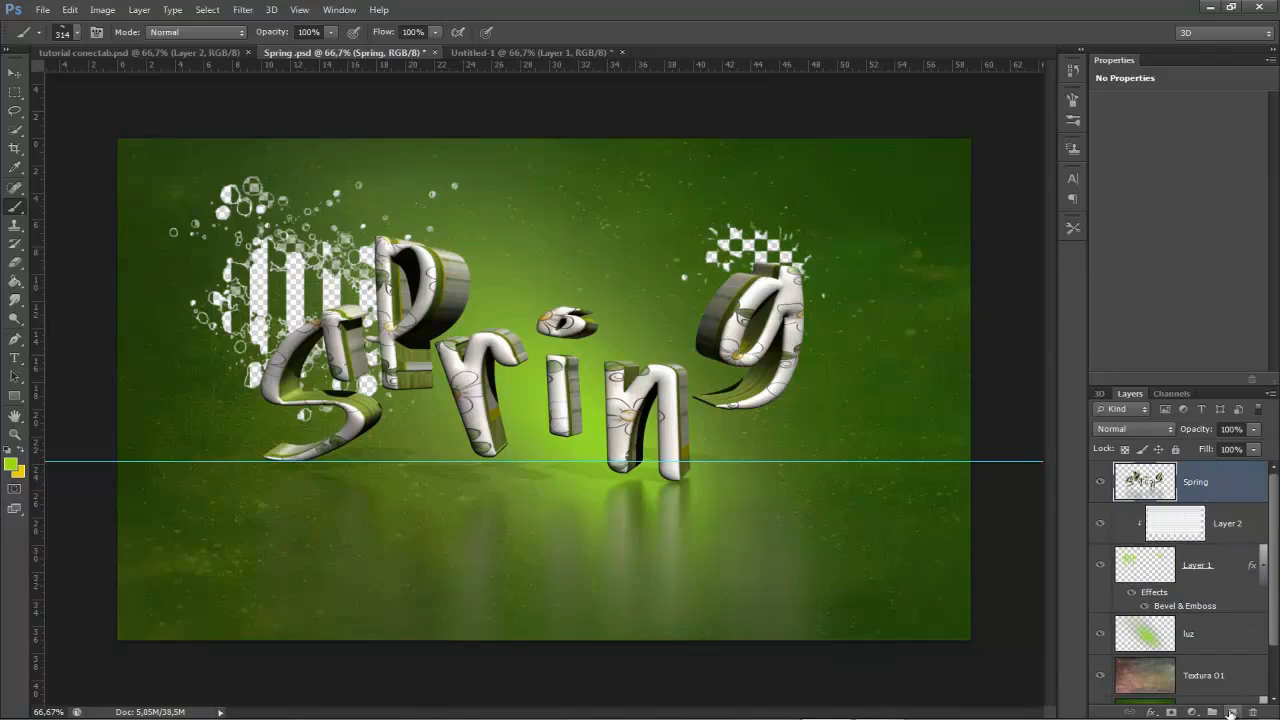
pyautogui.click(1232, 712)
pyautogui.click(42, 10)
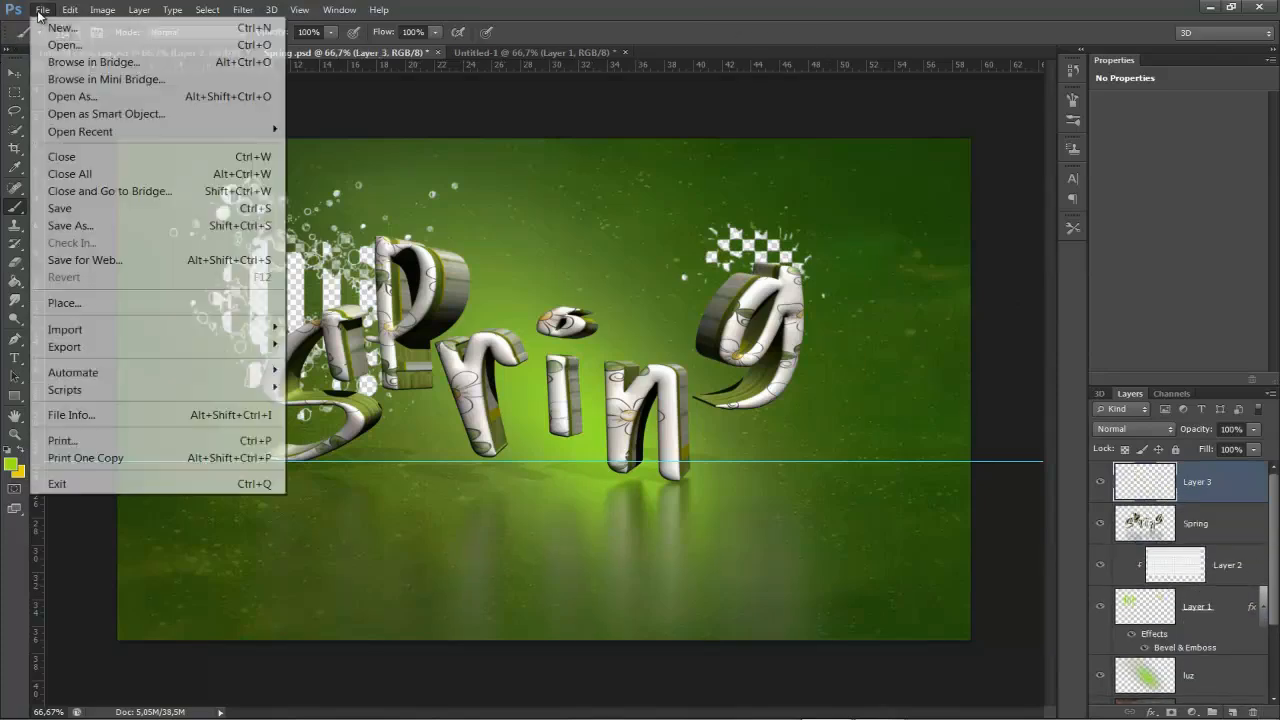
pyautogui.click(71, 301)
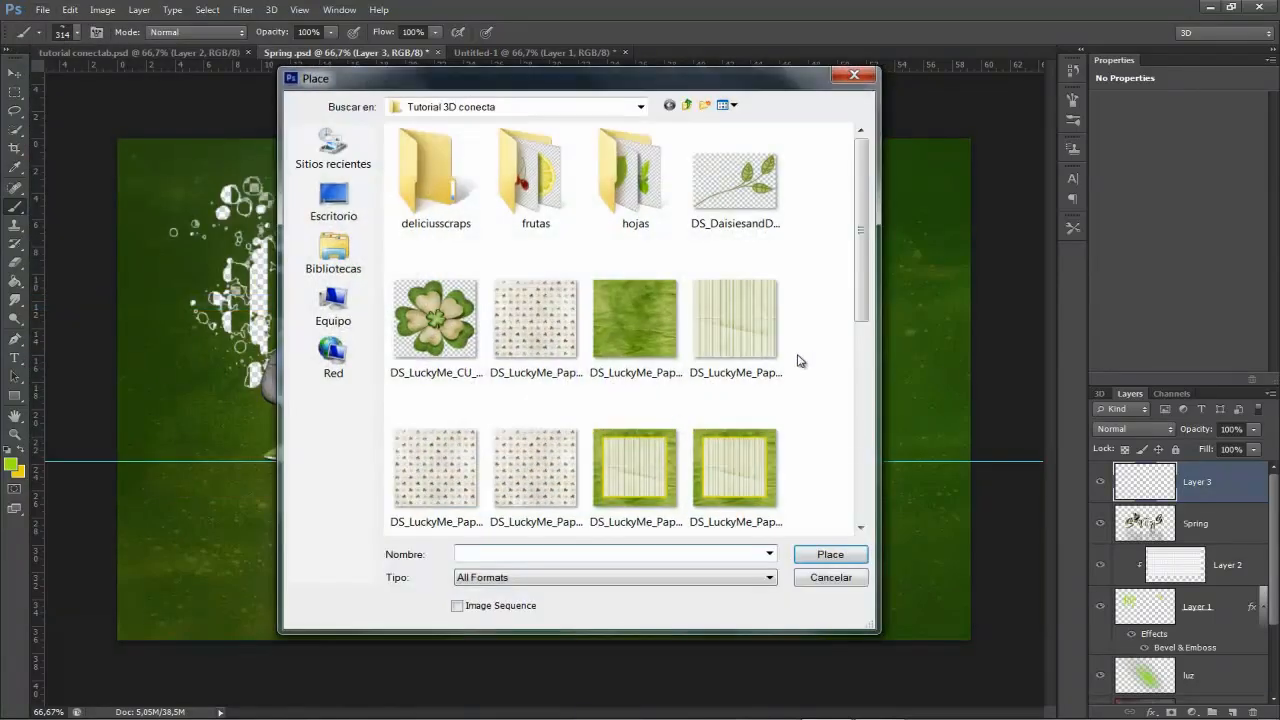
pyautogui.scroll(-10, 640, 391)
pyautogui.click(432, 200)
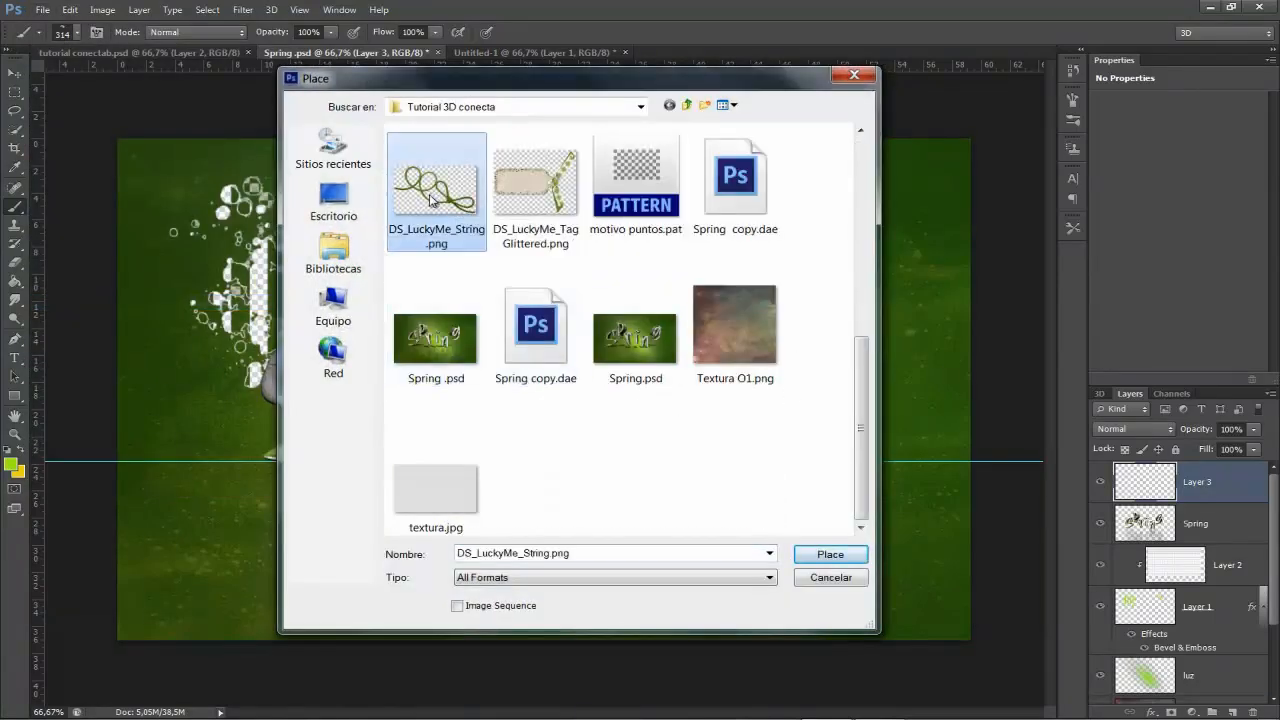
pyautogui.click(833, 556)
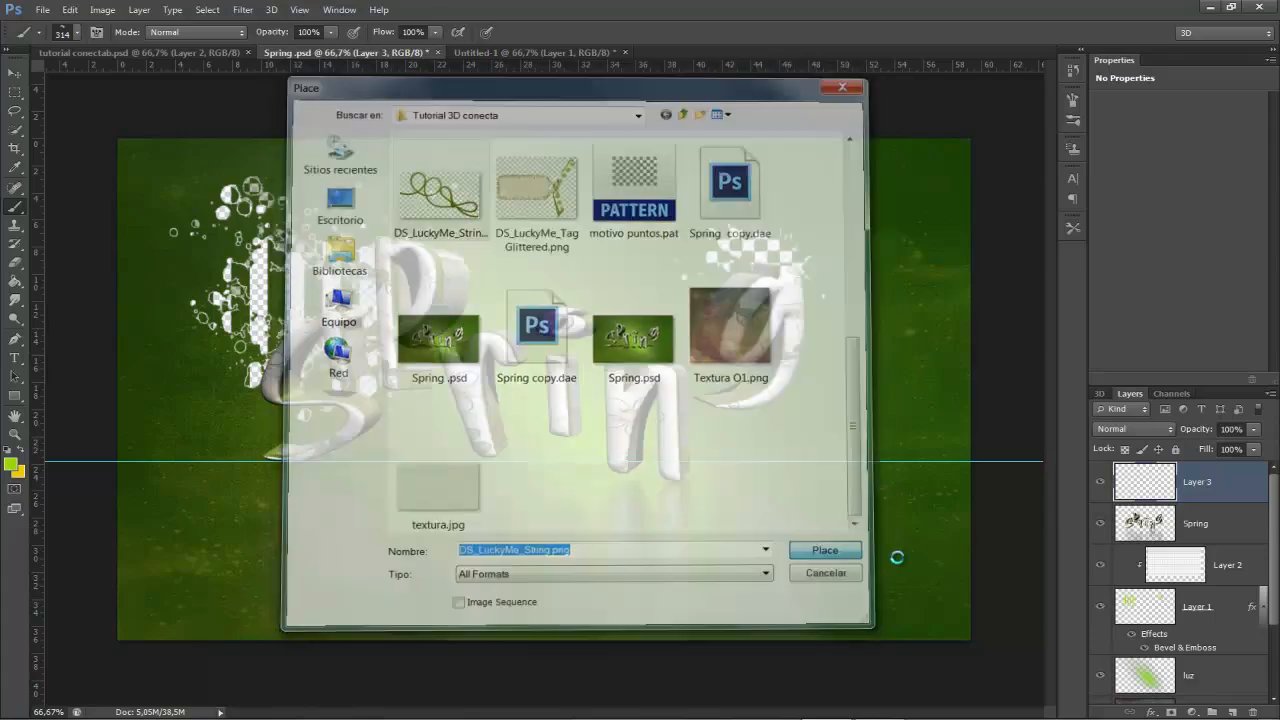
# - Scale the string to about 228% width and 140% height so it winds across the letters, and rasterize its layer
pyautogui.moveTo(787, 500); pyautogui.dragTo(858, 526)
pyautogui.moveTo(544, 531); pyautogui.dragTo(558, 462)
pyautogui.moveTo(544, 221); pyautogui.dragTo(531, 290)
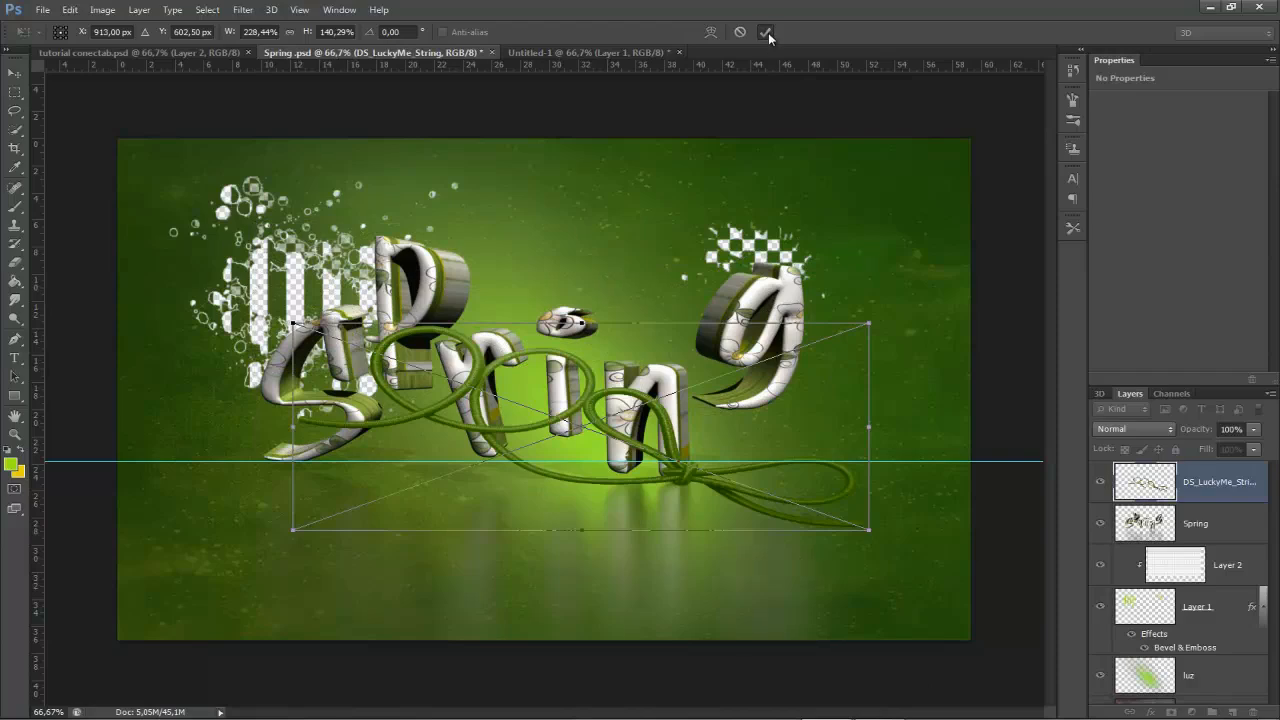
pyautogui.click(766, 32)
pyautogui.rightClick(1205, 481)
pyautogui.click(998, 279)
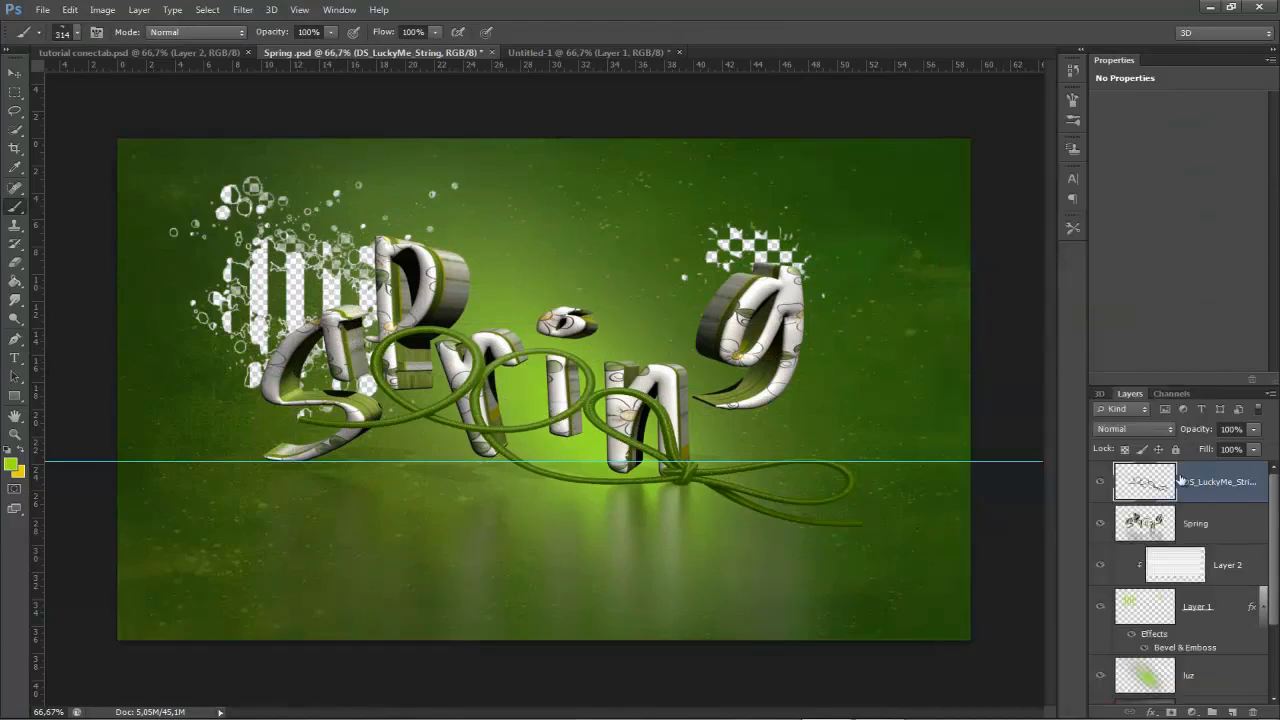
# - Load the outline of the Spring letters as a selection and activate the string layer with the Eraser
pyautogui.press('v')
pyautogui.click(1195, 524)
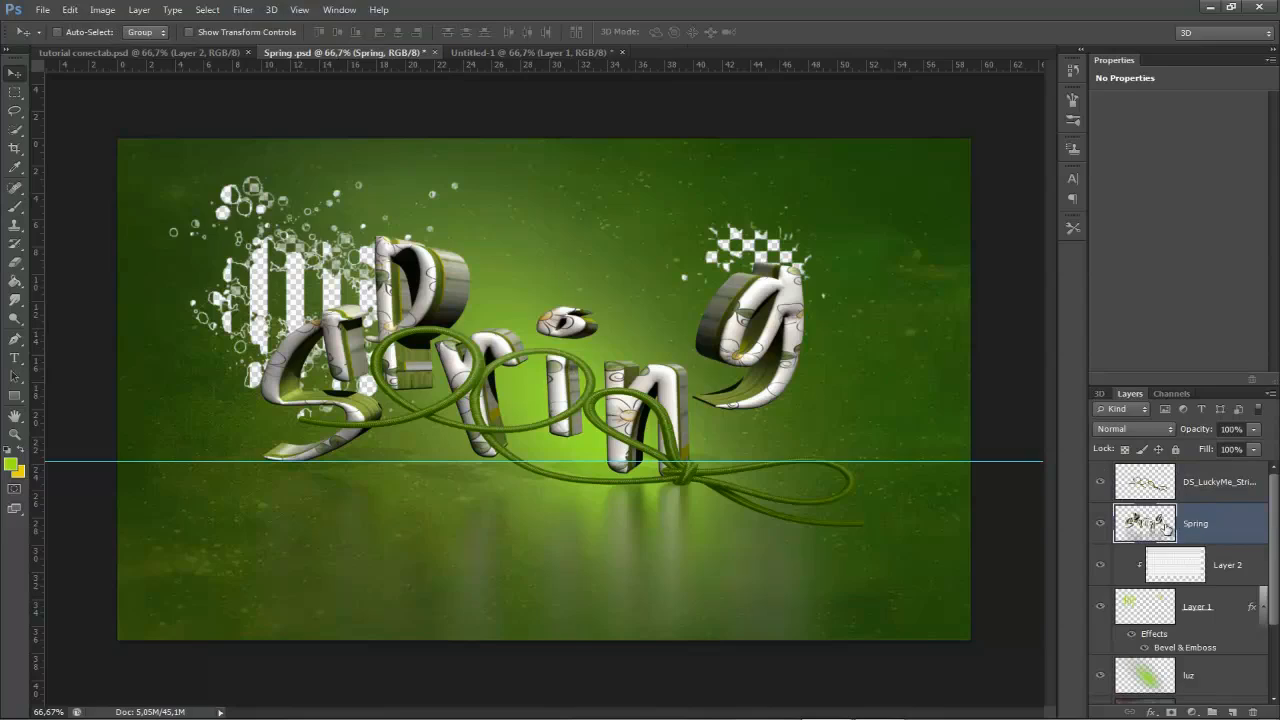
pyautogui.keyDown('ctrl'); pyautogui.click(1145, 524); pyautogui.keyUp('ctrl')
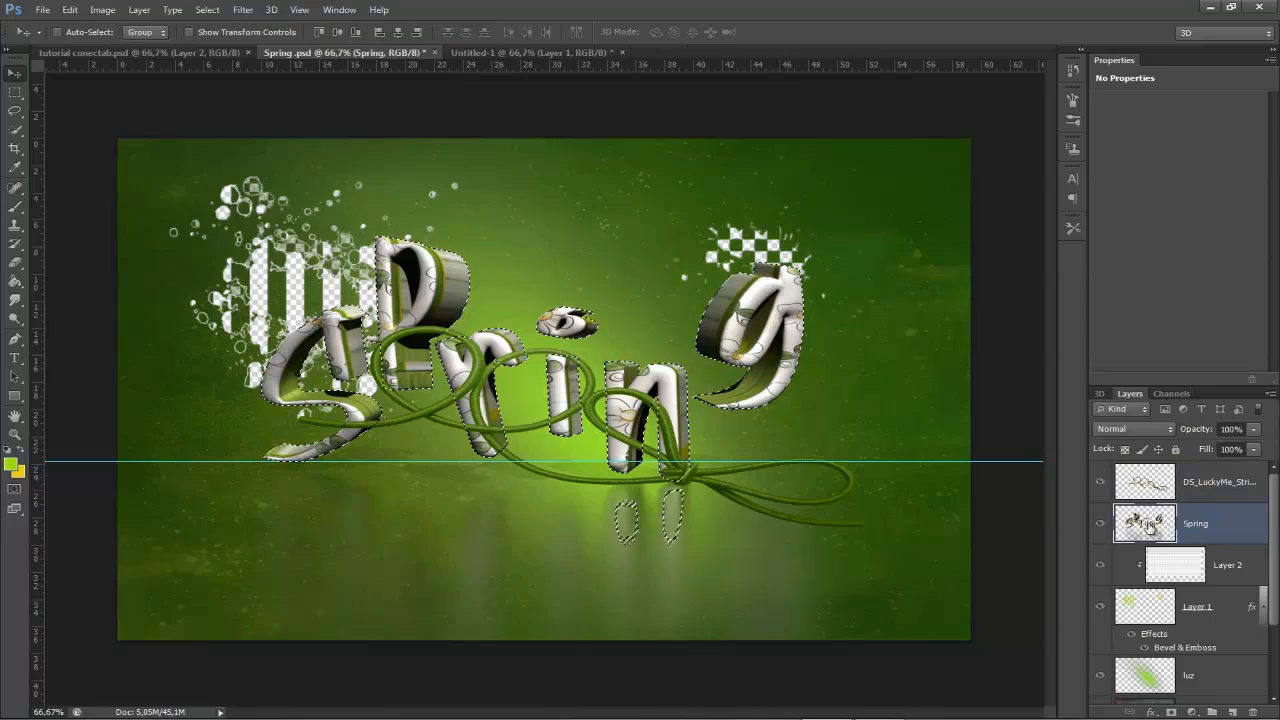
pyautogui.hotkey('ctrl', '1')
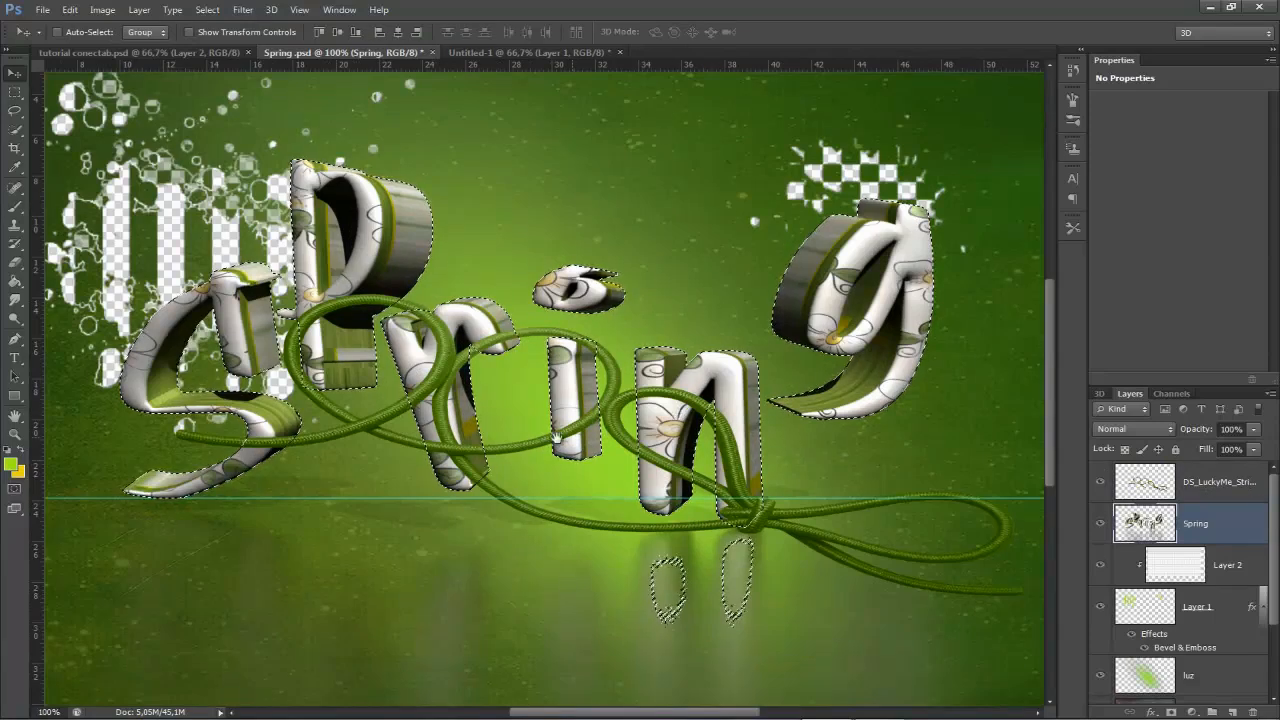
pyautogui.moveTo(600, 420); pyautogui.dragTo(670, 419)
pyautogui.click(20, 262)
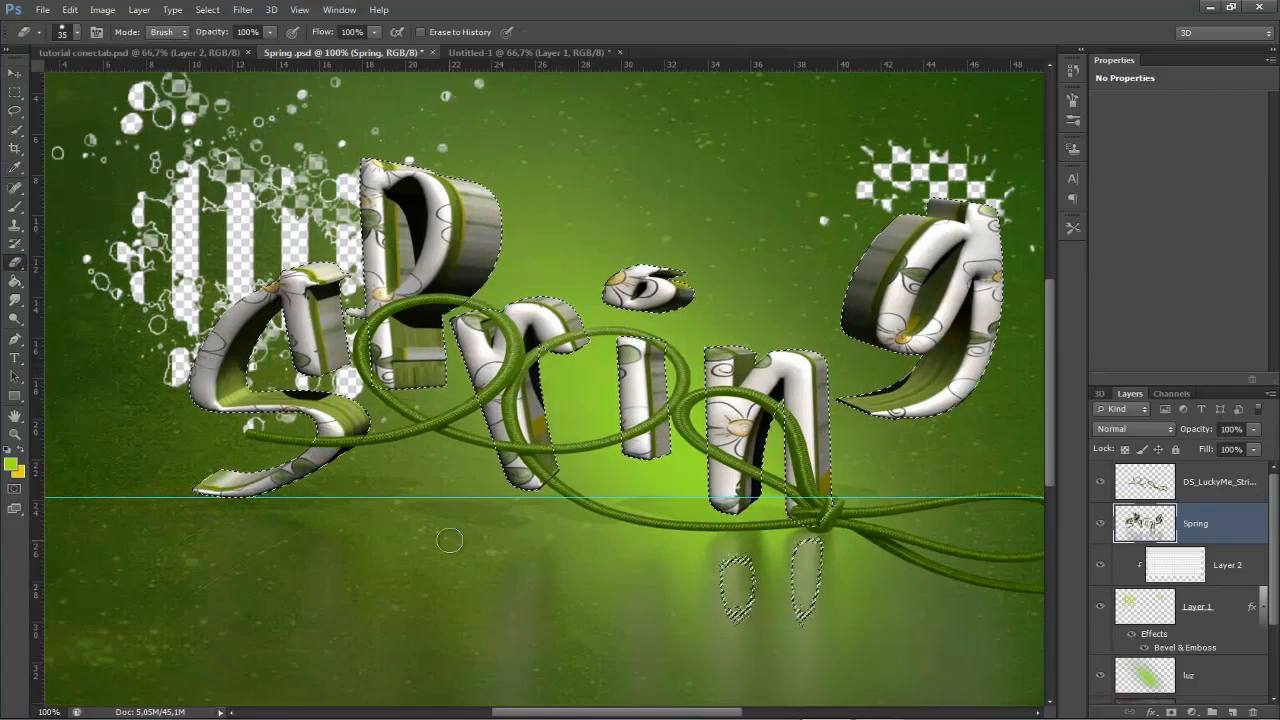
pyautogui.click(1199, 482)
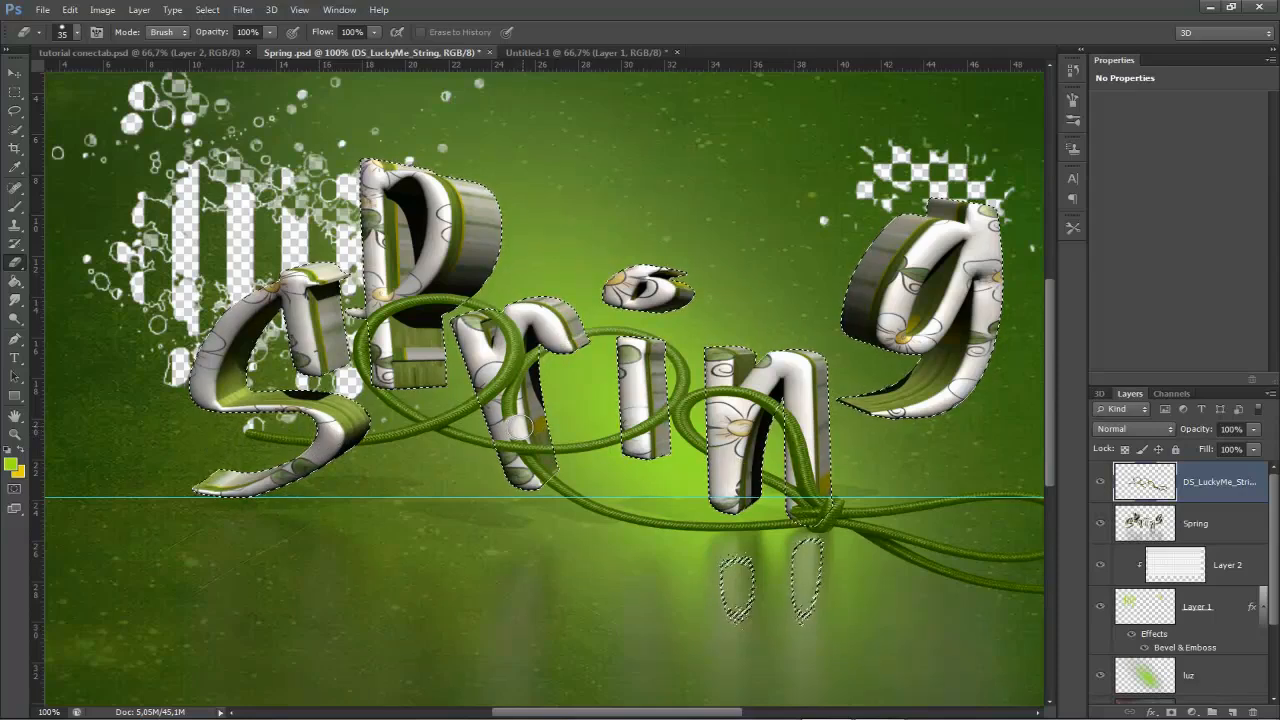
# - Erase the string where it should pass behind the letter r with an 11 px eraser, and deselect the letters
pyautogui.hotkey('ctrl', '+')
pyautogui.keyDown('alt'); pyautogui.rightClick(491, 428); pyautogui.keyUp('alt')
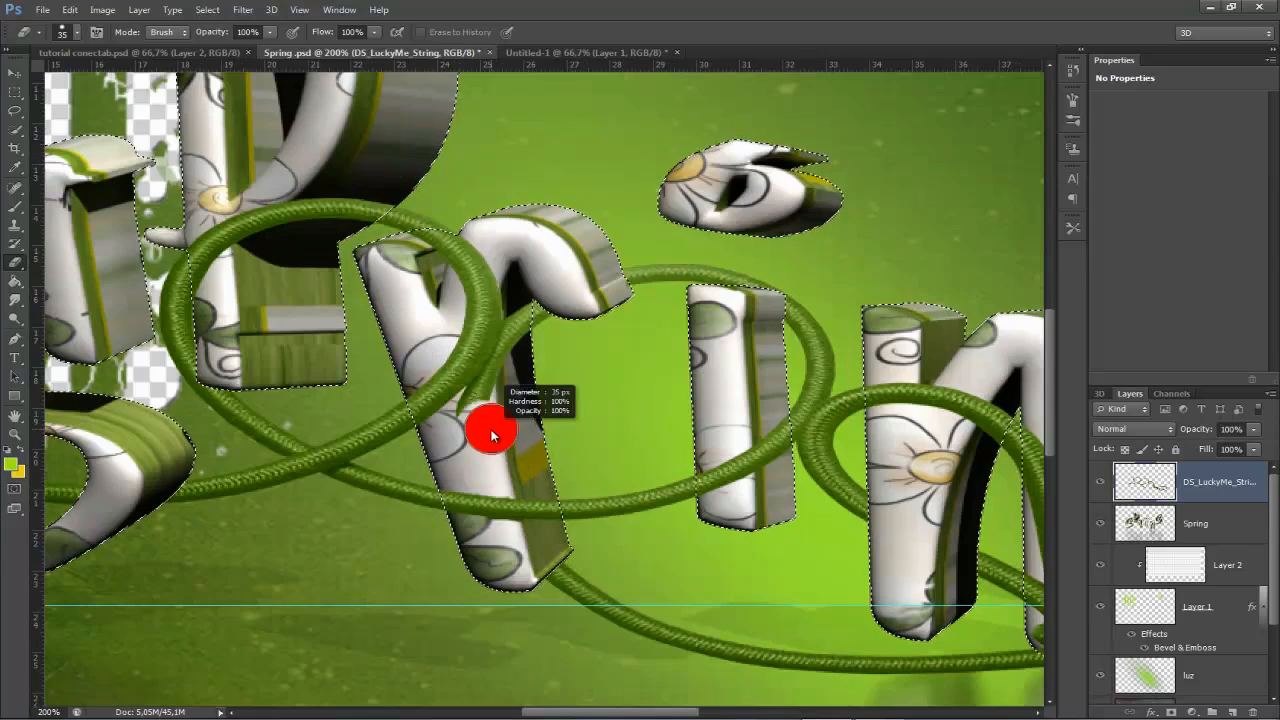
pyautogui.keyDown('alt'); pyautogui.rightClick(475, 436); pyautogui.keyUp('alt')
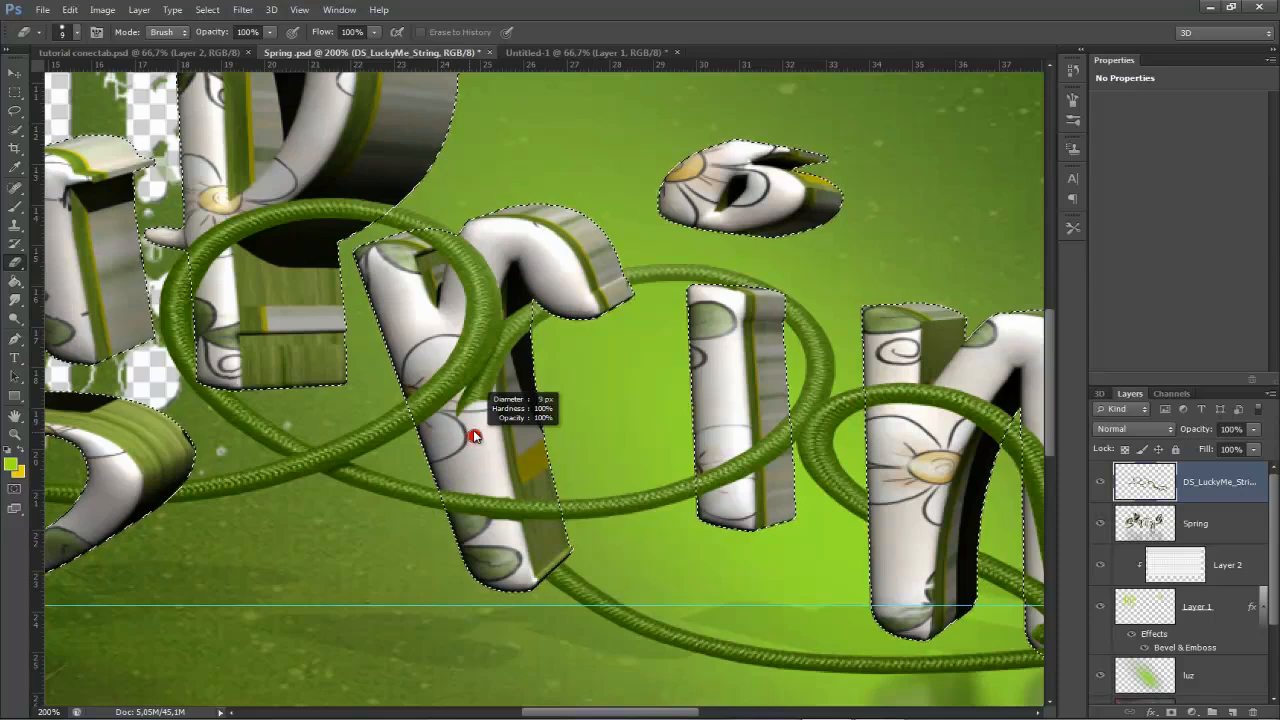
pyautogui.click(465, 414)
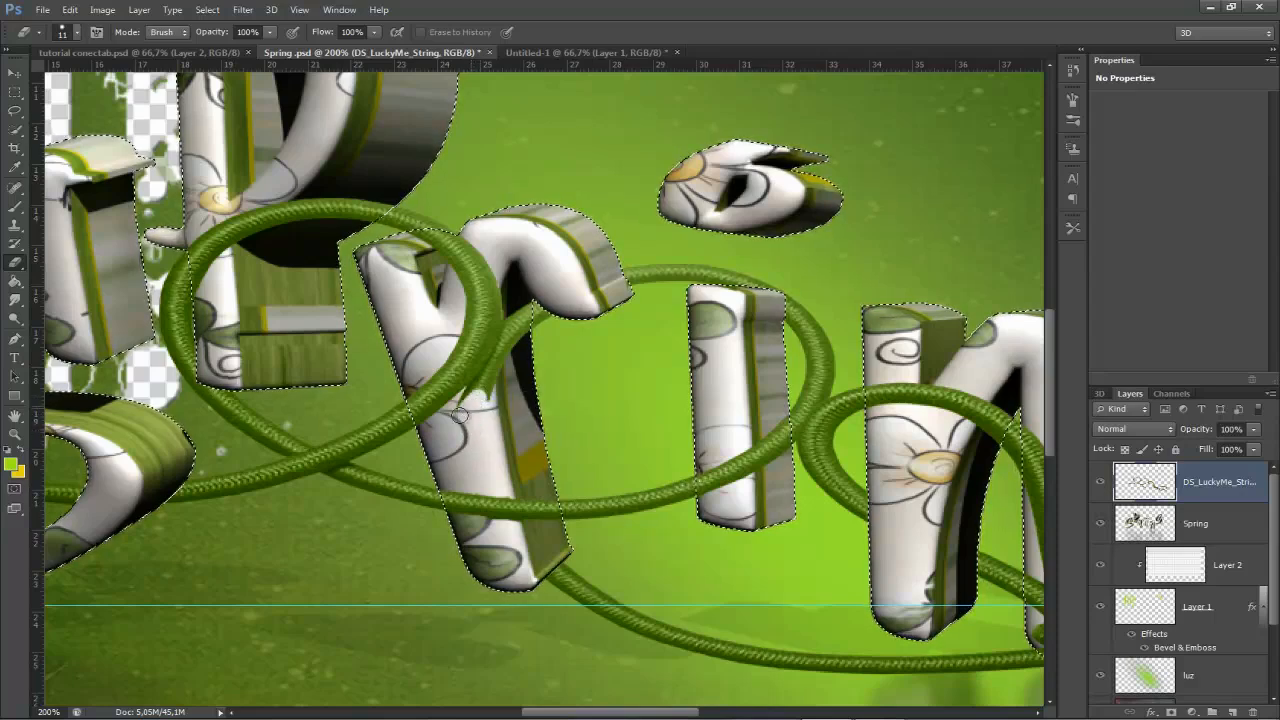
pyautogui.moveTo(472, 396); pyautogui.dragTo(530, 312)
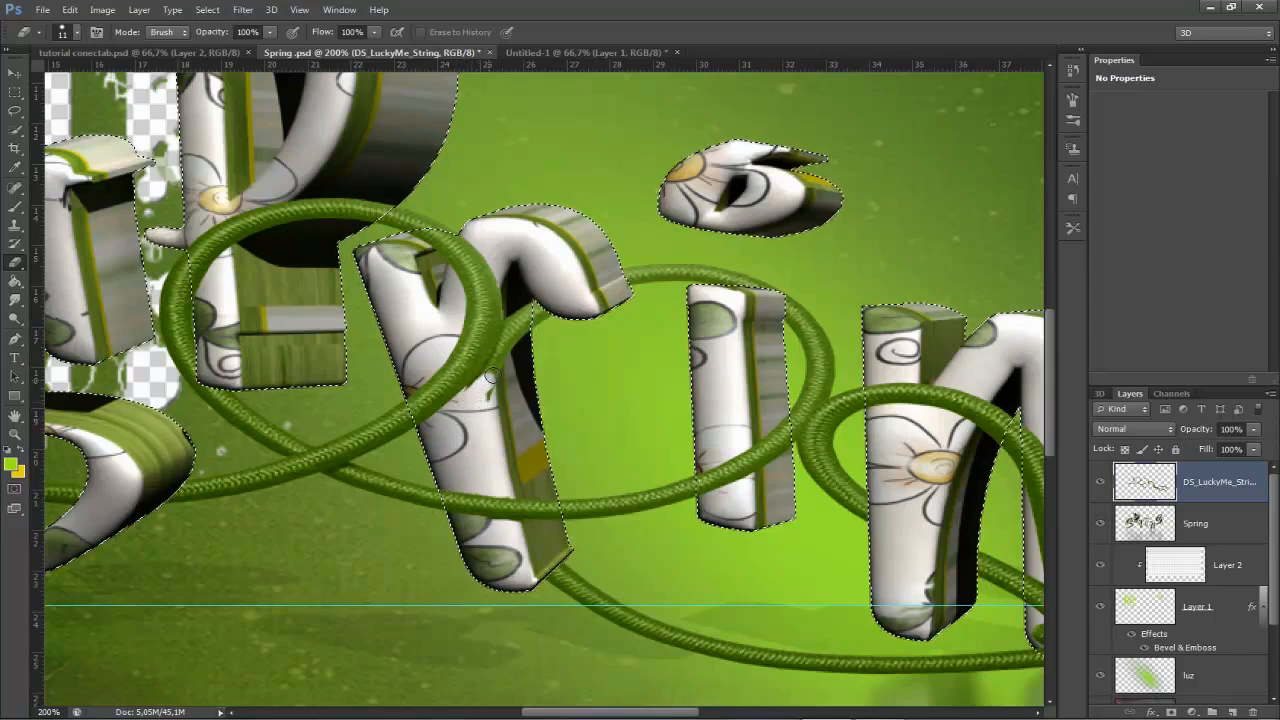
pyautogui.hotkey('ctrl', '-')
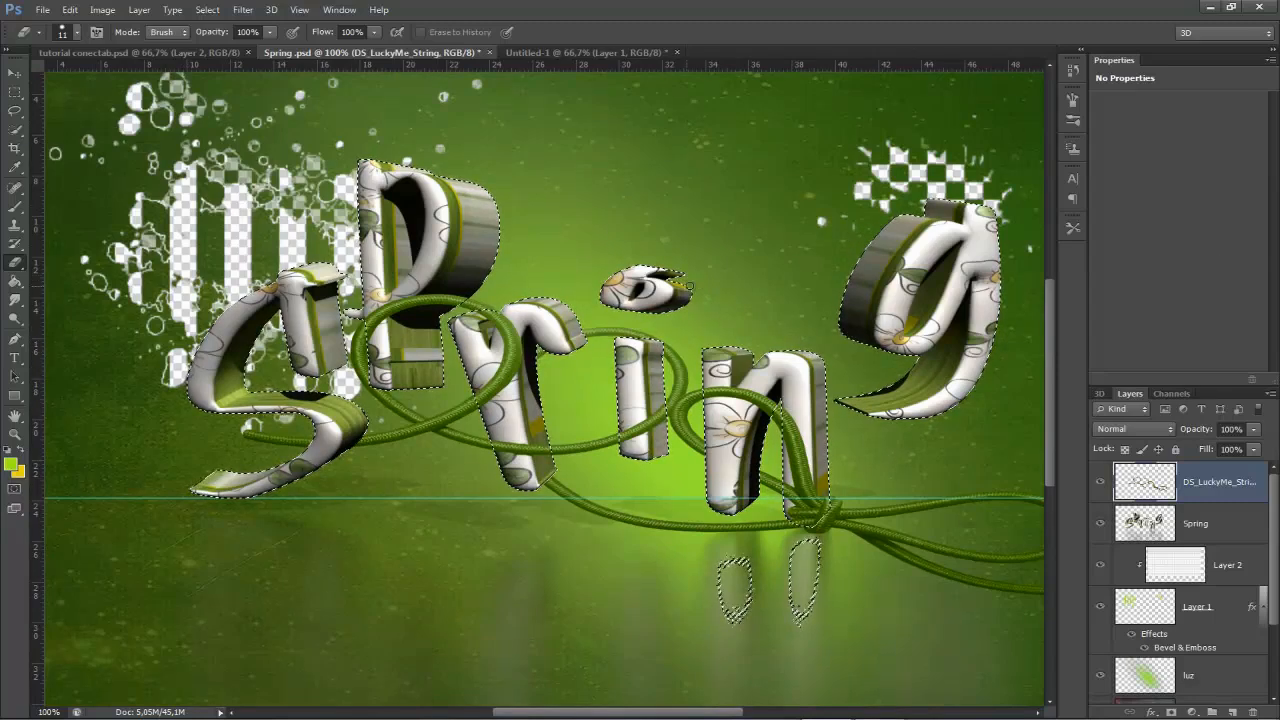
pyautogui.moveTo(585, 296)
pyautogui.mouseDown()
pyautogui.moveTo(605, 397)
pyautogui.moveTo(643, 403)
pyautogui.mouseUp()
pyautogui.hotkey('ctrl', '1')
pyautogui.hotkey('ctrl', 'd')
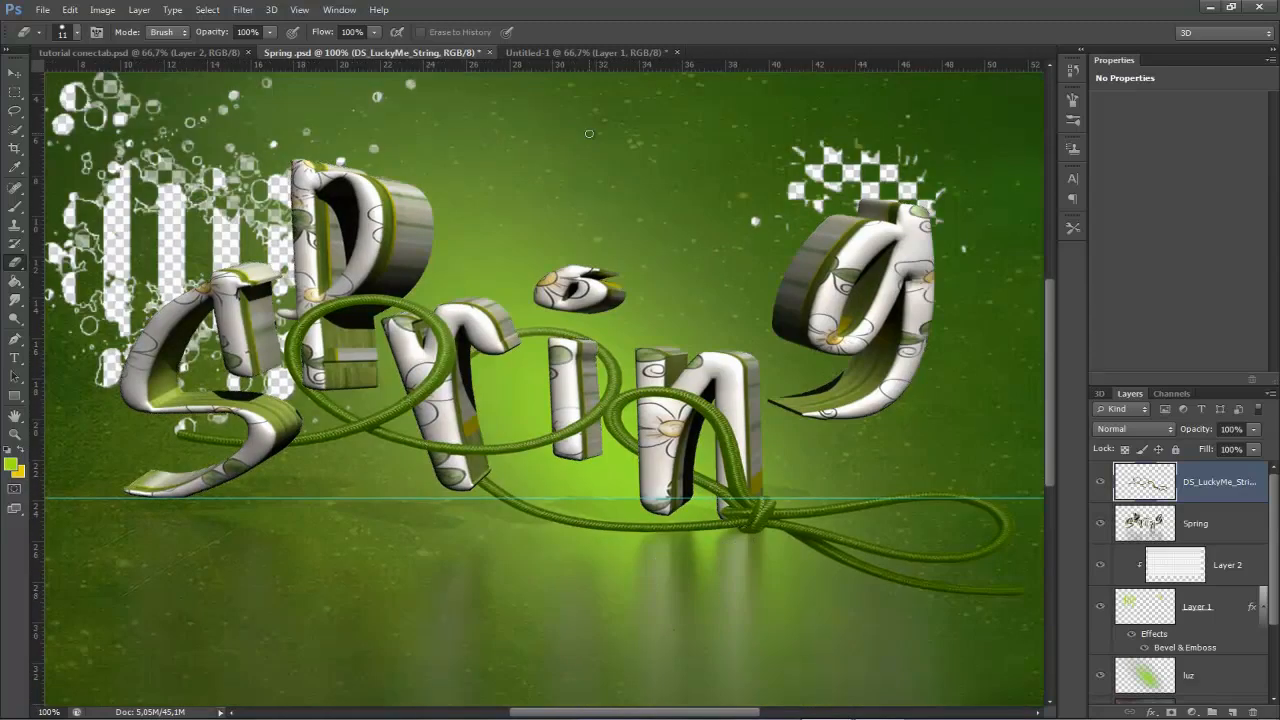
# - Lasso the upper arc of the string's first loop over the letter p and copy it to a new layer
pyautogui.press('l')
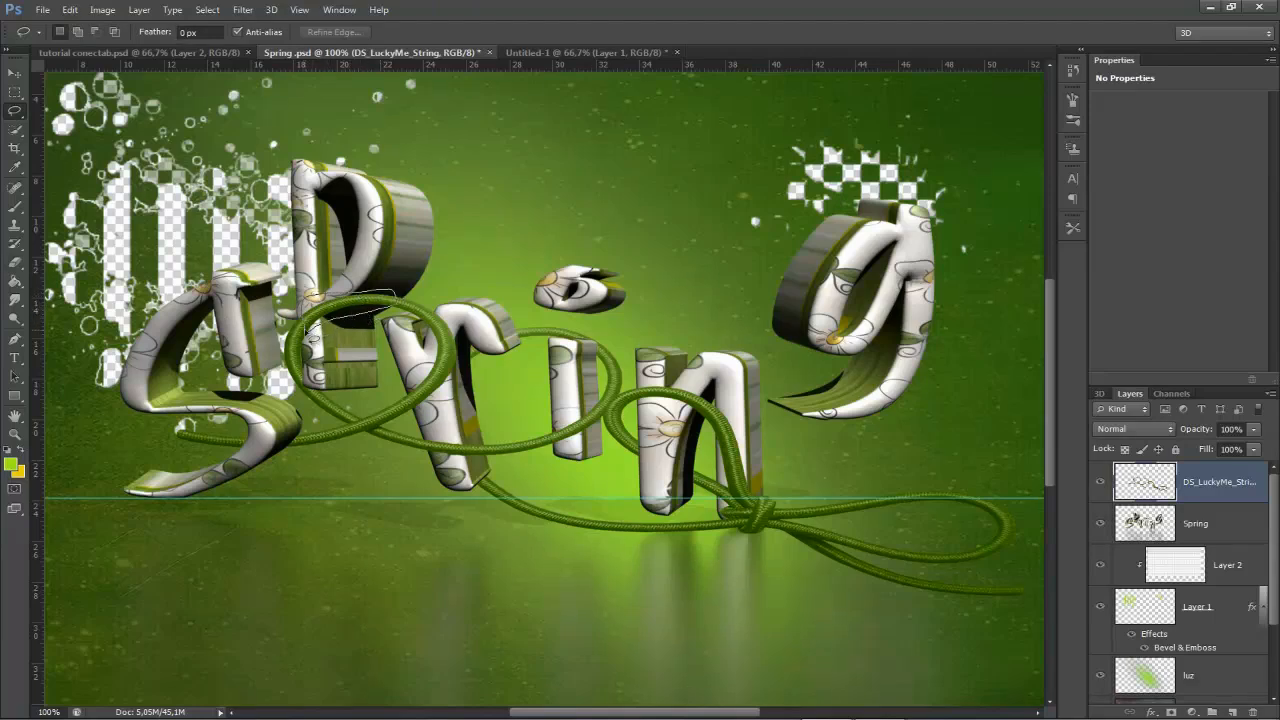
pyautogui.moveTo(306, 330); pyautogui.dragTo(307, 329)
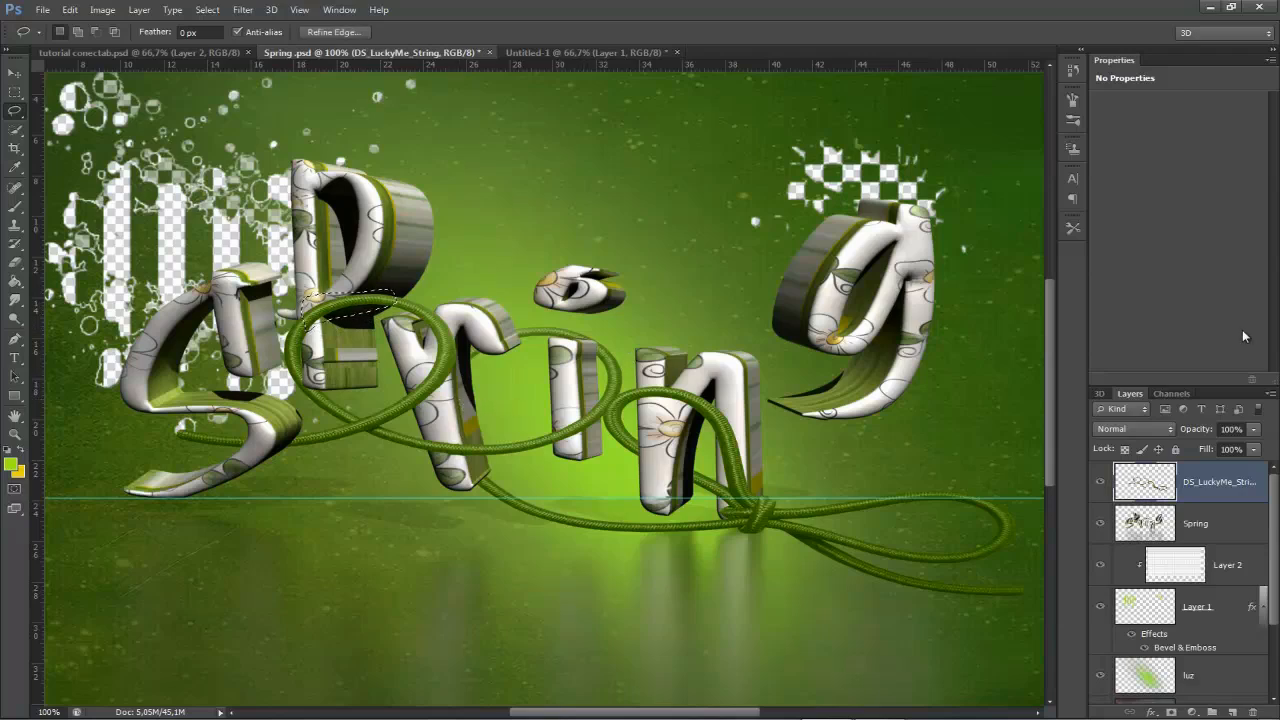
pyautogui.hotkey('ctrl', 'j')
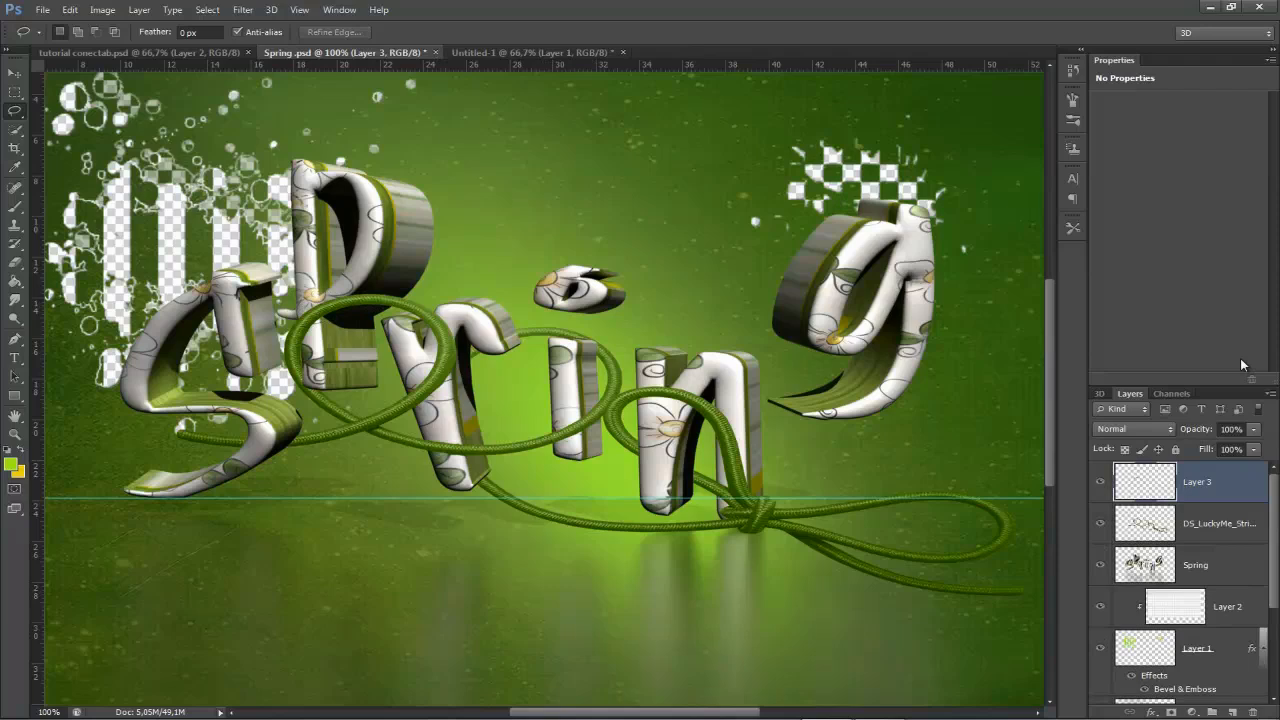
# - Erase the copied arc from the original string layer using the copy's outline as selection, leaving the copy visible and active
pyautogui.keyDown('ctrl'); pyautogui.click(1142, 485); pyautogui.keyUp('ctrl')
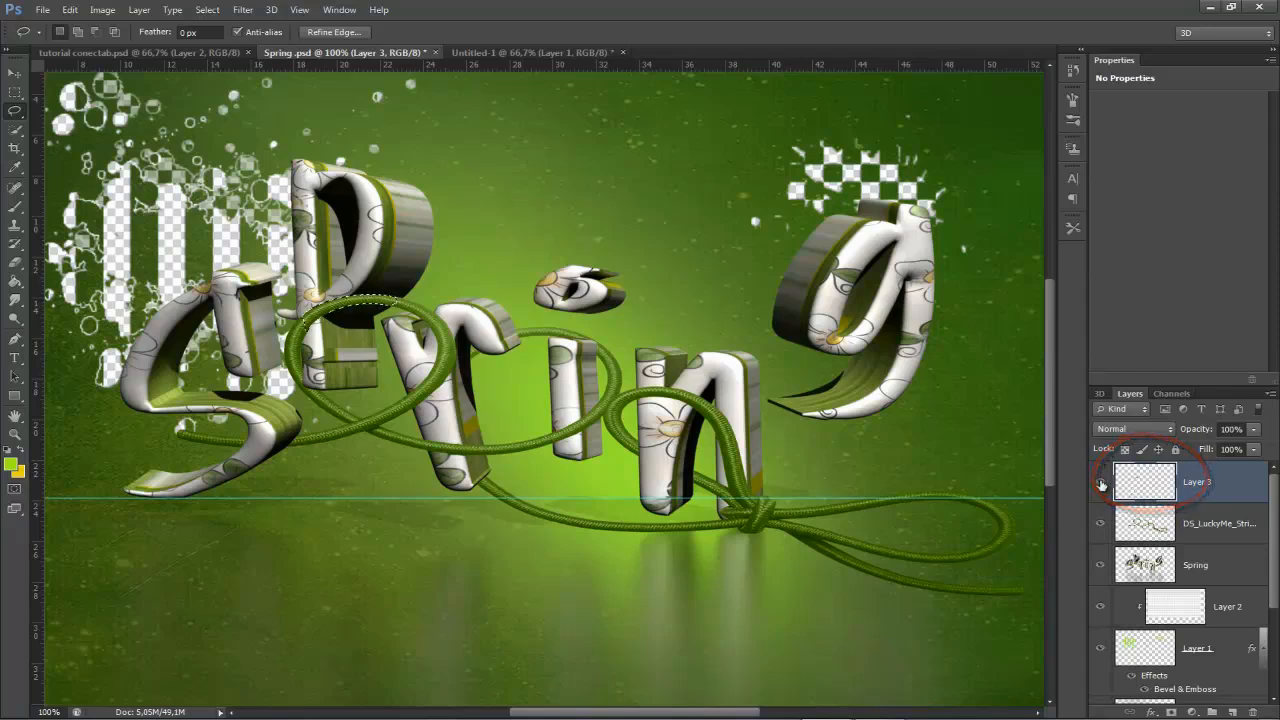
pyautogui.click(1101, 485)
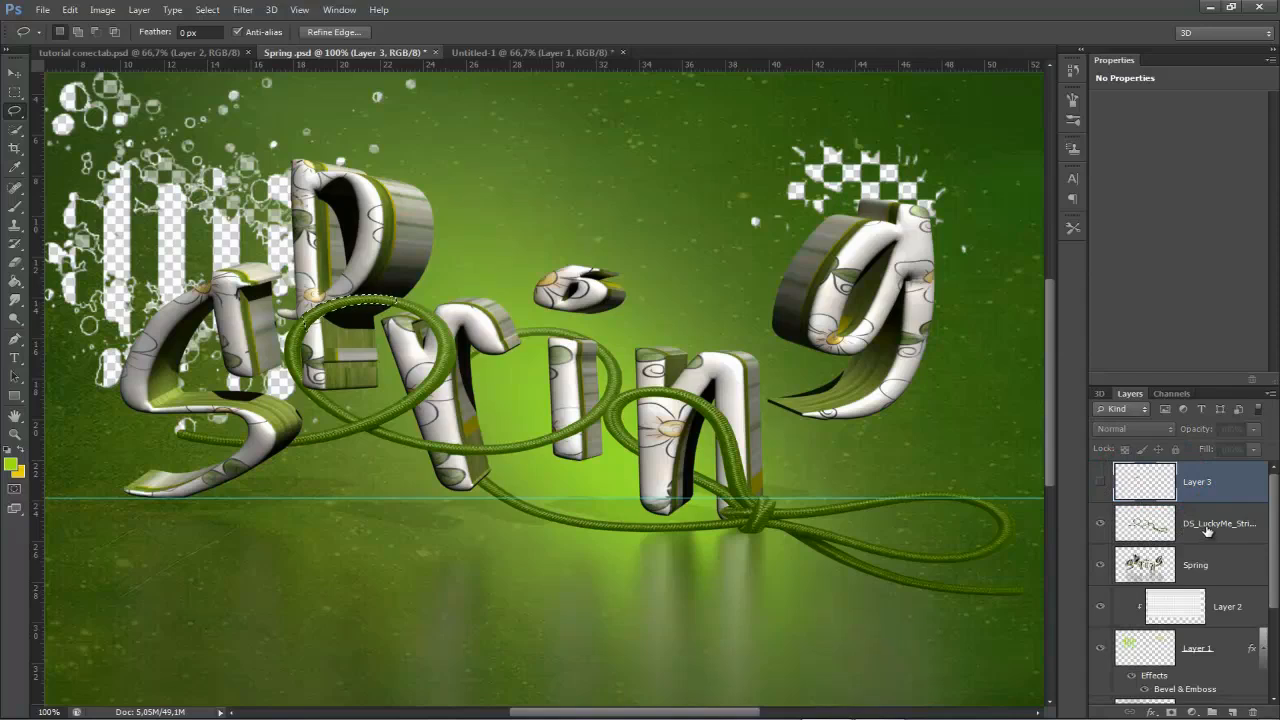
pyautogui.click(1207, 531)
pyautogui.click(17, 264)
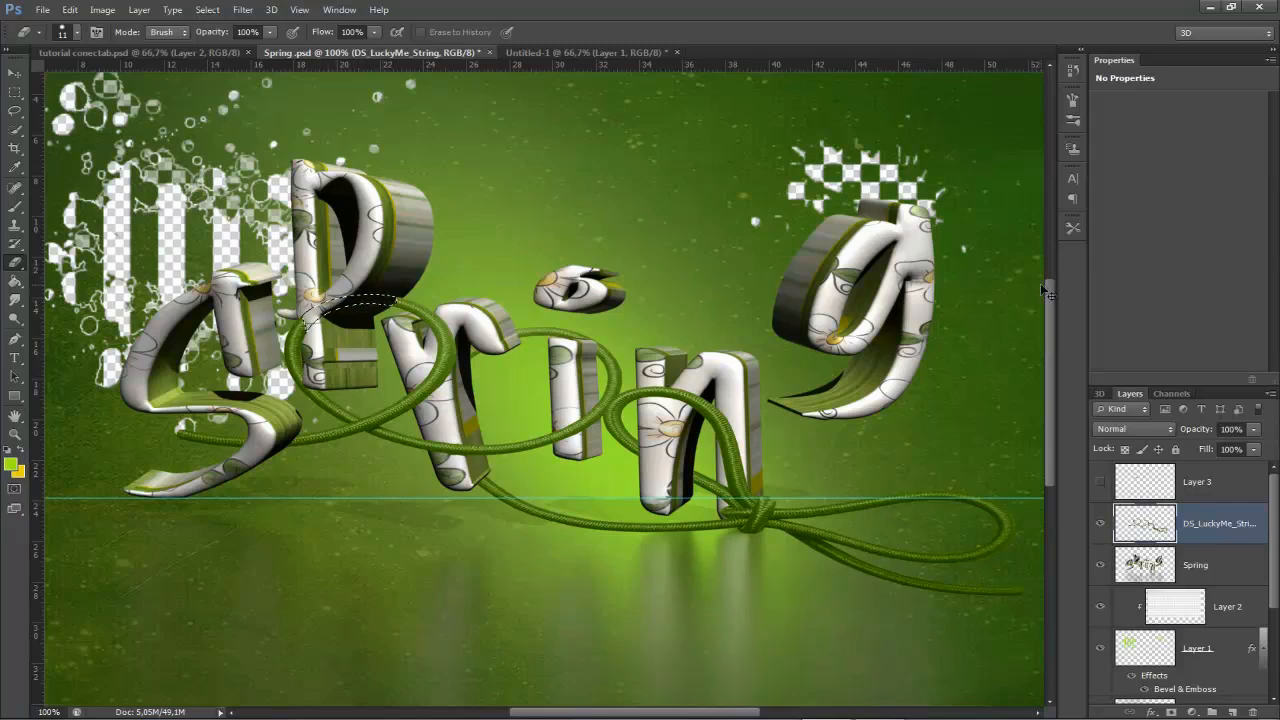
pyautogui.click(1102, 482)
pyautogui.click(1203, 483)
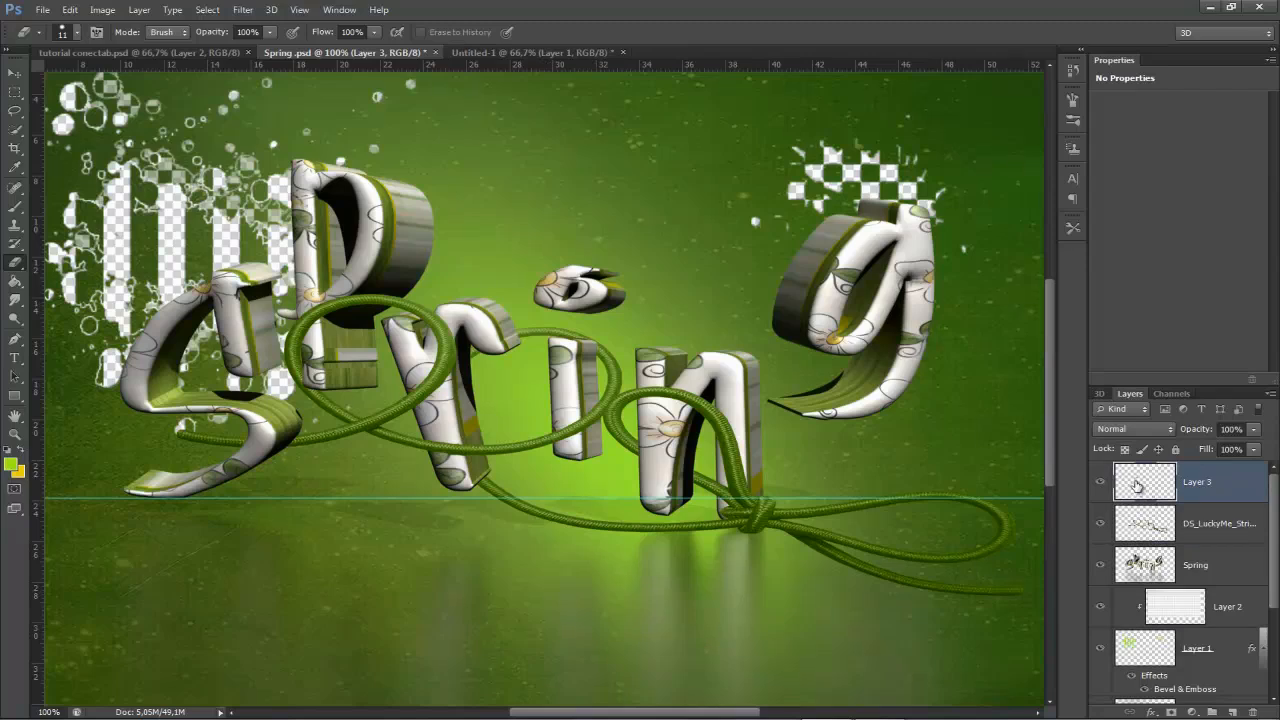
# - Warp the copied string arc so it bends upward into the opening of the letter p, and apply the transformation
pyautogui.hotkey('ctrl', 't')
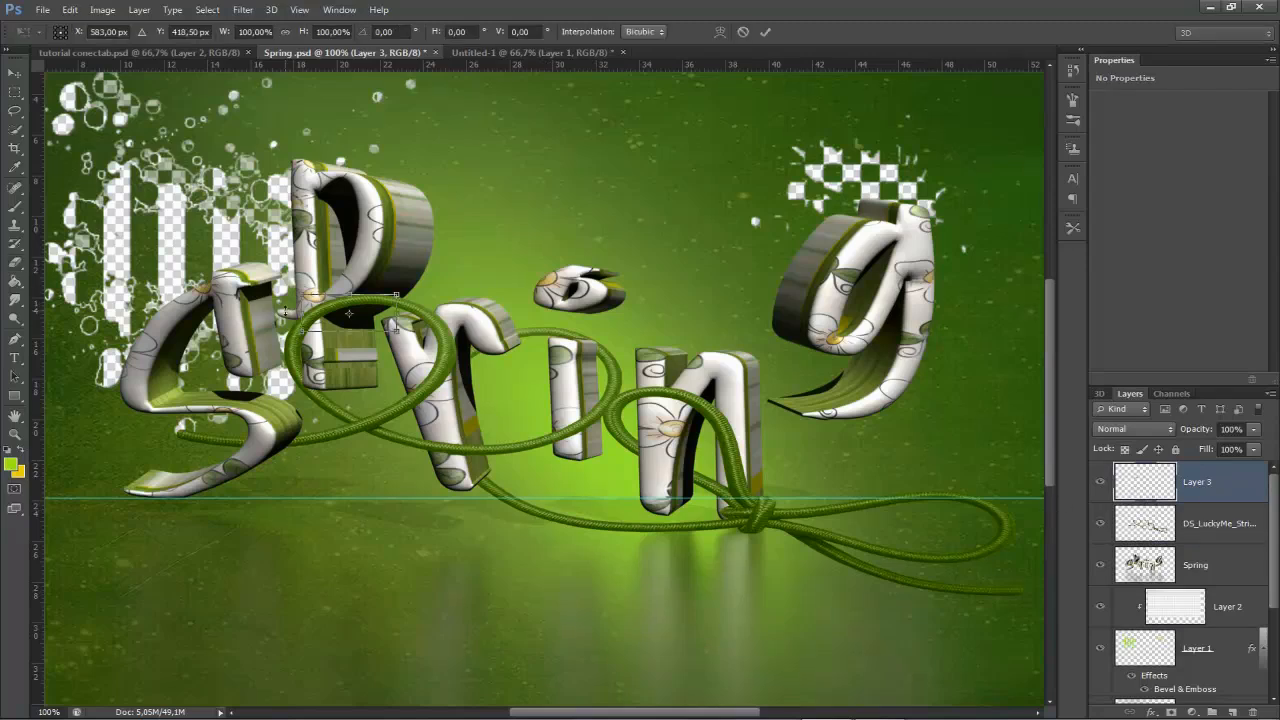
pyautogui.rightClick(365, 311)
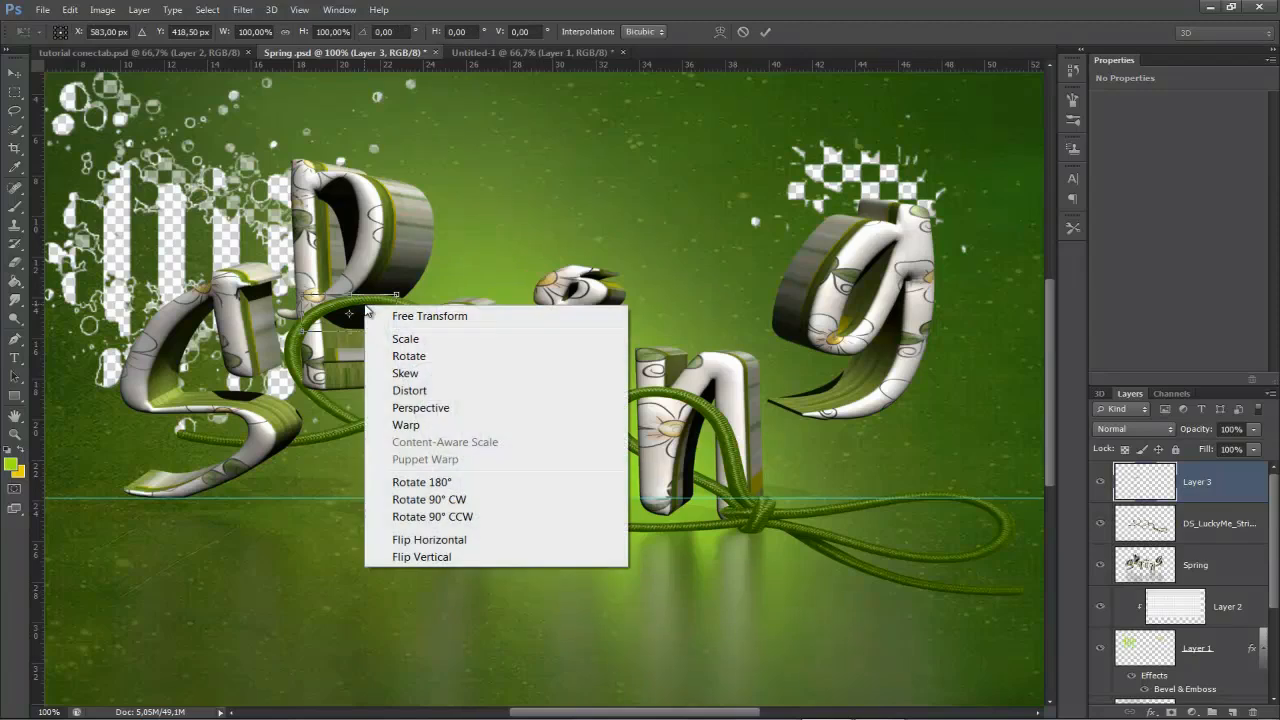
pyautogui.click(408, 425)
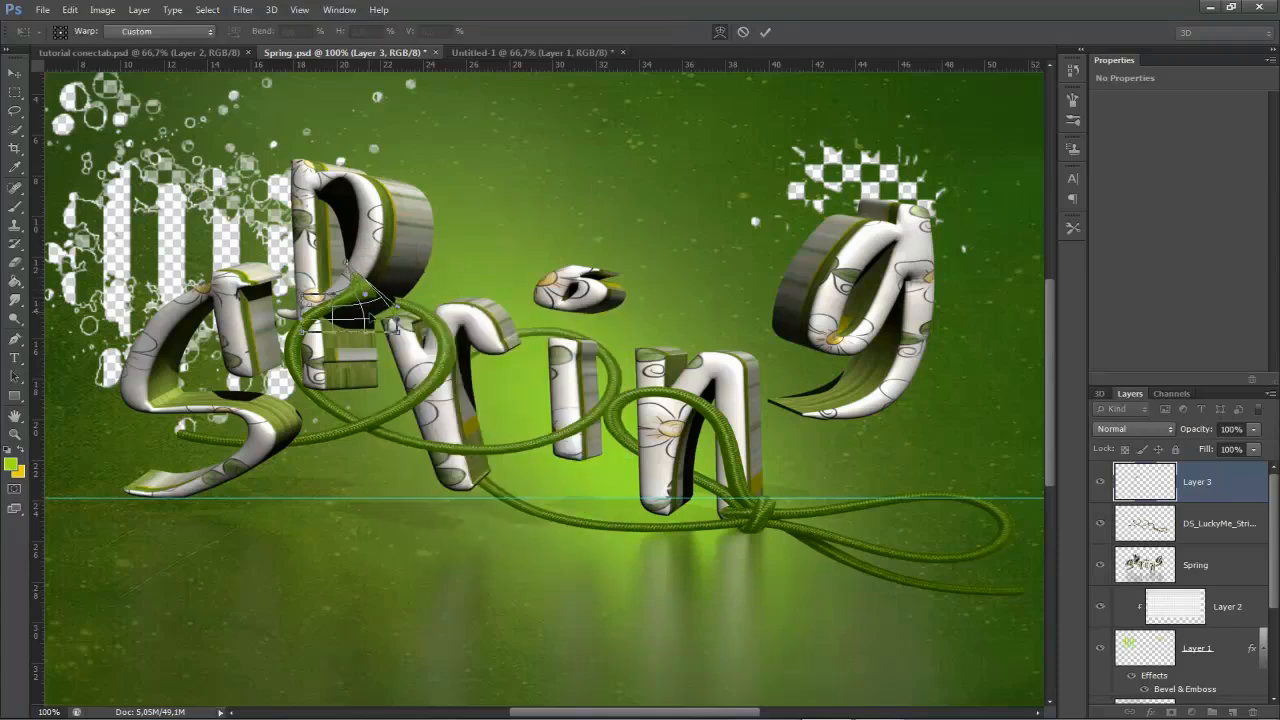
pyautogui.moveTo(398, 338); pyautogui.dragTo(354, 289)
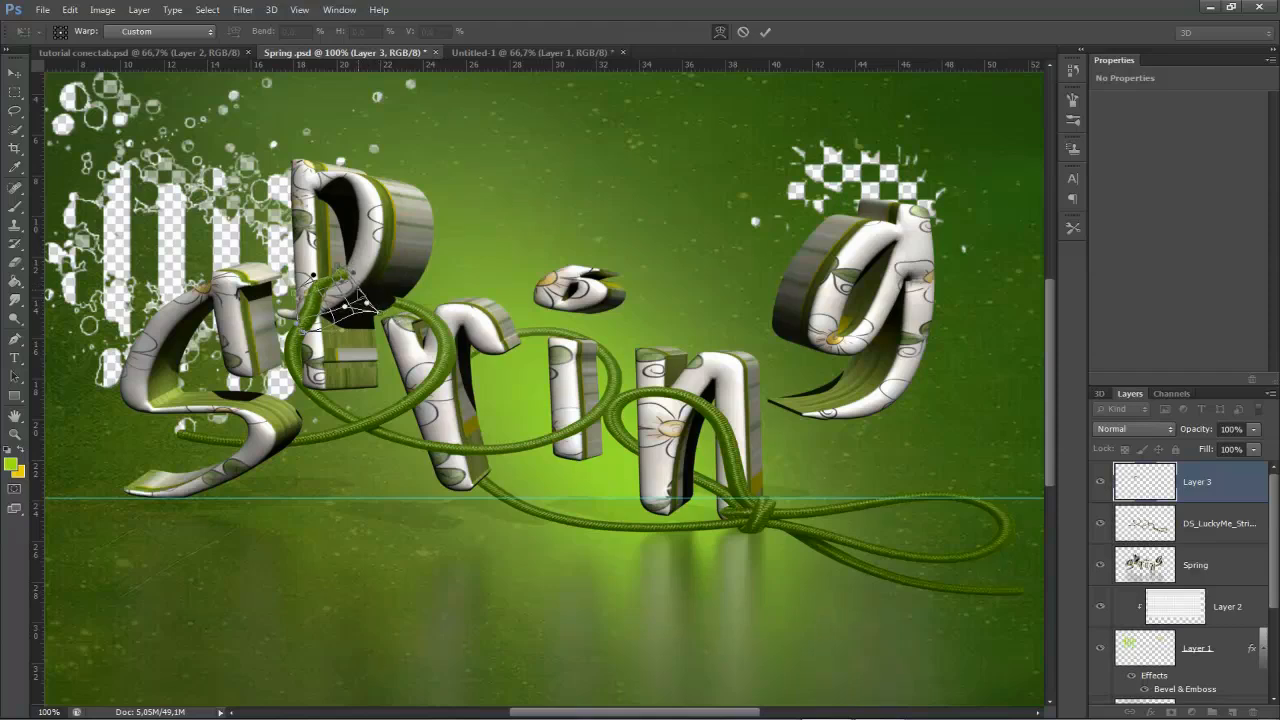
pyautogui.click(765, 31)
# - Trim the loose string ends around the letter p with the Eraser, using the Spring letters' outline as selection, and deselect
pyautogui.press('e')
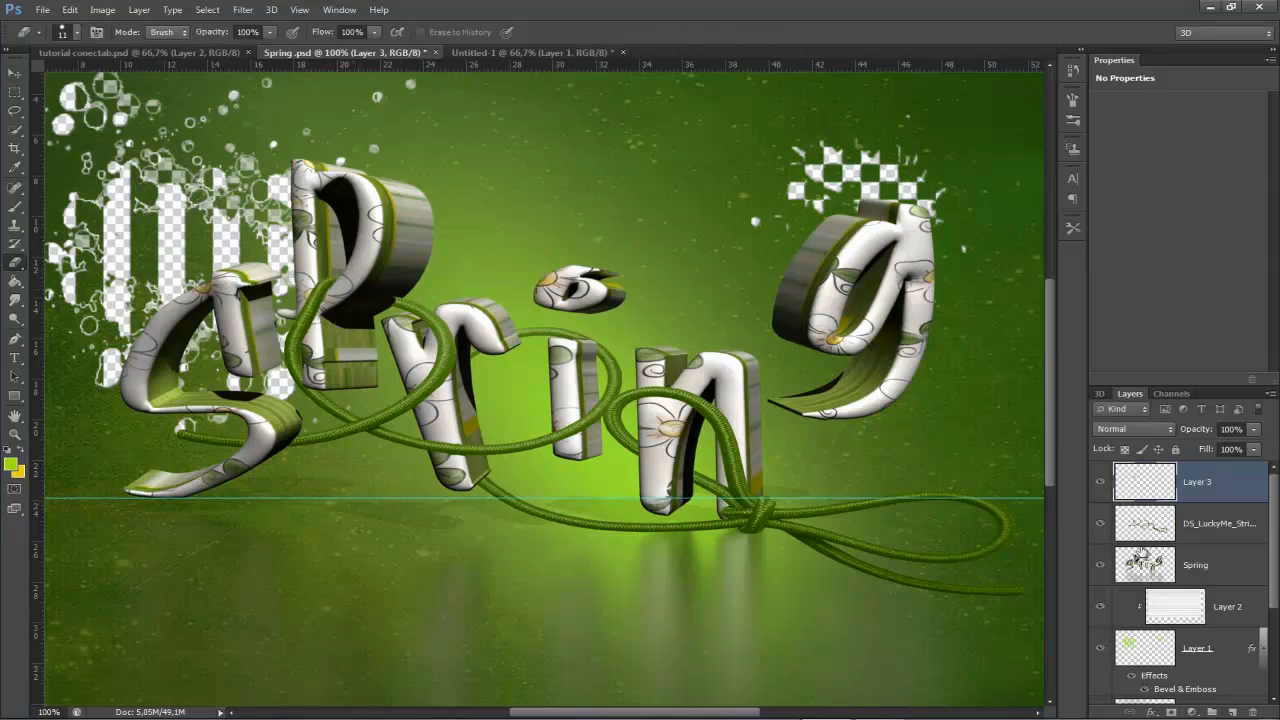
pyautogui.keyDown('ctrl'); pyautogui.click(1144, 566); pyautogui.keyUp('ctrl')
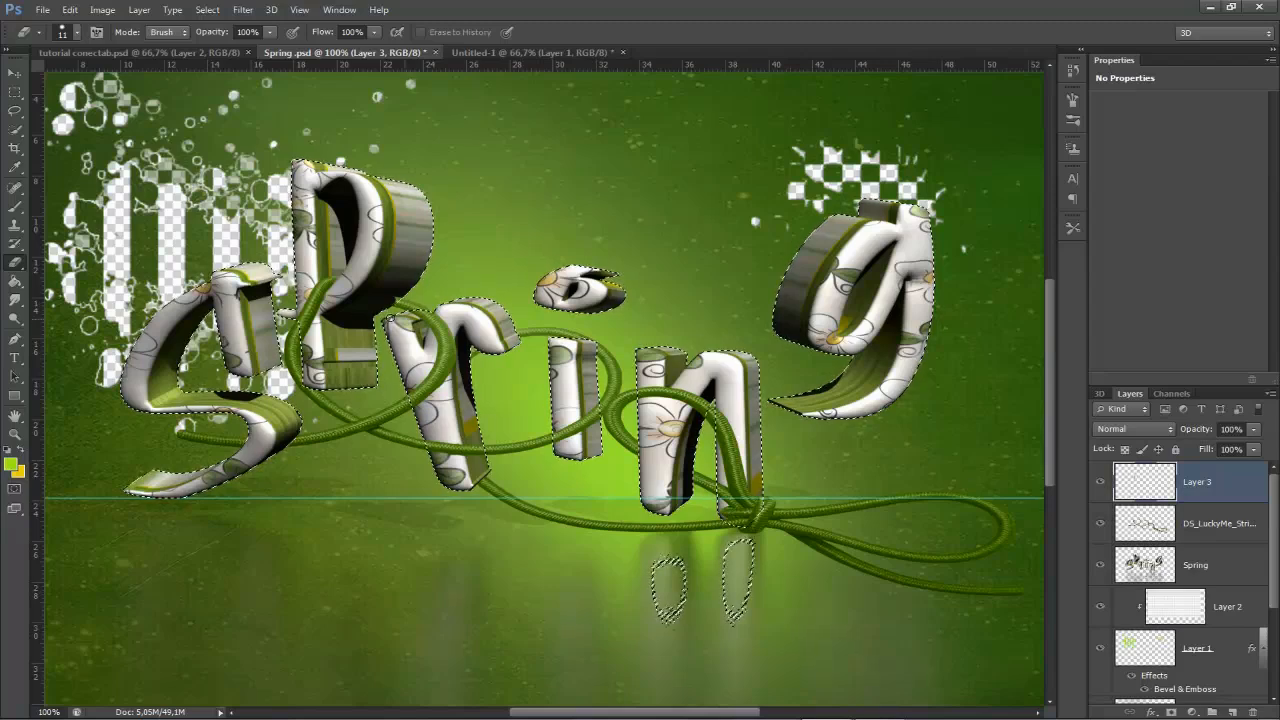
pyautogui.hotkey('alt', '[')
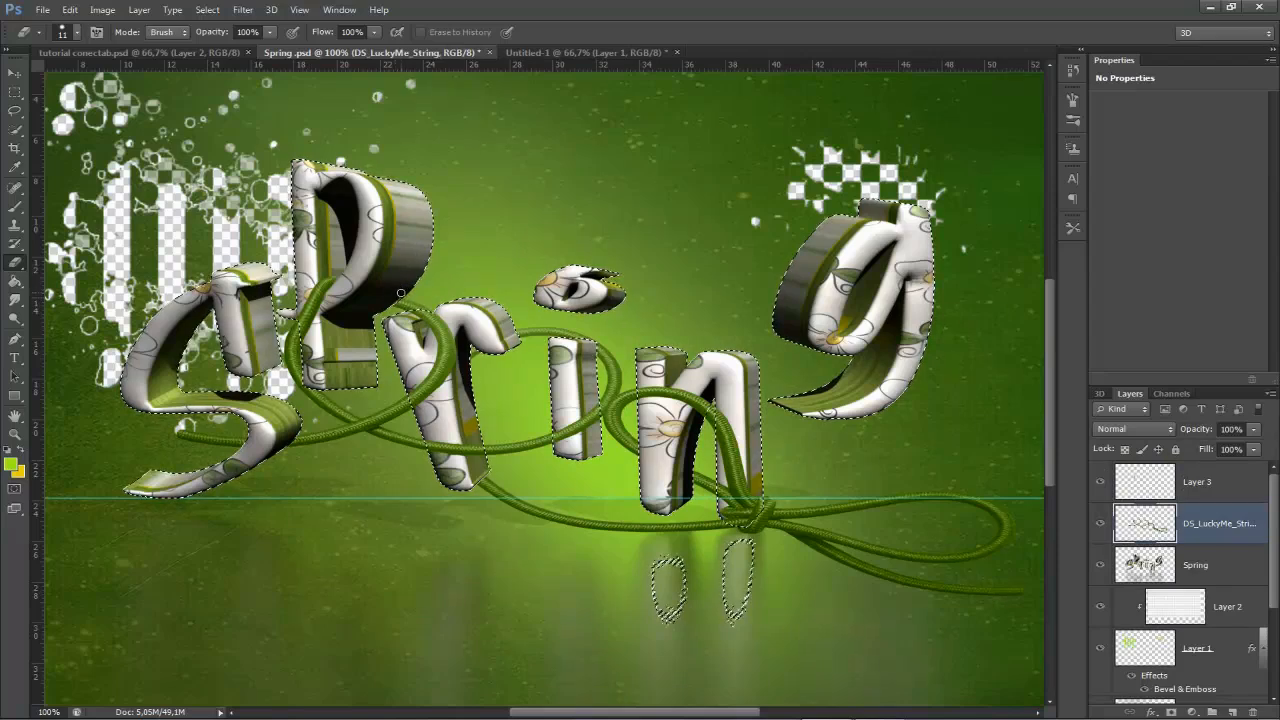
pyautogui.hotkey('ctrl', 'd')
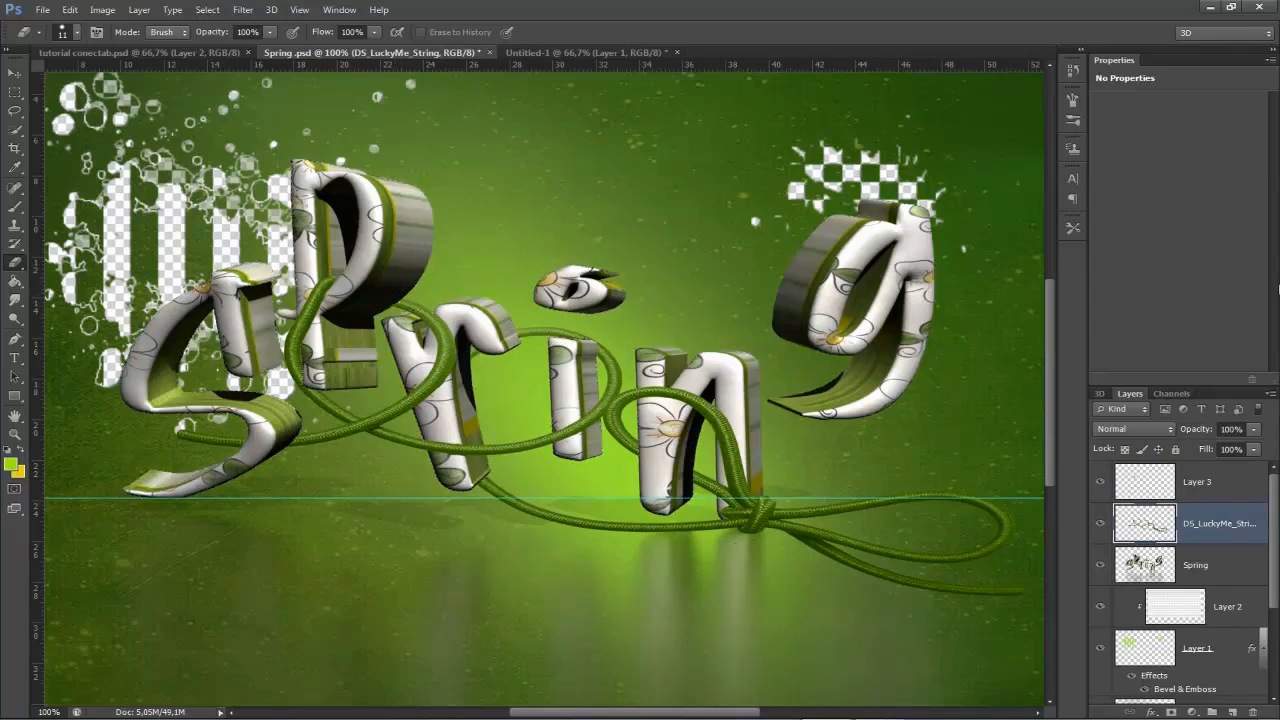
# - Merge Layer 3 with the DS_LuckyMe_String layer
pyautogui.hotkey('alt', ']')
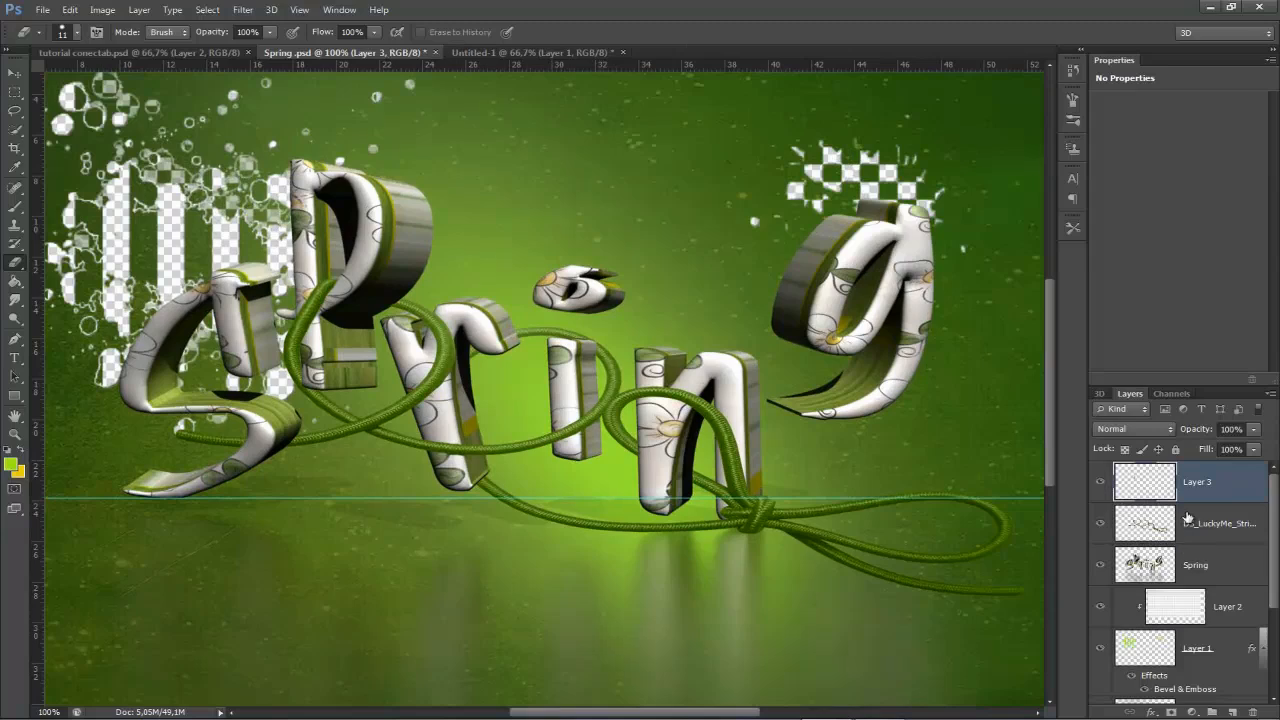
pyautogui.keyDown('shift'); pyautogui.click(1210, 520); pyautogui.keyUp('shift')
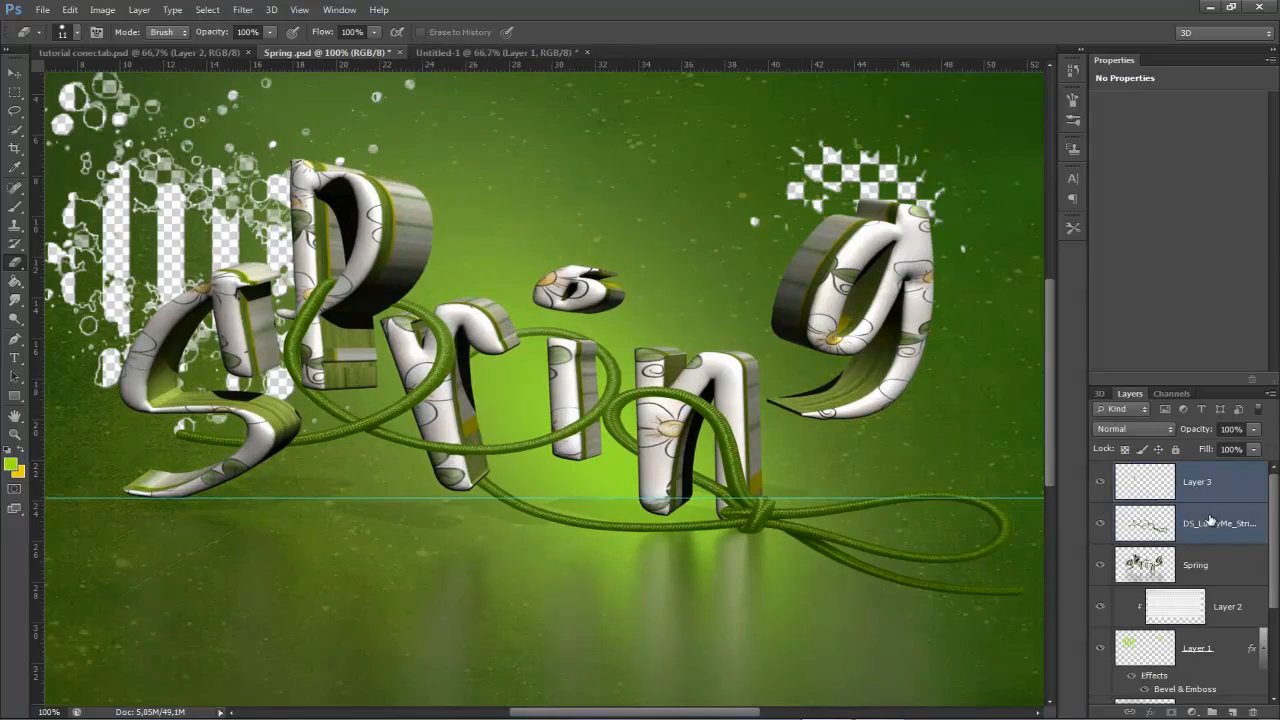
pyautogui.hotkey('ctrl', 'e')
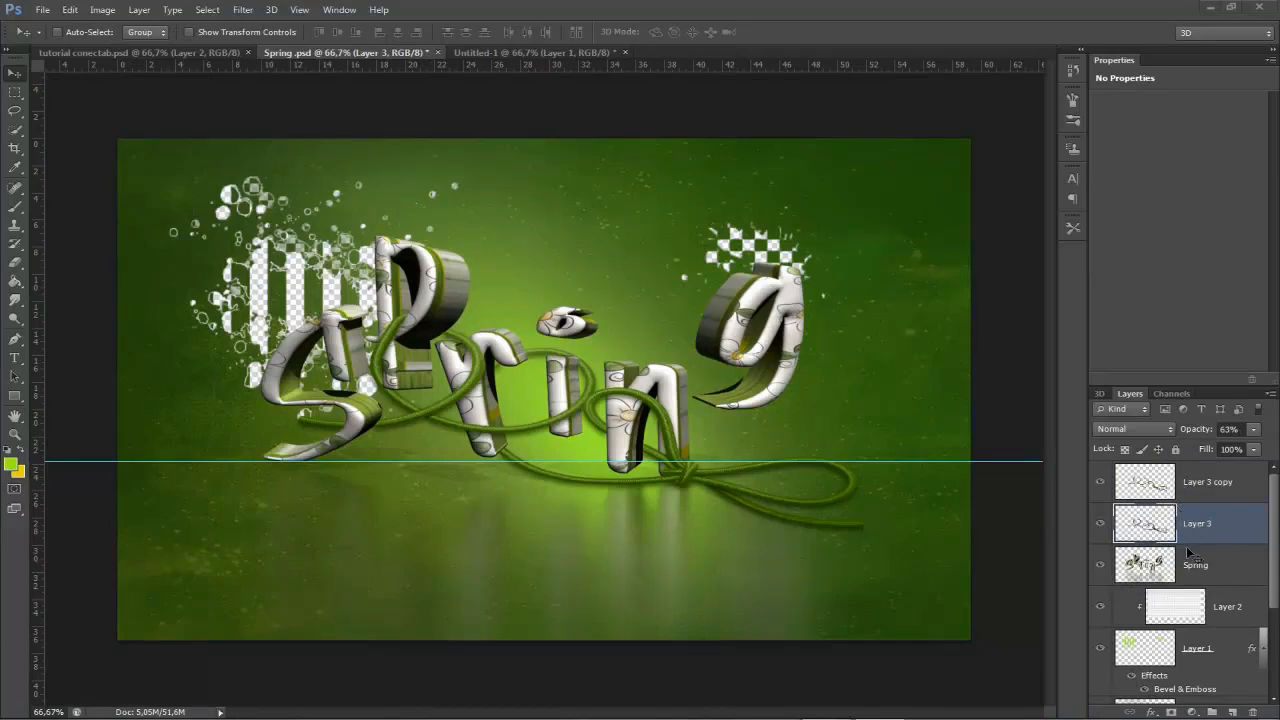
# - Place DS_DaisiesandDandelions_Add-On2_Leaves.png from the Tutorial 3D conecta folder above Layer 3
pyautogui.click(42, 10)
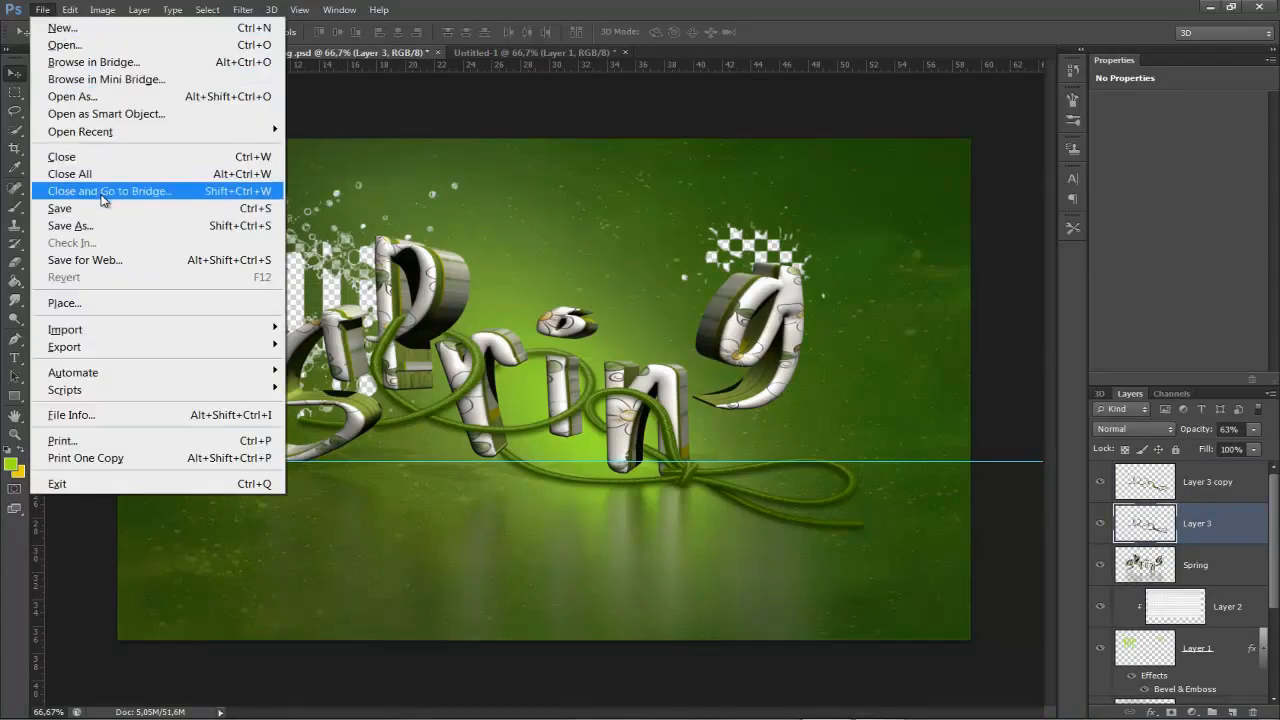
pyautogui.click(84, 303)
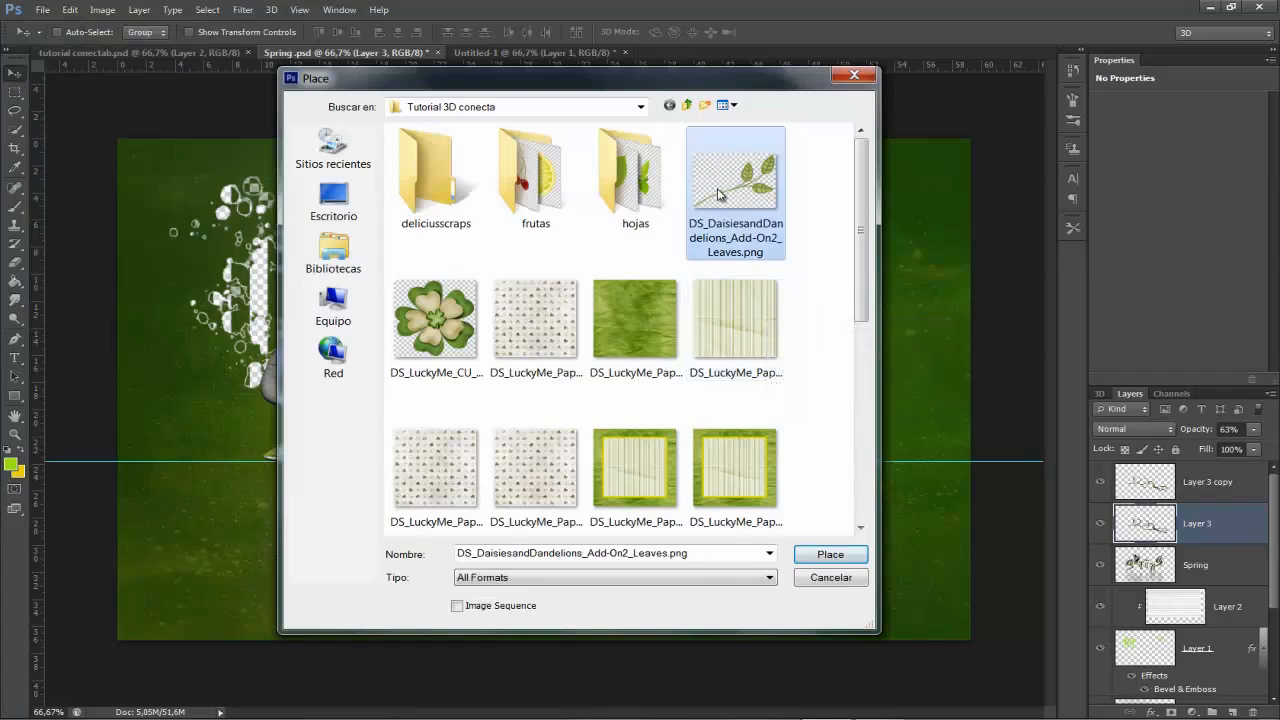
pyautogui.click(828, 554)
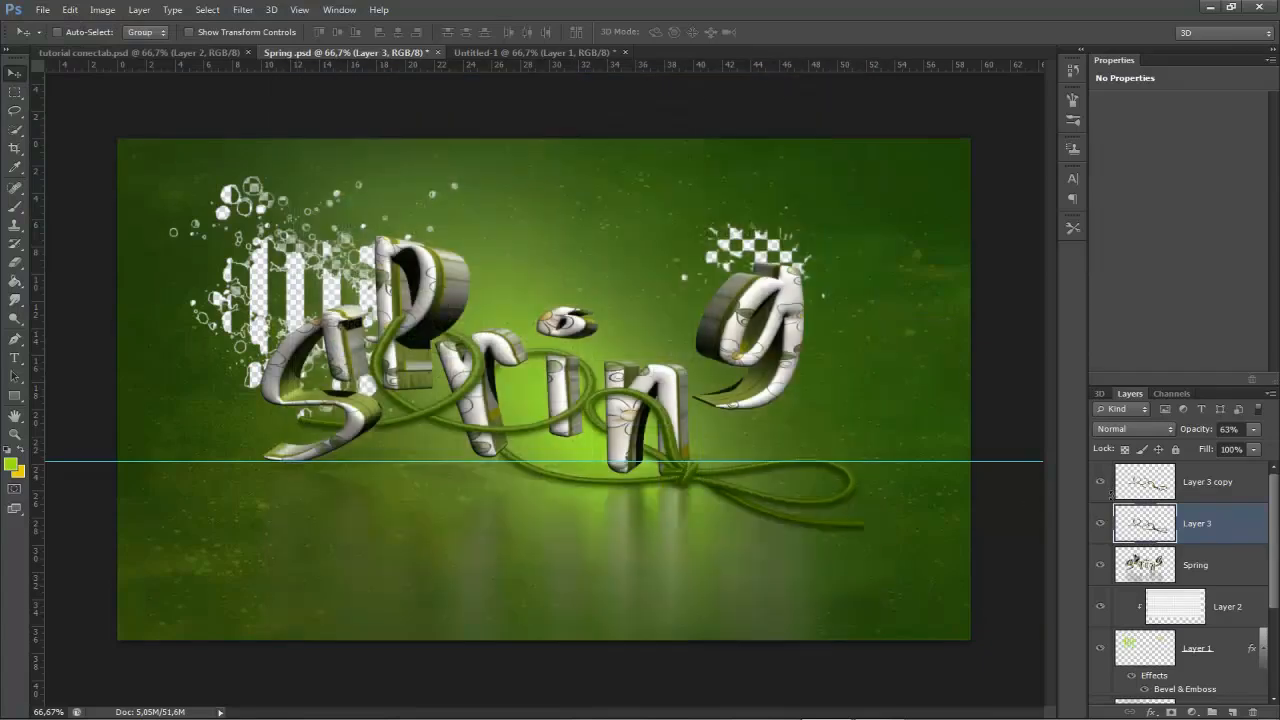
# - Scale the leaves to about 53%, flip and rotate them about 131° beside the base of the letter S, and apply the placement
pyautogui.moveTo(459, 348); pyautogui.dragTo(394, 398)
pyautogui.rightClick(353, 437)
pyautogui.click(408, 598)
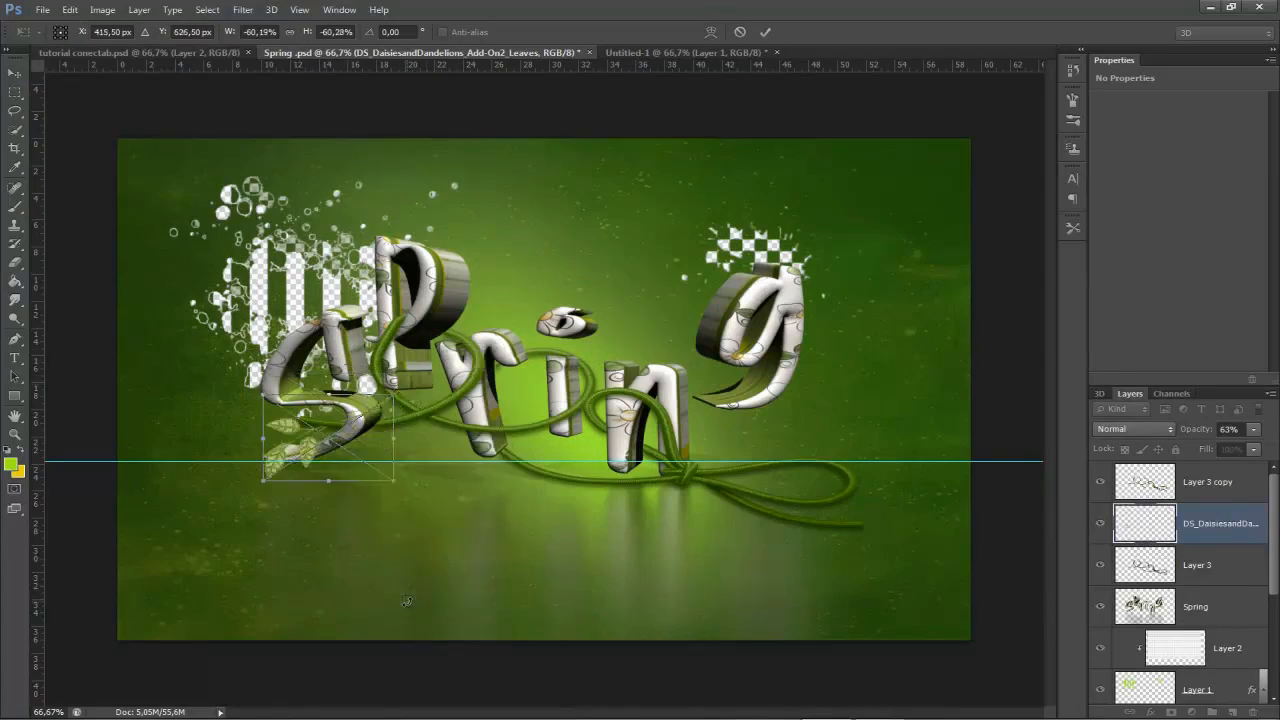
pyautogui.rightClick(348, 444)
pyautogui.click(400, 675)
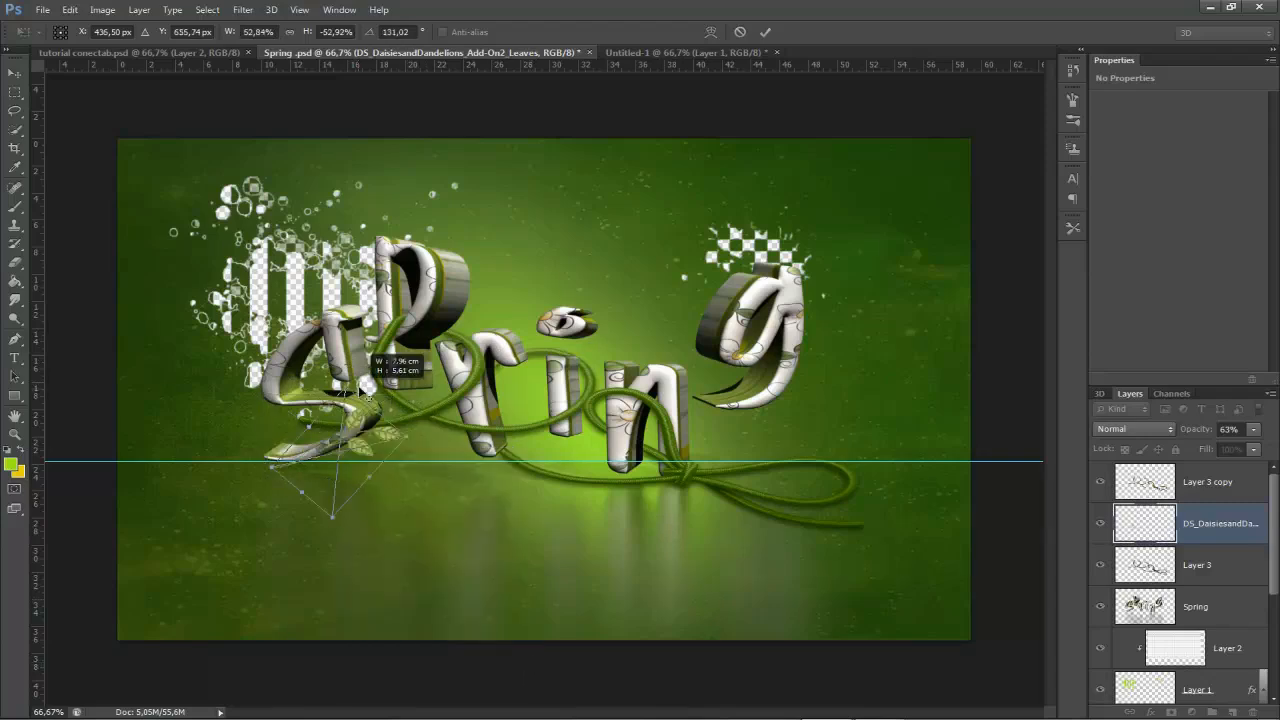
pyautogui.click(764, 33)
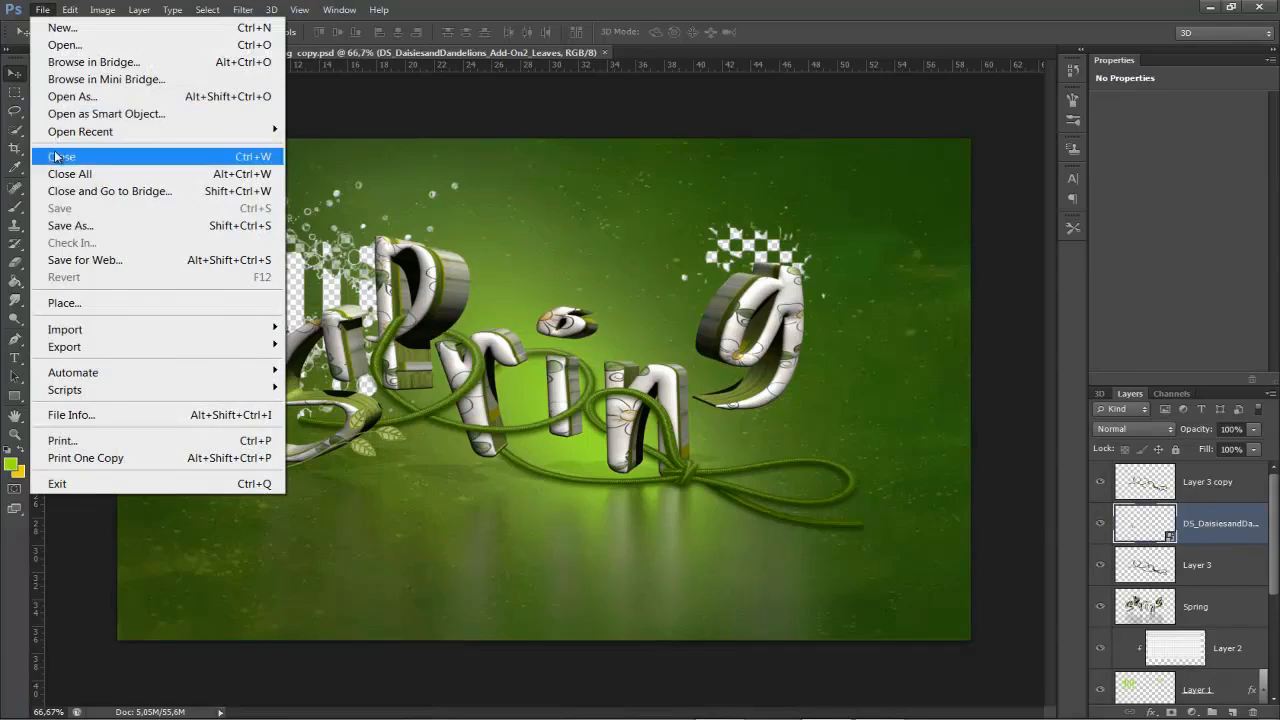
# - Place limón.png from the frutas folder, apply the placement, and move its layer above Layer 3 copy
pyautogui.click(68, 302)
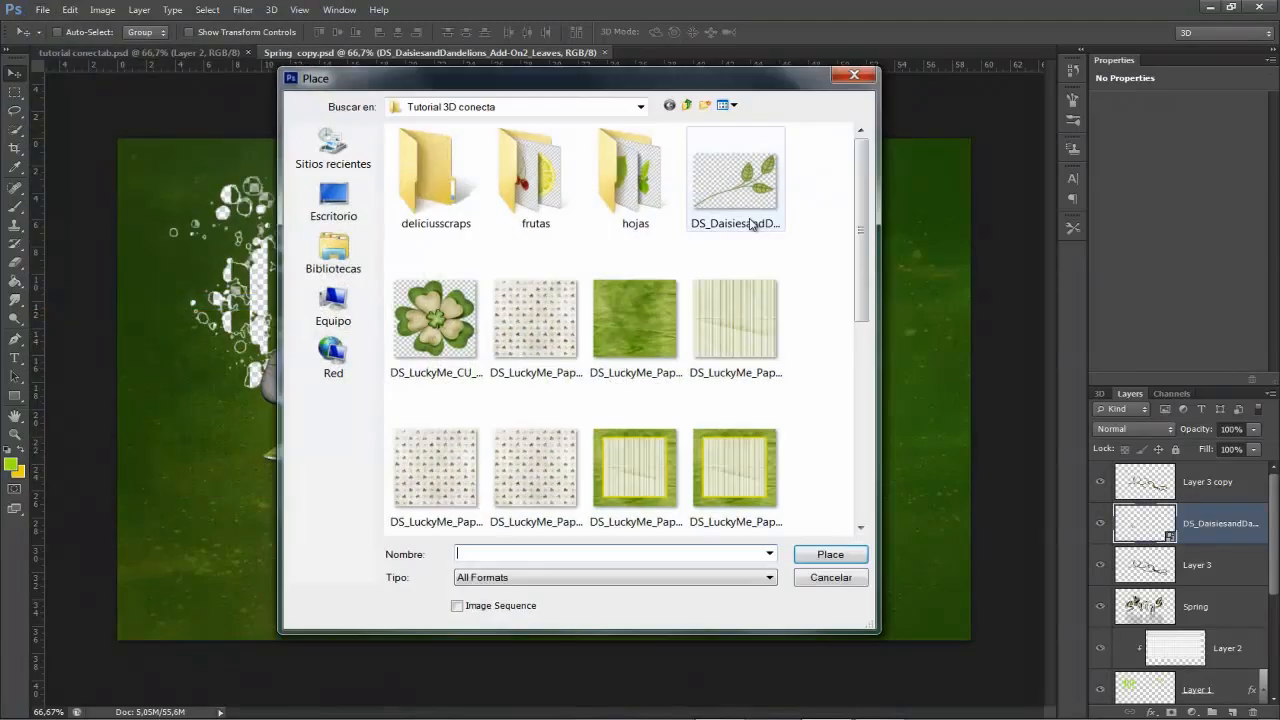
pyautogui.doubleClick(548, 190)
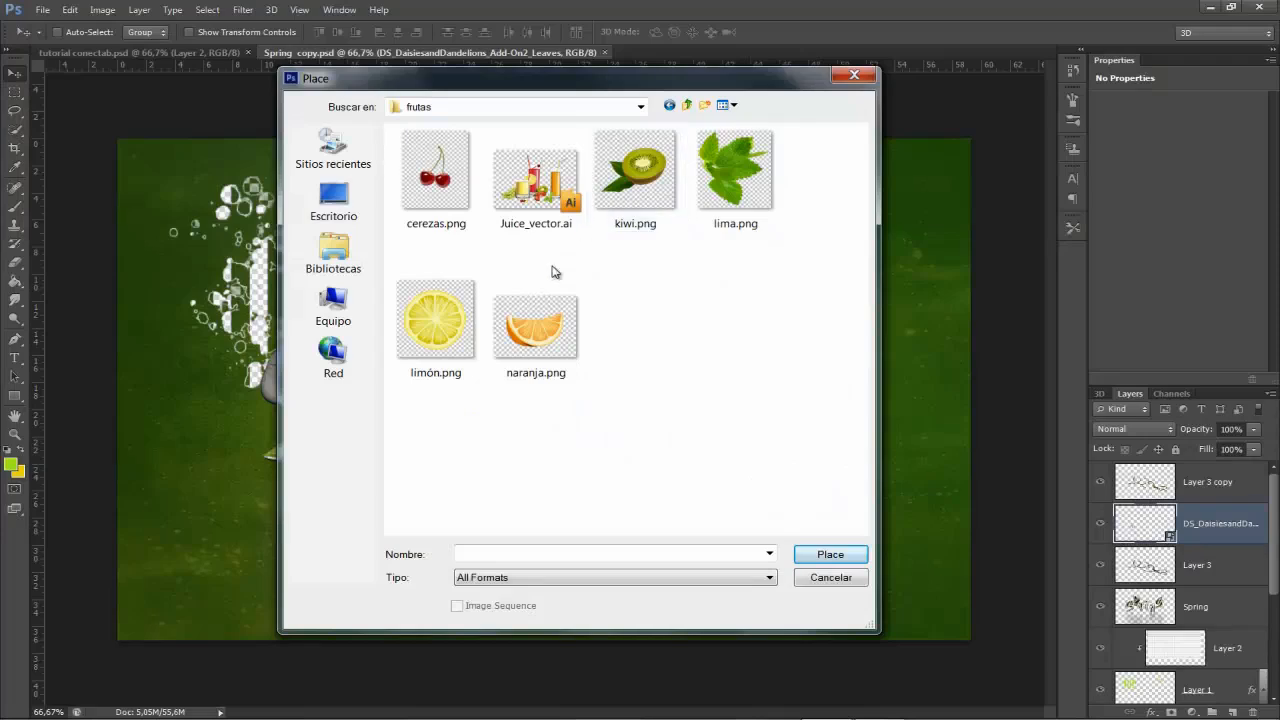
pyautogui.moveTo(510, 78); pyautogui.dragTo(587, 128)
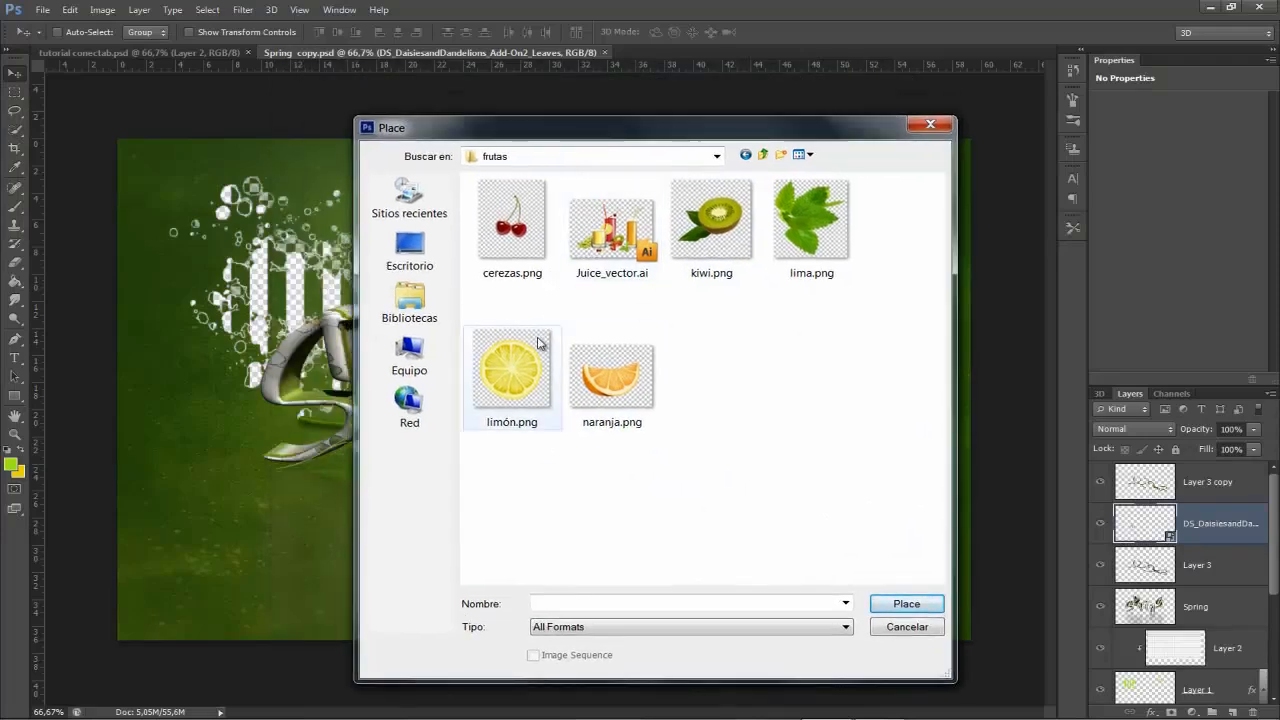
pyautogui.click(512, 390)
pyautogui.press('Return')
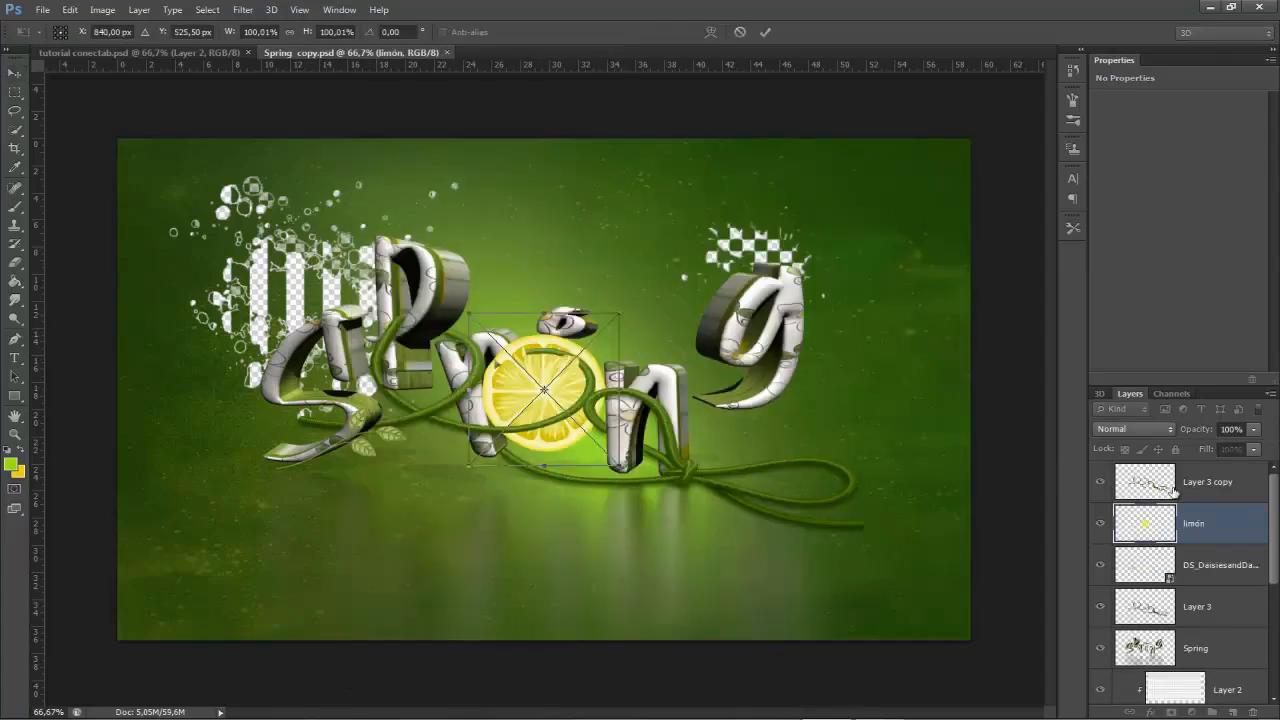
pyautogui.click(765, 32)
pyautogui.moveTo(1212, 512); pyautogui.dragTo(1190, 484)
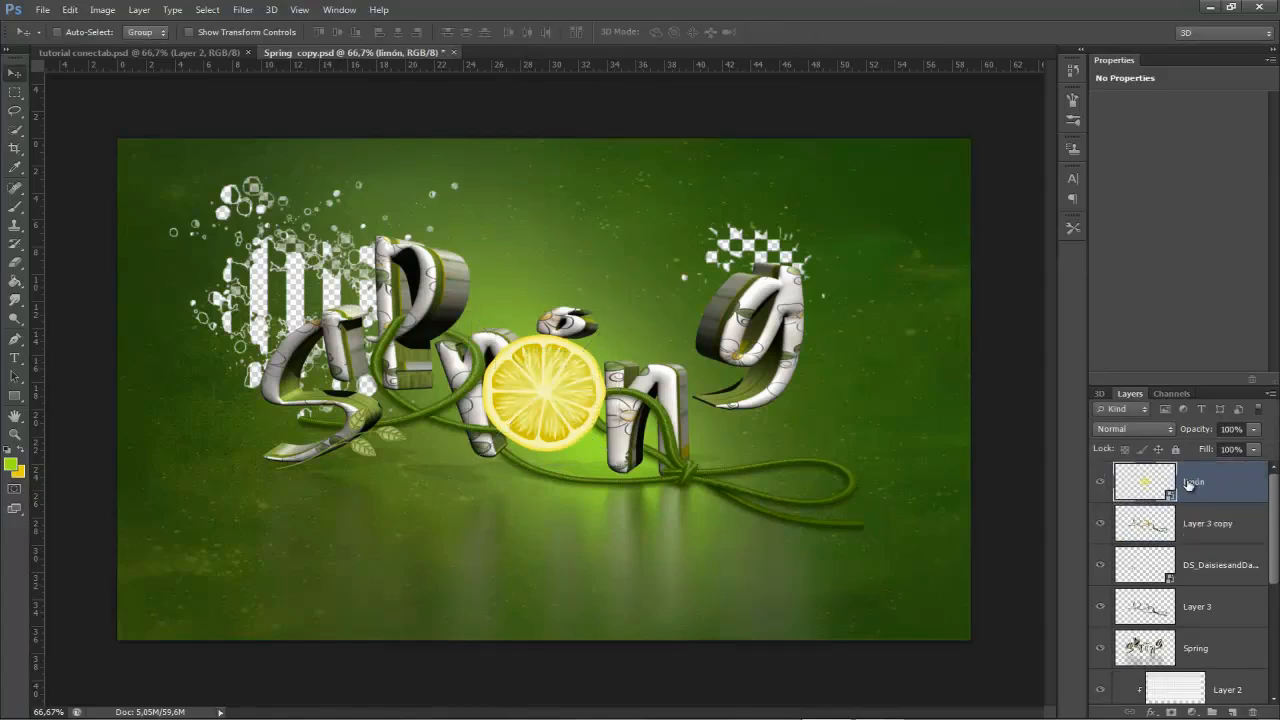
# - Move the lemon slice beneath the base of the letter S and scale it down to a small accent
pyautogui.moveTo(565, 403); pyautogui.dragTo(410, 527)
pyautogui.hotkey('ctrl', 't')
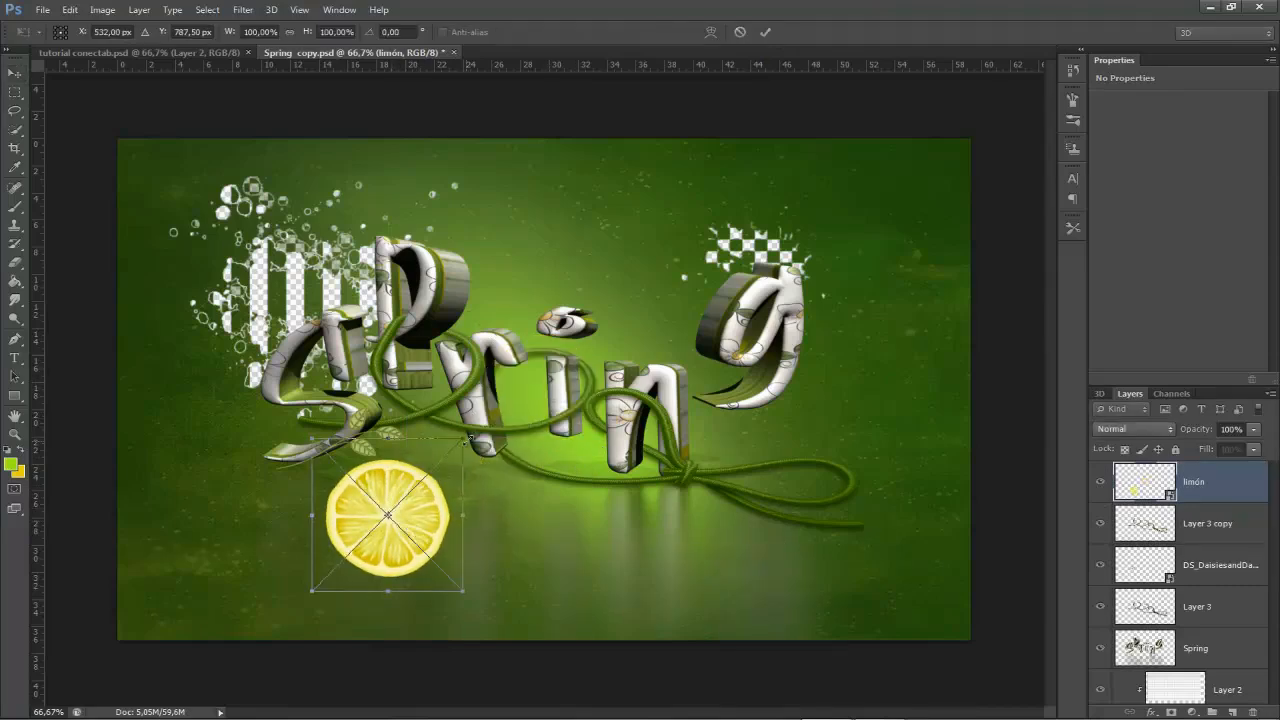
pyautogui.moveTo(465, 457); pyautogui.dragTo(436, 470)
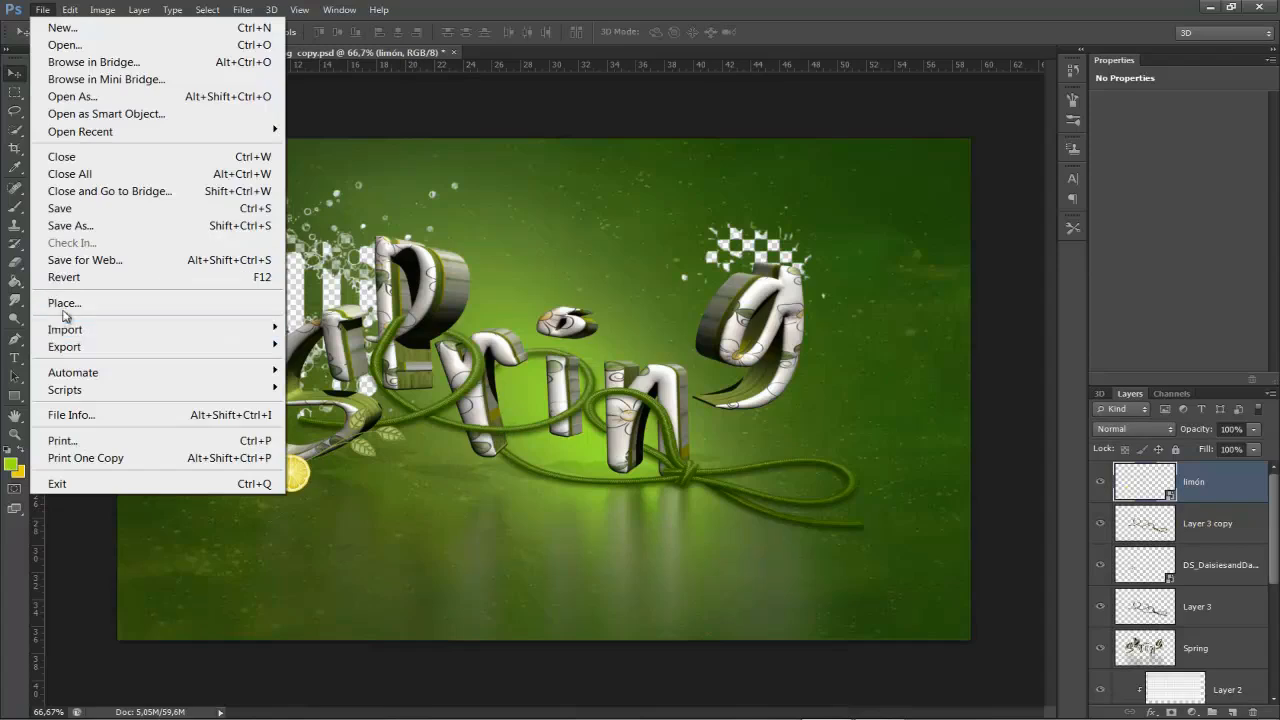
# - Place kiwi.png from the frutas folder
pyautogui.click(40, 295)
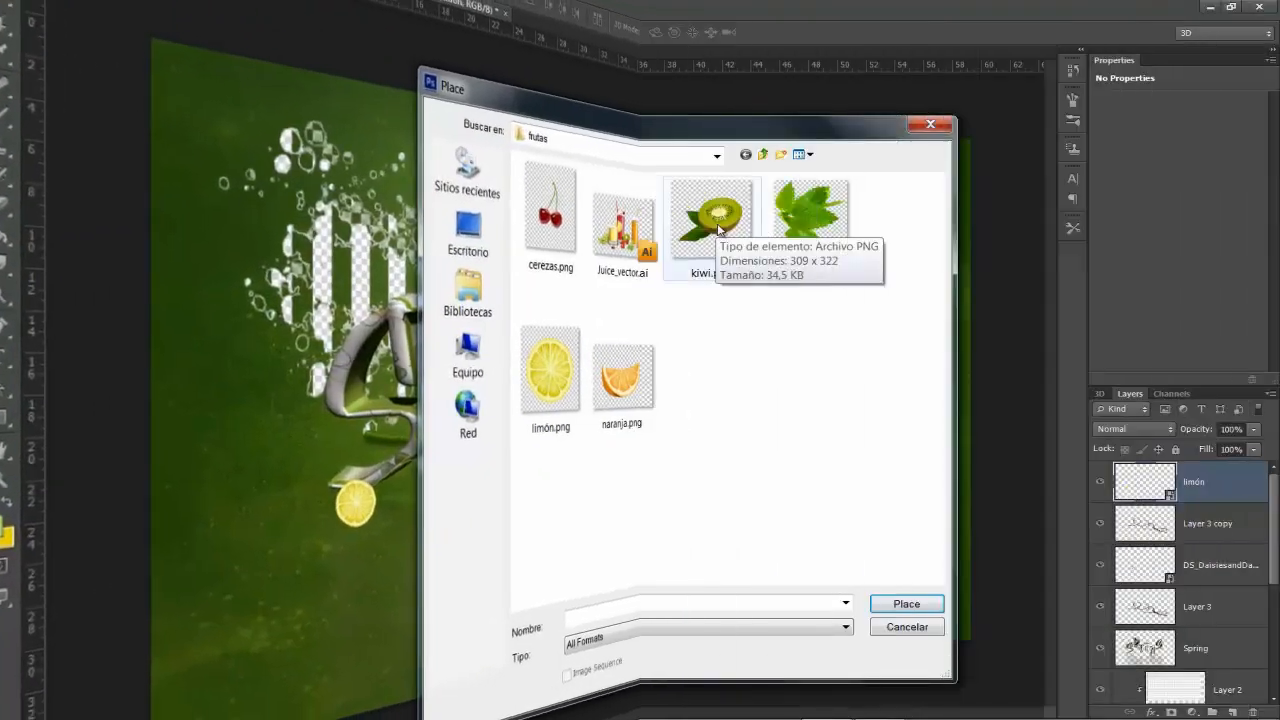
pyautogui.click(719, 230)
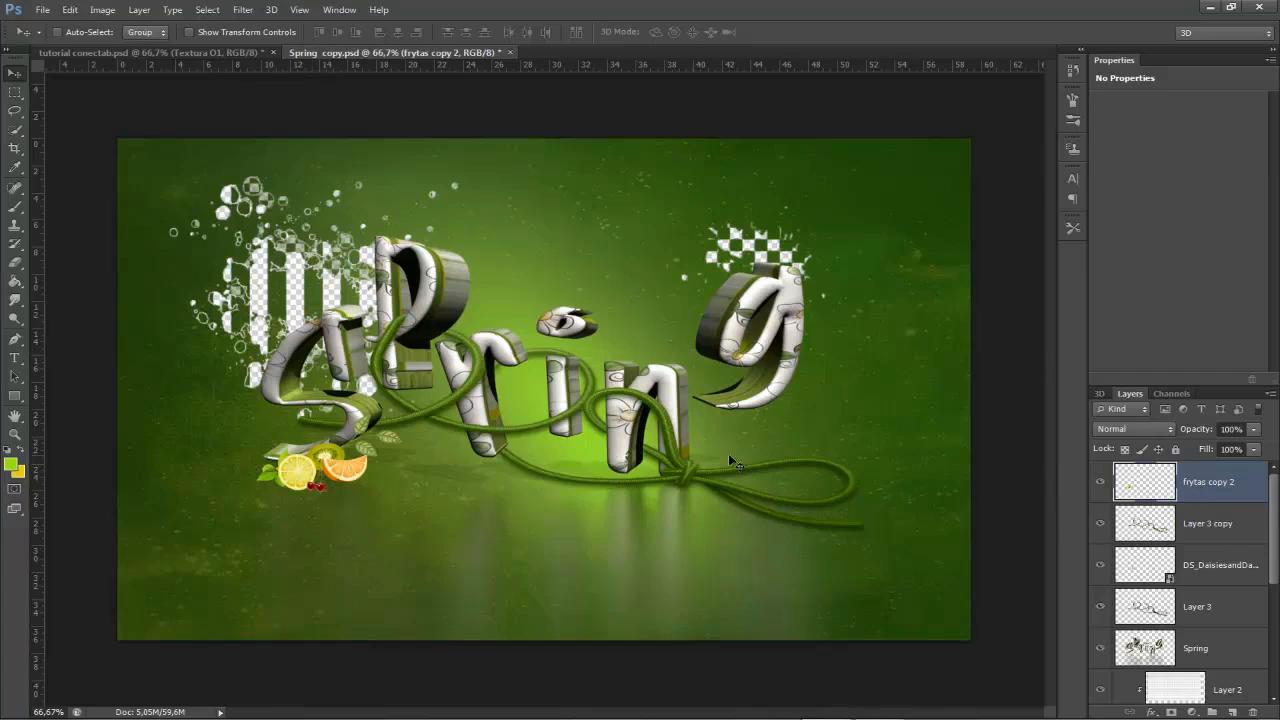
# - Place the Textura 01 image from the parent folder over the fruits at about 51% scale and apply the placement
pyautogui.click(42, 9)
pyautogui.click(70, 300)
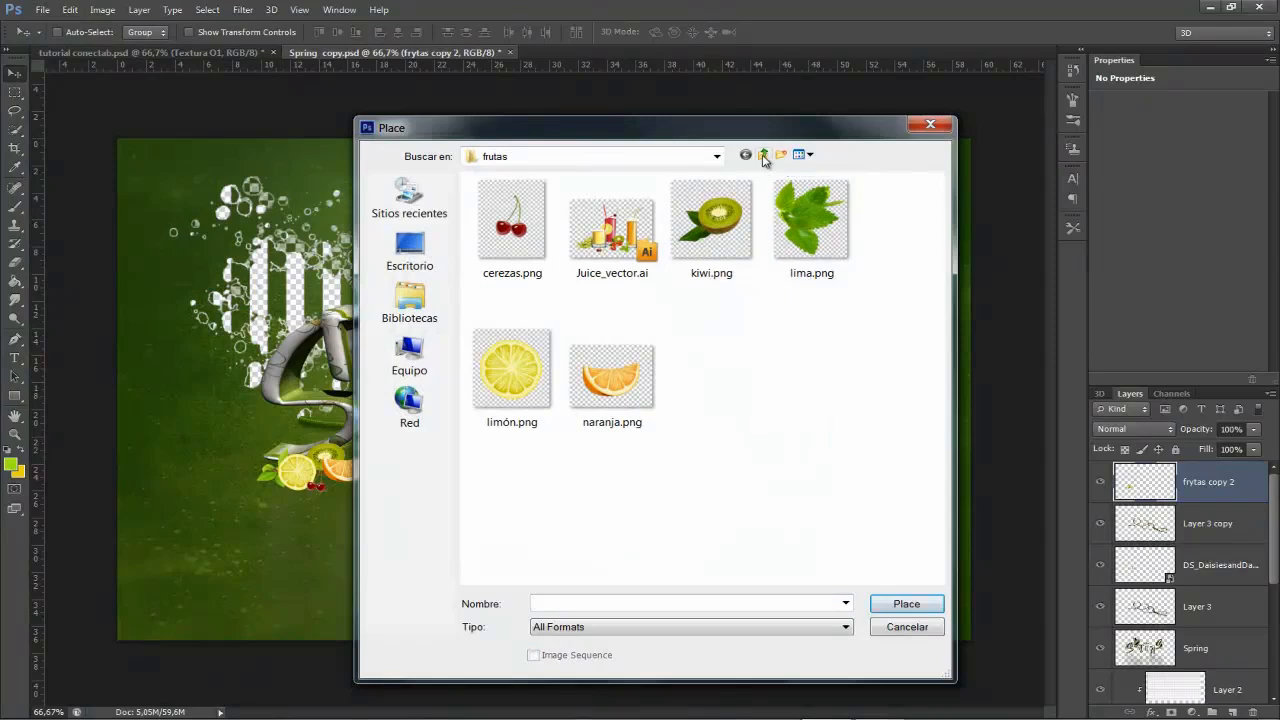
pyautogui.click(763, 155)
pyautogui.scroll(-5, 550, 512)
pyautogui.click(511, 525)
pyautogui.click(940, 604)
pyautogui.moveTo(600, 365); pyautogui.dragTo(373, 456)
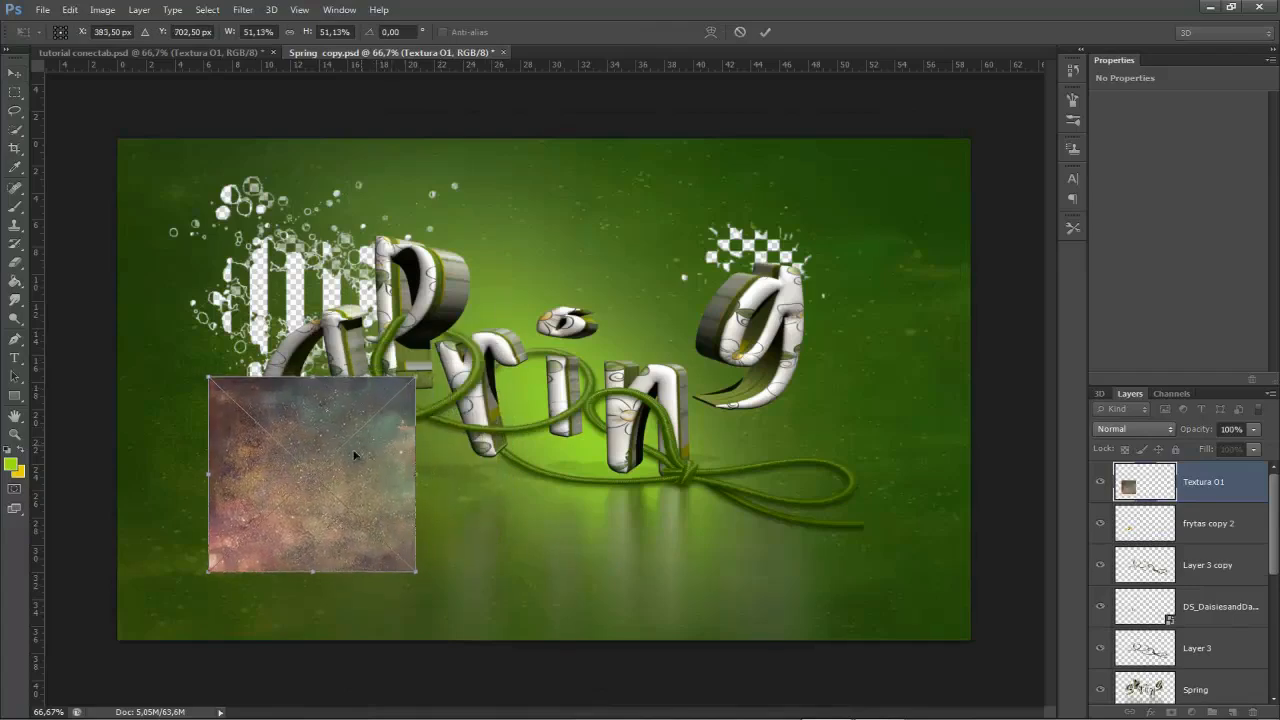
pyautogui.click(765, 33)
# - Load the outline of the frytas copy 2 layer as a selection and clip the Textura 01 layer to the fruits
pyautogui.click(1212, 528)
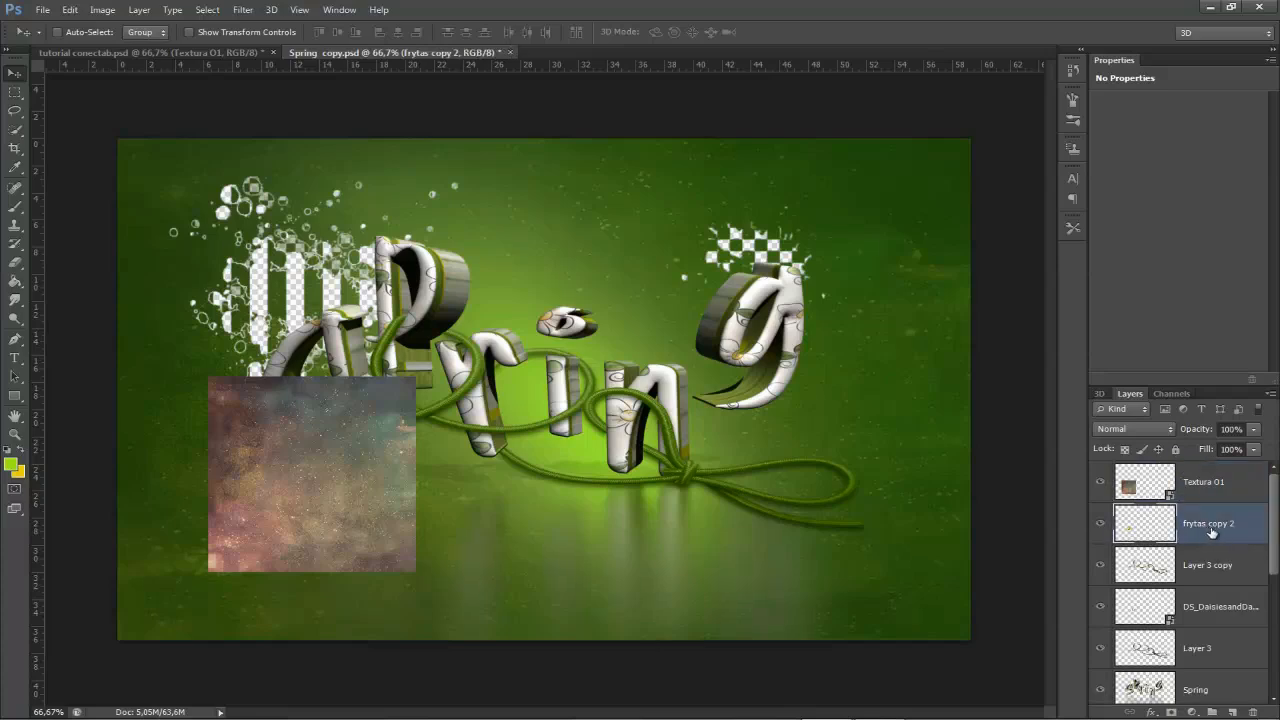
pyautogui.keyDown('ctrl'); pyautogui.click(1128, 533); pyautogui.keyUp('ctrl')
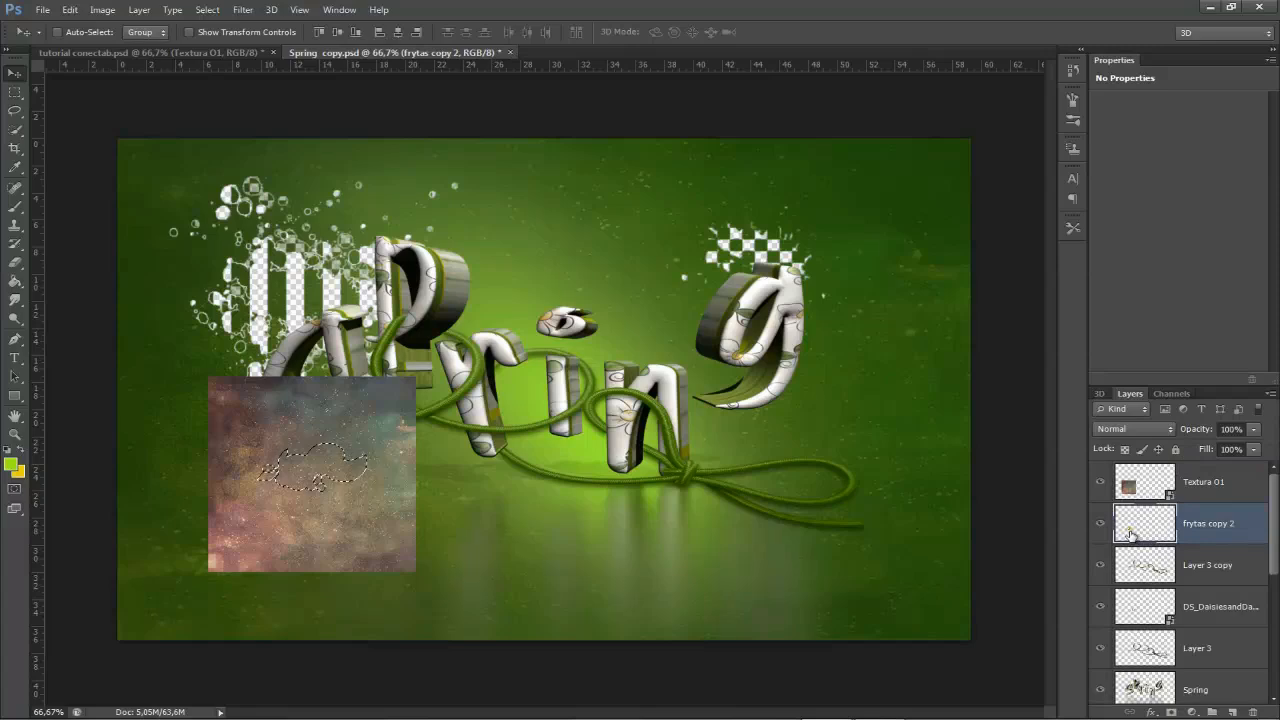
pyautogui.click(1187, 496)
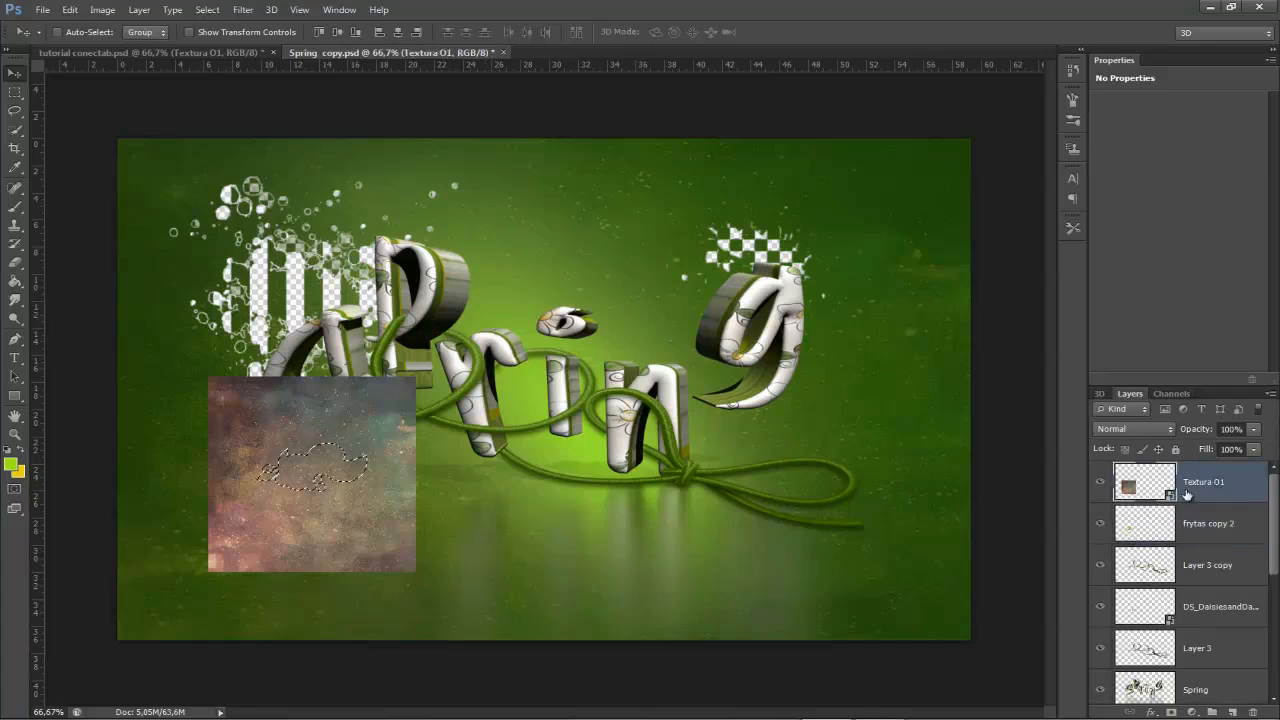
pyautogui.rightClick(1232, 487)
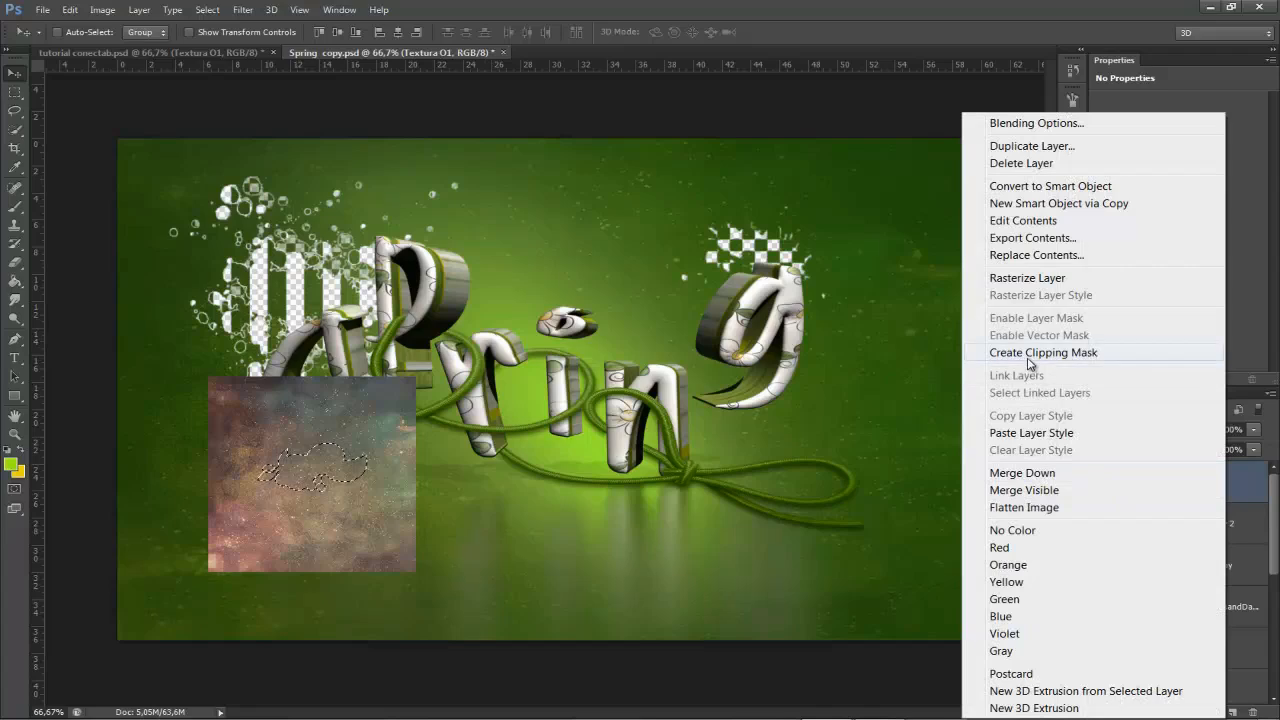
pyautogui.click(1040, 434)
# - Set the blend mode of Textura 01 to Soft Light and scale the texture down around the fruits
pyautogui.click(1135, 429)
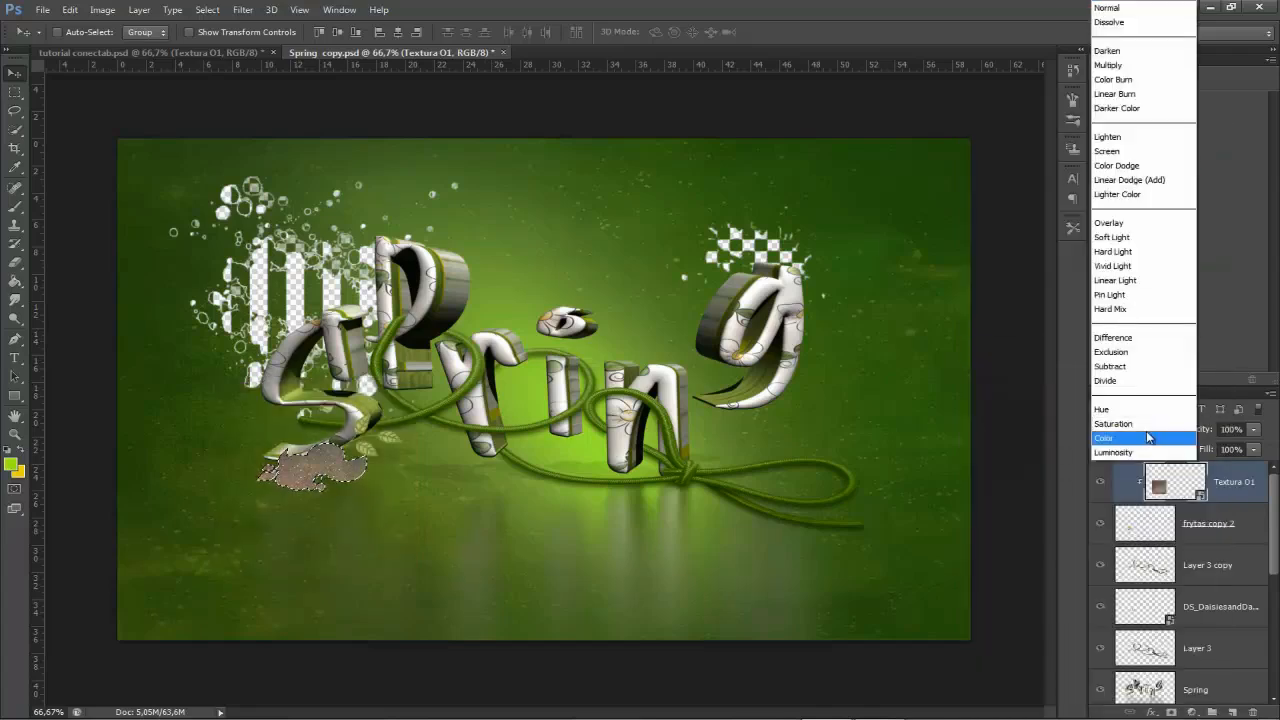
pyautogui.click(1110, 237)
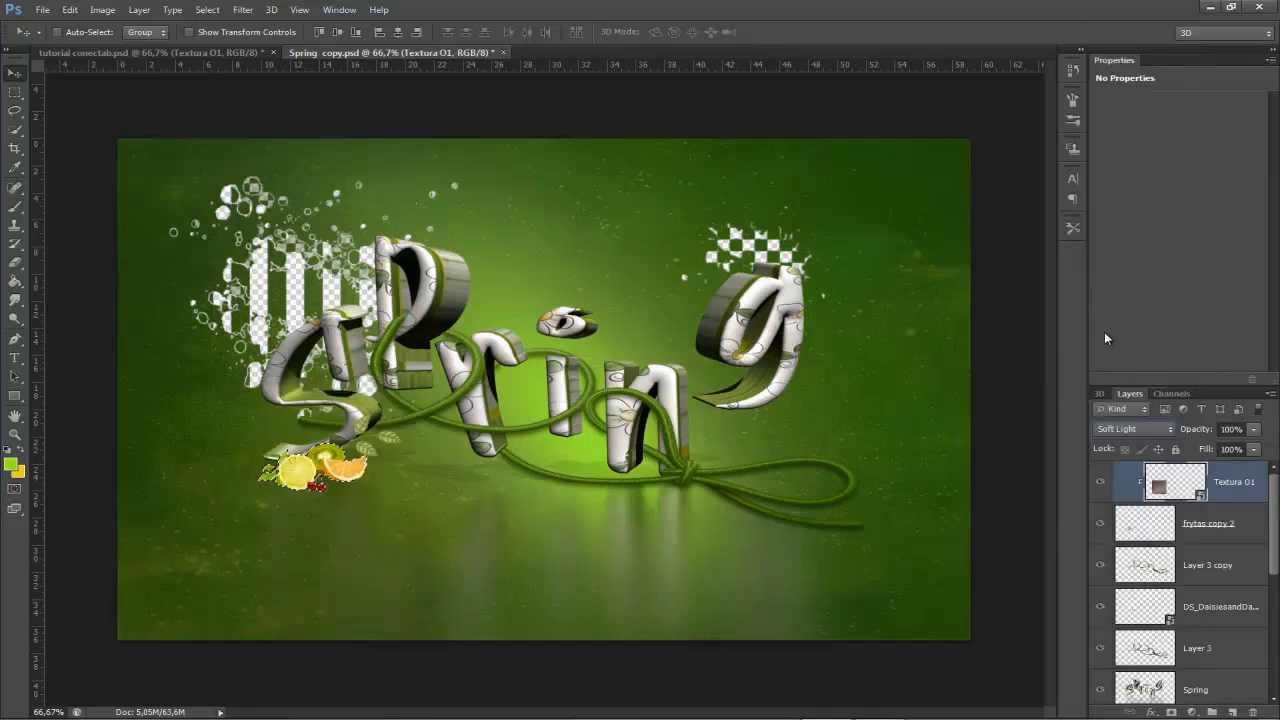
pyautogui.hotkey('ctrl', '+')
pyautogui.moveTo(200, 490); pyautogui.dragTo(222, 550)
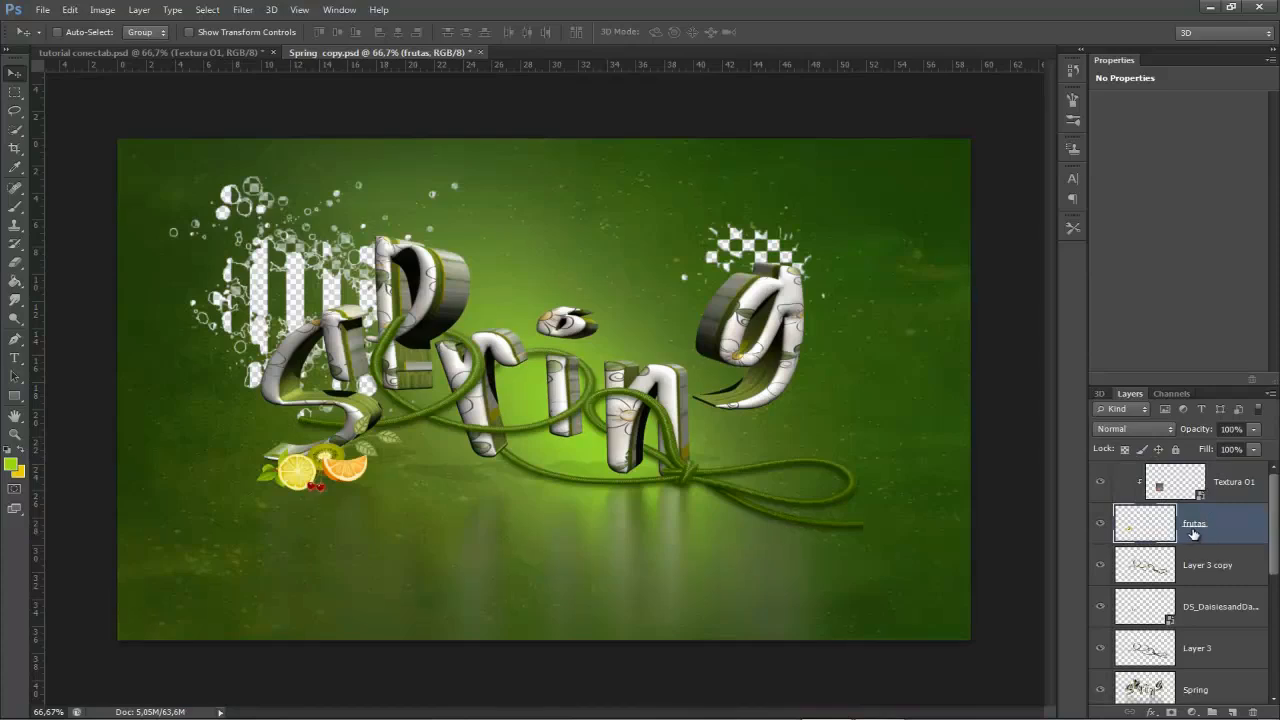
# - Duplicate the frutas layer and clip Textura 01 to the copy
pyautogui.moveTo(1217, 535); pyautogui.dragTo(1232, 712)
pyautogui.click(1212, 482)
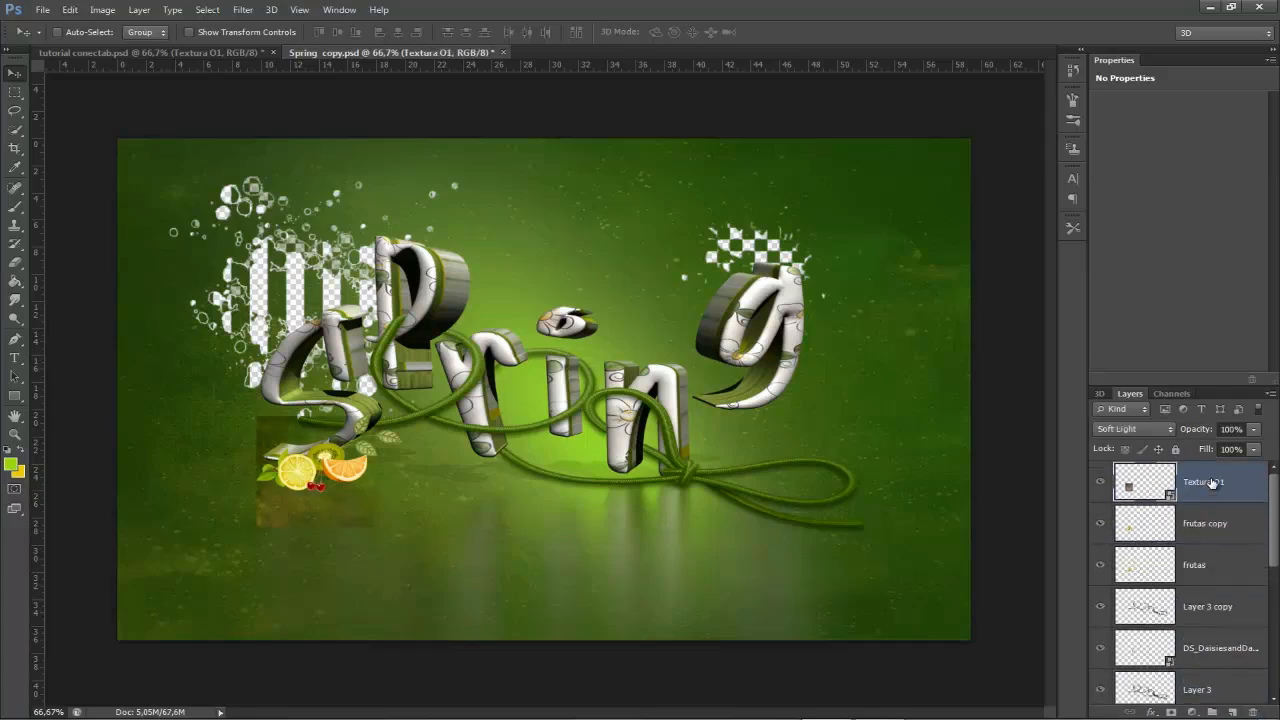
pyautogui.rightClick(1212, 482)
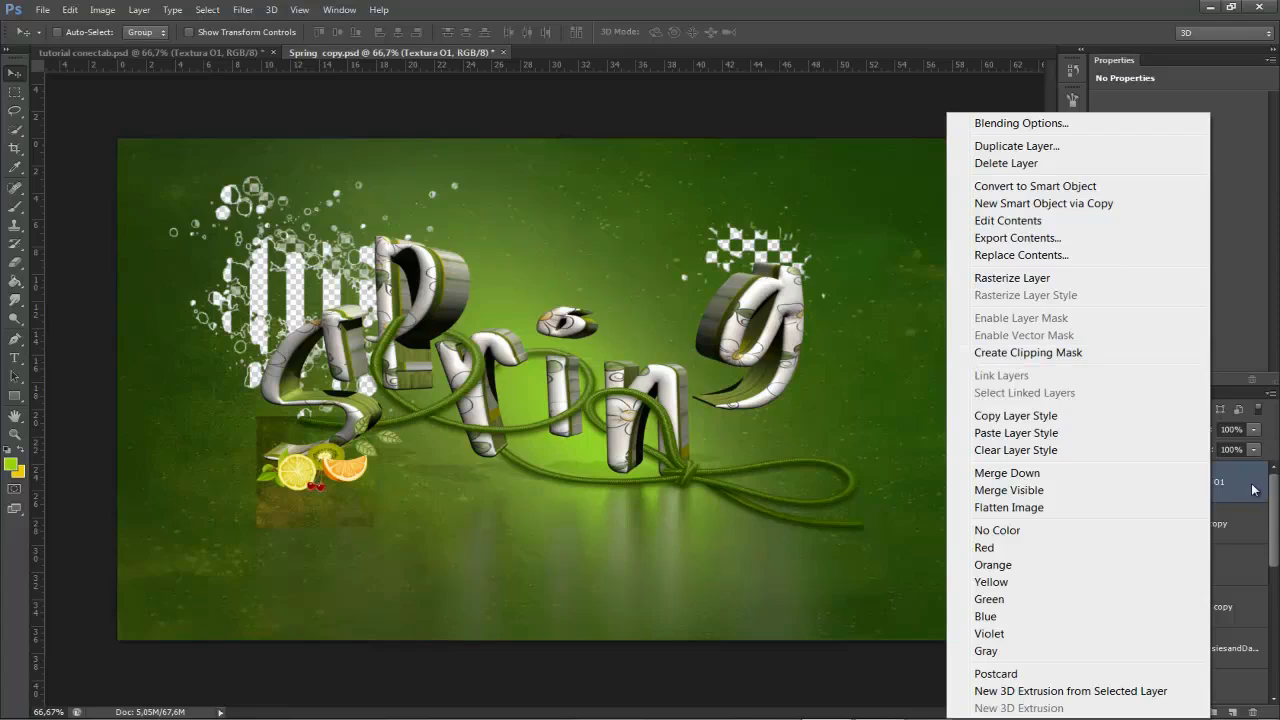
pyautogui.click(1252, 489)
pyautogui.hotkey('ctrl', 'alt', 'g')
# - Select the original frutas layer and set up the Smudge tool with the 282 px splatter brush tip at 49% strength
pyautogui.click(1210, 574)
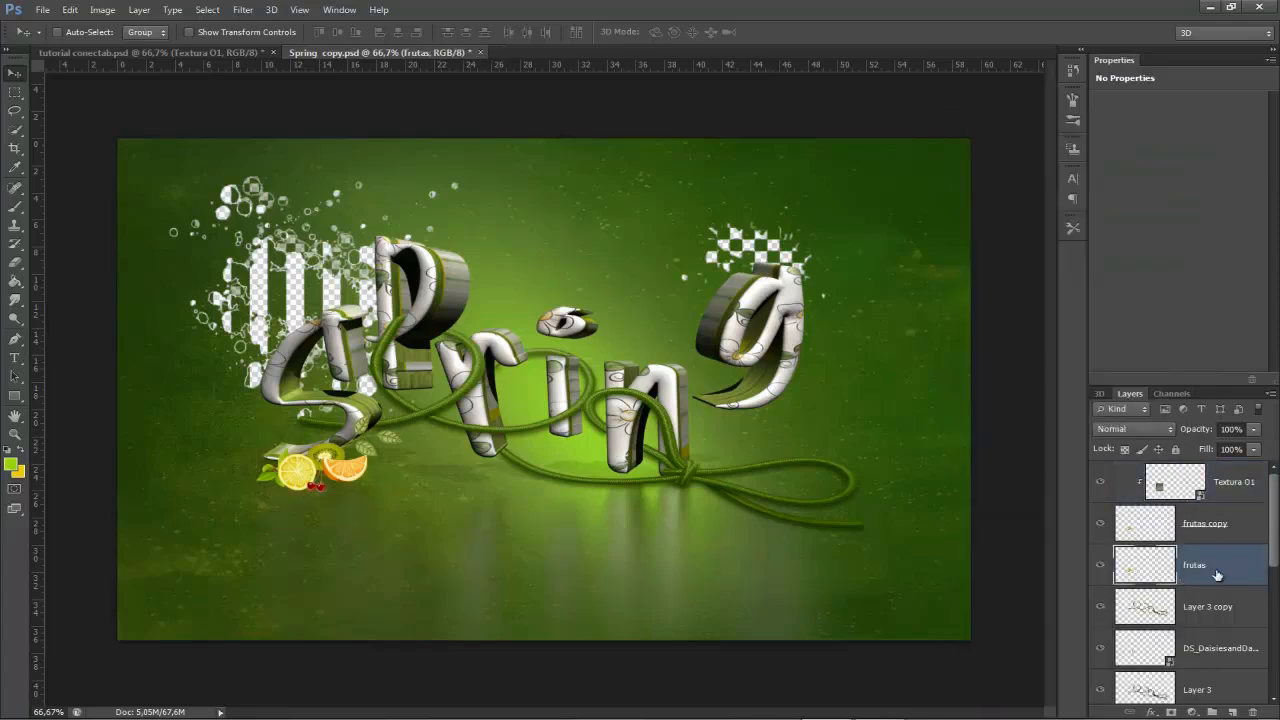
pyautogui.click(1214, 525)
pyautogui.click(1211, 562)
pyautogui.click(1215, 541)
pyautogui.click(1200, 570)
pyautogui.click(16, 302)
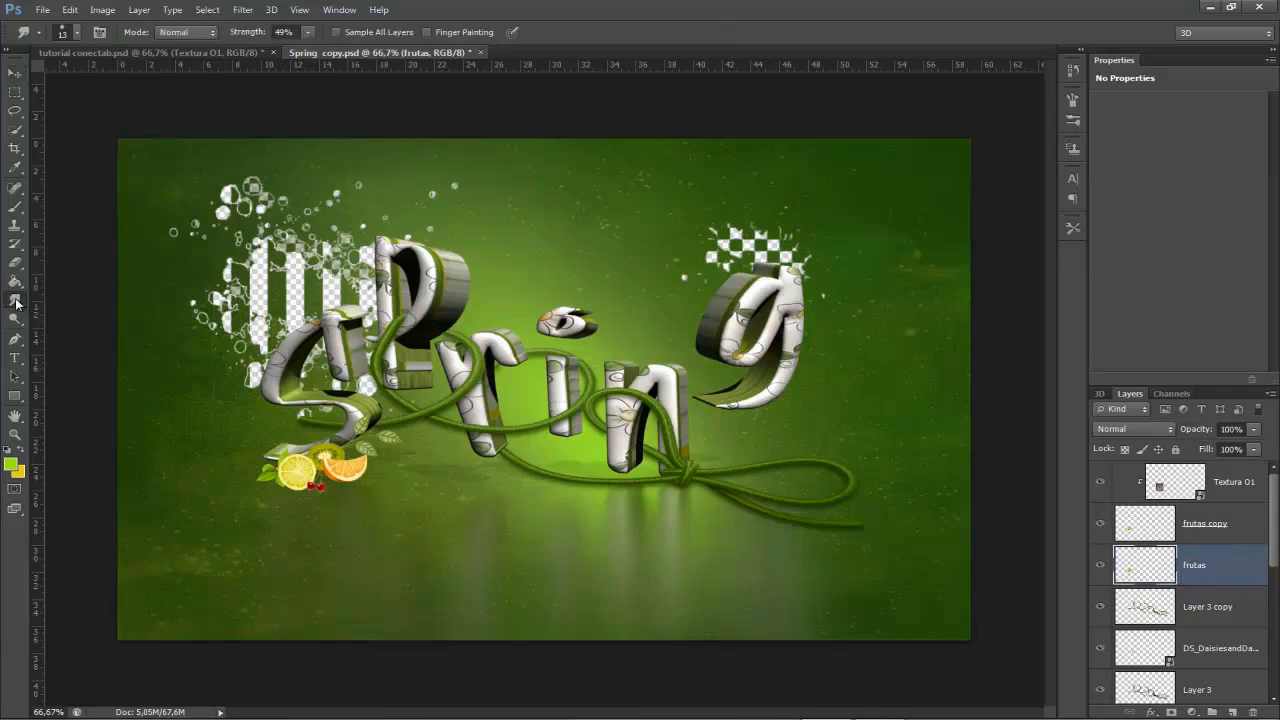
pyautogui.click(77, 35)
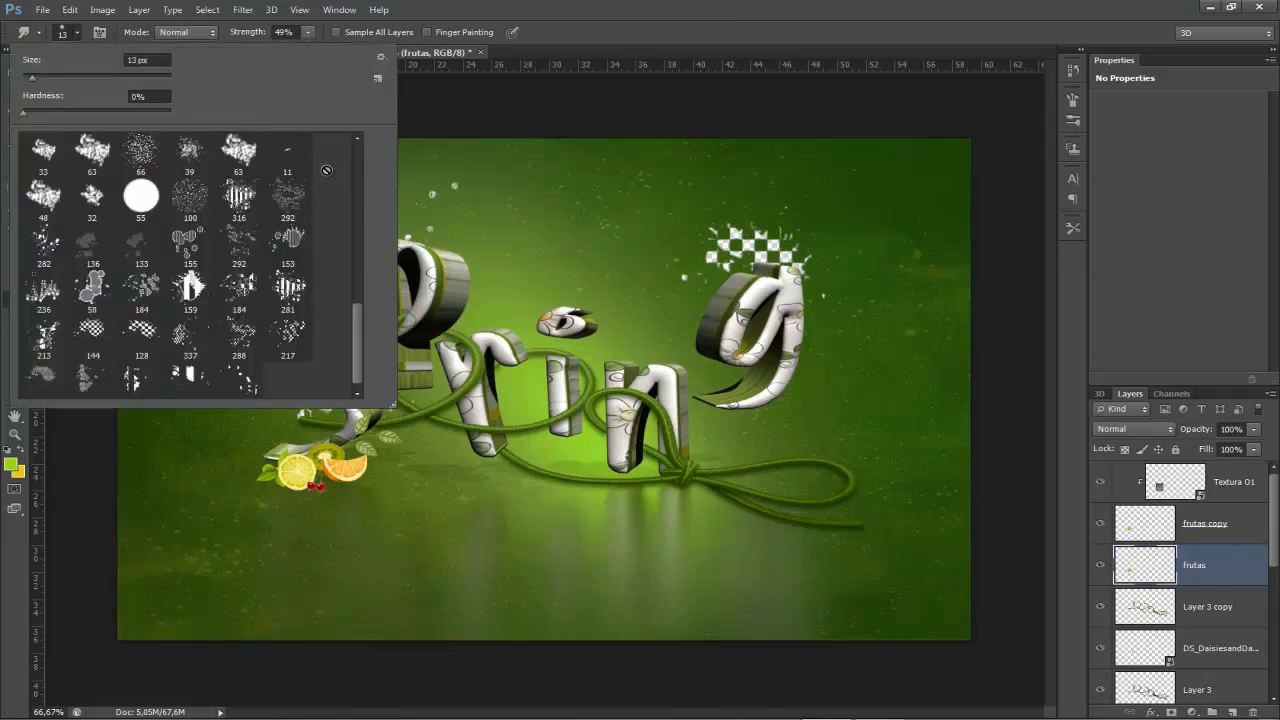
pyautogui.click(43, 240)
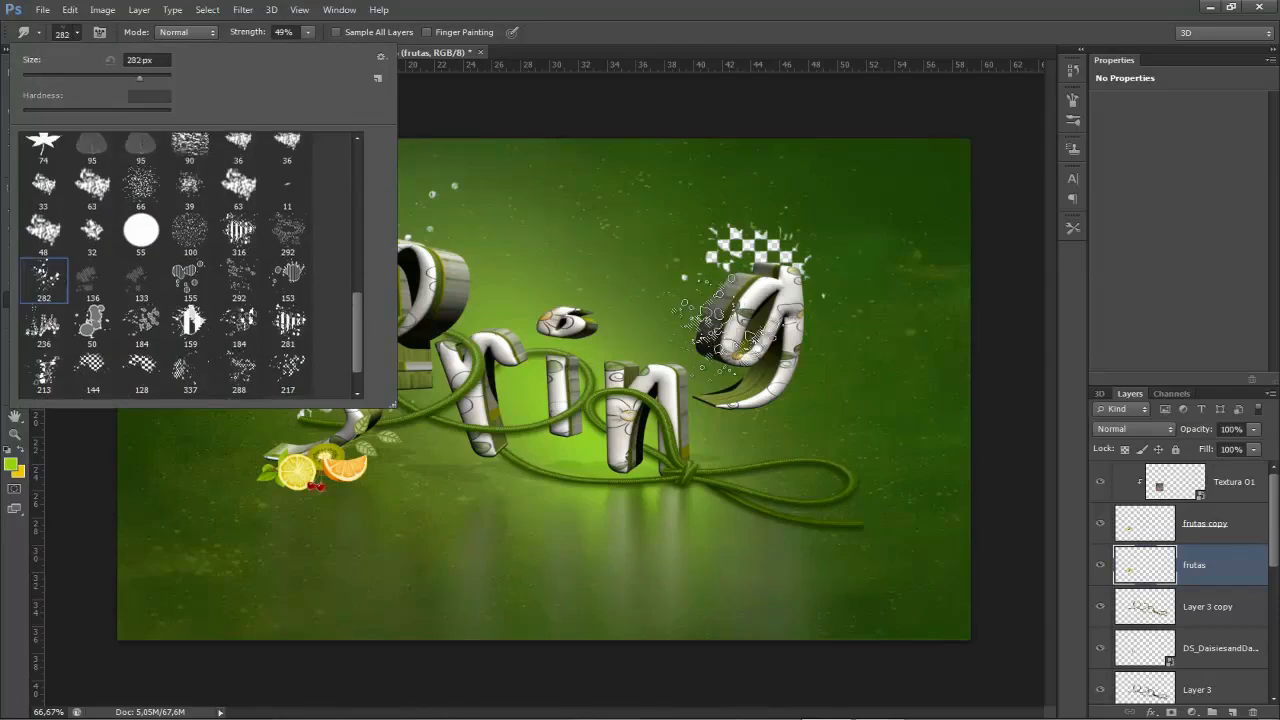
# - Smudge the fruit edges outward on the frutas layer with the brush at 171 px and set the layer's blend mode to Soft Light
pyautogui.moveTo(450, 477); pyautogui.dragTo(414, 478)
pyautogui.hotkey('ctrl', '+')
pyautogui.moveTo(360, 440); pyautogui.dragTo(507, 347)
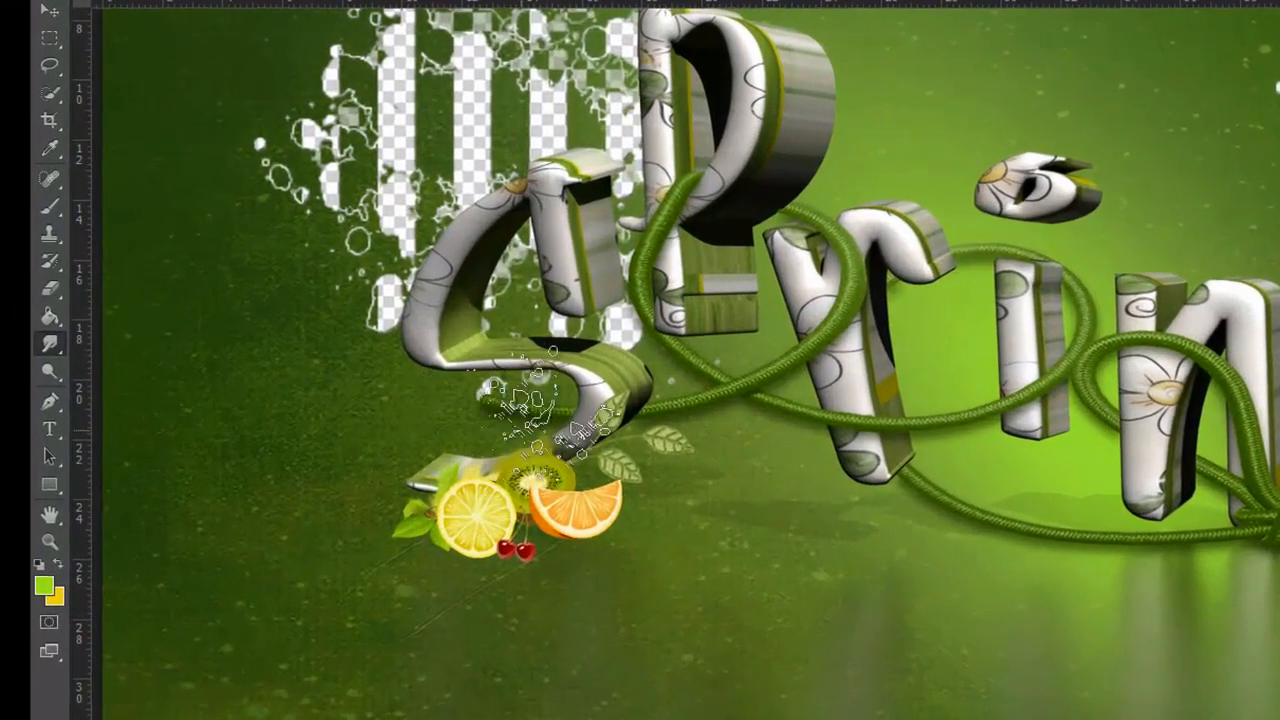
pyautogui.moveTo(575, 430)
pyautogui.mouseDown()
pyautogui.moveTo(635, 480)
pyautogui.moveTo(635, 510)
pyautogui.moveTo(565, 510)
pyautogui.moveTo(610, 535)
pyautogui.moveTo(580, 530)
pyautogui.moveTo(600, 550)
pyautogui.moveTo(570, 540)
pyautogui.moveTo(570, 565)
pyautogui.moveTo(560, 540)
pyautogui.moveTo(530, 555)
pyautogui.moveTo(540, 568)
pyautogui.moveTo(510, 560)
pyautogui.moveTo(435, 590)
pyautogui.moveTo(450, 565)
pyautogui.moveTo(405, 532)
pyautogui.mouseUp()
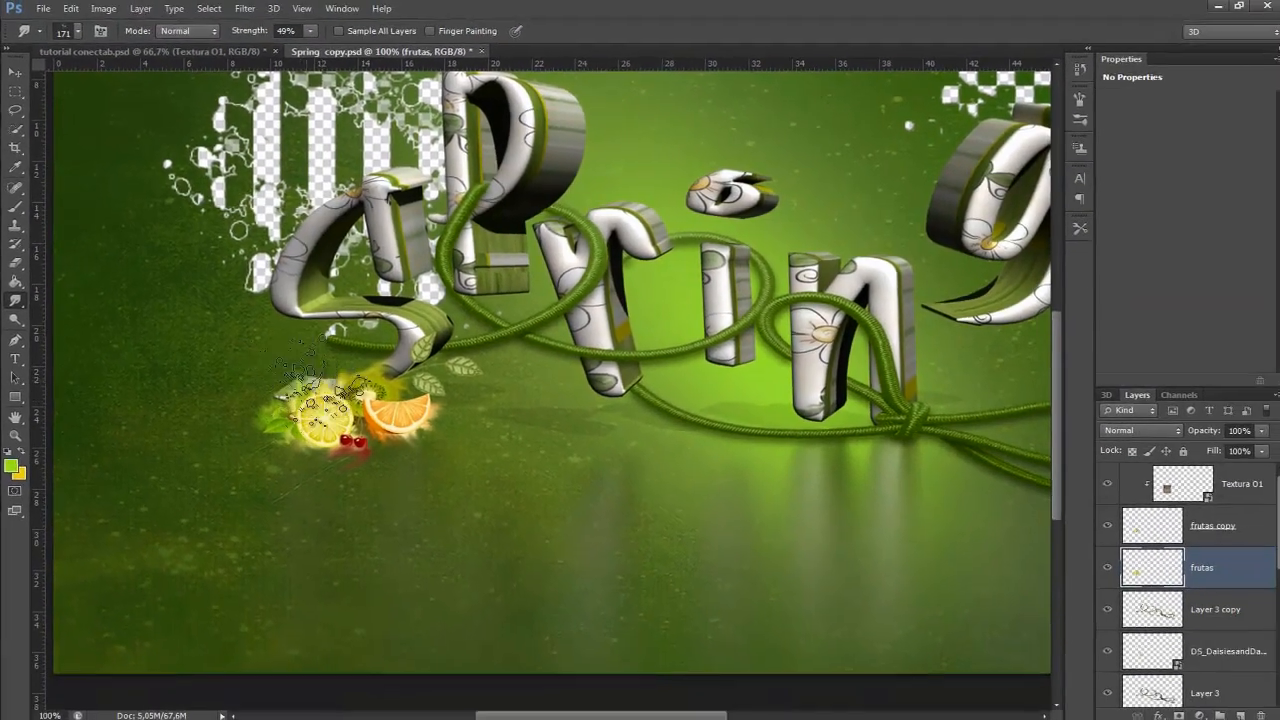
pyautogui.moveTo(322, 388)
pyautogui.mouseDown()
pyautogui.moveTo(384, 423)
pyautogui.moveTo(379, 443)
pyautogui.moveTo(407, 473)
pyautogui.moveTo(284, 442)
pyautogui.mouseUp()
pyautogui.hotkey('ctrl', '-')
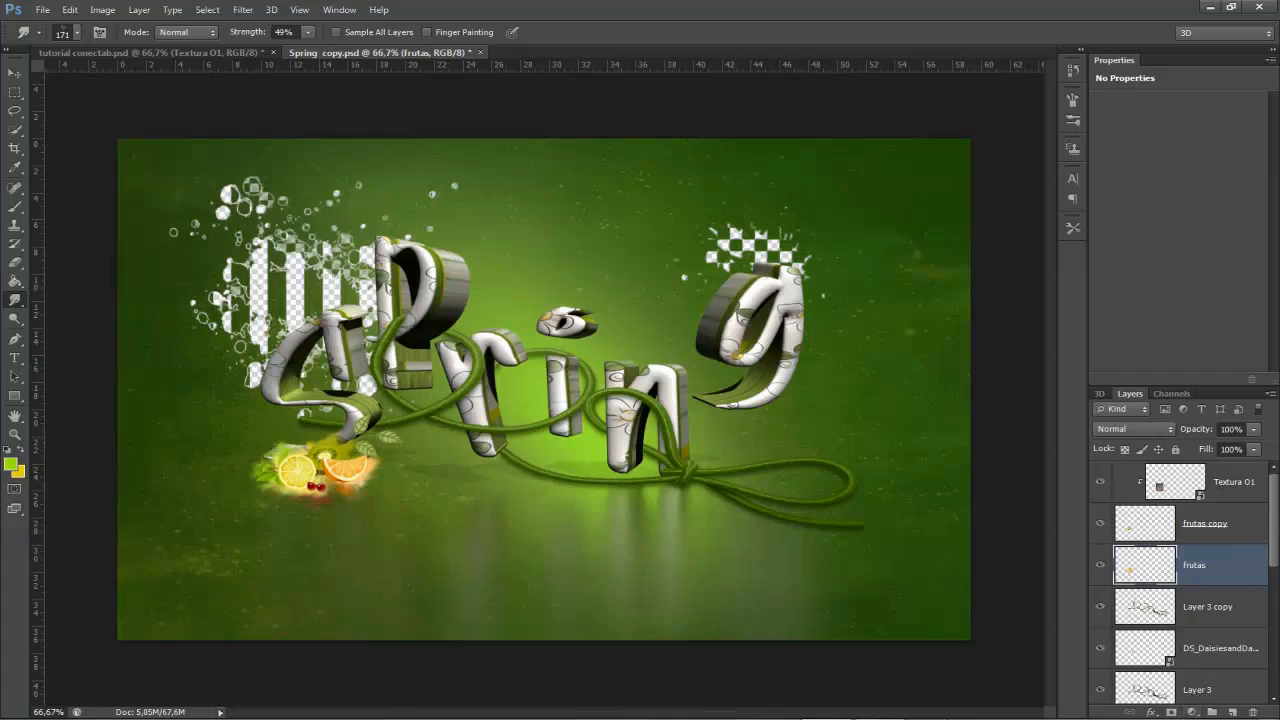
pyautogui.scroll(-1, 1167, 465)
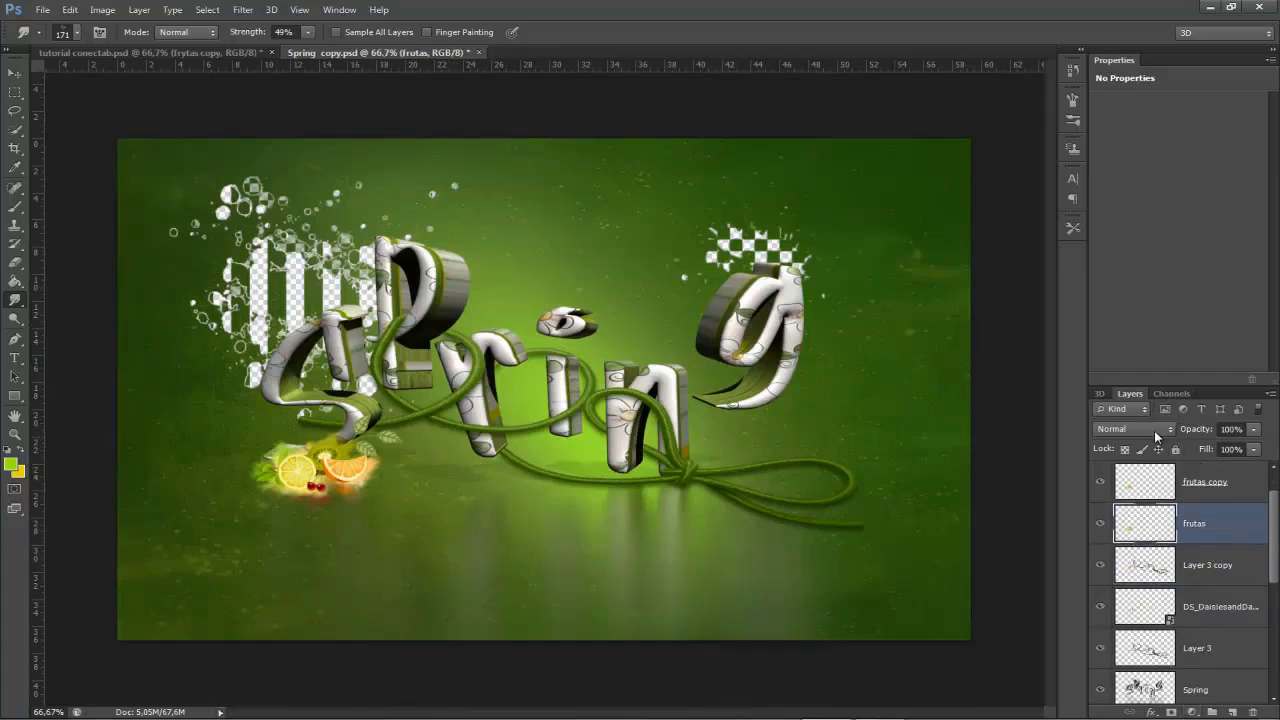
pyautogui.click(1154, 430)
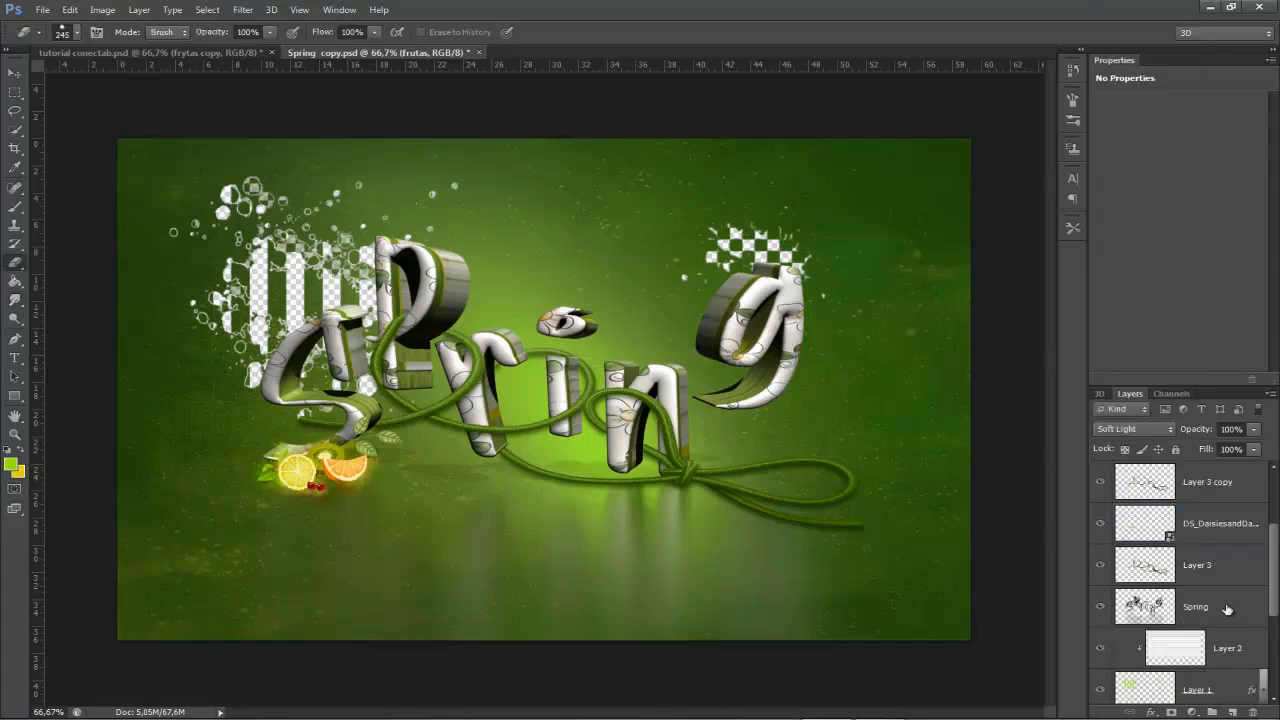
# - Duplicate the Spring layer and hide the copy
pyautogui.click(1231, 614)
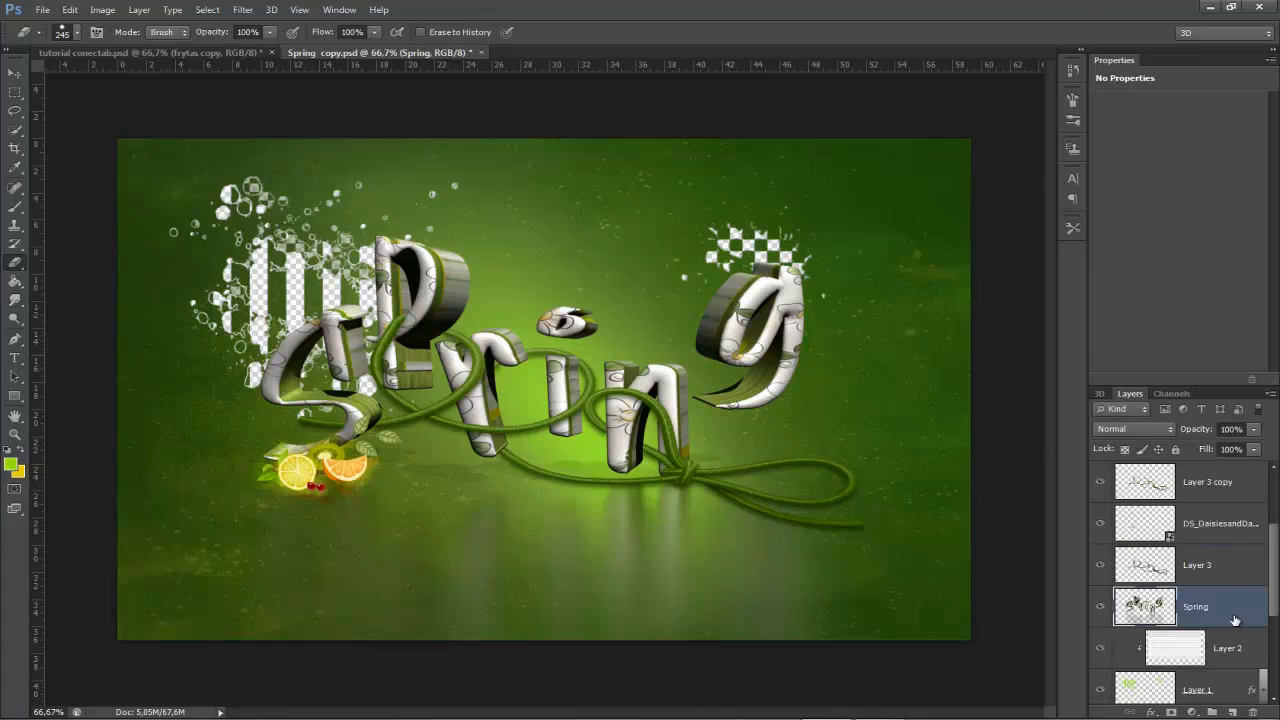
pyautogui.moveTo(1233, 616); pyautogui.dragTo(1233, 712)
pyautogui.click(1101, 490)
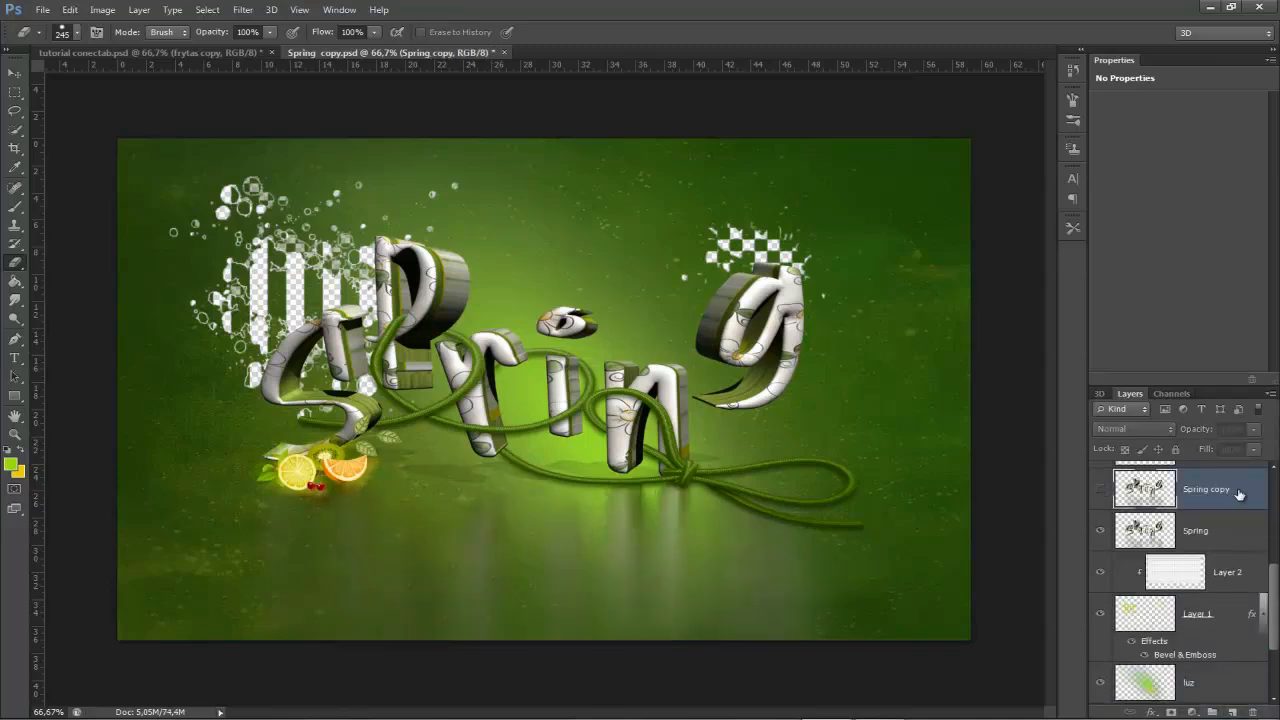
# - Erase the reflections below the letters on the original Spring layer with a soft round Eraser
pyautogui.click(1188, 535)
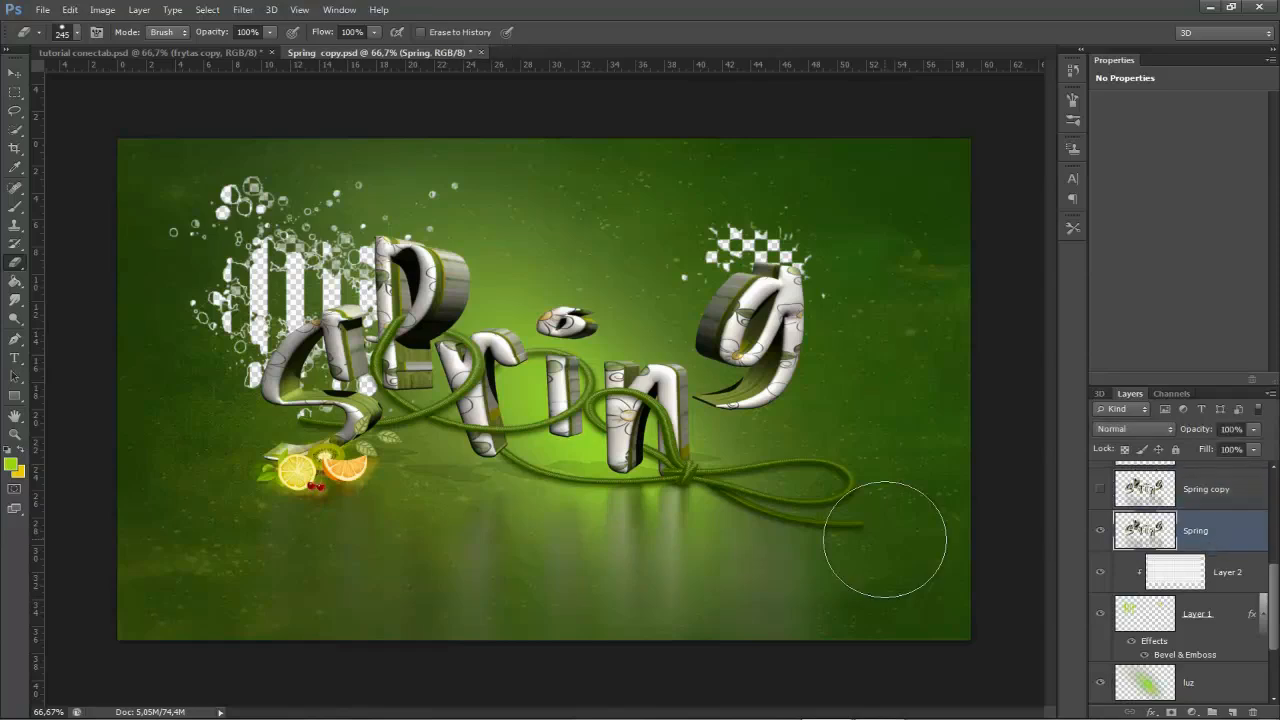
pyautogui.moveTo(430, 552)
pyautogui.mouseDown()
pyautogui.moveTo(536, 557)
pyautogui.moveTo(472, 555)
pyautogui.moveTo(656, 541)
pyautogui.moveTo(802, 574)
pyautogui.moveTo(710, 604)
pyautogui.moveTo(436, 628)
pyautogui.moveTo(361, 589)
pyautogui.moveTo(378, 546)
pyautogui.moveTo(359, 519)
pyautogui.moveTo(289, 508)
pyautogui.moveTo(267, 541)
pyautogui.moveTo(274, 626)
pyautogui.moveTo(267, 577)
pyautogui.mouseUp()
pyautogui.moveTo(546, 540)
pyautogui.keyDown('alt'); pyautogui.mouseDown()
pyautogui.moveTo(492, 531)
pyautogui.moveTo(524, 531)
pyautogui.mouseUp(); pyautogui.keyUp('alt')
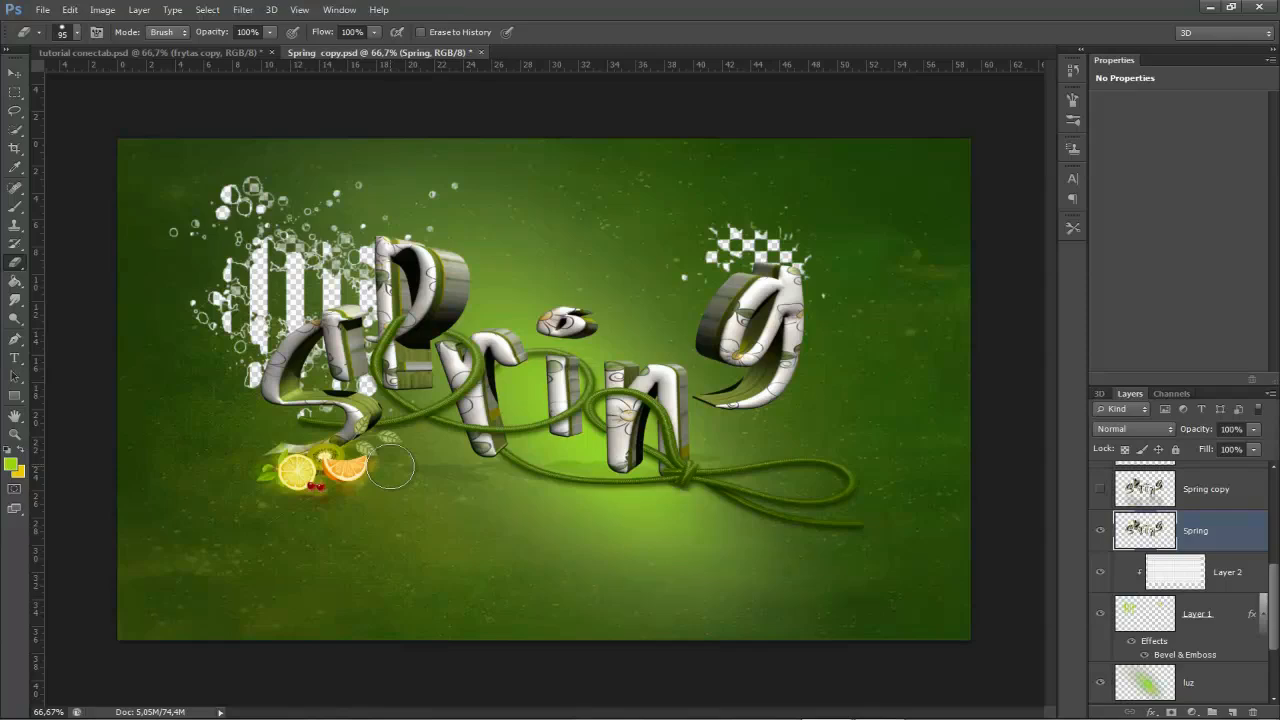
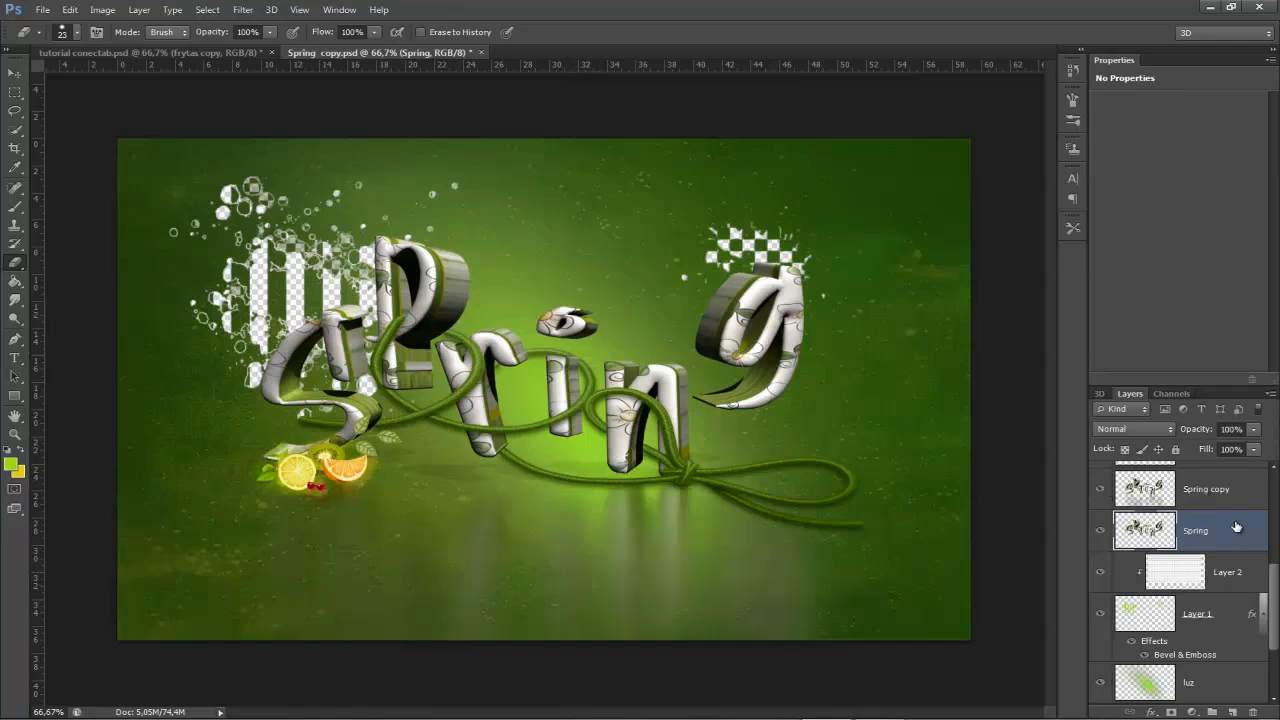
# - Smudge the letter edges outward on the Spring layer with the 171 px splatter brush, then set the layer to Luminosity with reduced opacity
pyautogui.click(15, 299)
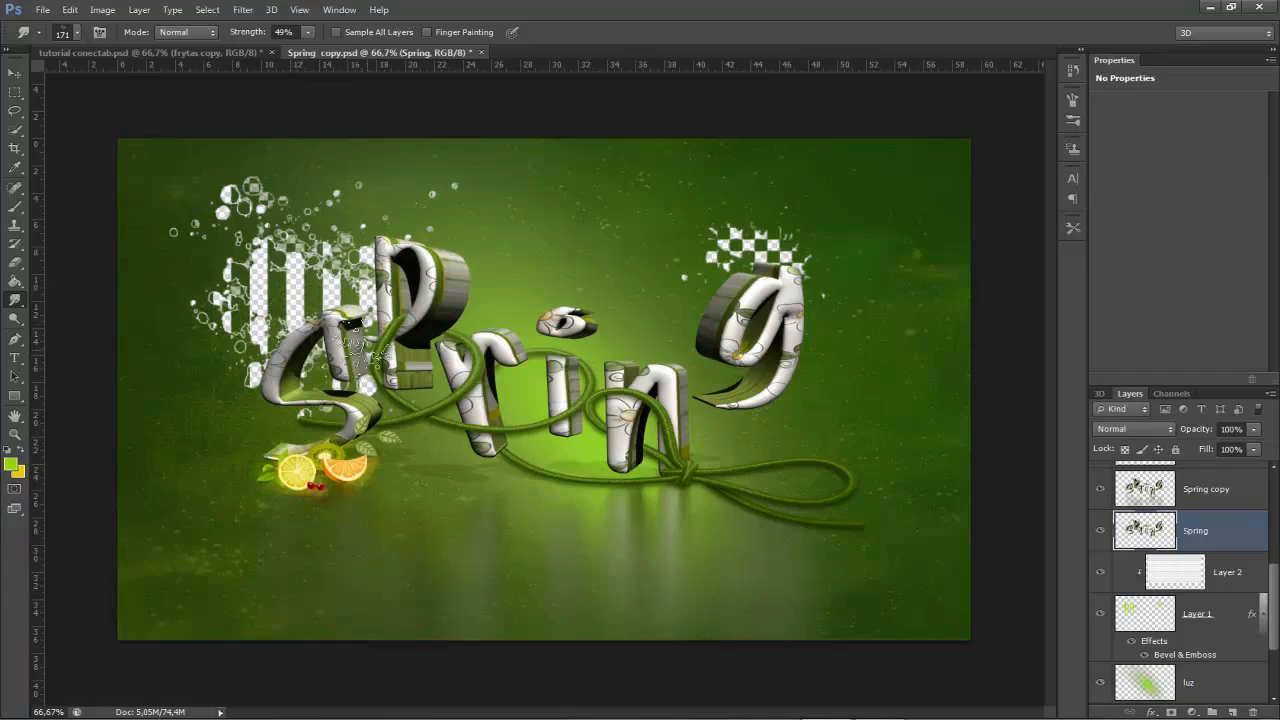
pyautogui.moveTo(412, 242)
pyautogui.mouseDown()
pyautogui.moveTo(460, 237)
pyautogui.moveTo(440, 260)
pyautogui.moveTo(505, 247)
pyautogui.moveTo(470, 264)
pyautogui.moveTo(482, 287)
pyautogui.moveTo(460, 287)
pyautogui.moveTo(500, 302)
pyautogui.moveTo(460, 307)
pyautogui.moveTo(430, 332)
pyautogui.moveTo(440, 347)
pyautogui.moveTo(415, 352)
pyautogui.moveTo(445, 359)
pyautogui.moveTo(410, 367)
pyautogui.moveTo(430, 387)
pyautogui.moveTo(395, 387)
pyautogui.moveTo(370, 412)
pyautogui.moveTo(335, 377)
pyautogui.moveTo(310, 397)
pyautogui.moveTo(330, 357)
pyautogui.moveTo(390, 427)
pyautogui.moveTo(350, 422)
pyautogui.moveTo(330, 462)
pyautogui.moveTo(305, 430)
pyautogui.moveTo(310, 447)
pyautogui.moveTo(260, 453)
pyautogui.mouseUp()
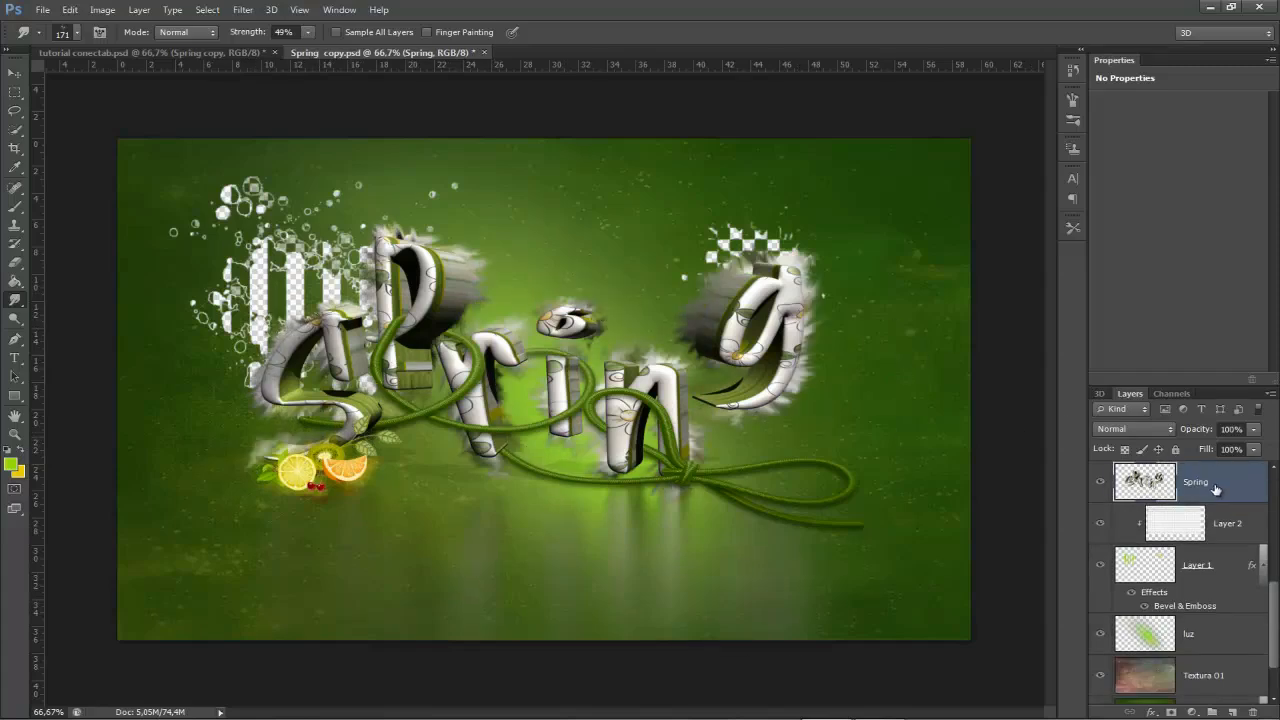
pyautogui.click(1130, 434)
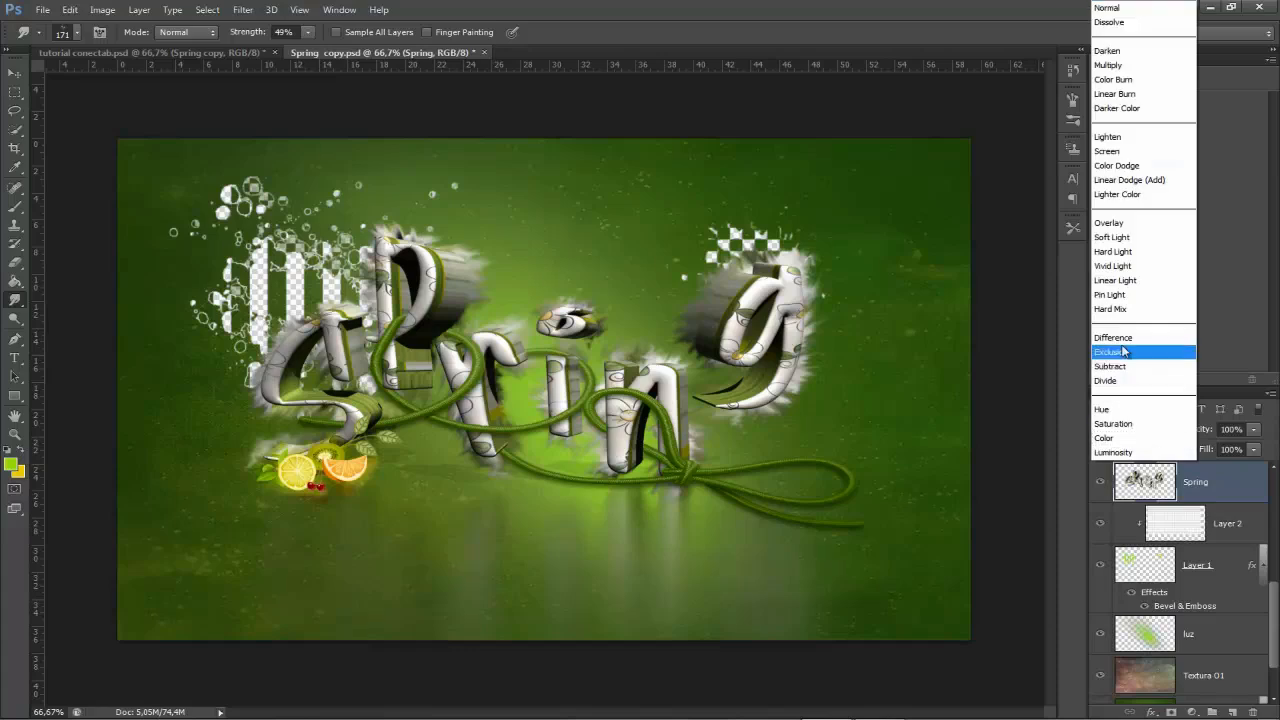
pyautogui.click(1118, 454)
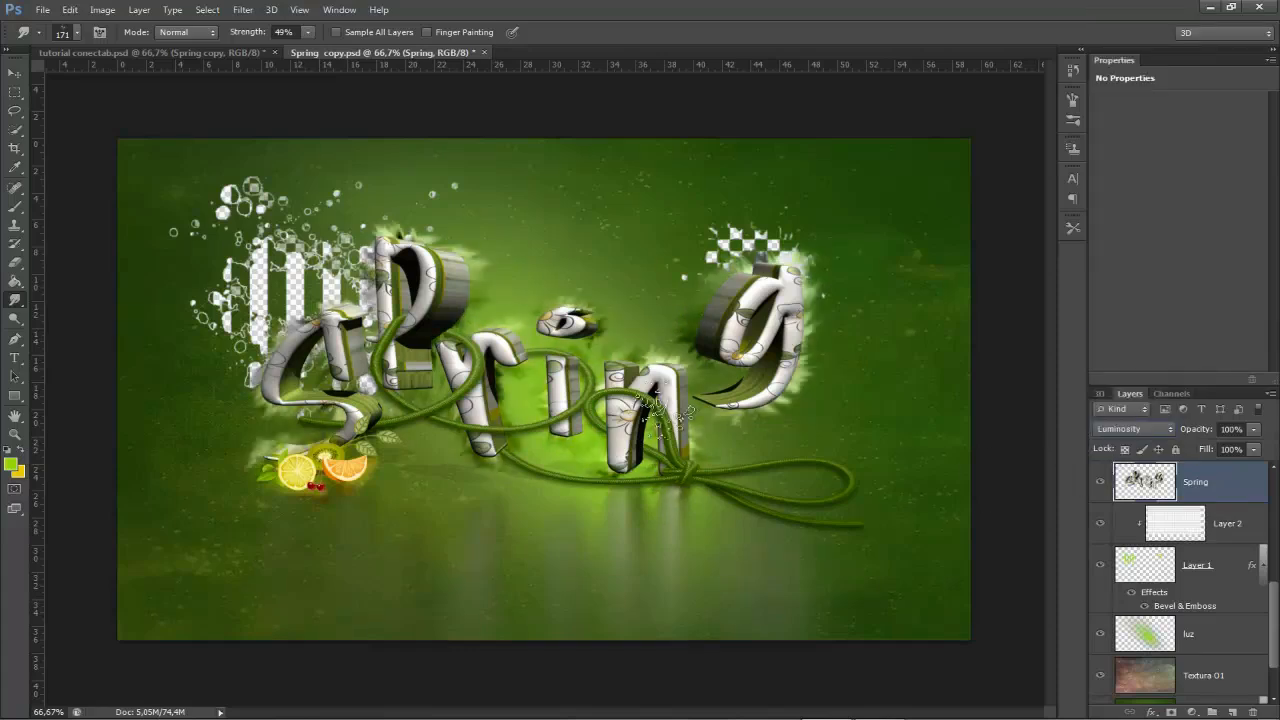
pyautogui.moveTo(1201, 432); pyautogui.dragTo(1162, 430)
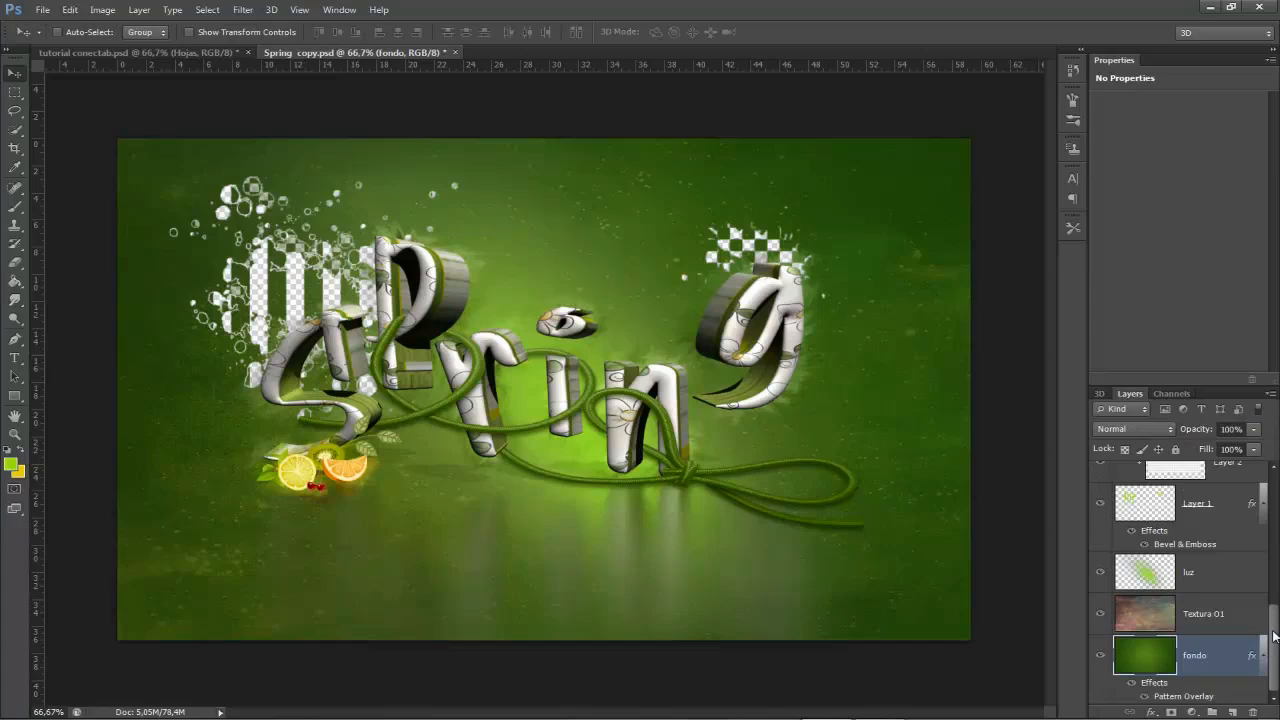
# - Place hoja1.png above the Textura 01 layer, scaled to about 21% and rotated about 75°, over the dot of the letter i
pyautogui.moveTo(1274, 636); pyautogui.dragTo(1274, 501)
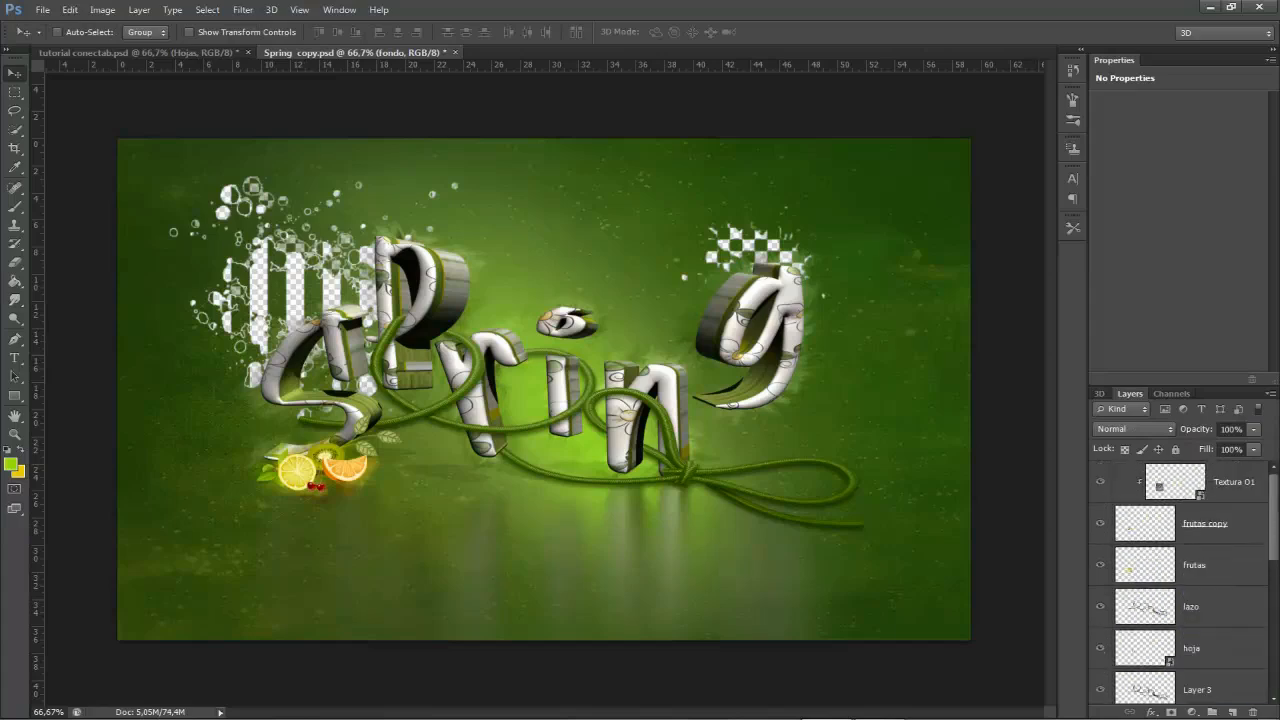
pyautogui.click(1199, 488)
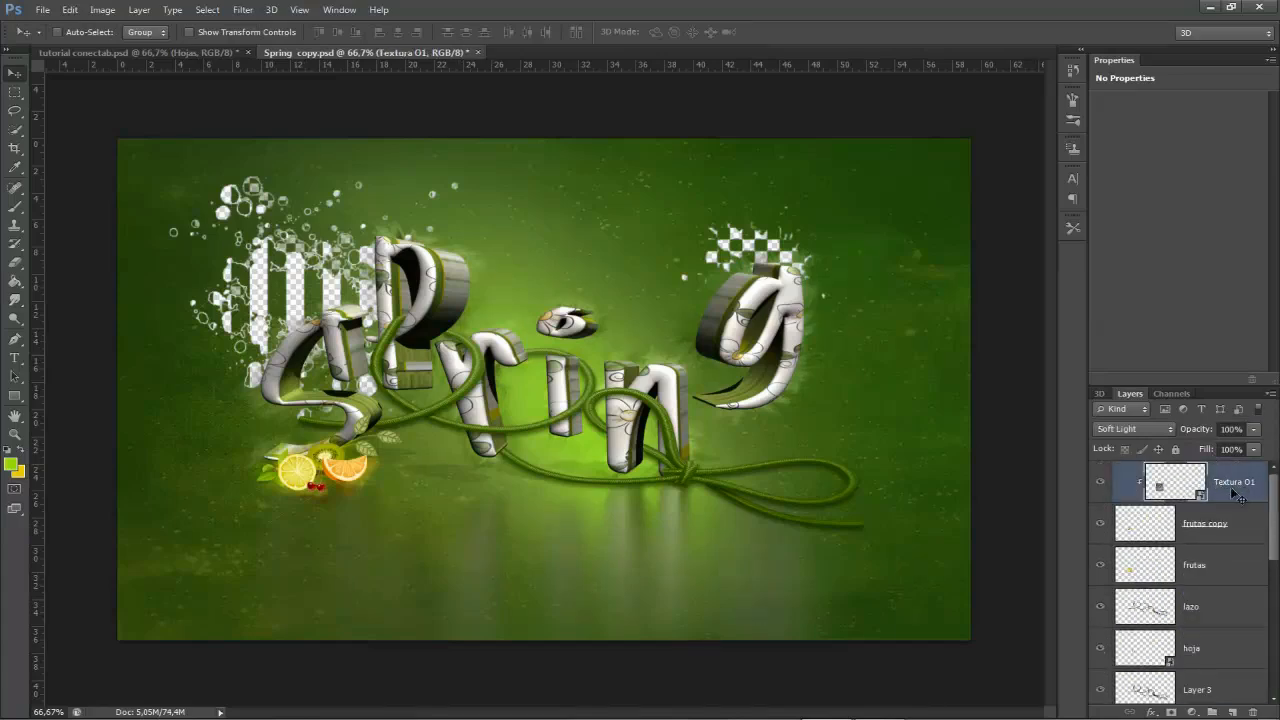
pyautogui.click(45, 10)
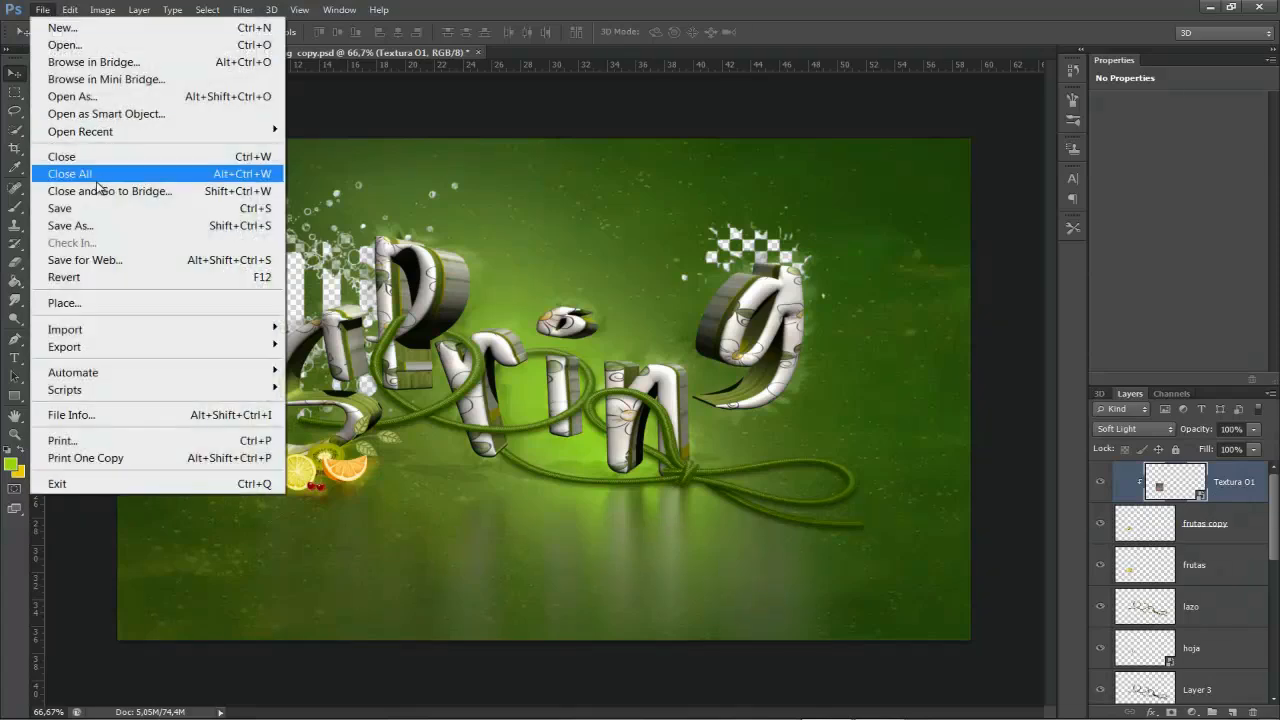
pyautogui.click(62, 303)
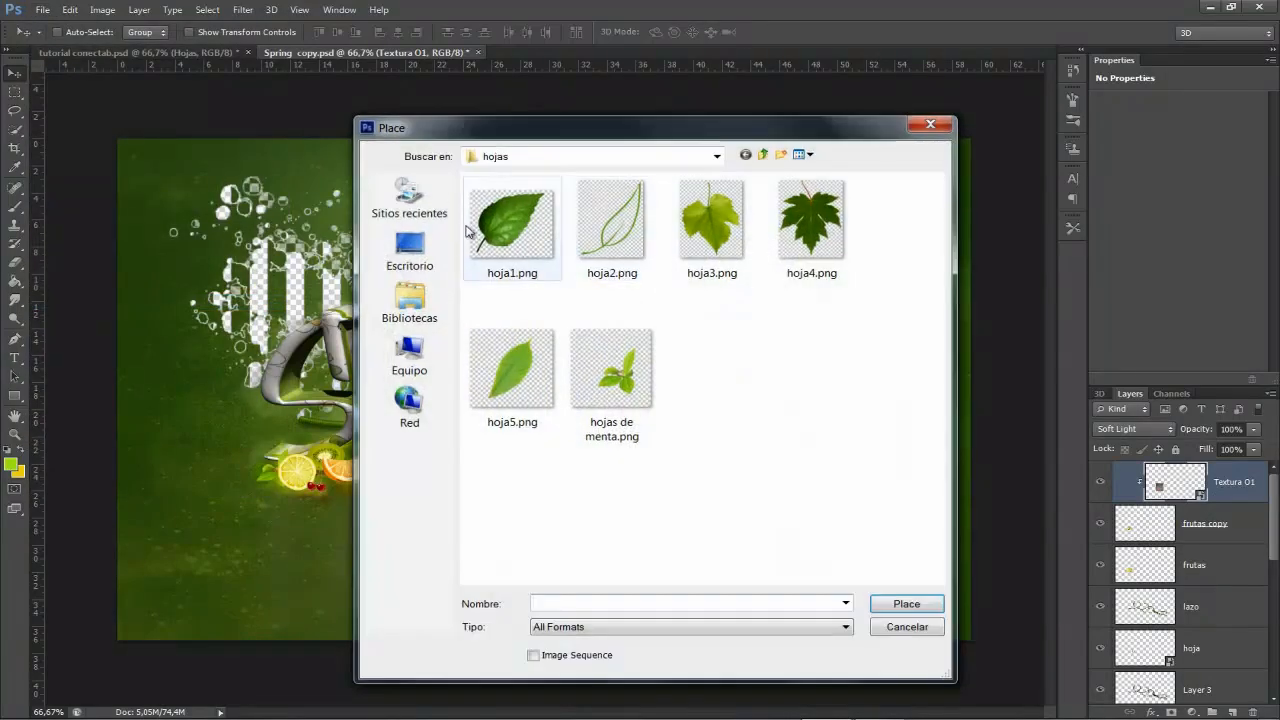
pyautogui.click(512, 222)
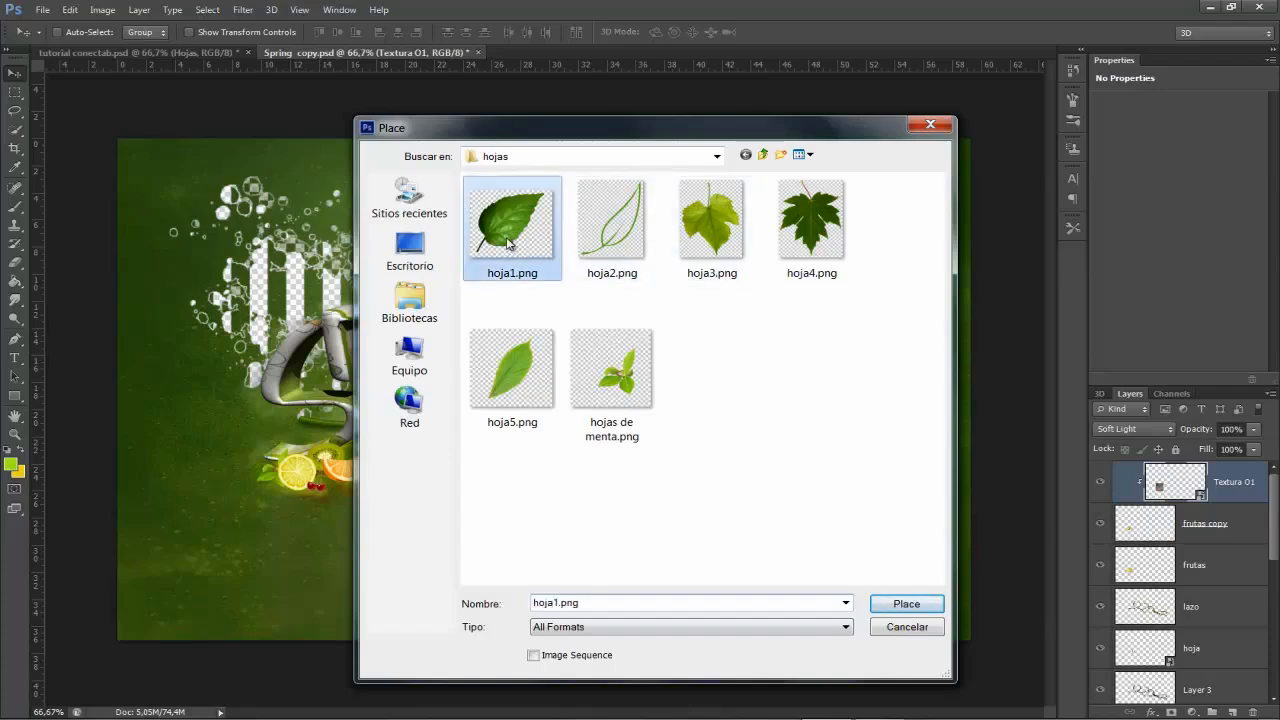
pyautogui.click(906, 603)
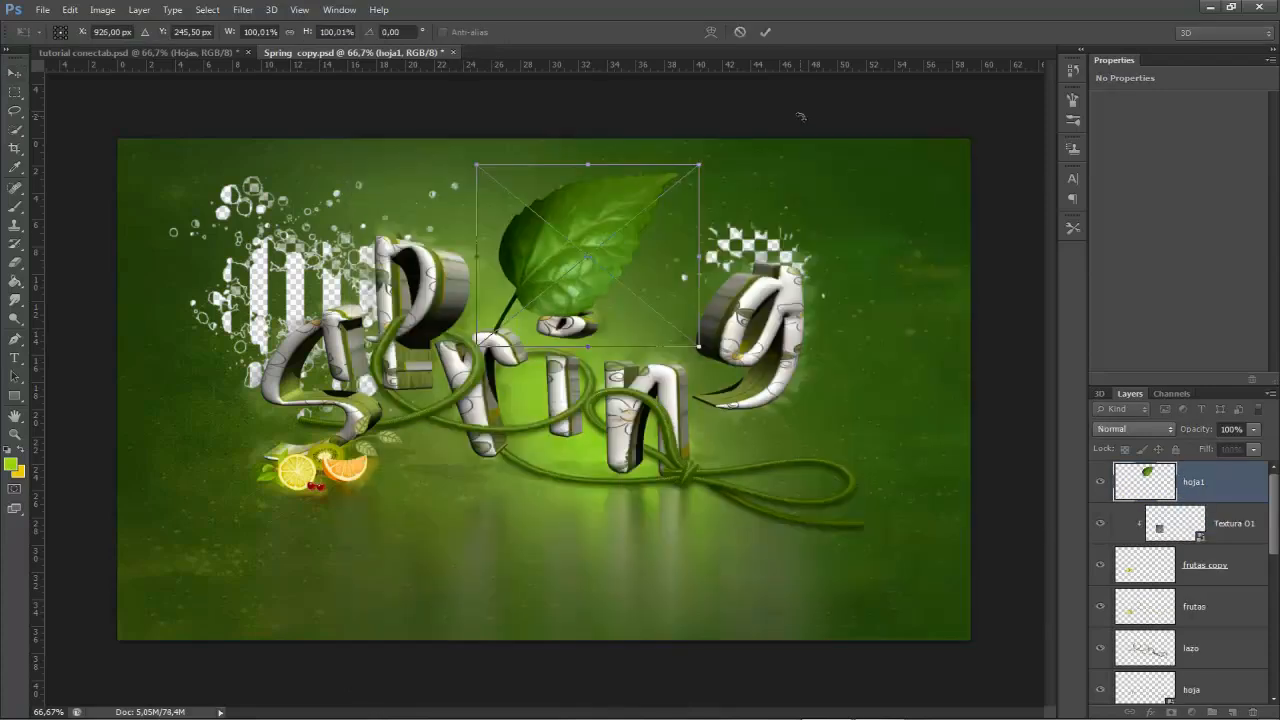
pyautogui.moveTo(706, 163); pyautogui.dragTo(624, 256)
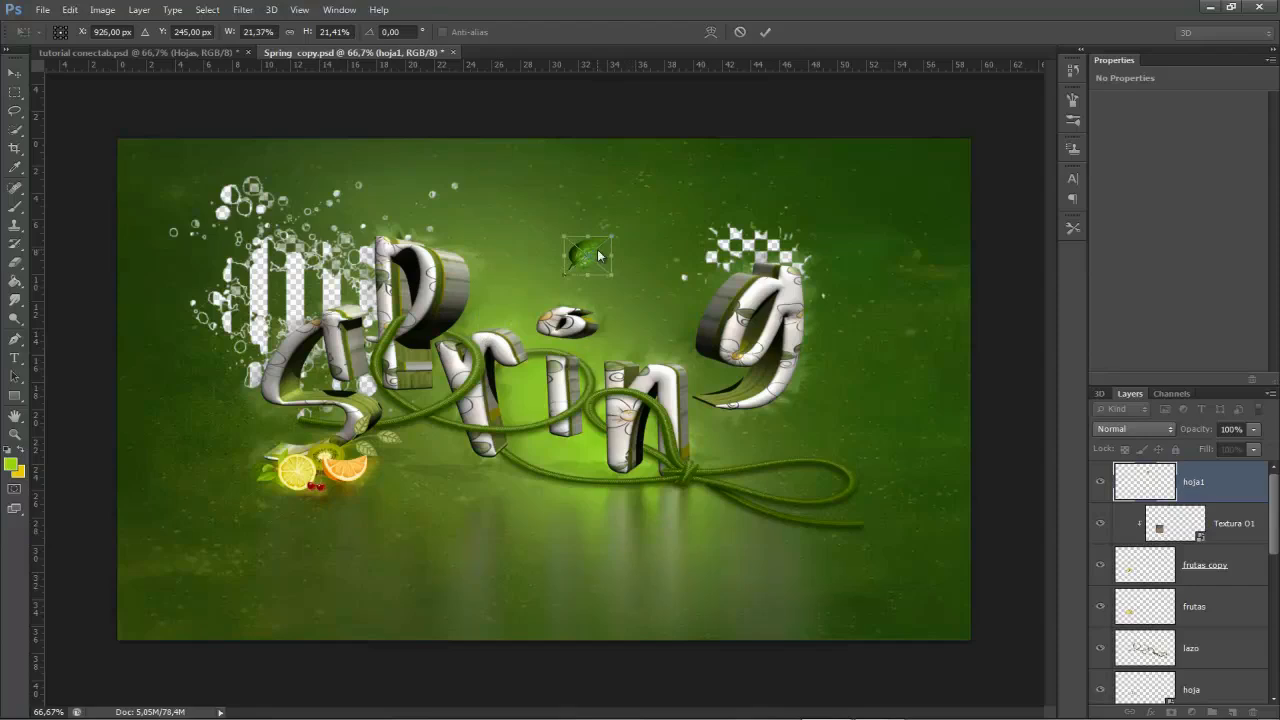
pyautogui.rightClick(598, 251)
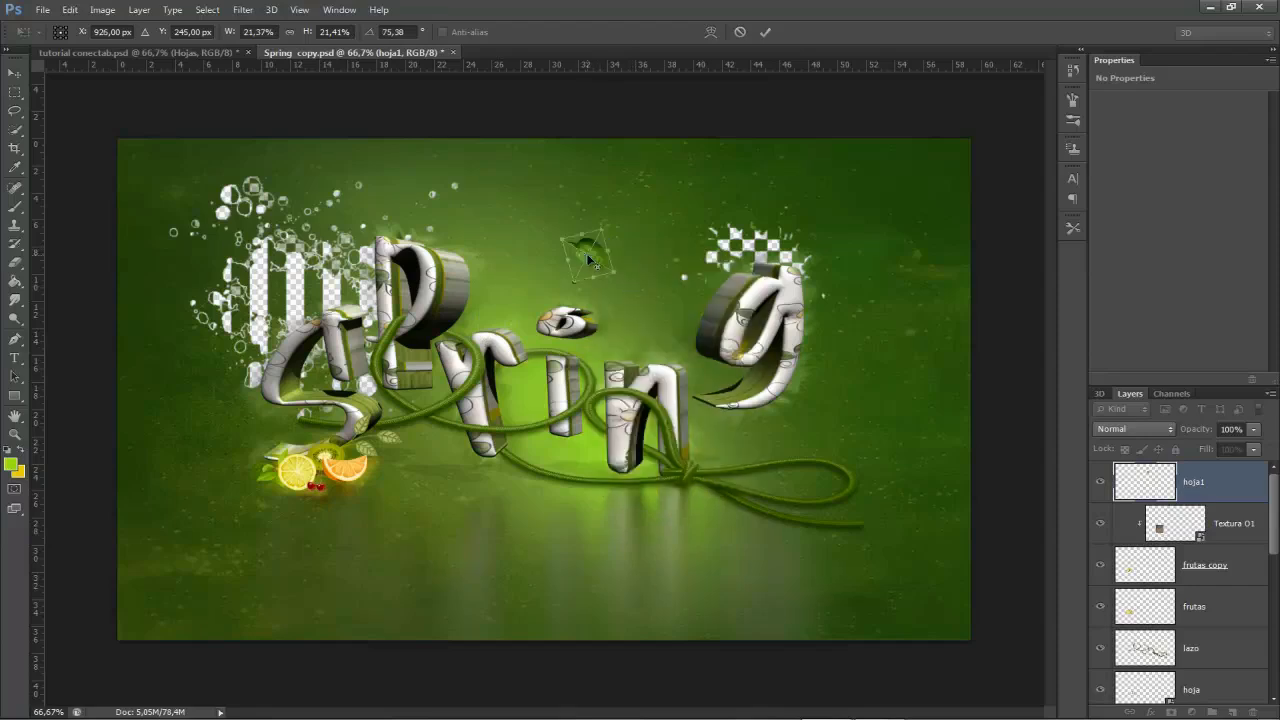
pyautogui.moveTo(587, 255); pyautogui.dragTo(604, 259)
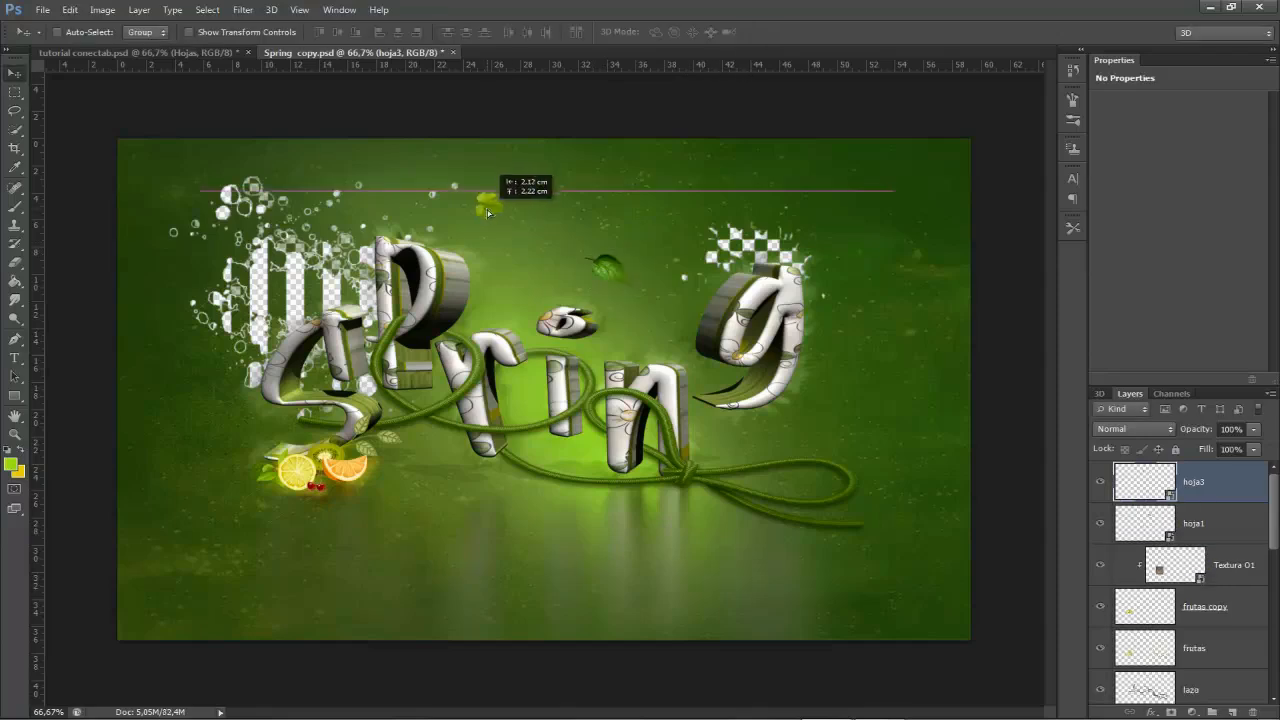
# - Duplicate the hoja3 leaf just below the original, scaling the copy to 28.96% and rotating it -61.19°
pyautogui.moveTo(487, 210); pyautogui.dragTo(493, 261)
pyautogui.hotkey('ctrl', 't')
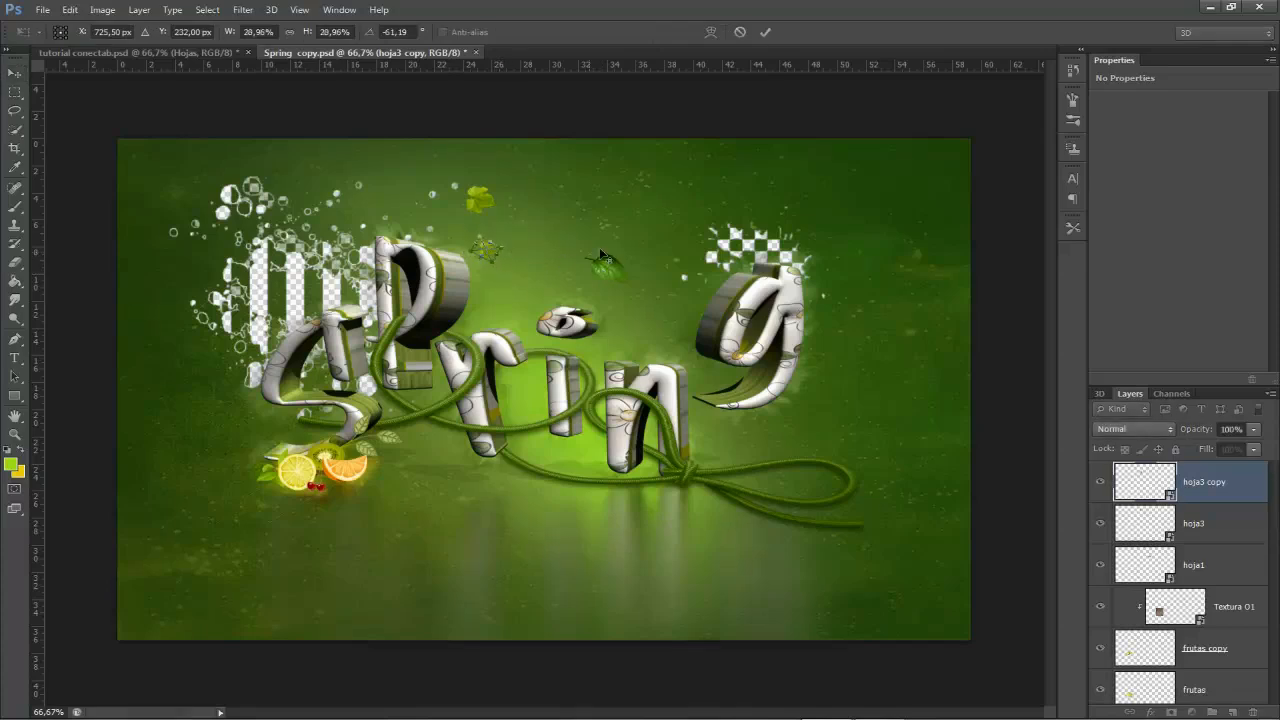
pyautogui.click(765, 32)
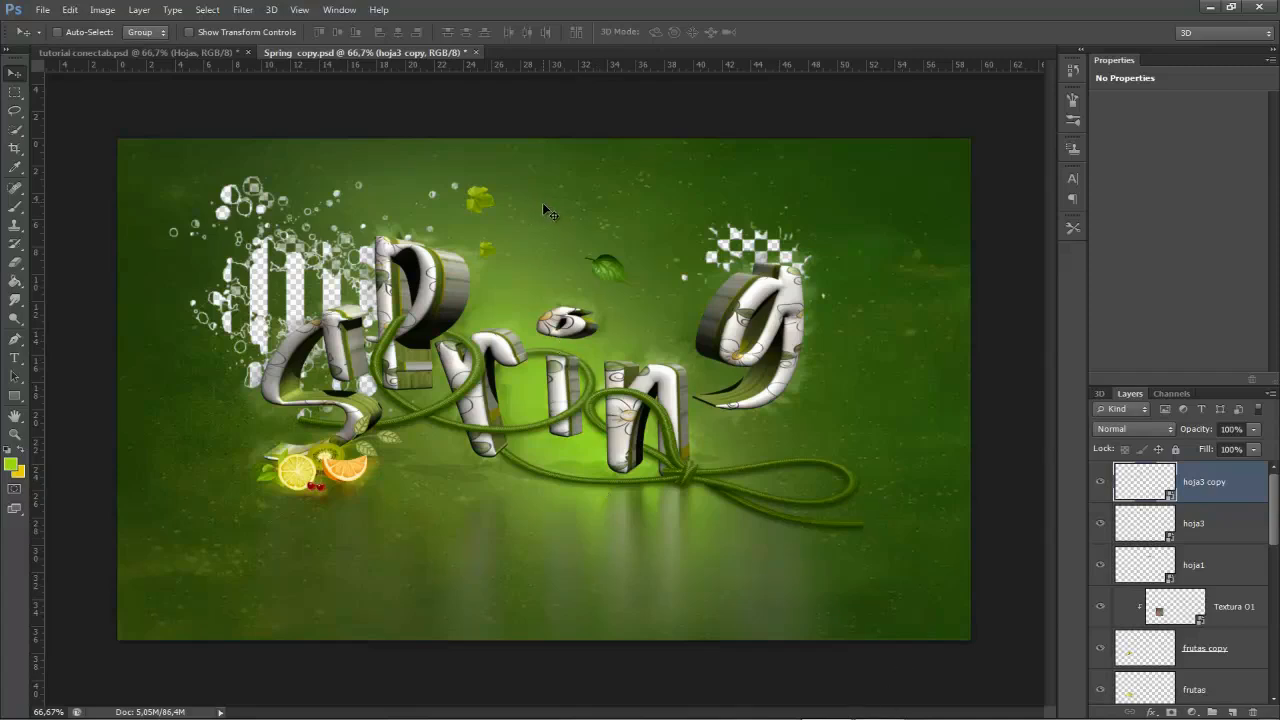
pyautogui.click(864, 714)
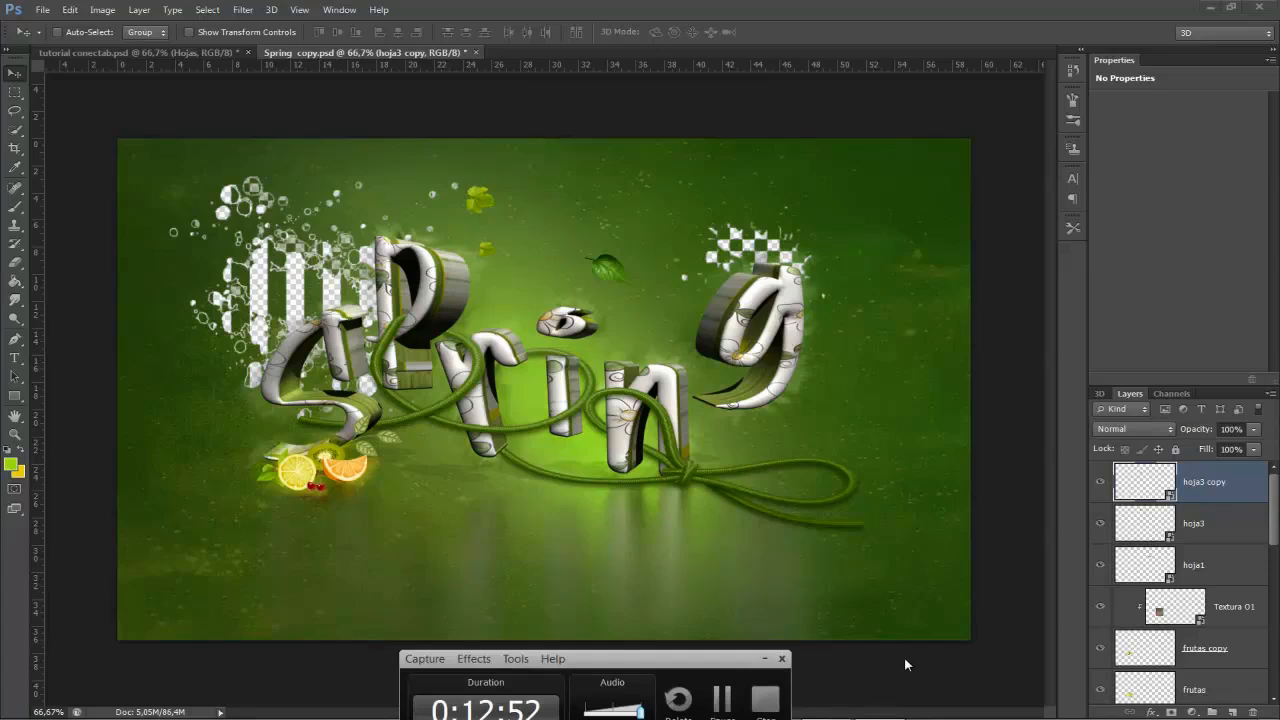
pyautogui.click(721, 694)
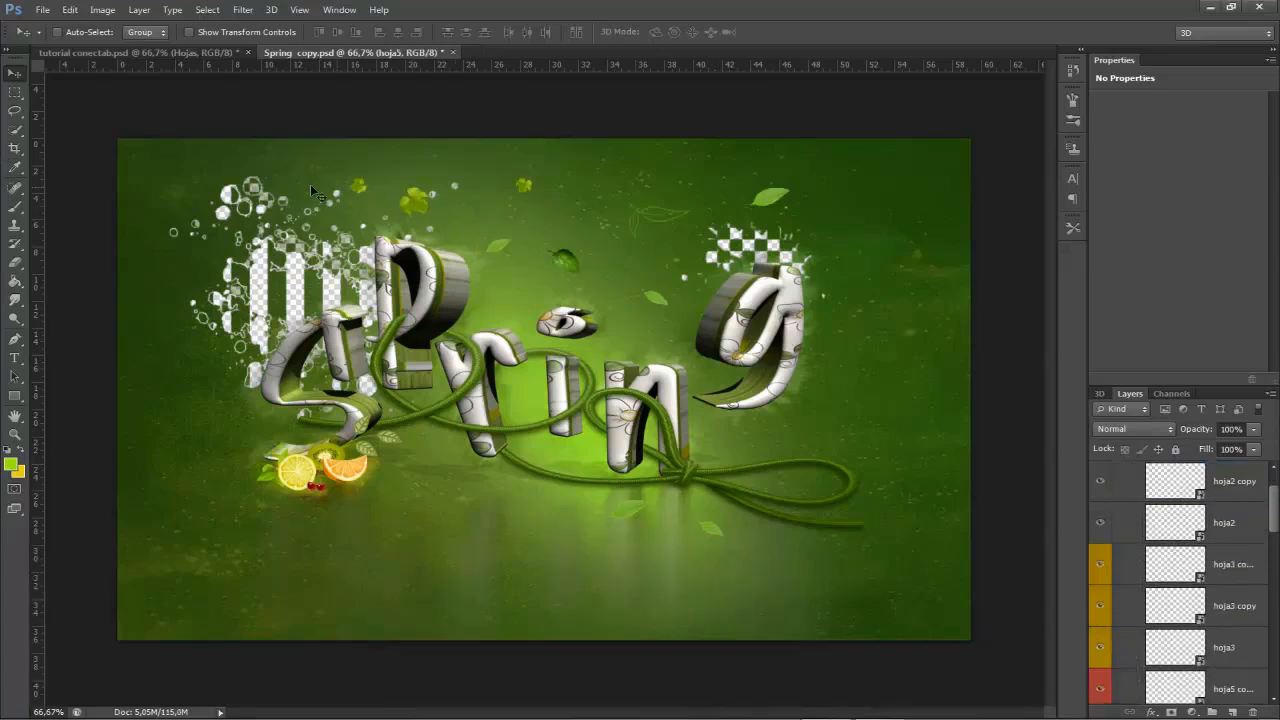
# - Collapse the Hojas group and set it to Luminosity blend mode with 53% opacity
pyautogui.scroll(-5, 1184, 536)
pyautogui.scroll(7, 1169, 623)
pyautogui.click(1118, 470)
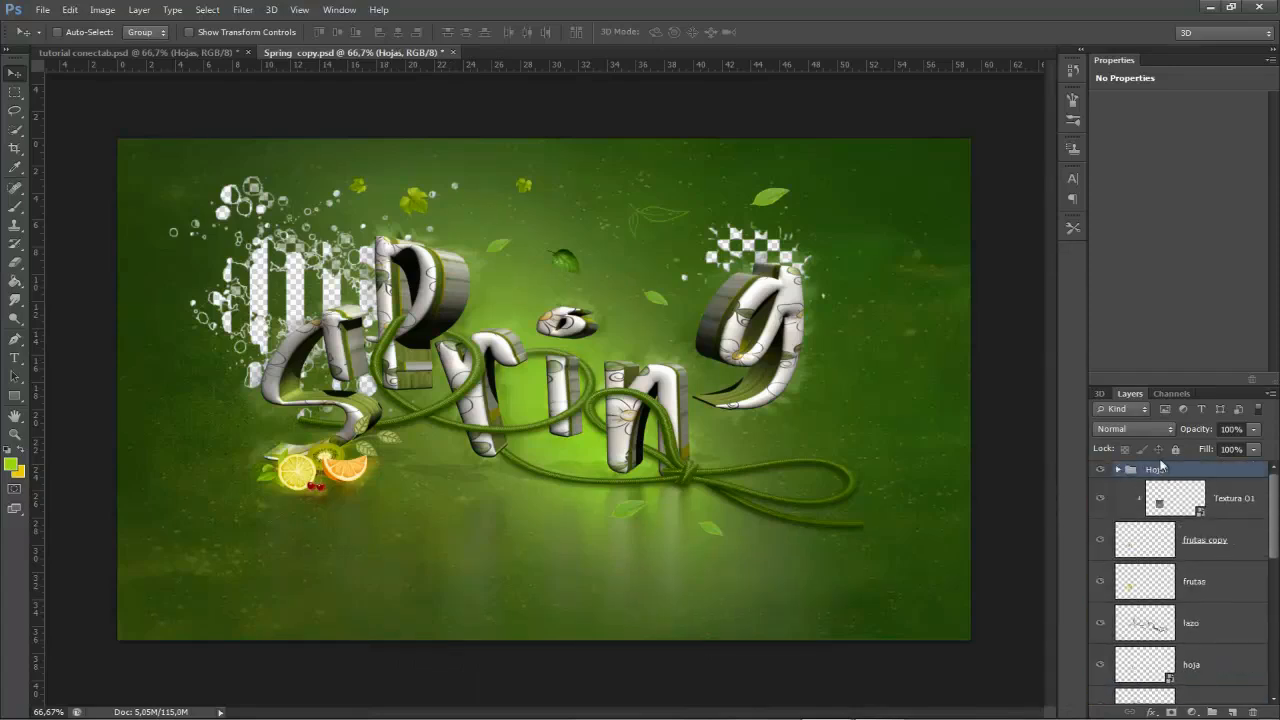
pyautogui.click(1144, 429)
pyautogui.click(1137, 488)
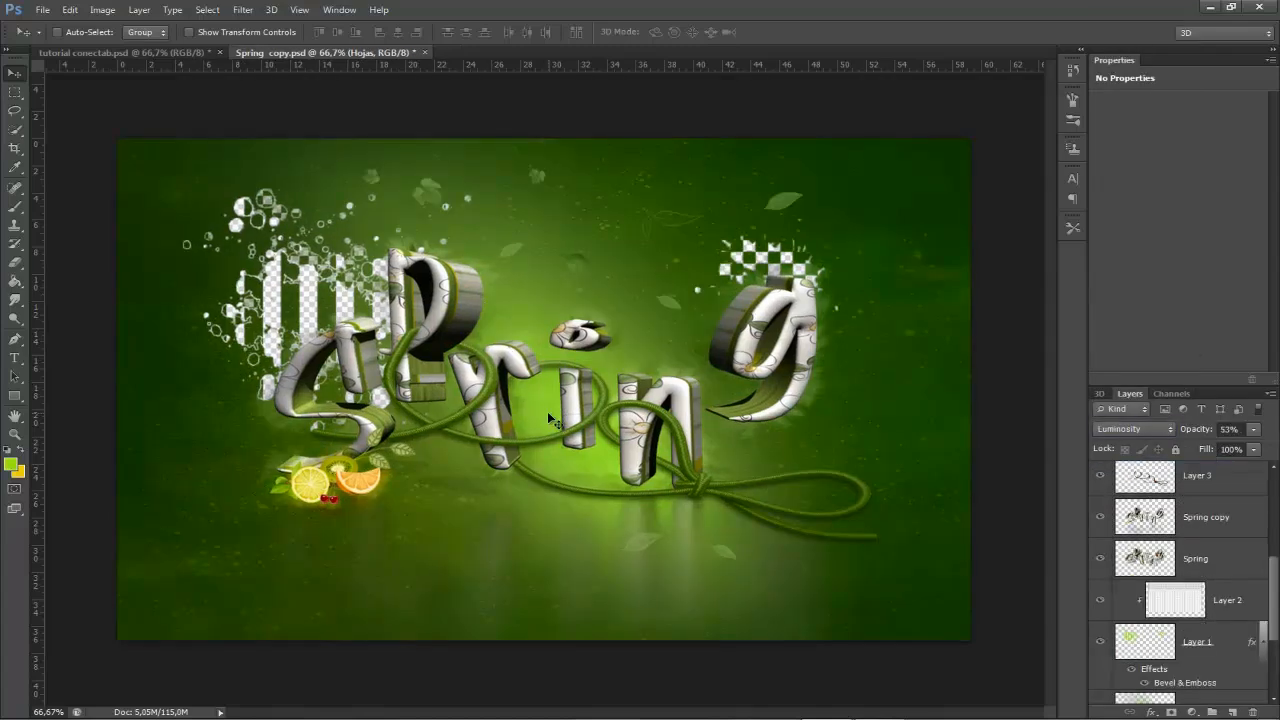
# - Create a new 500 x 500 pixel document at 72 pixels/inch with a transparent background
pyautogui.scroll(5, 1170, 603)
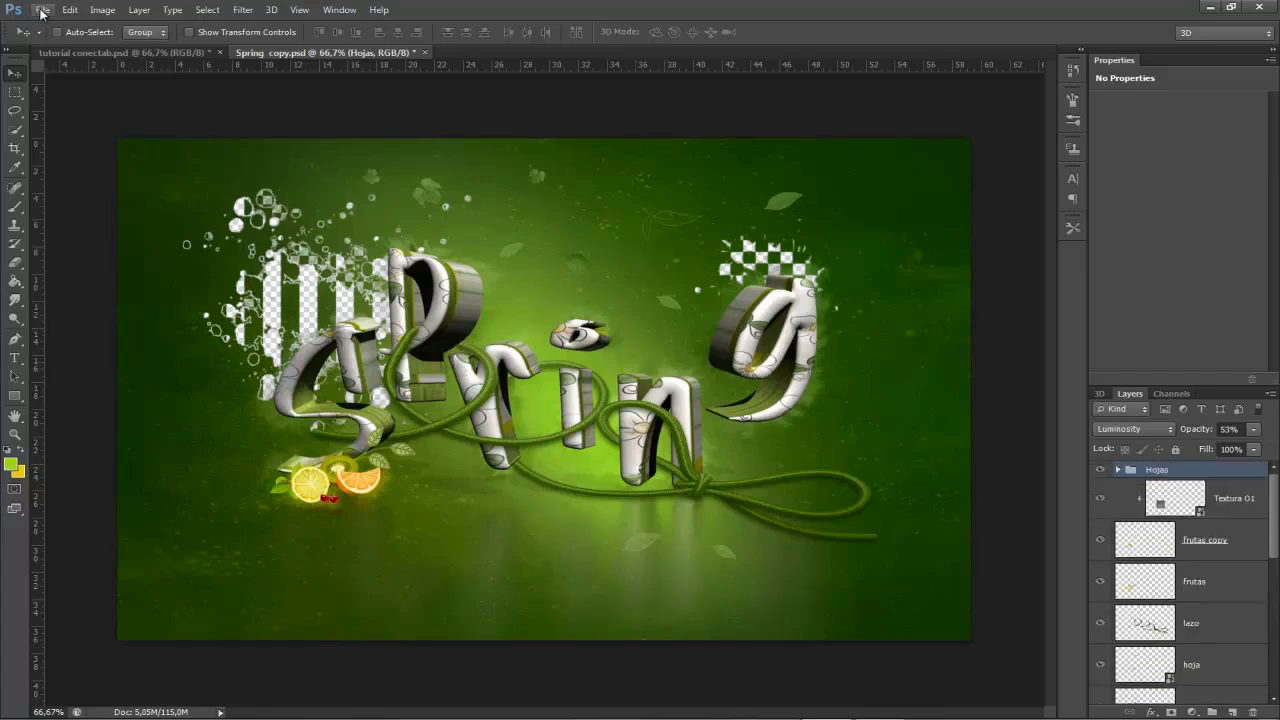
pyautogui.click(42, 12)
pyautogui.click(71, 30)
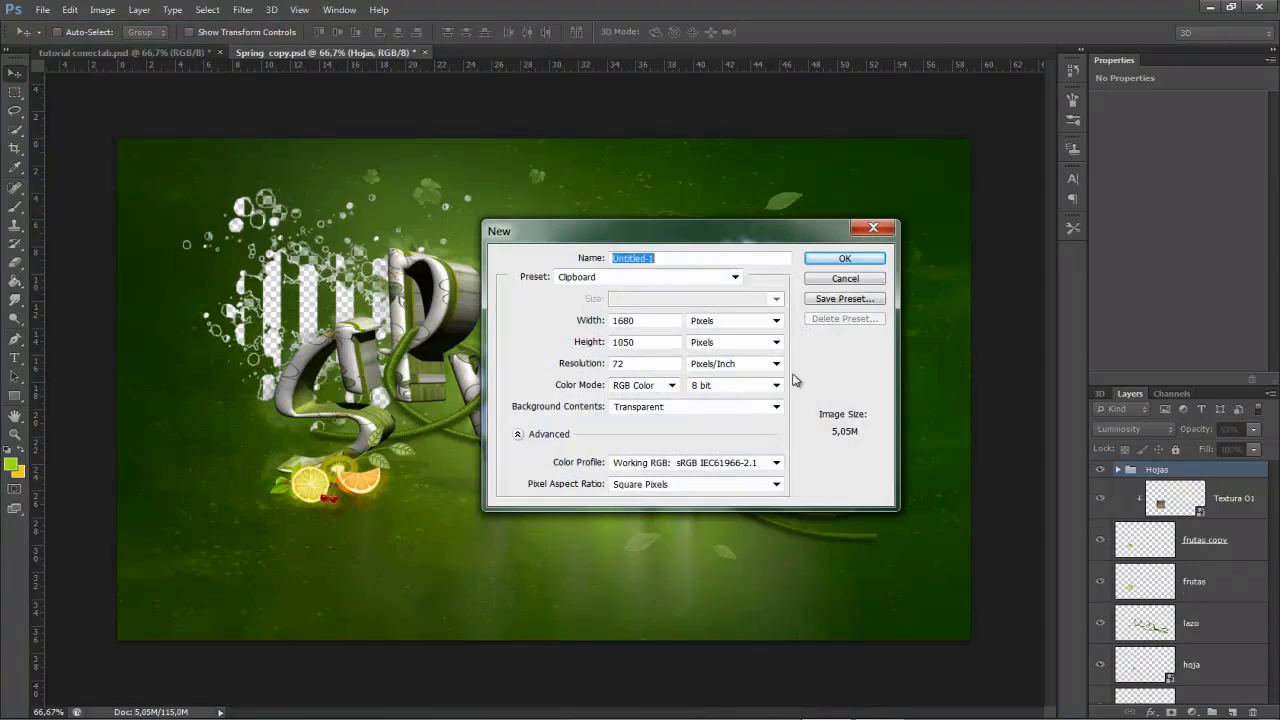
pyautogui.doubleClick(655, 321)
pyautogui.write('500')
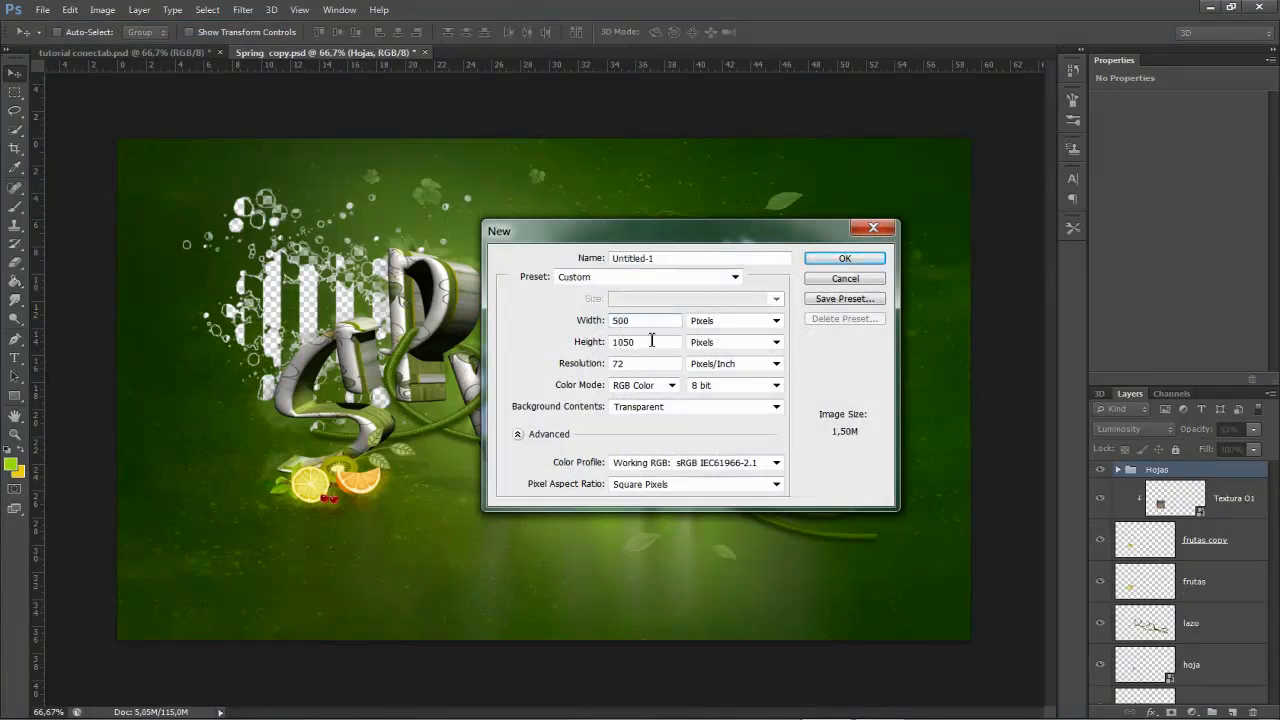
pyautogui.doubleClick(651, 341)
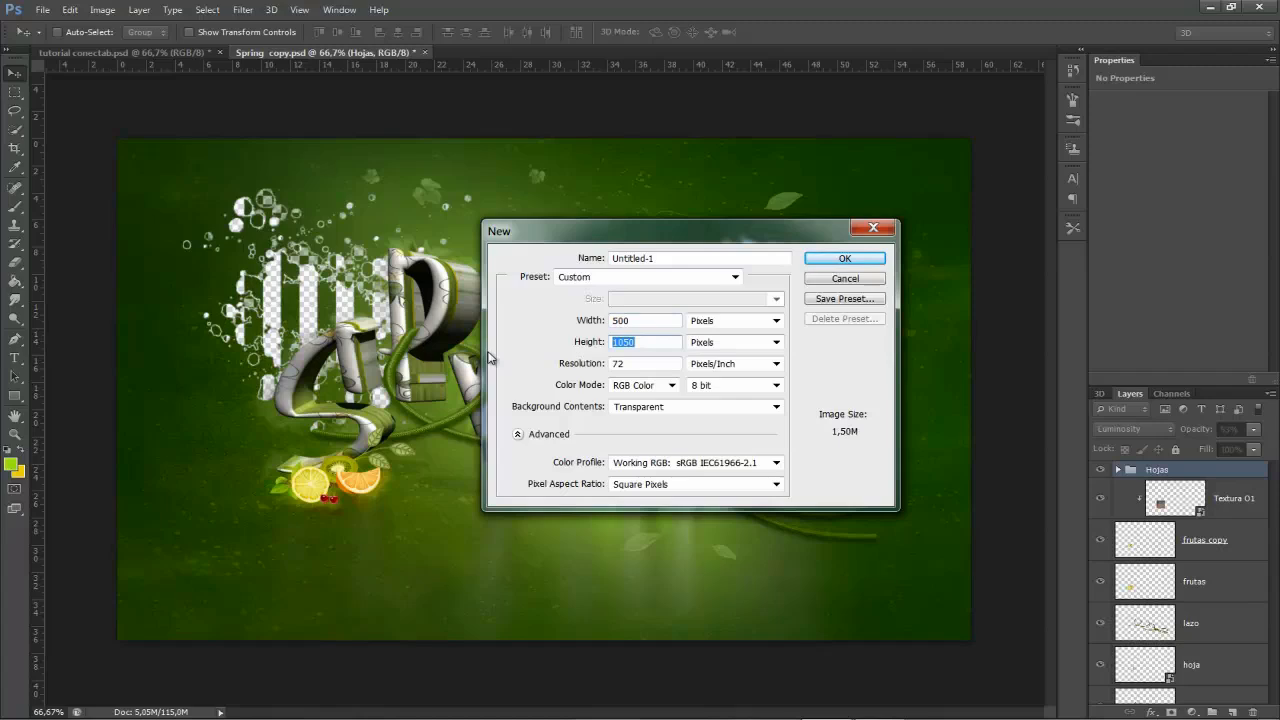
pyautogui.click(845, 258)
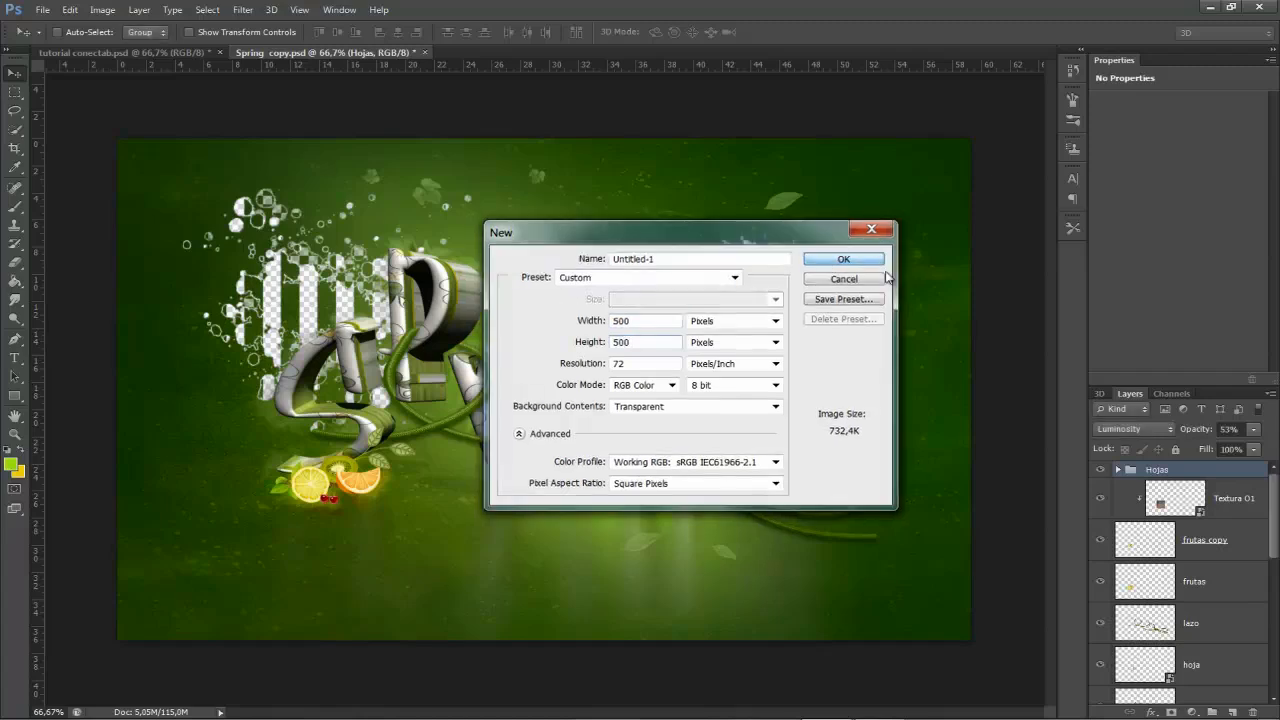
# - Return to the Spring copy document and set the foreground colour to a yellow sampled from the lemon slice
pyautogui.hotkey('ctrl', 'Tab')
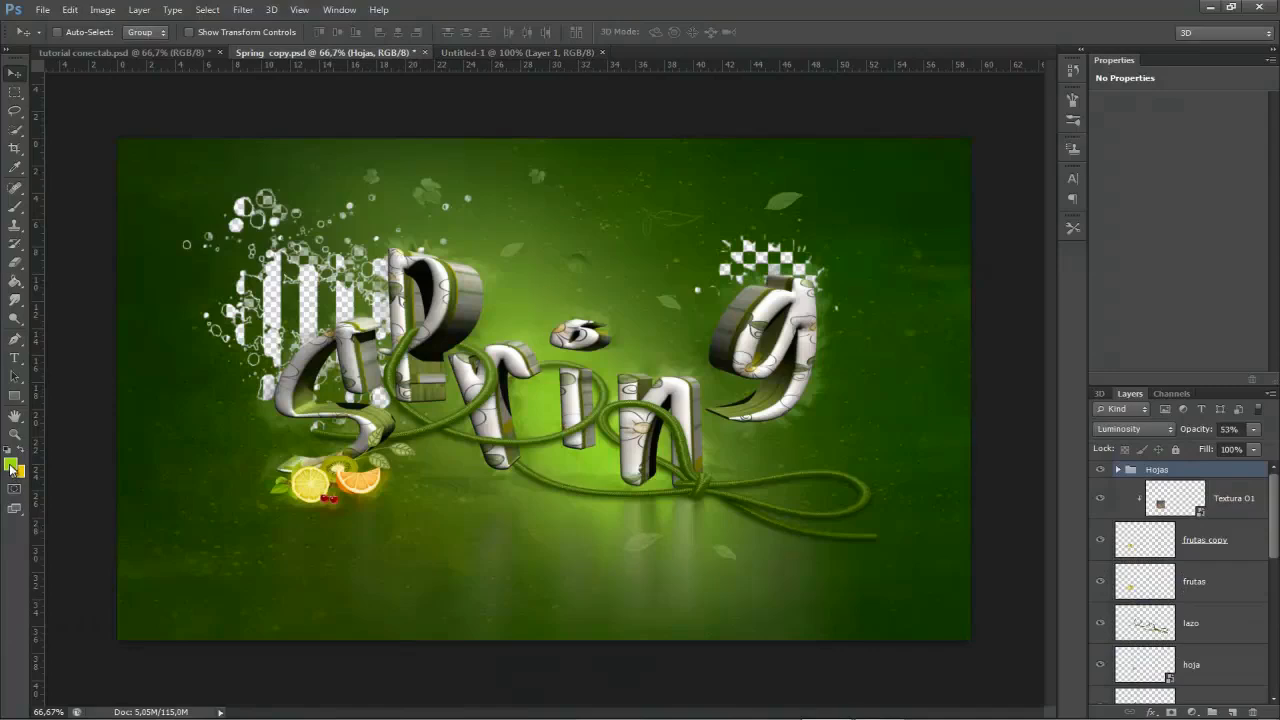
pyautogui.click(11, 466)
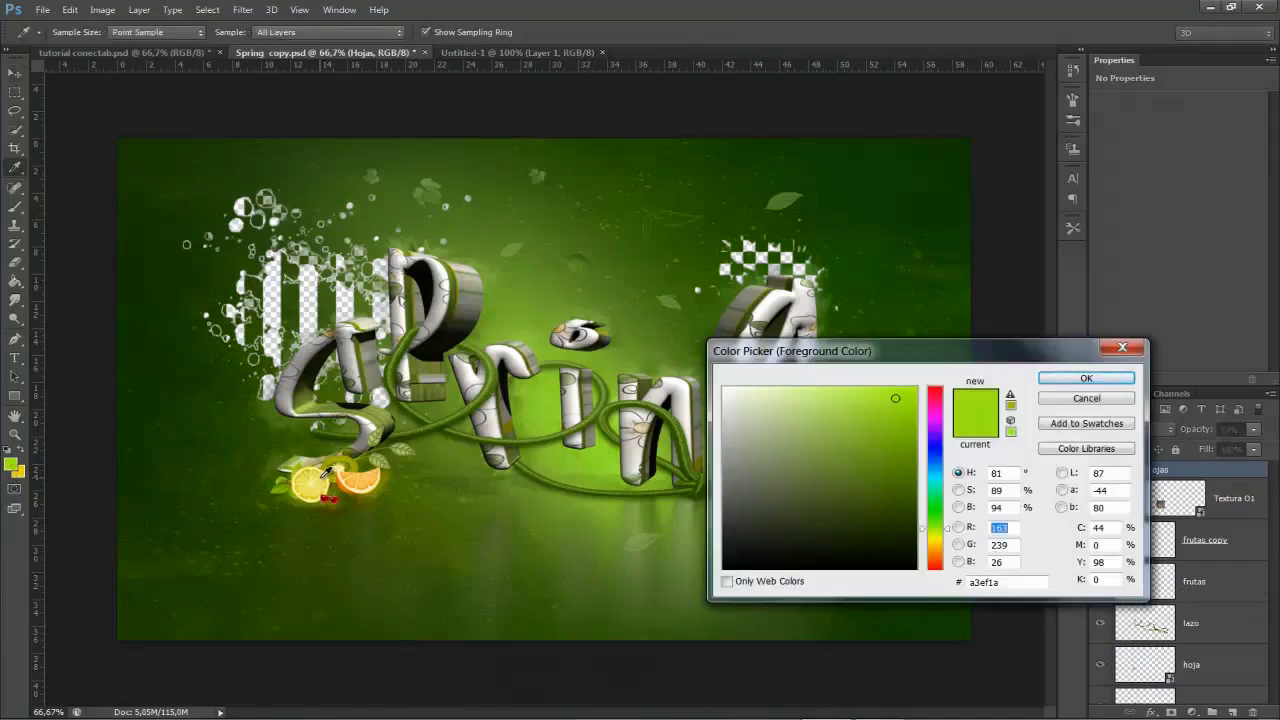
pyautogui.click(326, 471)
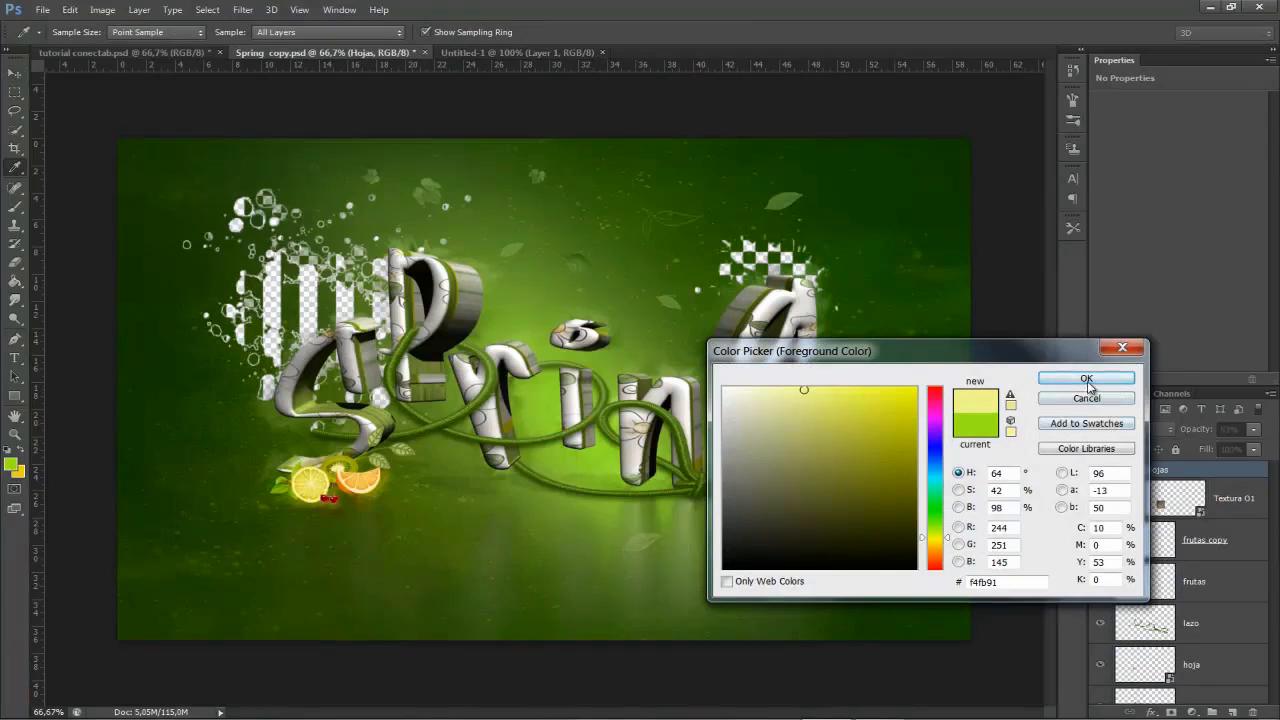
pyautogui.click(312, 470)
pyautogui.press('Return')
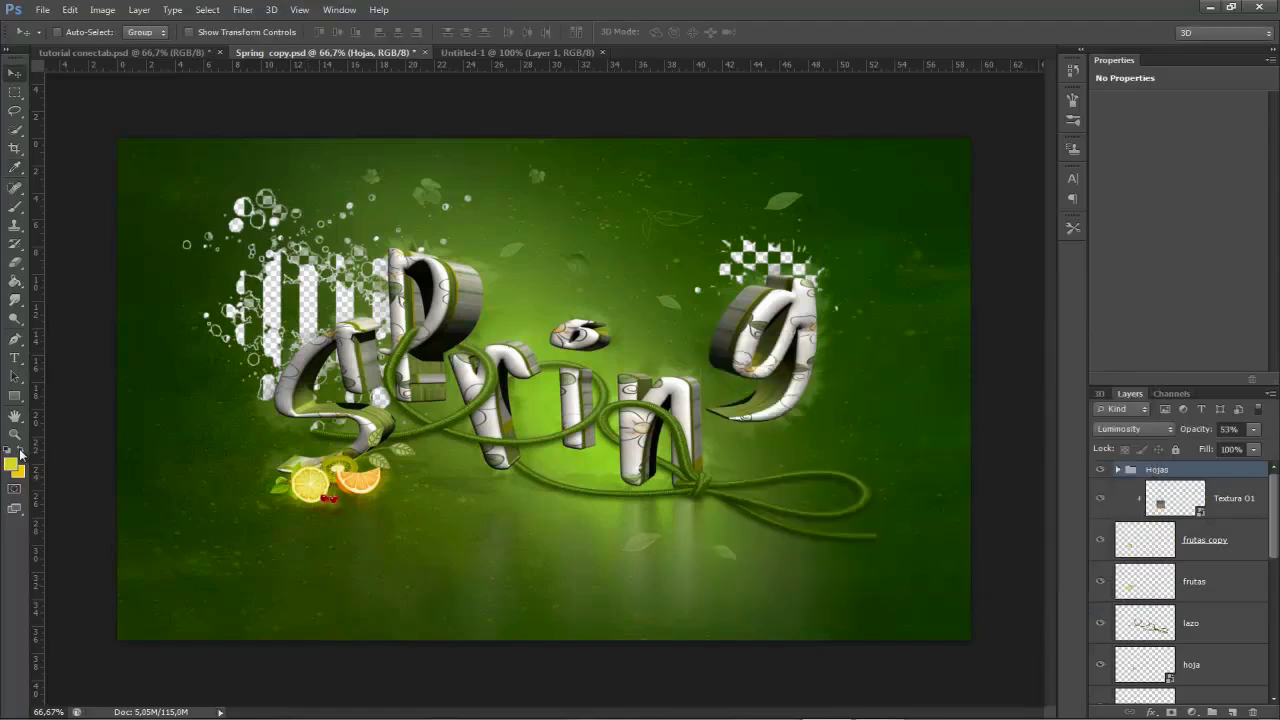
# - Swap the colours to keep the yellow as background and set the foreground to an orange sampled from the orange slice
pyautogui.click(13, 464)
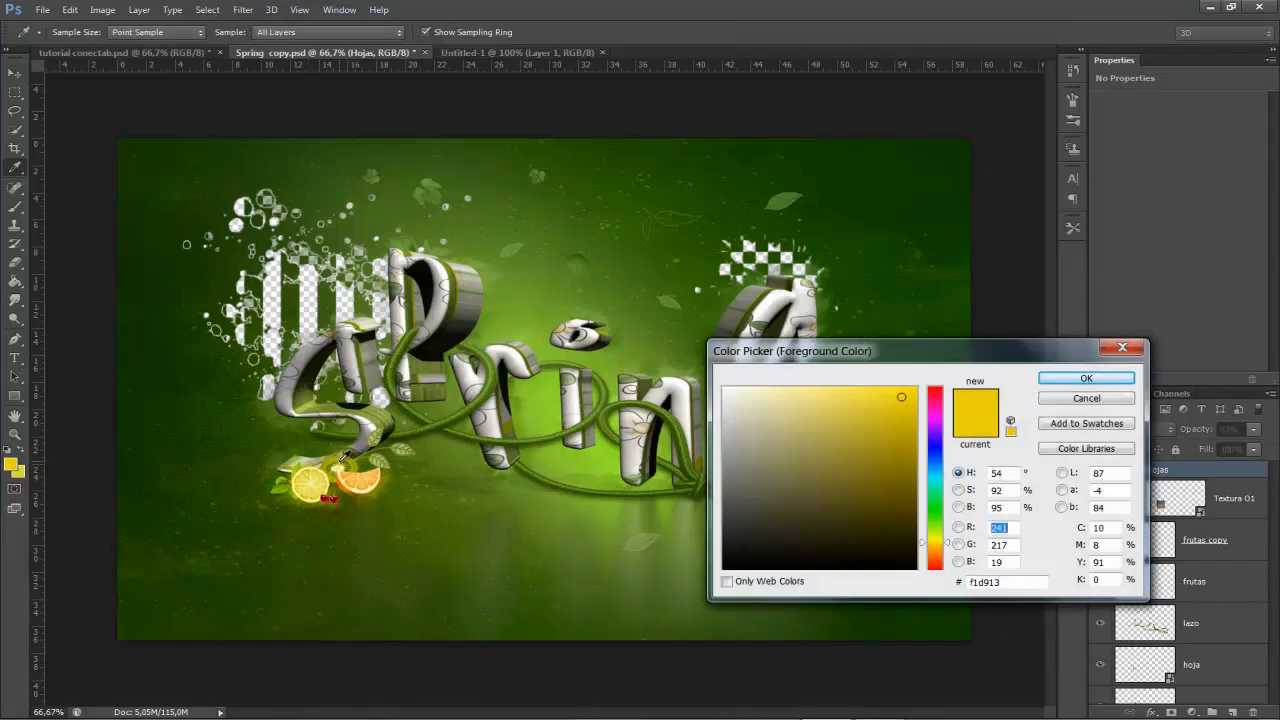
pyautogui.click(368, 480)
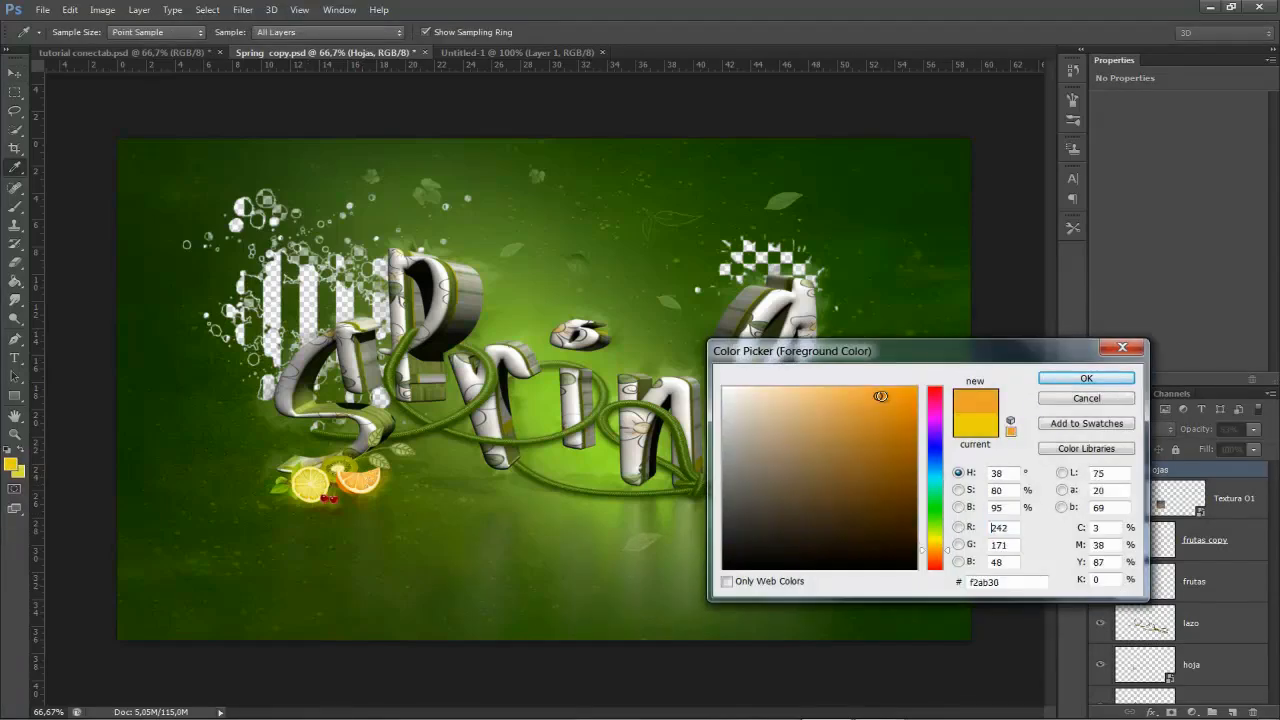
pyautogui.click(1082, 379)
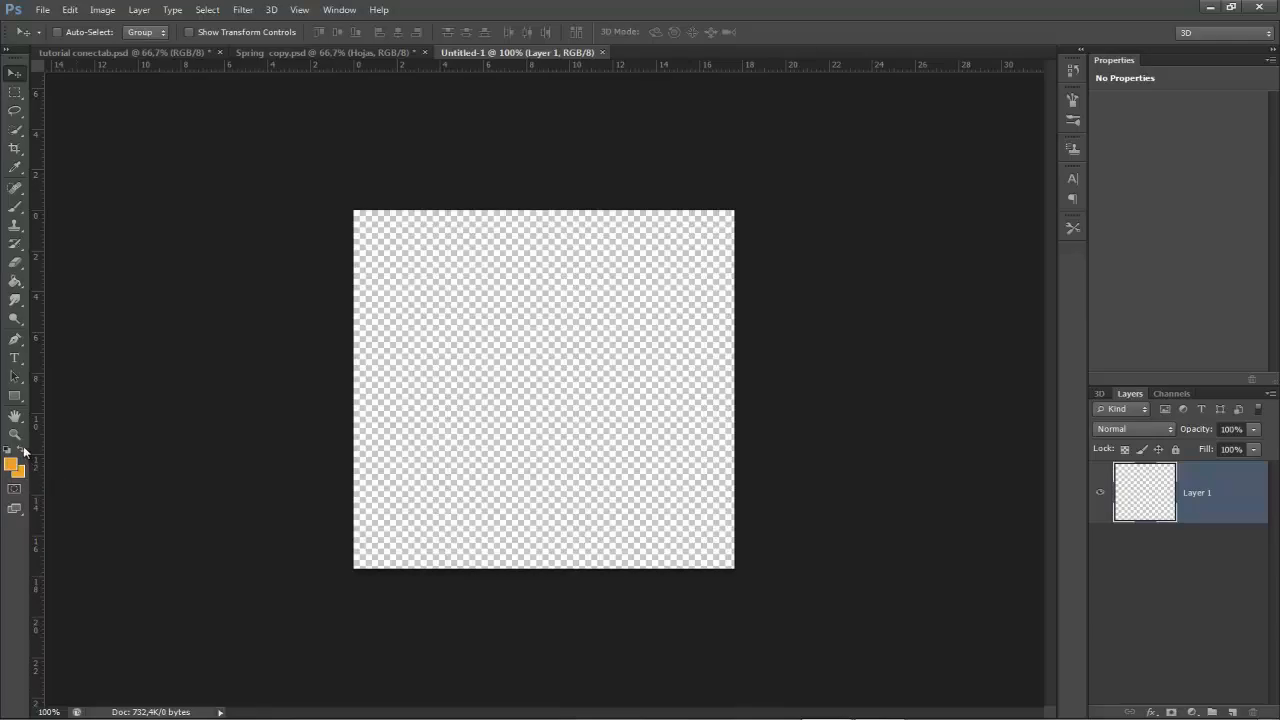
# - Fill Layer 1 of the 500 x 500 pixel document with the sampled yellow using the Paint Bucket
pyautogui.click(15, 281)
pyautogui.click(528, 287)
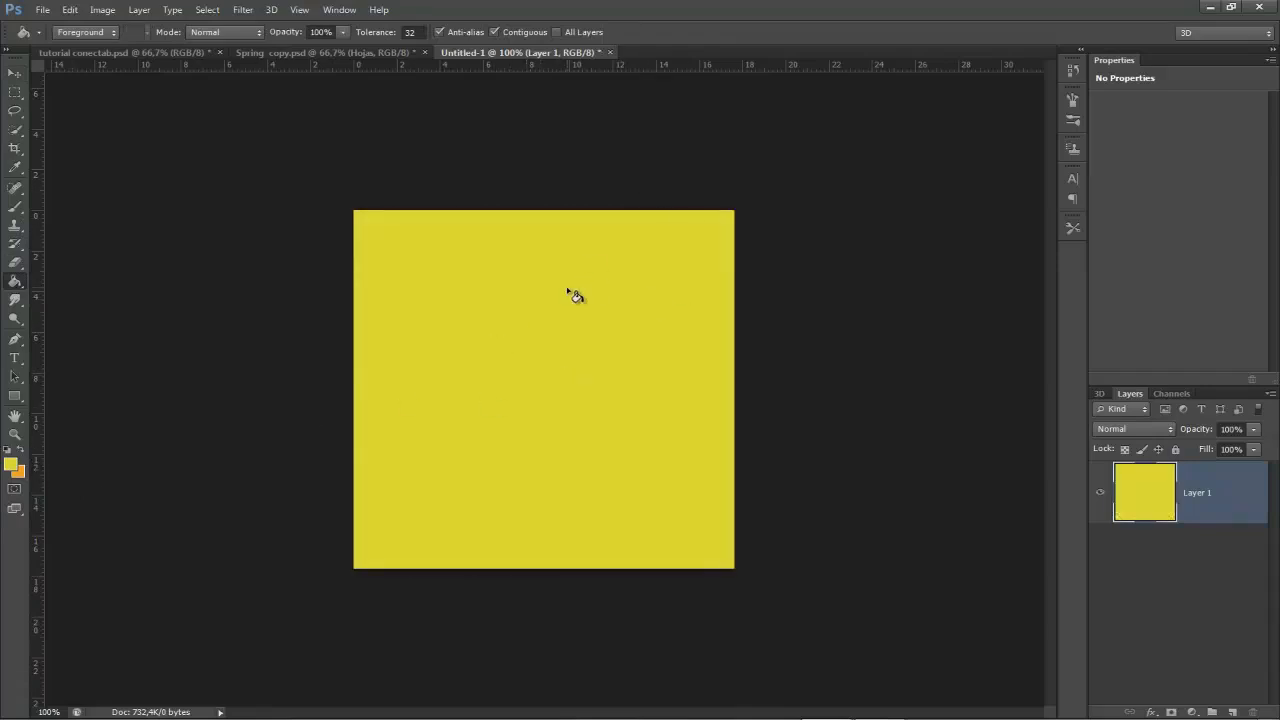
# - Make orange the foreground colour and set up the Rectangle Tool with orange fill and a 3,80 pt dotted black stroke
pyautogui.click(19, 441)
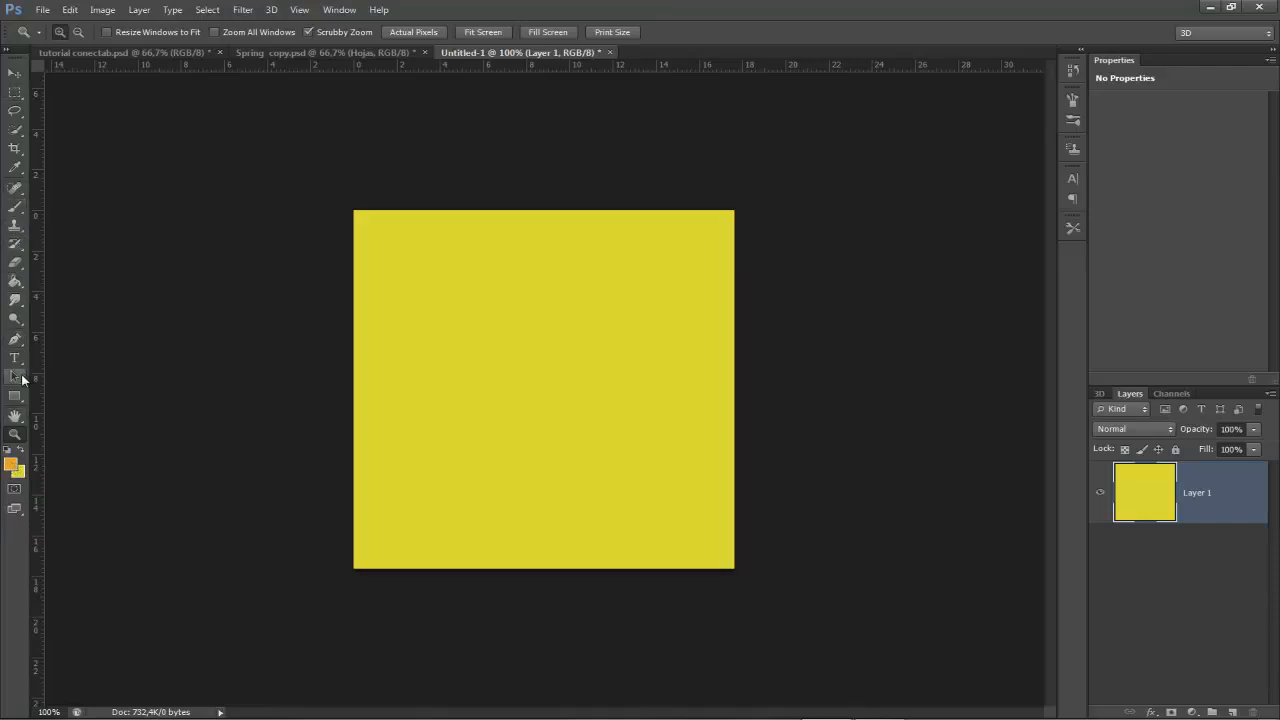
pyautogui.click(15, 397)
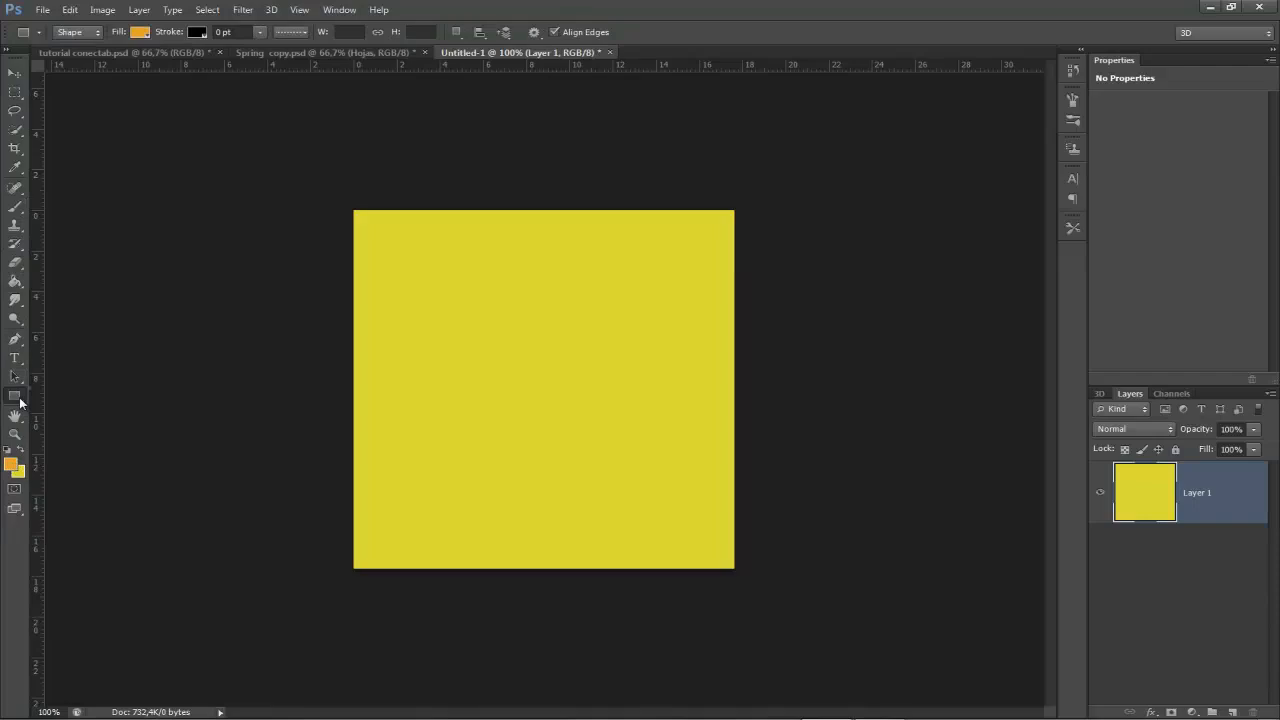
pyautogui.rightClick(20, 400)
pyautogui.click(60, 395)
pyautogui.click(292, 32)
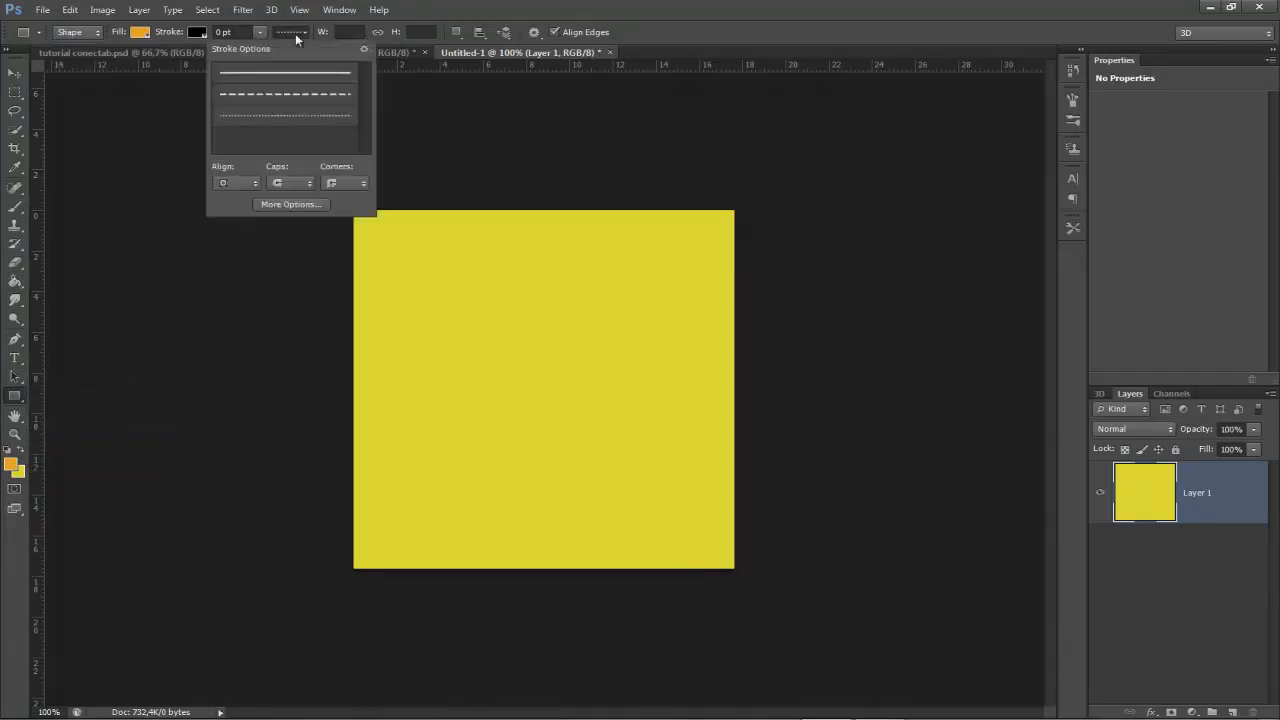
pyautogui.click(259, 32)
pyautogui.moveTo(251, 49); pyautogui.dragTo(271, 54)
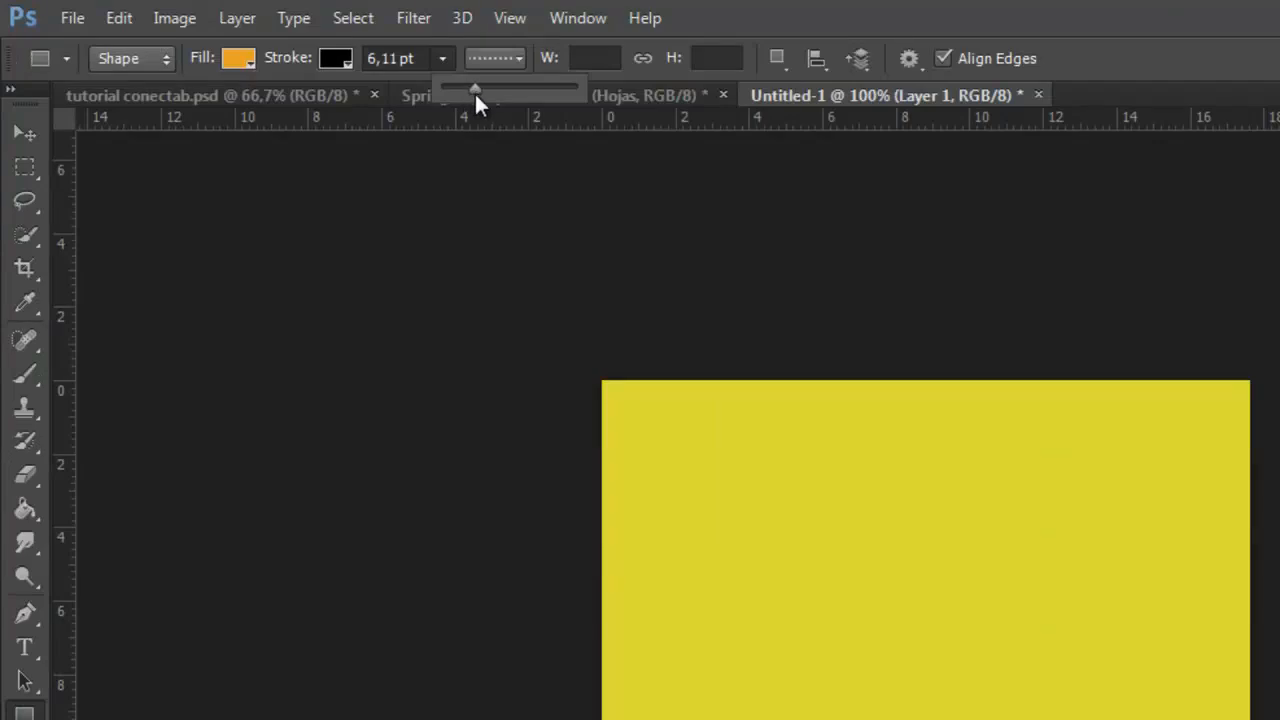
pyautogui.moveTo(474, 91); pyautogui.dragTo(466, 92)
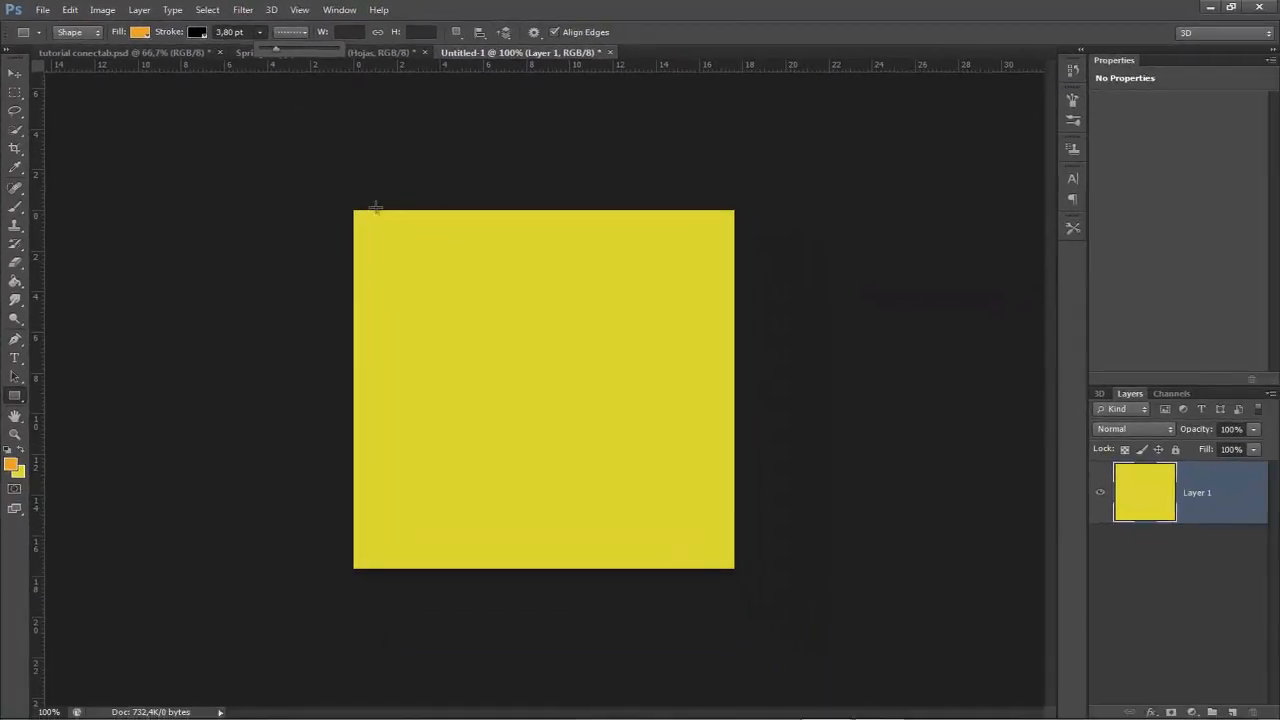
# - Draw ten vertical orange stripes of varying widths over the full height of the yellow canvas
pyautogui.moveTo(372, 206); pyautogui.dragTo(404, 575)
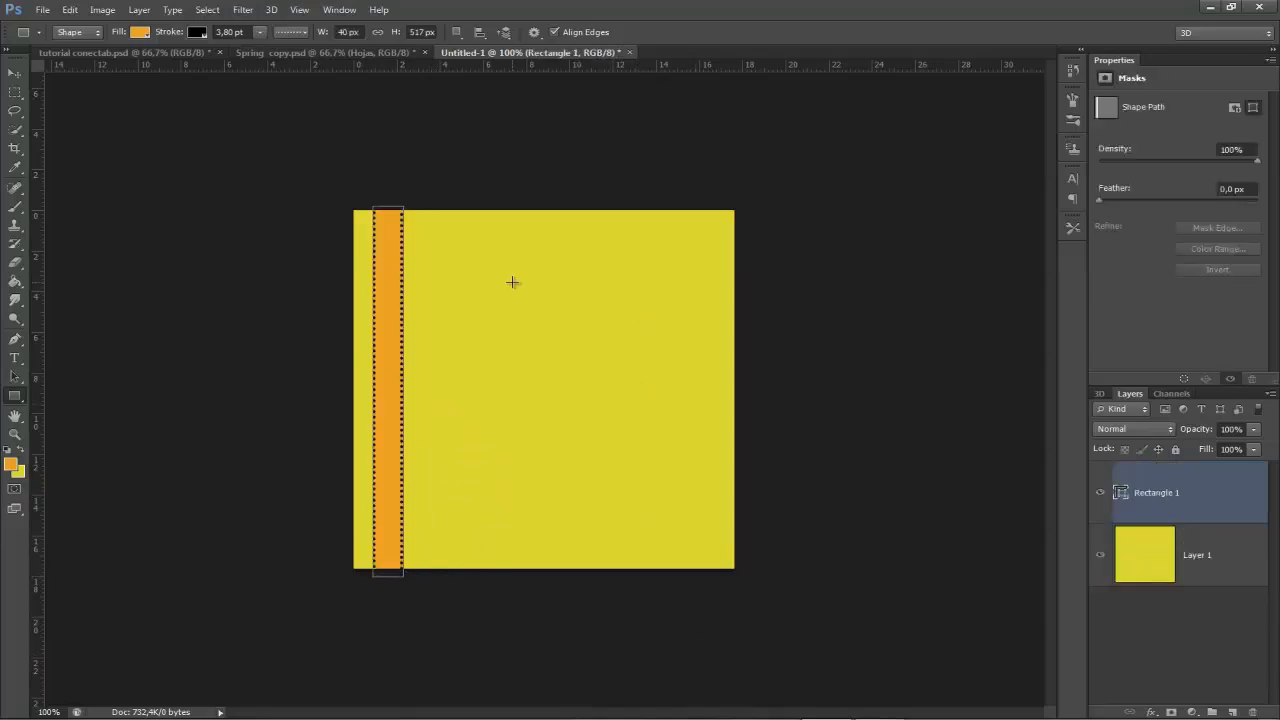
pyautogui.moveTo(420, 206); pyautogui.dragTo(437, 573)
pyautogui.moveTo(461, 204); pyautogui.dragTo(463, 569)
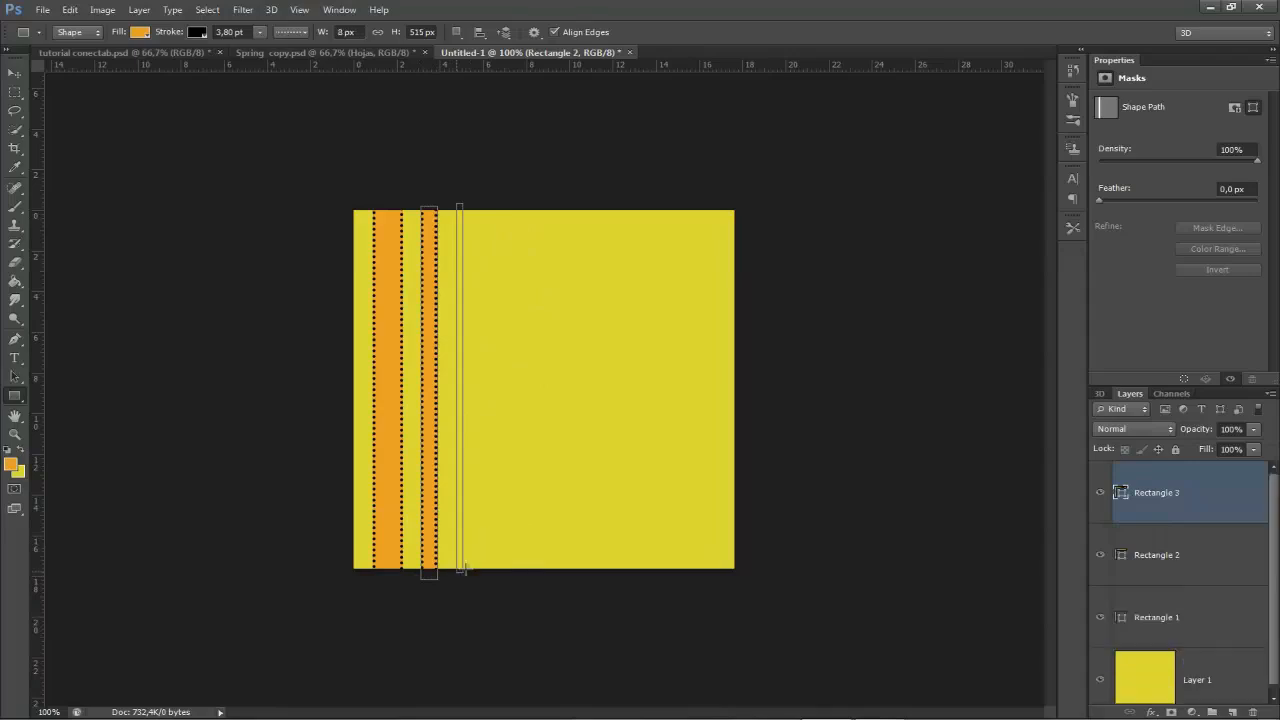
pyautogui.moveTo(485, 207); pyautogui.dragTo(489, 565)
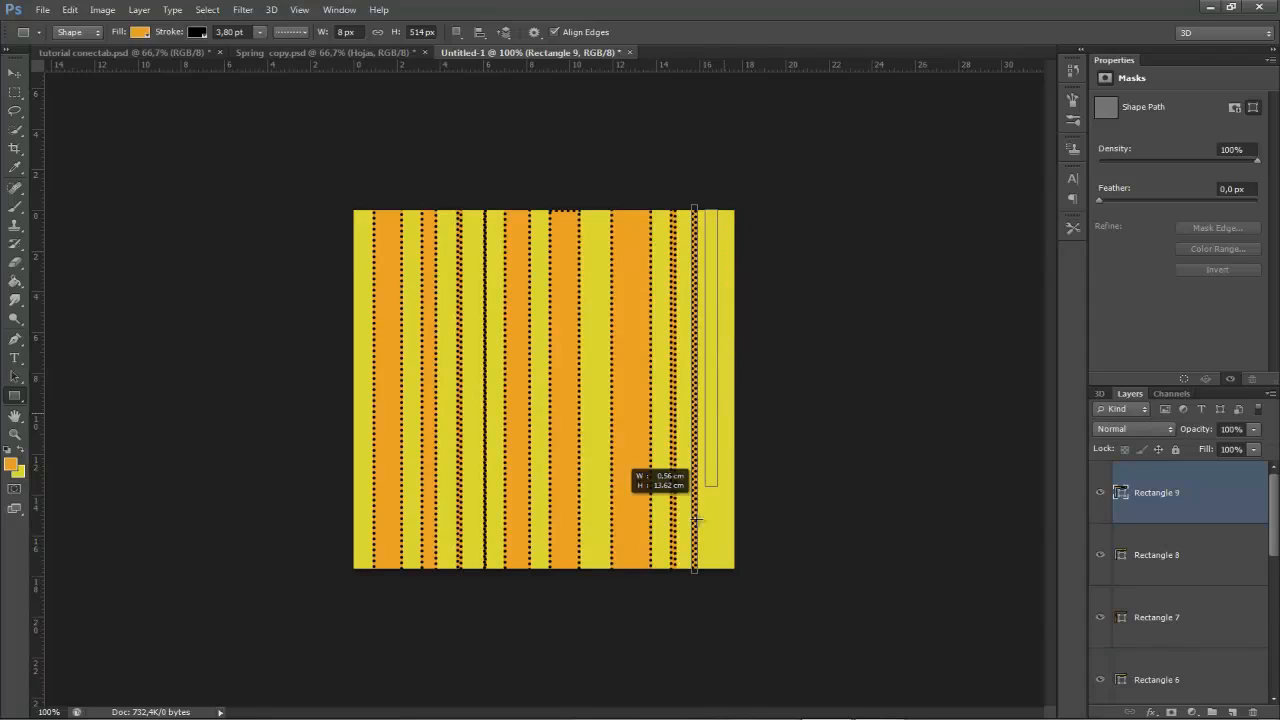
pyautogui.moveTo(708, 490); pyautogui.dragTo(732, 578)
# - Merge the ten stripe layers, Rectangle 1 to Rectangle 10, into one layer
pyautogui.press('v')
pyautogui.scroll(-5, 1166, 532)
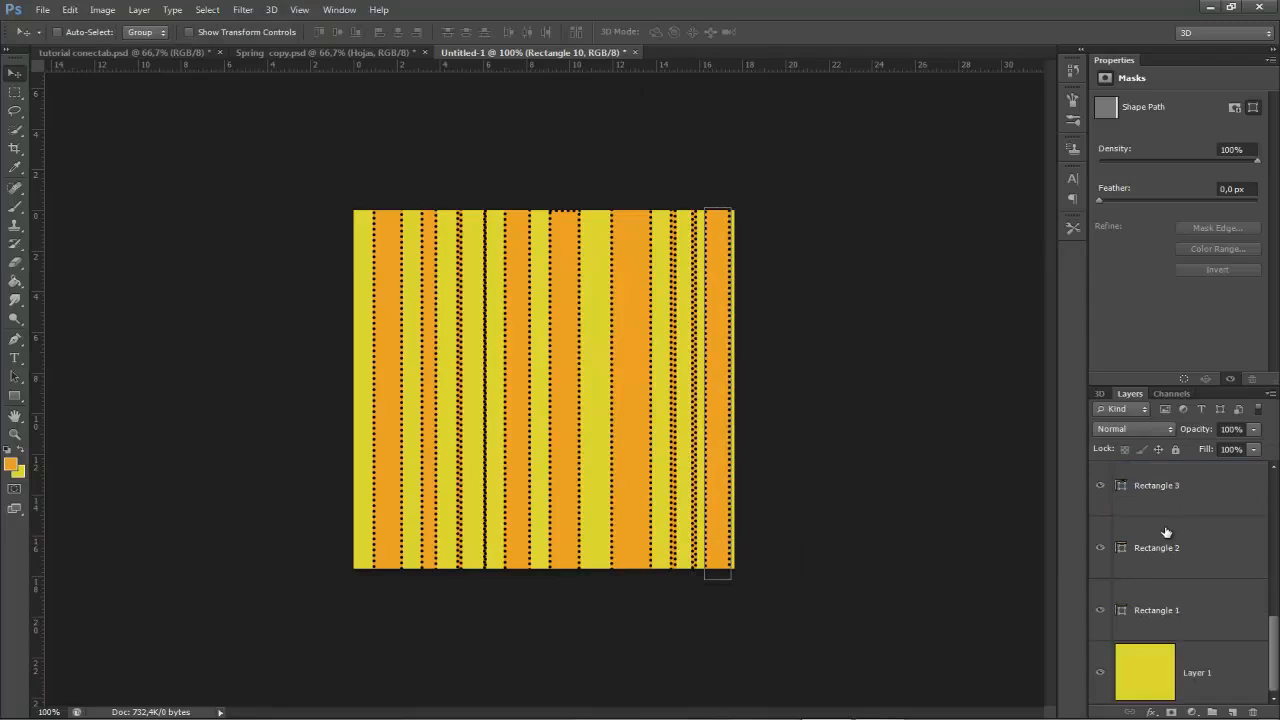
pyautogui.keyDown('shift'); pyautogui.click(1166, 601); pyautogui.keyUp('shift')
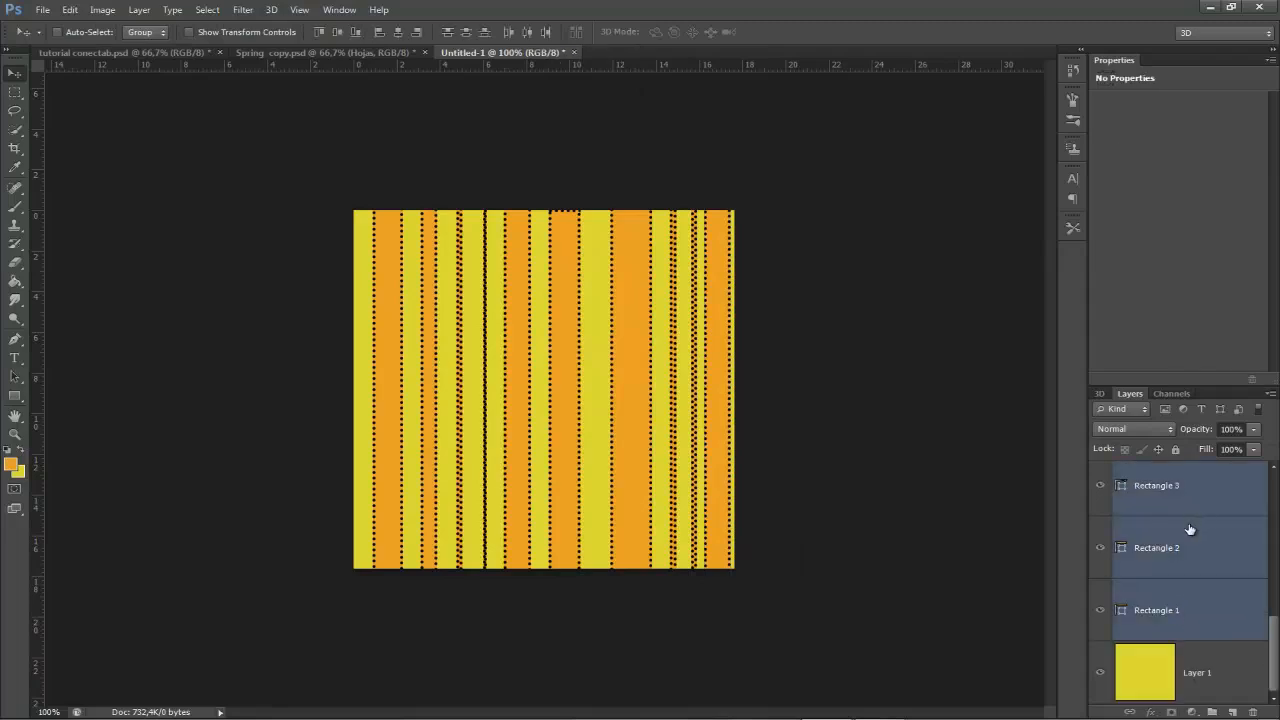
pyautogui.hotkey('ctrl', 'e')
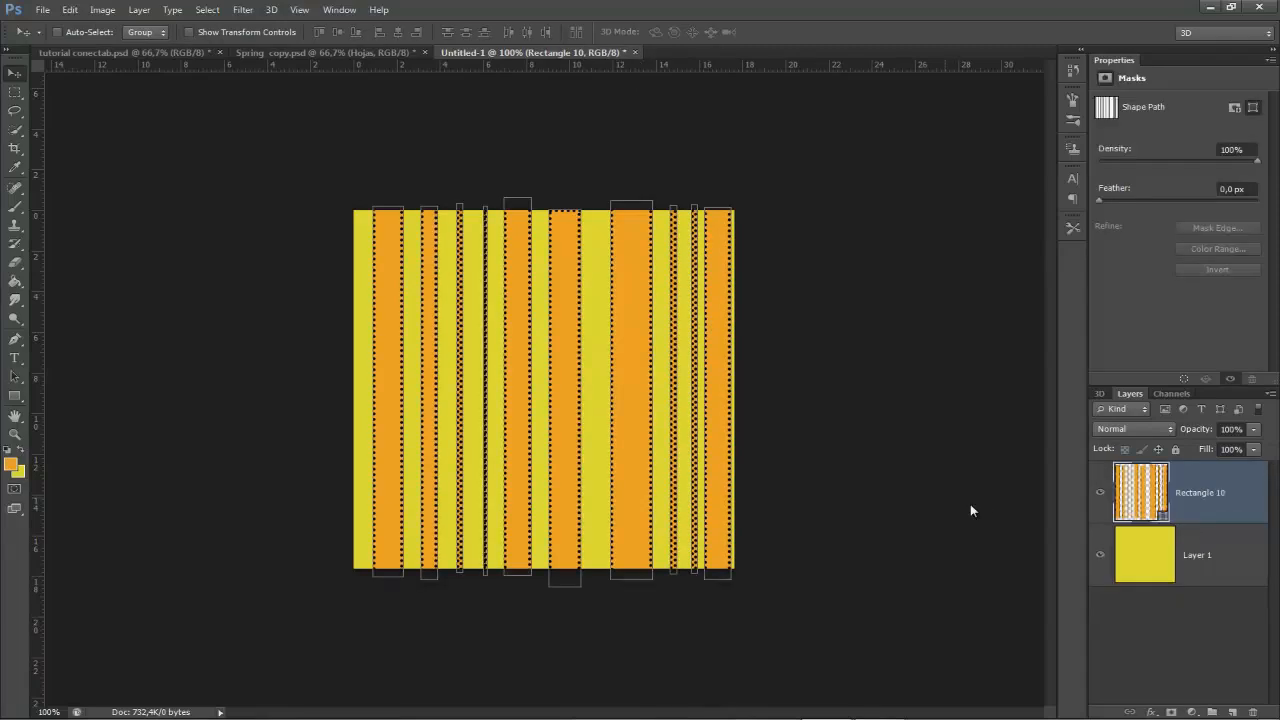
# - Create a Hat mesh preset from the merged stripes and Layer 1, and orbit the camera to a raised side angle
pyautogui.keyDown('shift'); pyautogui.click(1196, 524); pyautogui.keyUp('shift')
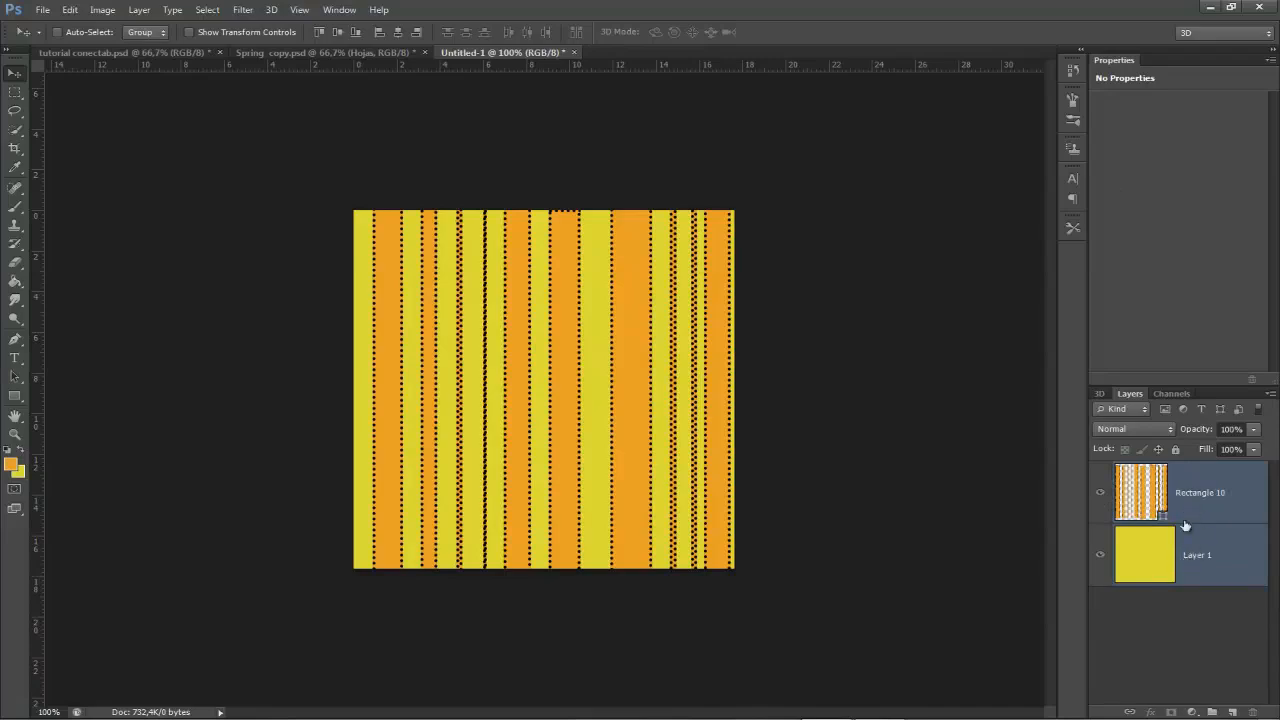
pyautogui.click(272, 12)
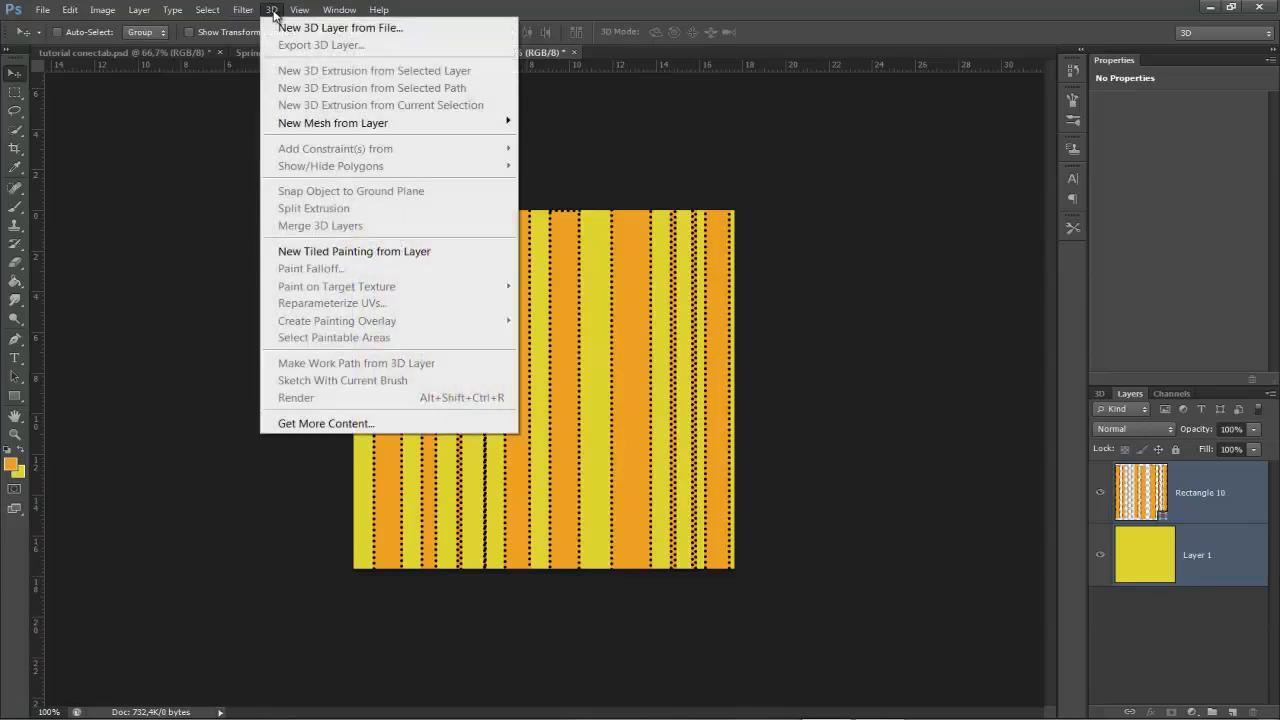
pyautogui.moveTo(378, 124)
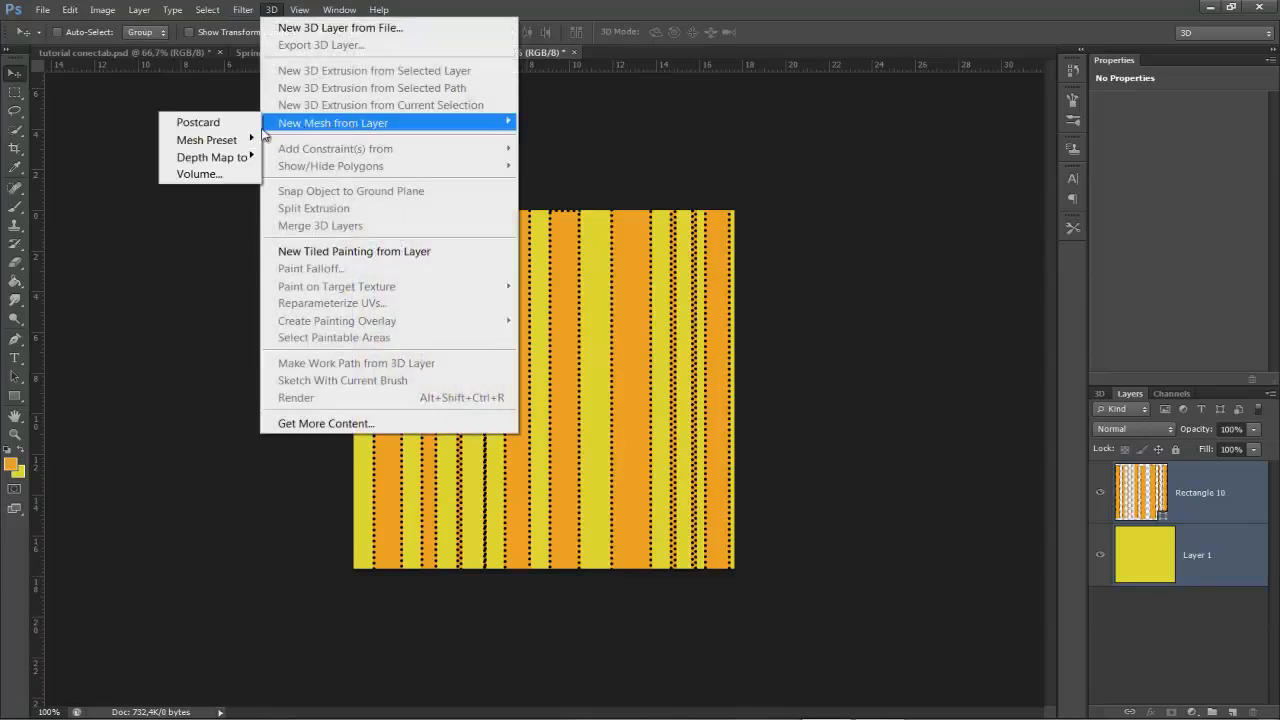
pyautogui.moveTo(240, 142)
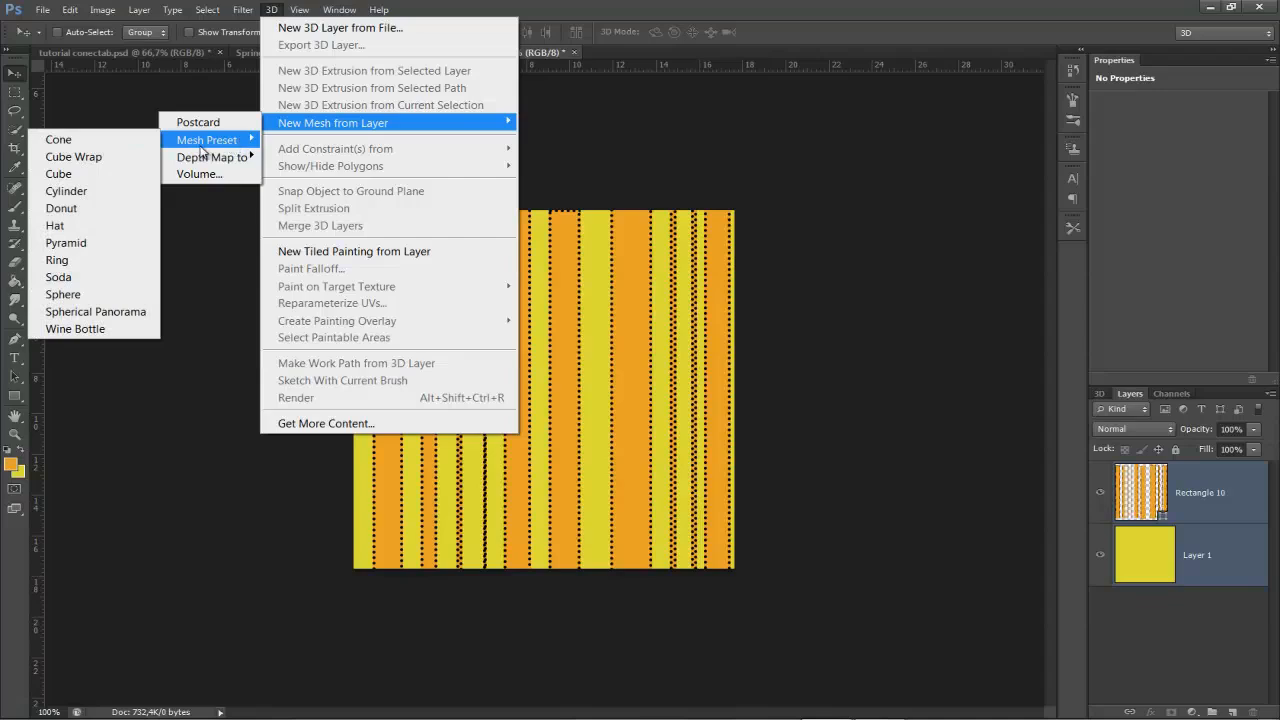
pyautogui.click(54, 228)
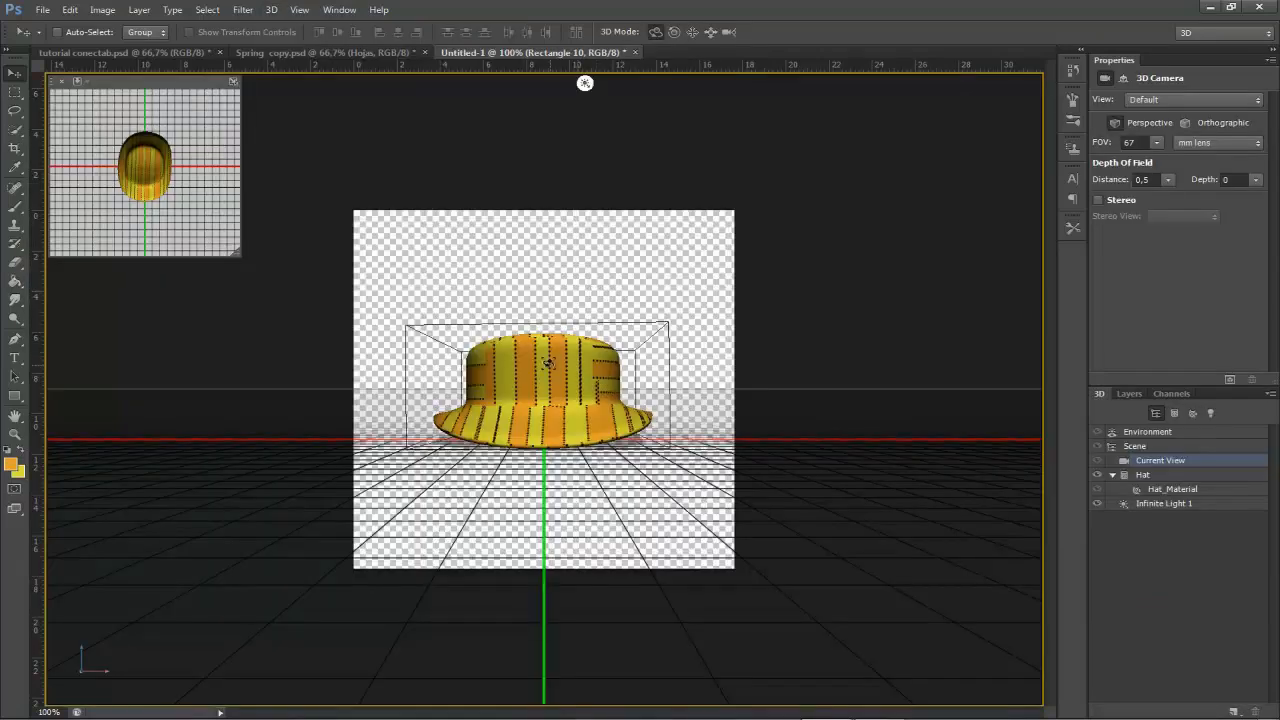
pyautogui.moveTo(530, 321); pyautogui.dragTo(532, 390)
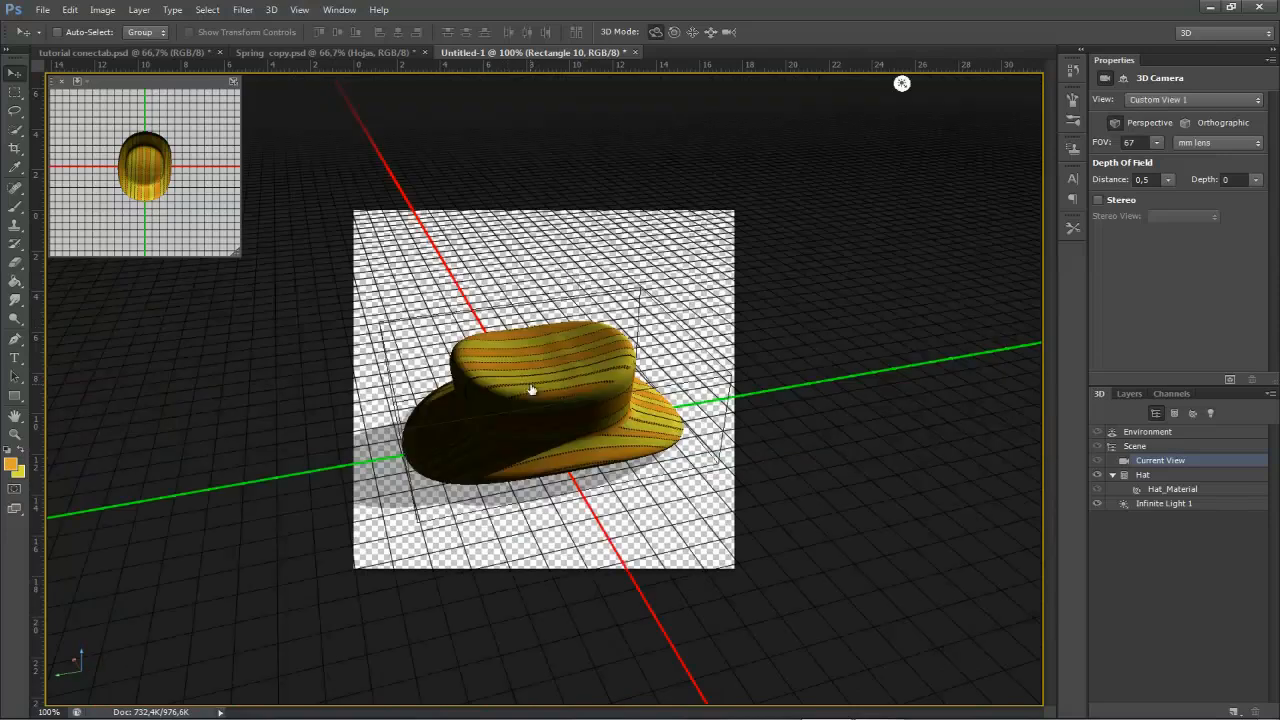
# - Duplicate the 3D hat layer into the Spring copy document and switch to that document
pyautogui.click(1129, 393)
pyautogui.rightClick(1240, 490)
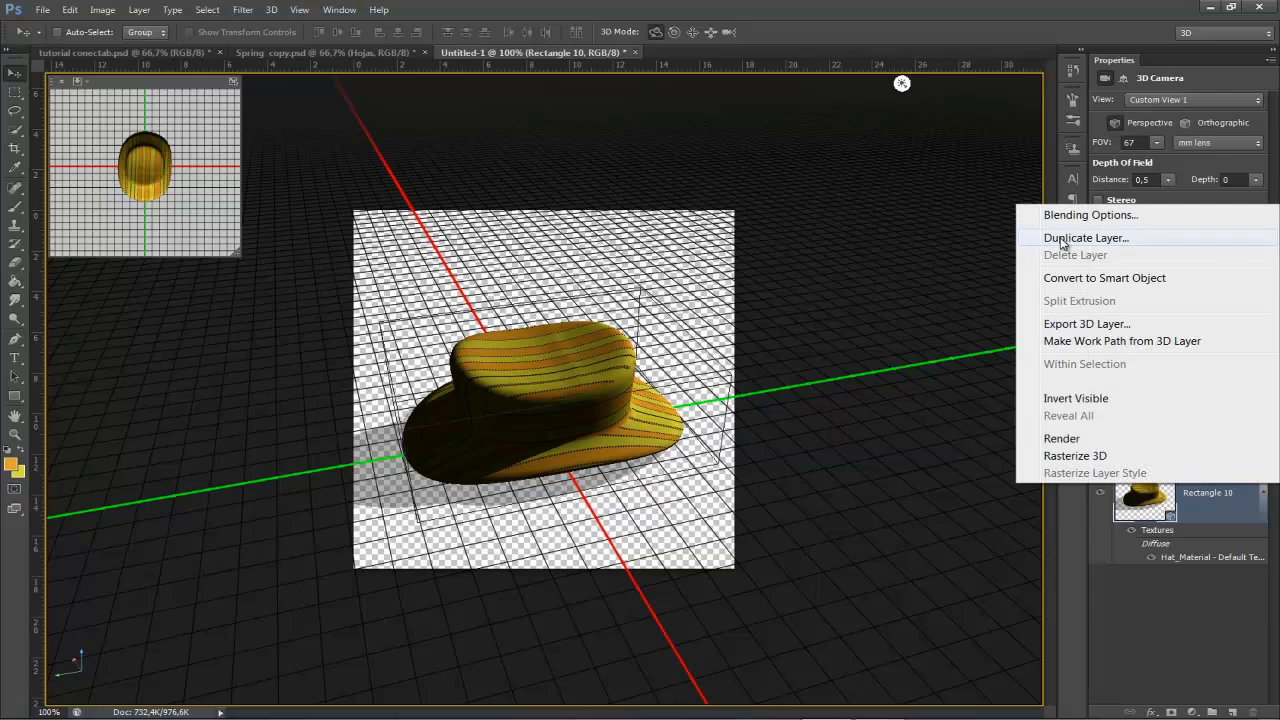
pyautogui.click(1085, 238)
pyautogui.click(688, 283)
pyautogui.click(572, 326)
pyautogui.click(772, 229)
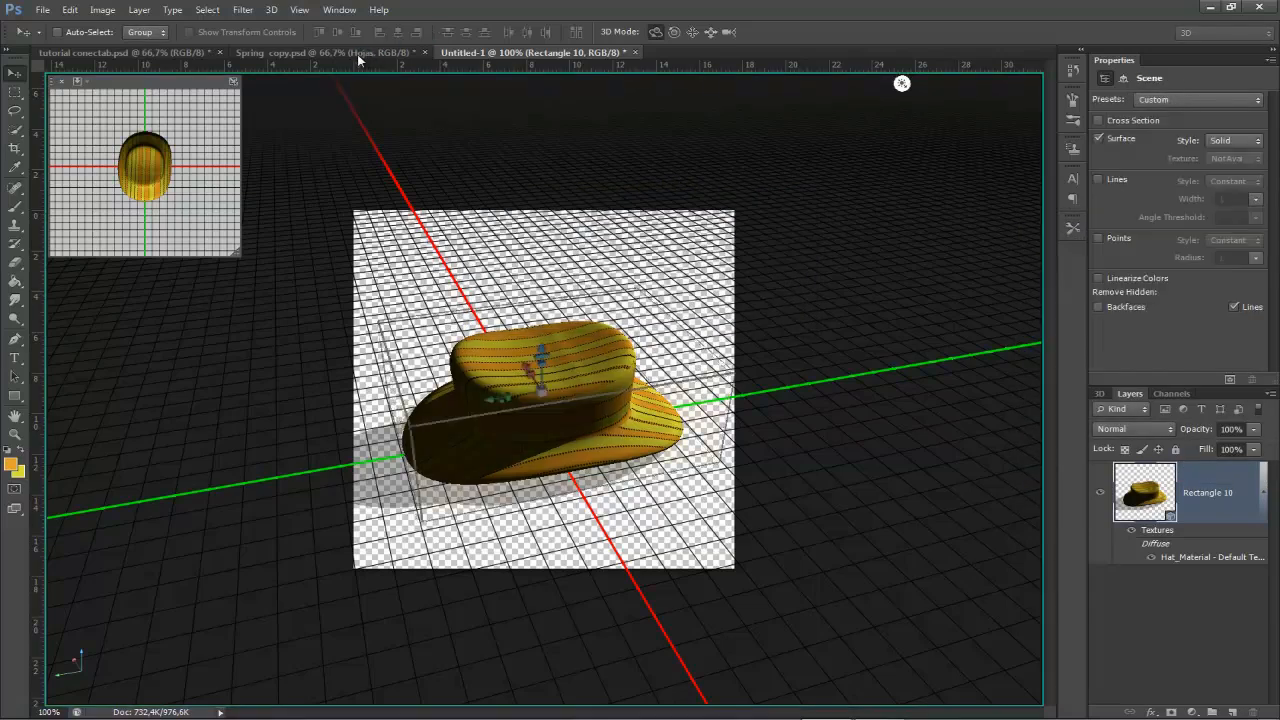
pyautogui.click(349, 53)
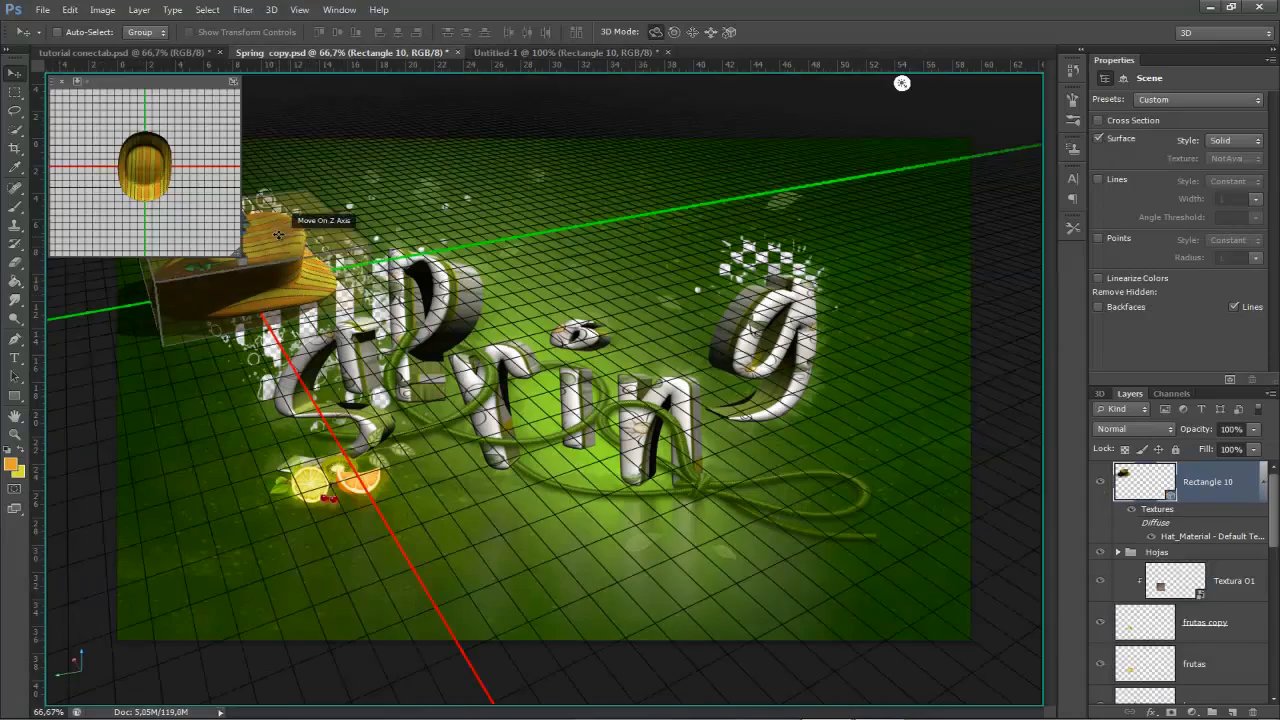
# - Move the 3D hat onto the top of the letter g and scale it down to fit
pyautogui.moveTo(279, 234); pyautogui.dragTo(771, 357)
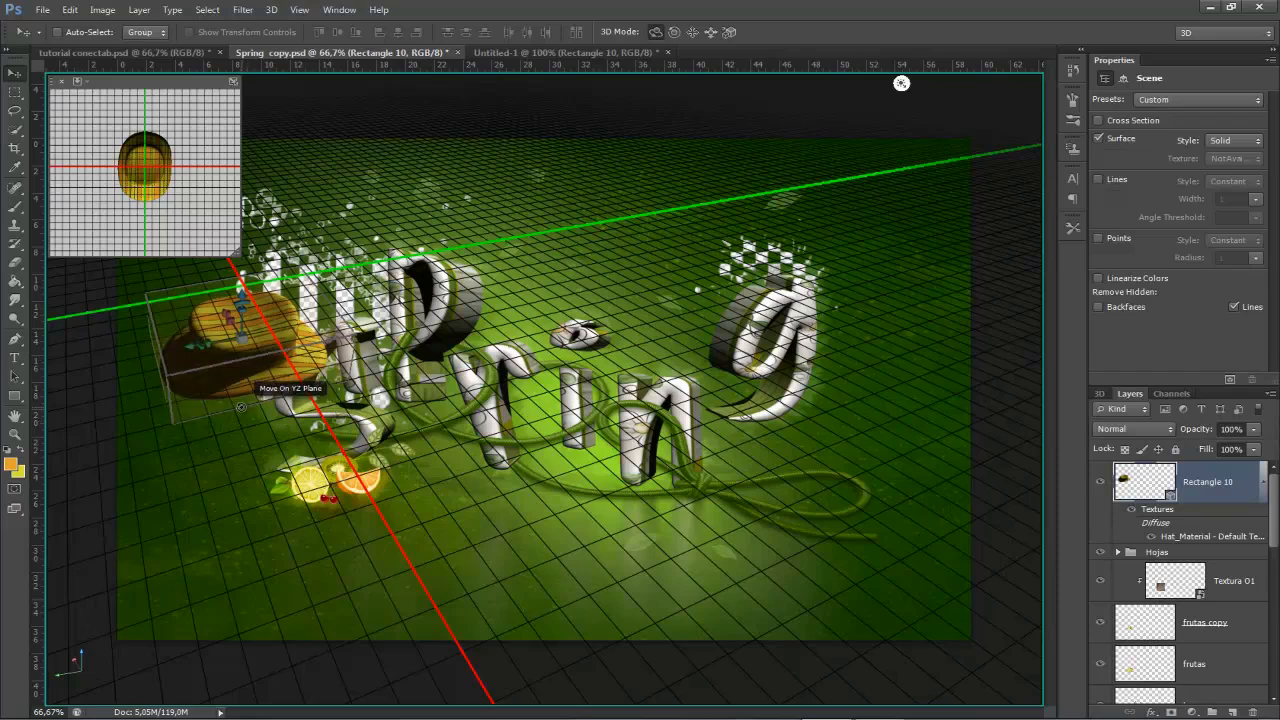
pyautogui.moveTo(241, 406); pyautogui.dragTo(869, 272)
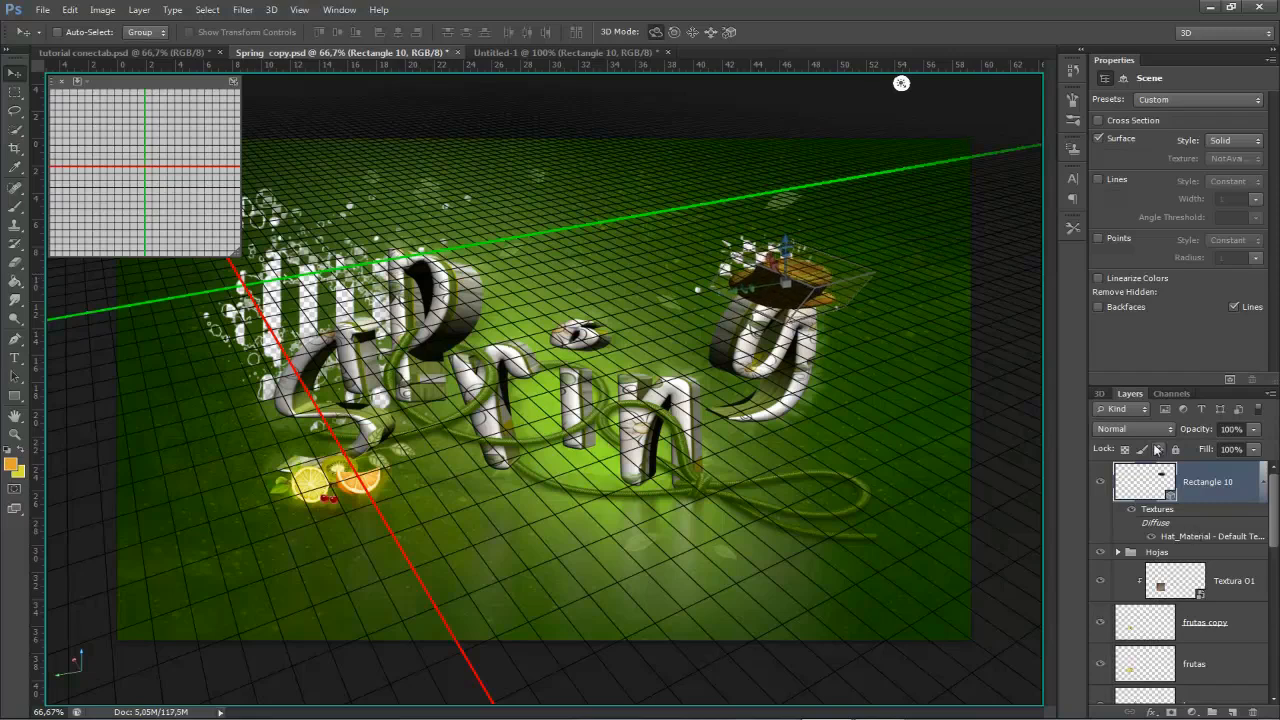
# - Rotate Infinite Light 1 of the hat's 3D scene so that it lights the hat's dark front side
pyautogui.click(1099, 393)
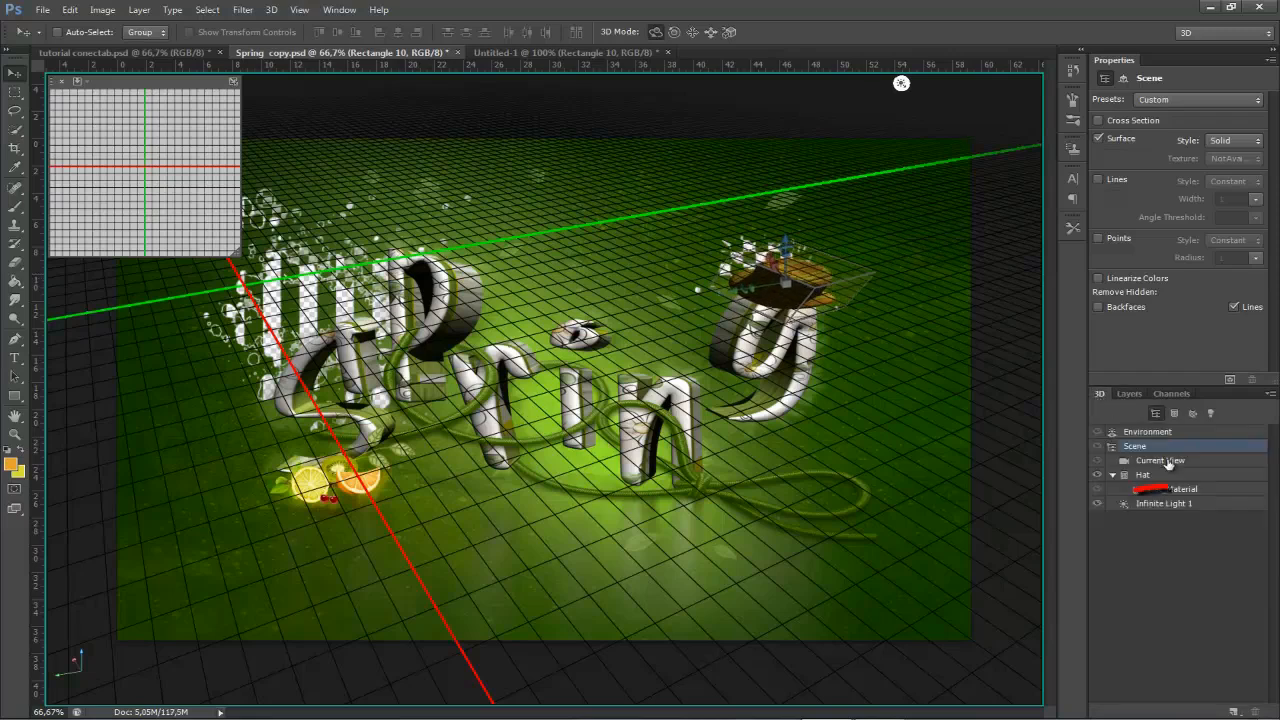
pyautogui.click(1163, 503)
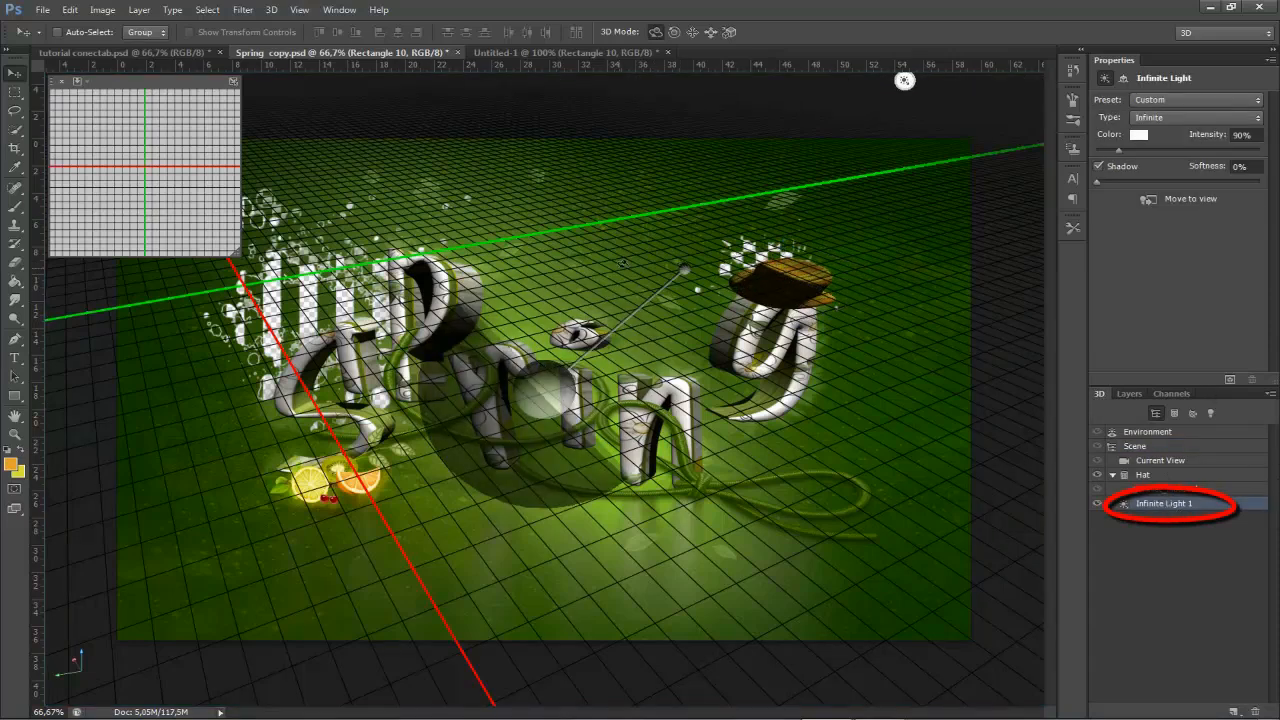
pyautogui.moveTo(904, 80); pyautogui.dragTo(1034, 222)
pyautogui.moveTo(538, 453); pyautogui.dragTo(369, 488)
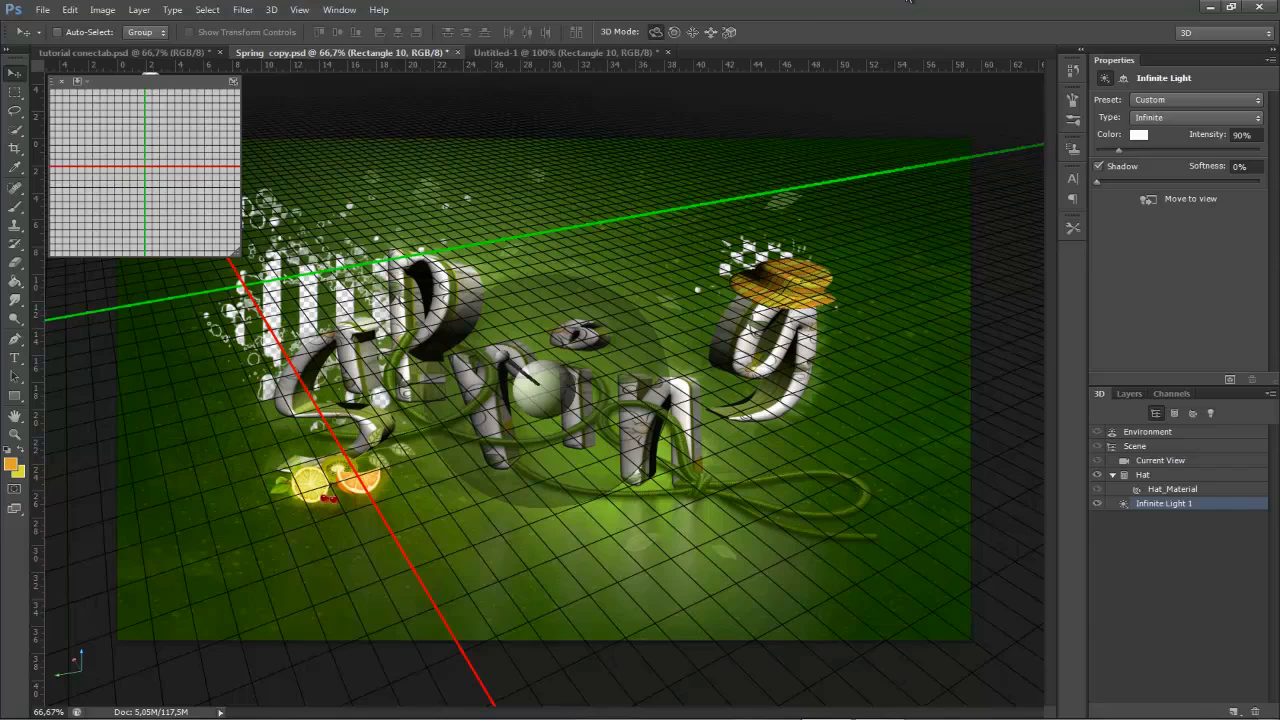
# - Rasterize the 3D hat layer and scale the hat down slightly on top of the letter g
pyautogui.click(1128, 393)
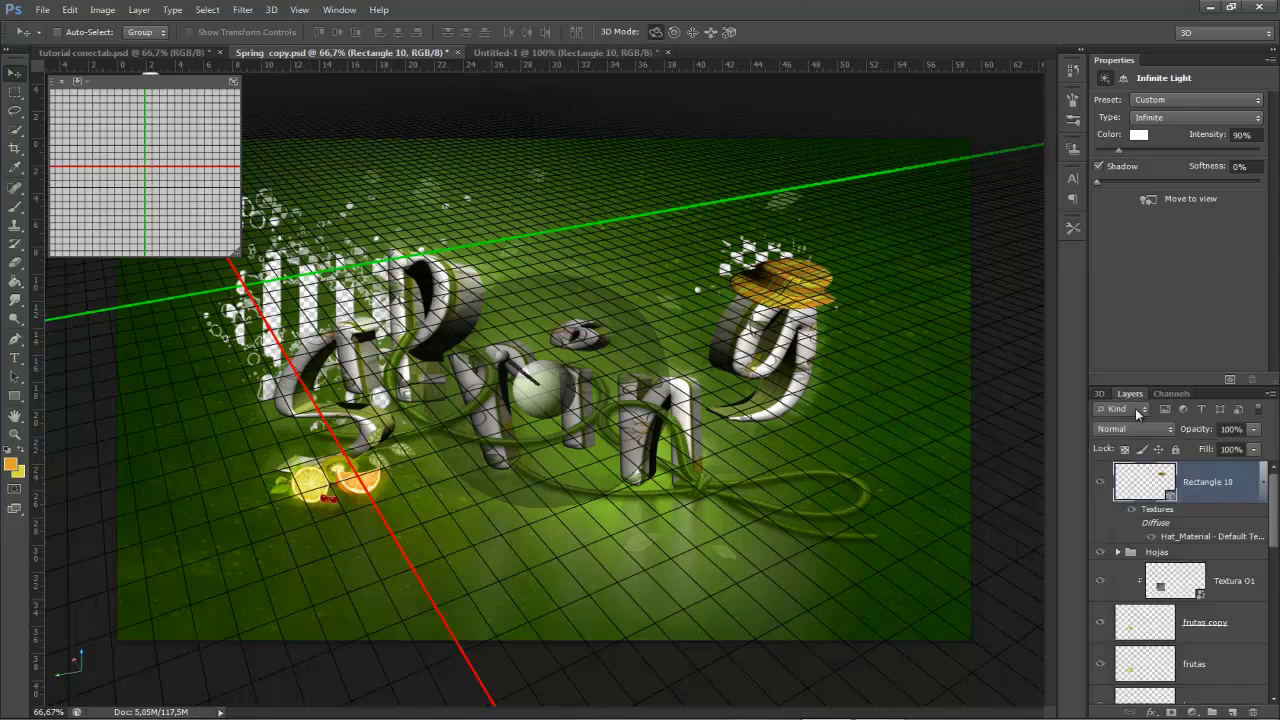
pyautogui.rightClick(1212, 487)
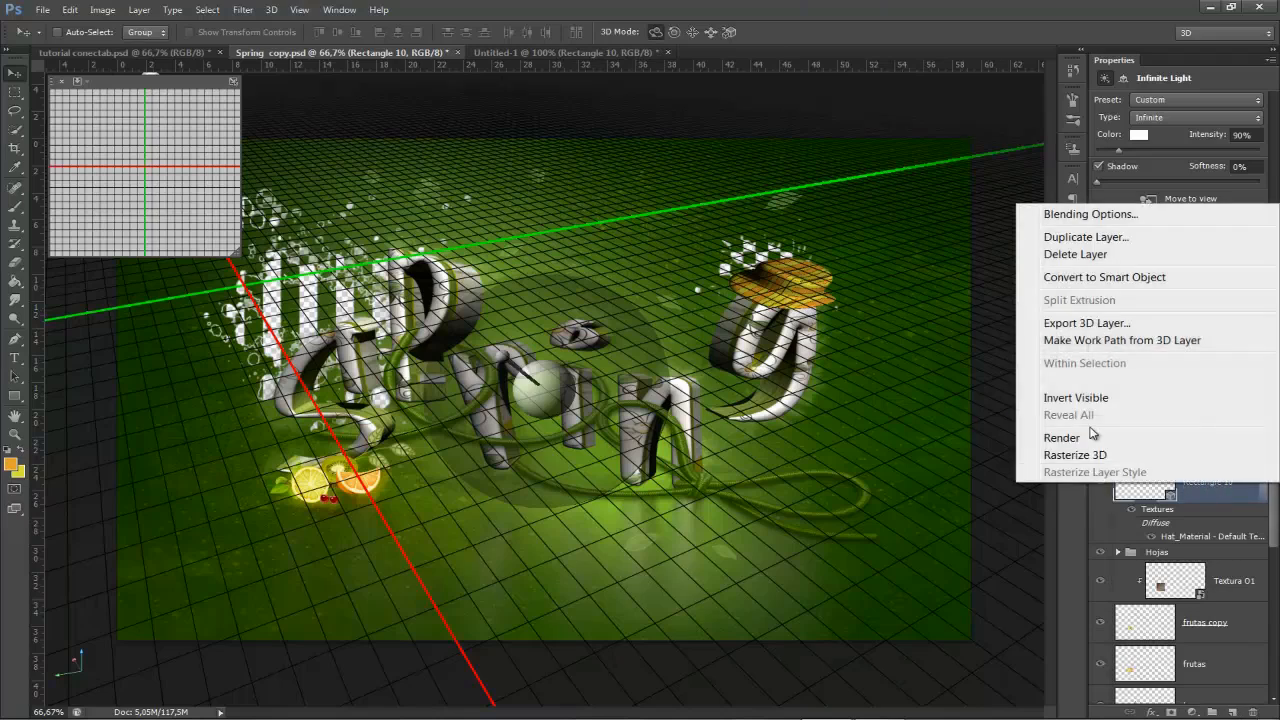
pyautogui.click(1075, 455)
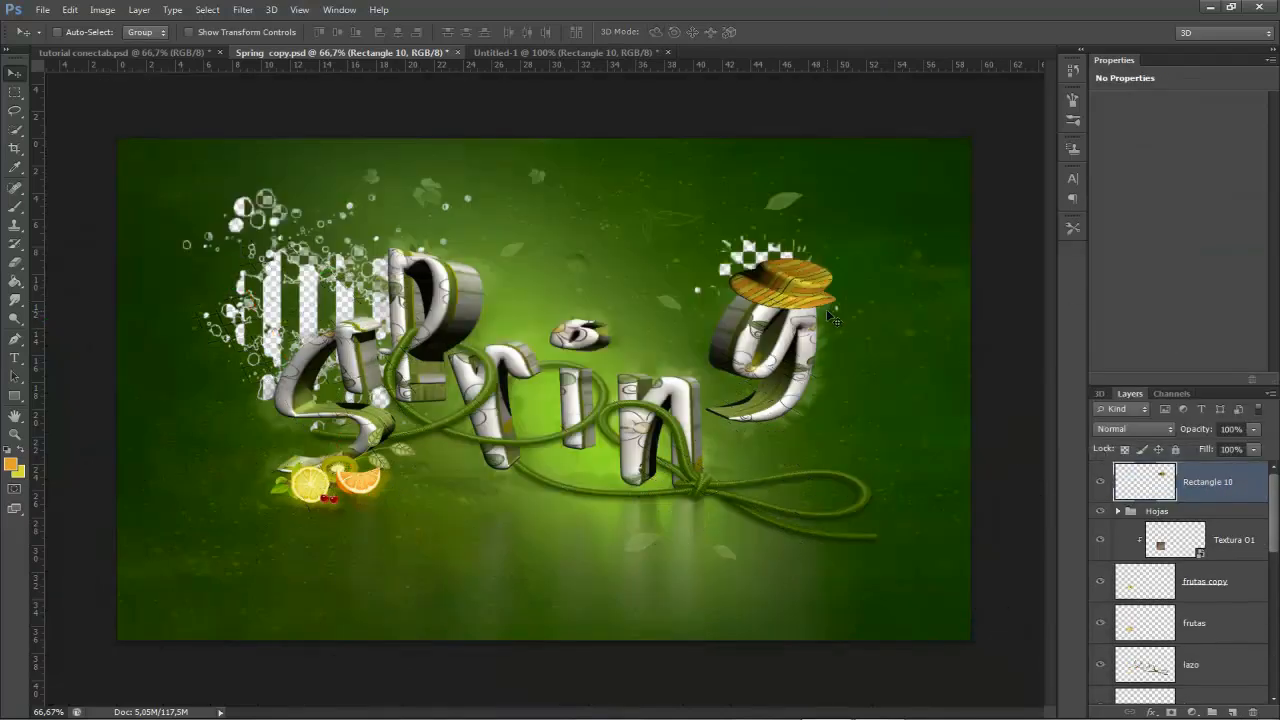
pyautogui.hotkey('ctrl', 't')
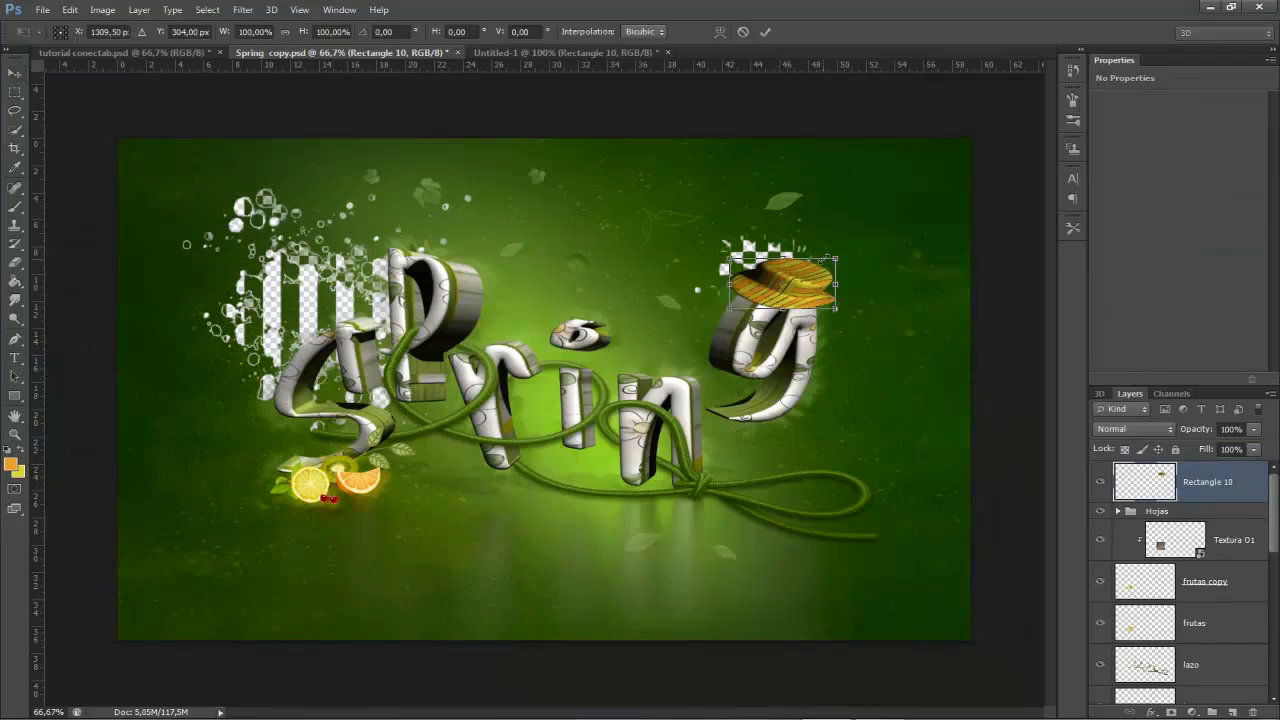
pyautogui.moveTo(835, 256); pyautogui.dragTo(825, 267)
pyautogui.press('Return')
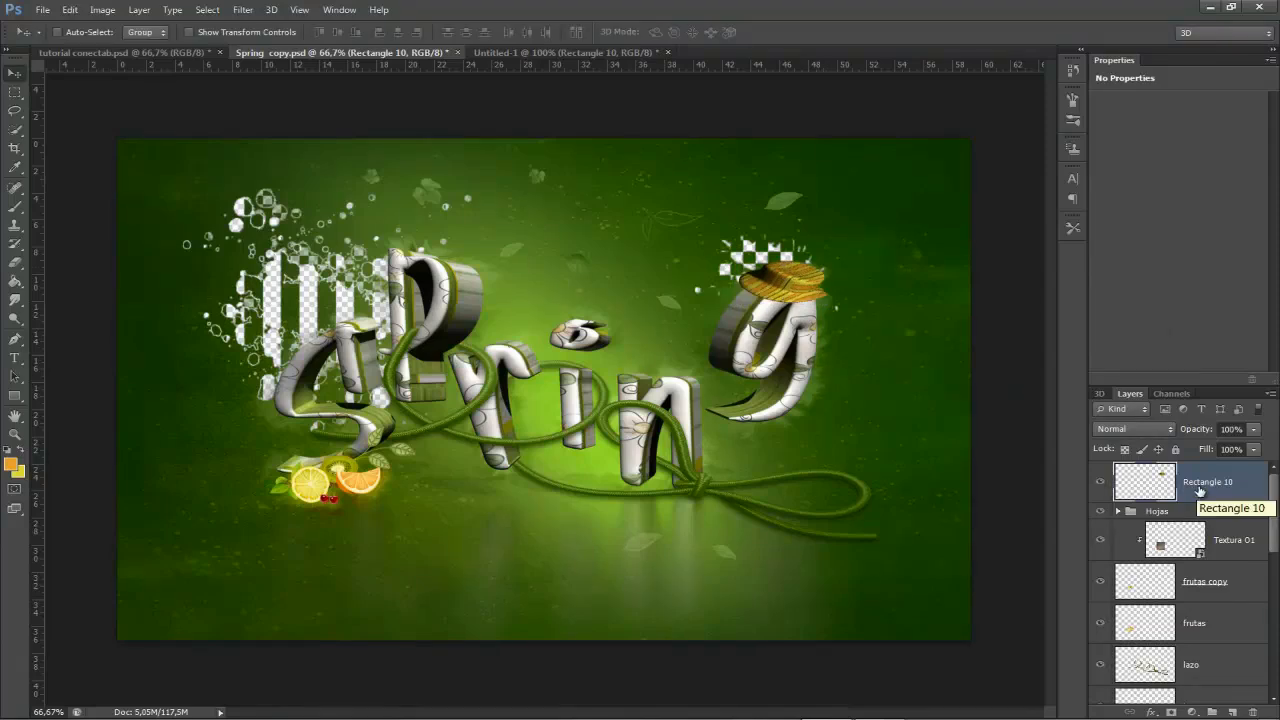
# - Place DS_LuckyMe_CU_Flower.png into the Spring composition and adjust its position
pyautogui.click(42, 9)
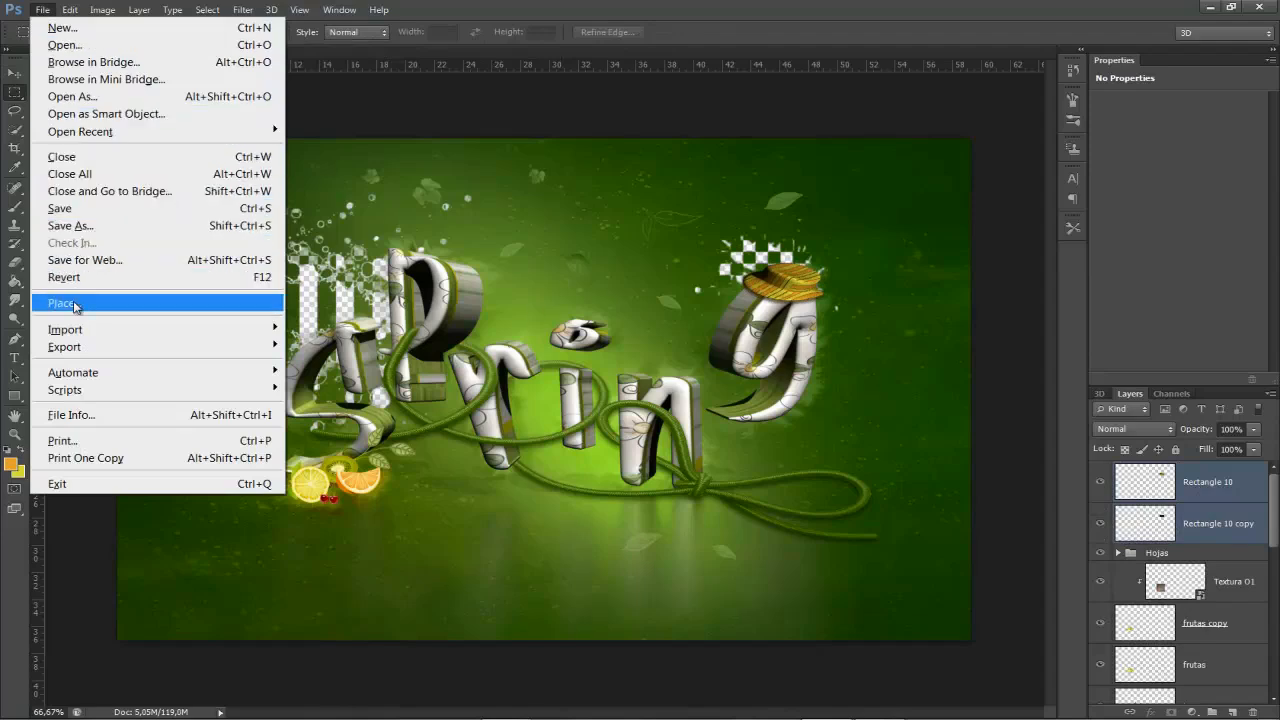
pyautogui.click(74, 298)
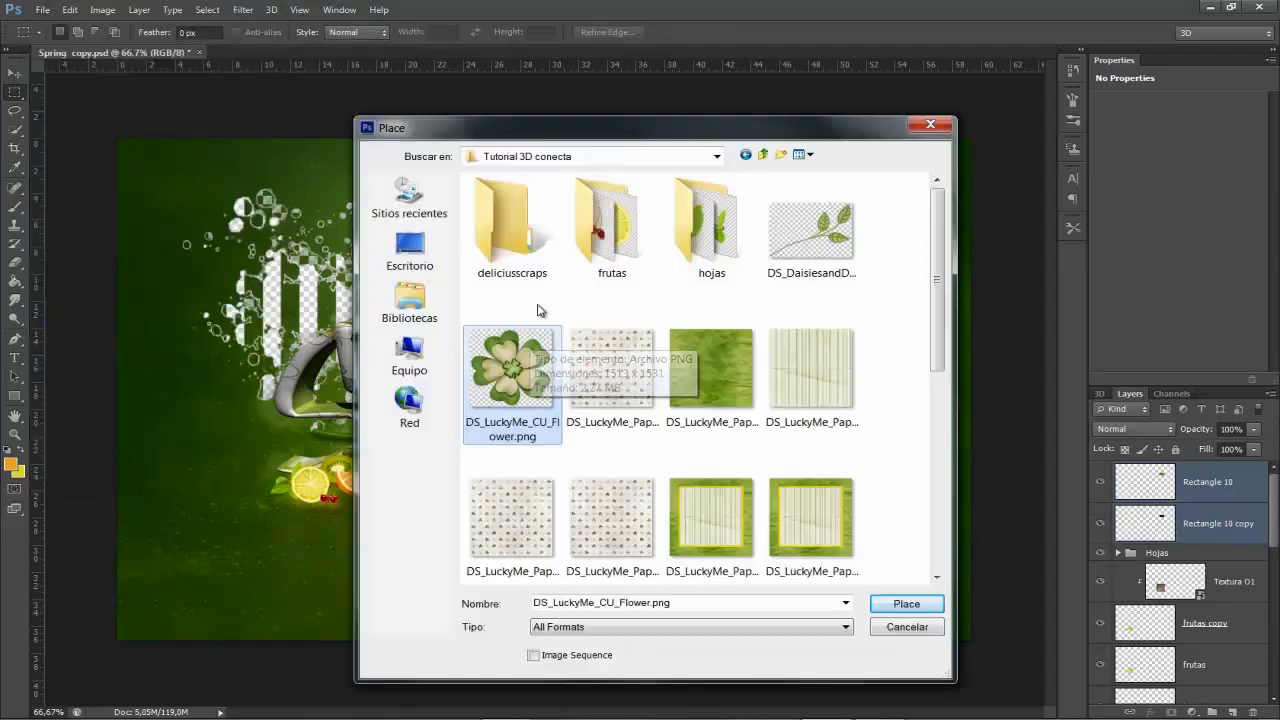
pyautogui.click(907, 605)
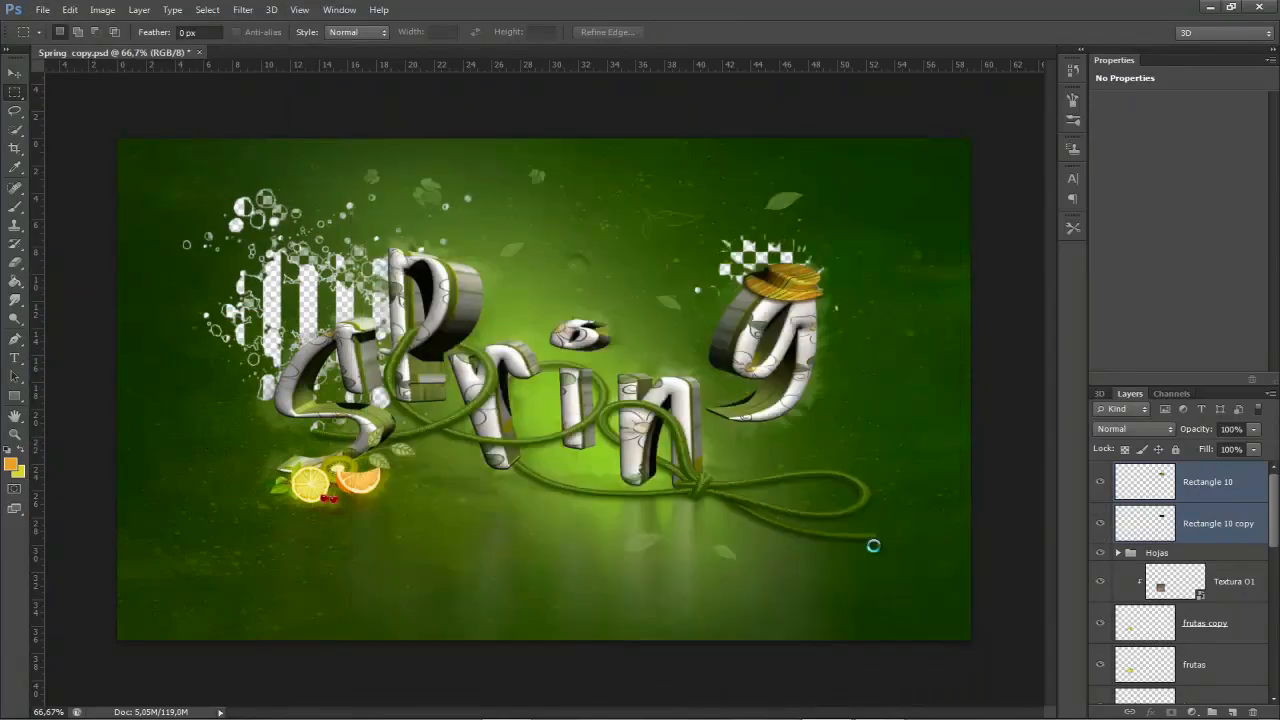
pyautogui.moveTo(548, 377); pyautogui.dragTo(688, 372)
pyautogui.press('Return')
# - Place DS_LuckyMe_Tag Glittered.png into the Spring composition
pyautogui.click(42, 9)
pyautogui.click(44, 10)
pyautogui.click(44, 10)
pyautogui.click(64, 302)
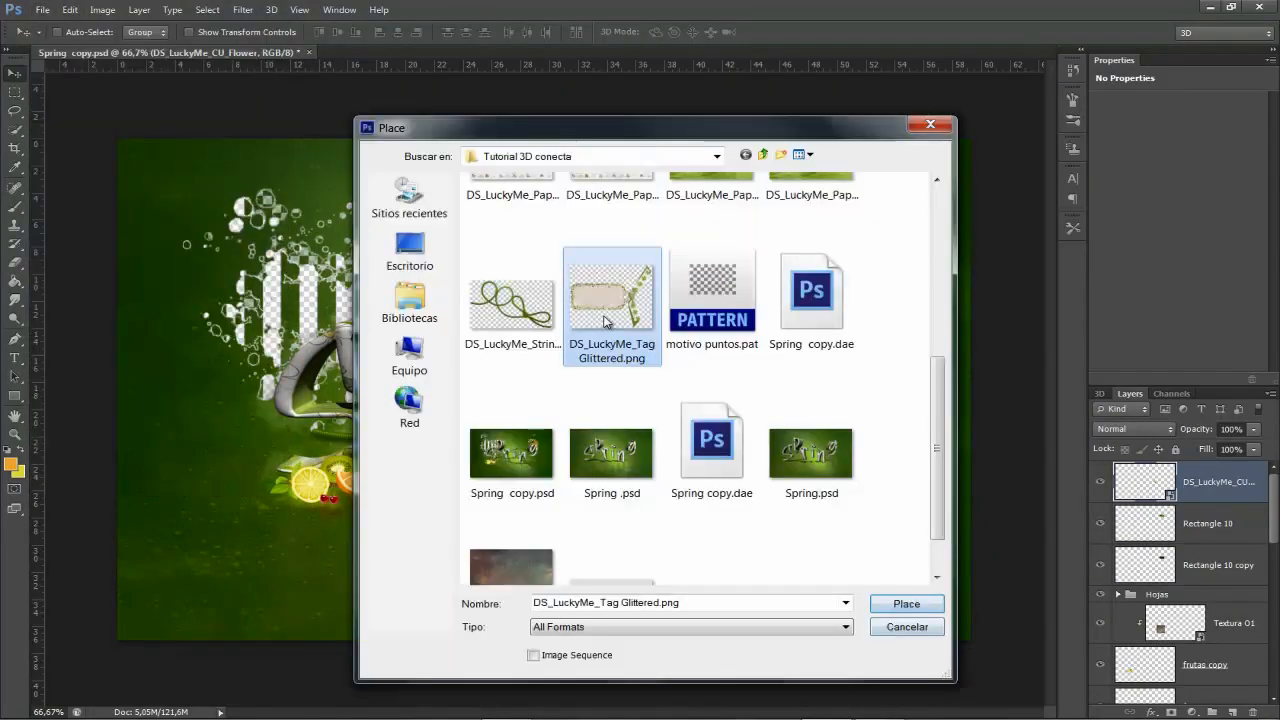
pyautogui.click(906, 604)
# - Rotate the placed tag counterclockwise, scale it down and hang it at the loose end of the green string
pyautogui.rightClick(600, 338)
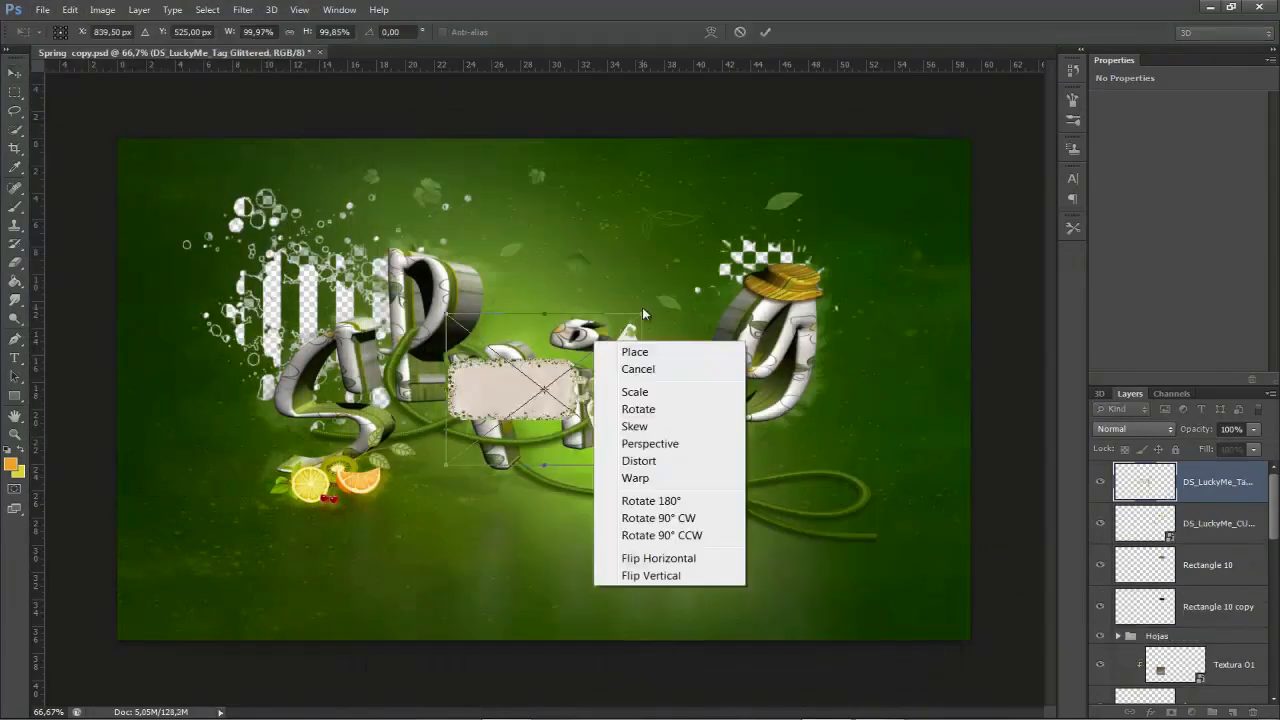
pyautogui.click(660, 401)
pyautogui.moveTo(642, 309); pyautogui.dragTo(645, 290)
pyautogui.rightClick(812, 248)
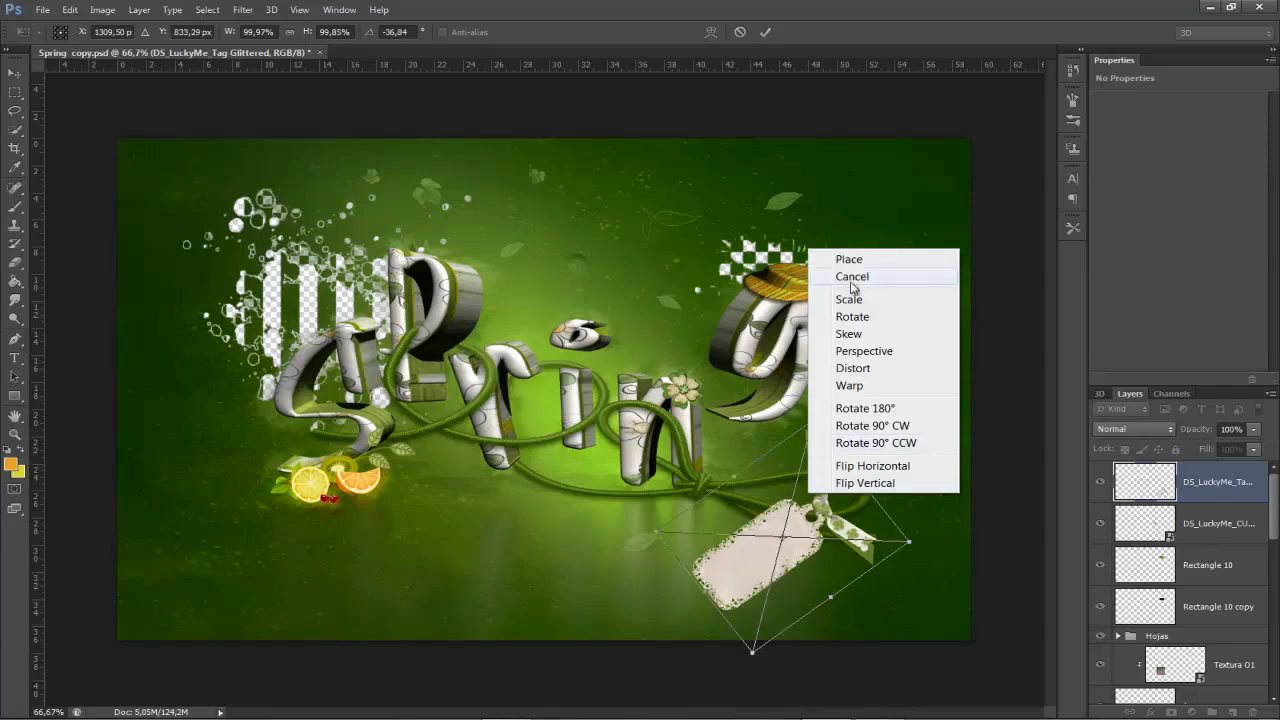
pyautogui.click(860, 295)
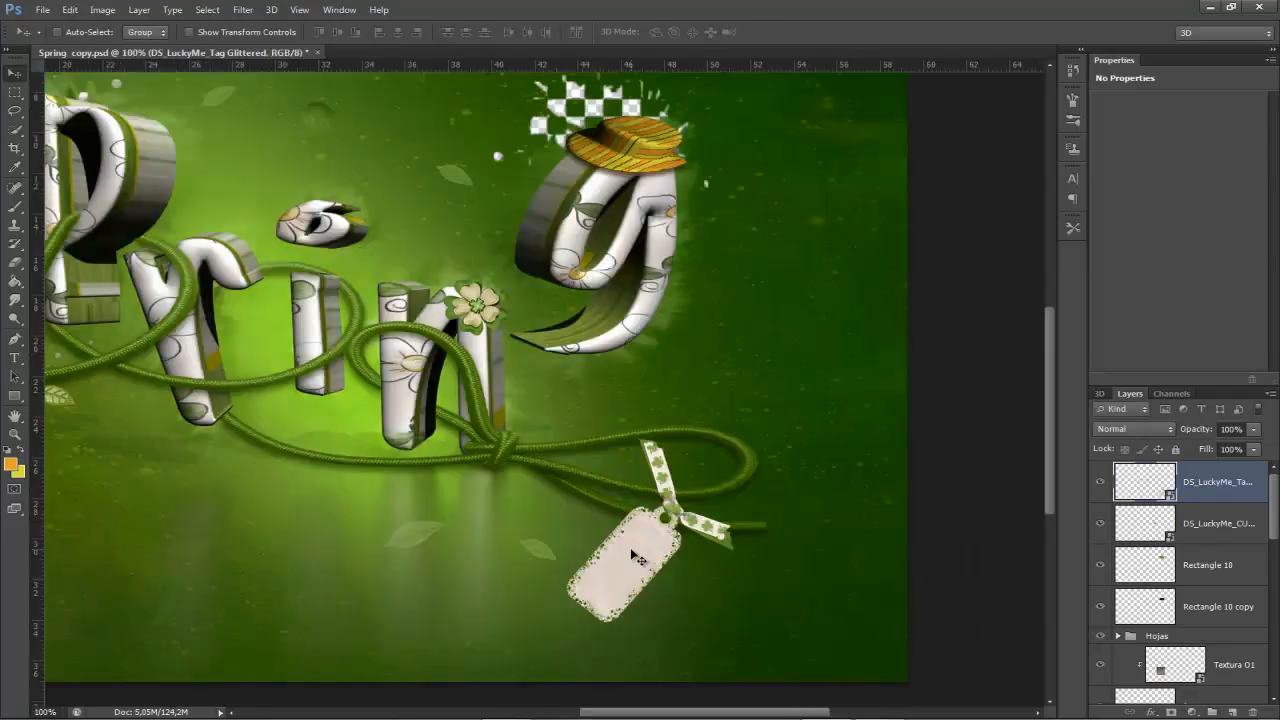
# - Load the outline of the lazo string layer as a selection
pyautogui.moveTo(1276, 488); pyautogui.dragTo(1273, 545)
pyautogui.click(1206, 597)
pyautogui.keyDown('ctrl'); pyautogui.click(1152, 601); pyautogui.keyUp('ctrl')
pyautogui.scroll(5, 1133, 513)
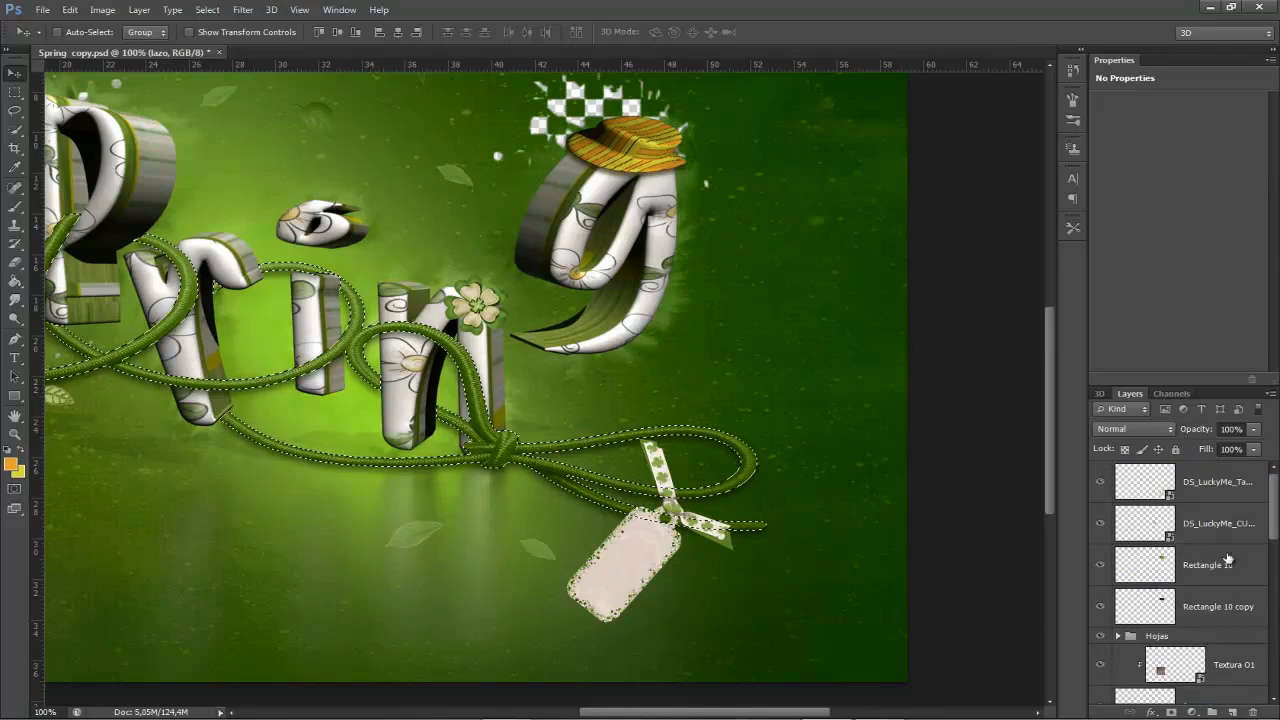
# - Rasterize the tag layer and erase its ribbon inside the string selection at 100% eraser opacity, so the string passes over it
pyautogui.click(1218, 488)
pyautogui.press('e')
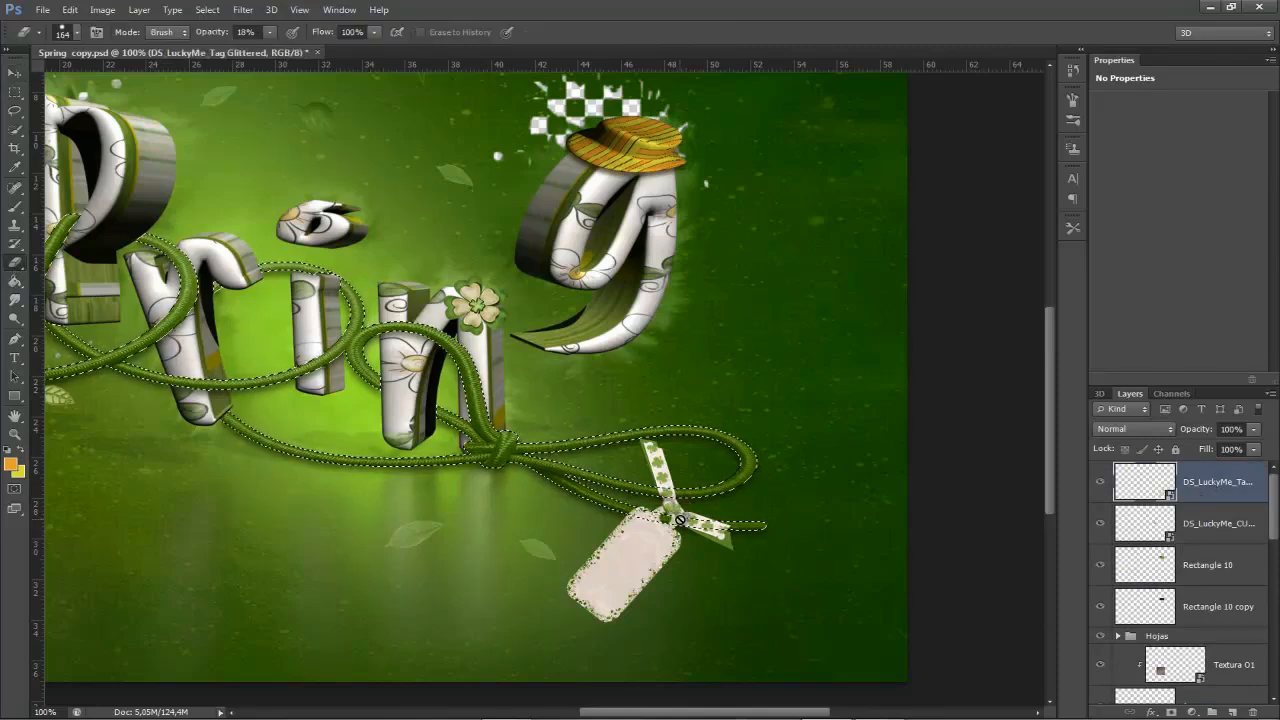
pyautogui.rightClick(1178, 488)
pyautogui.click(983, 278)
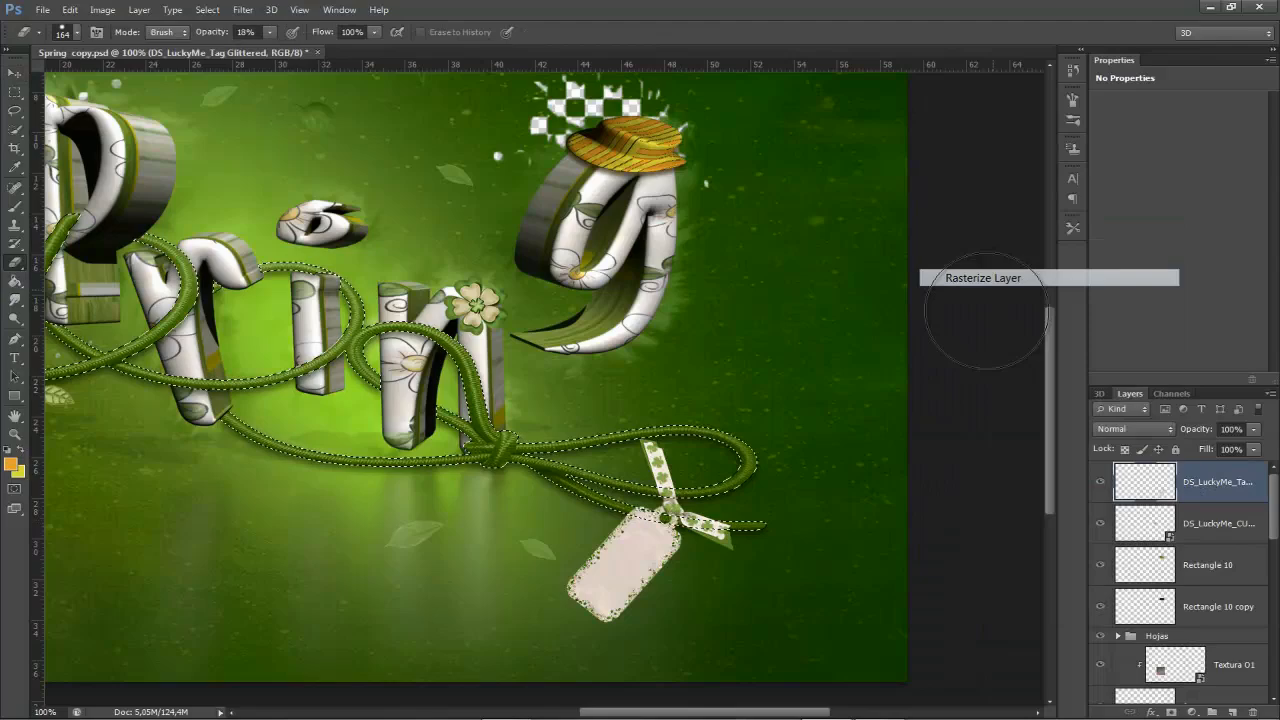
pyautogui.hotkey('ctrl', '+')
pyautogui.moveTo(648, 479)
pyautogui.mouseDown()
pyautogui.moveTo(571, 306)
pyautogui.moveTo(629, 480)
pyautogui.moveTo(595, 487)
pyautogui.moveTo(645, 506)
pyautogui.mouseUp()
pyautogui.press('0')
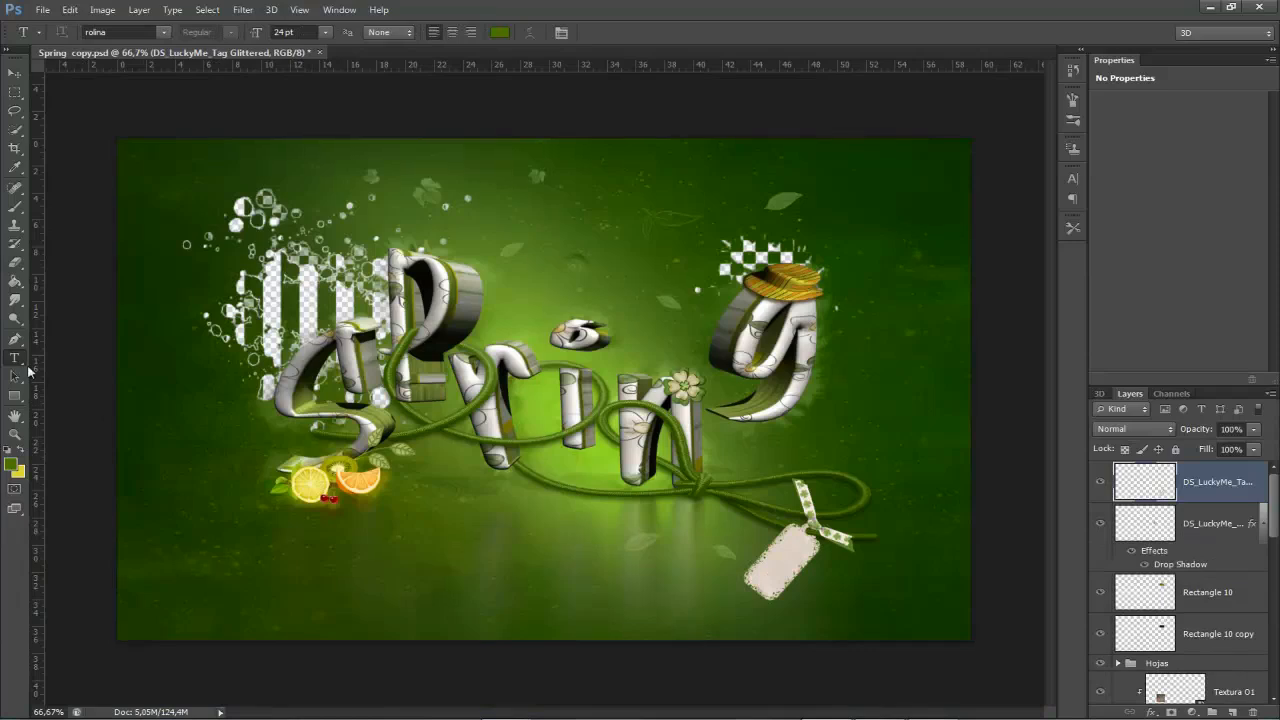
# - Add the author's name as dark green text on the tag in the rolina font at 35 pt
pyautogui.click(112, 33)
pyautogui.click(757, 580)
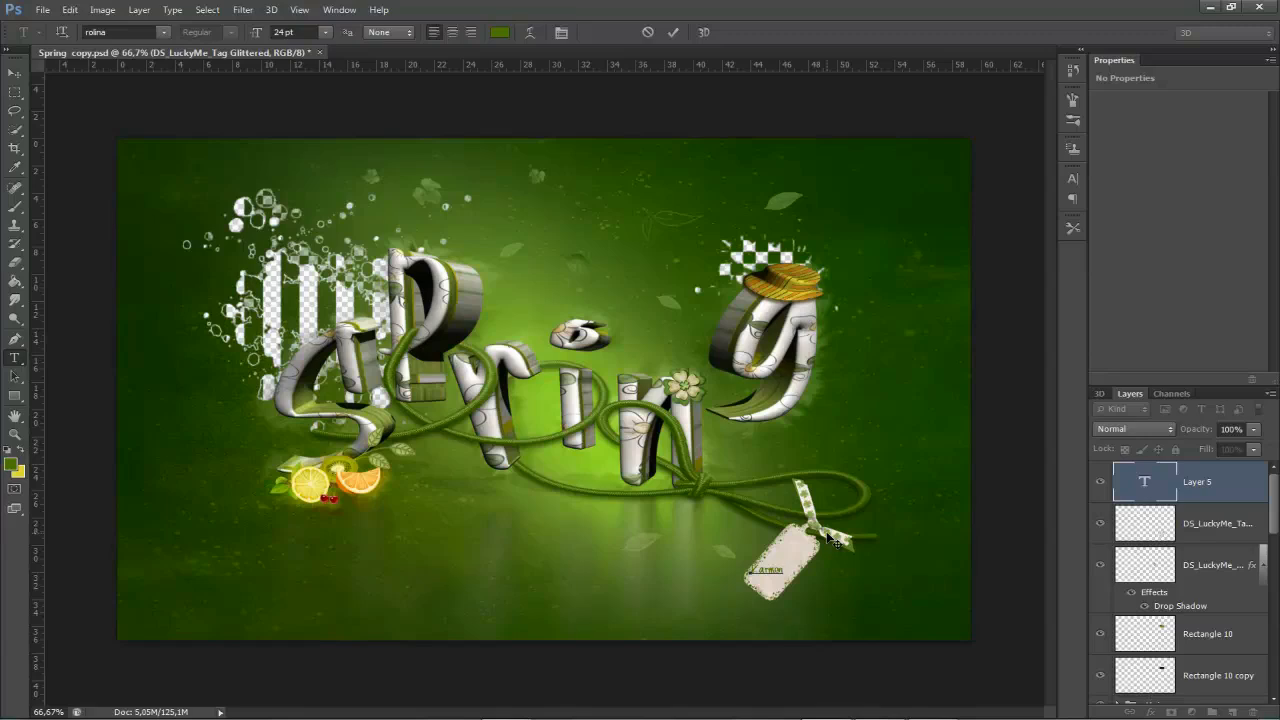
pyautogui.hotkey('ctrl', 'Return')
# - Rotate the name text to follow the tilt of the tag
pyautogui.rightClick(790, 566)
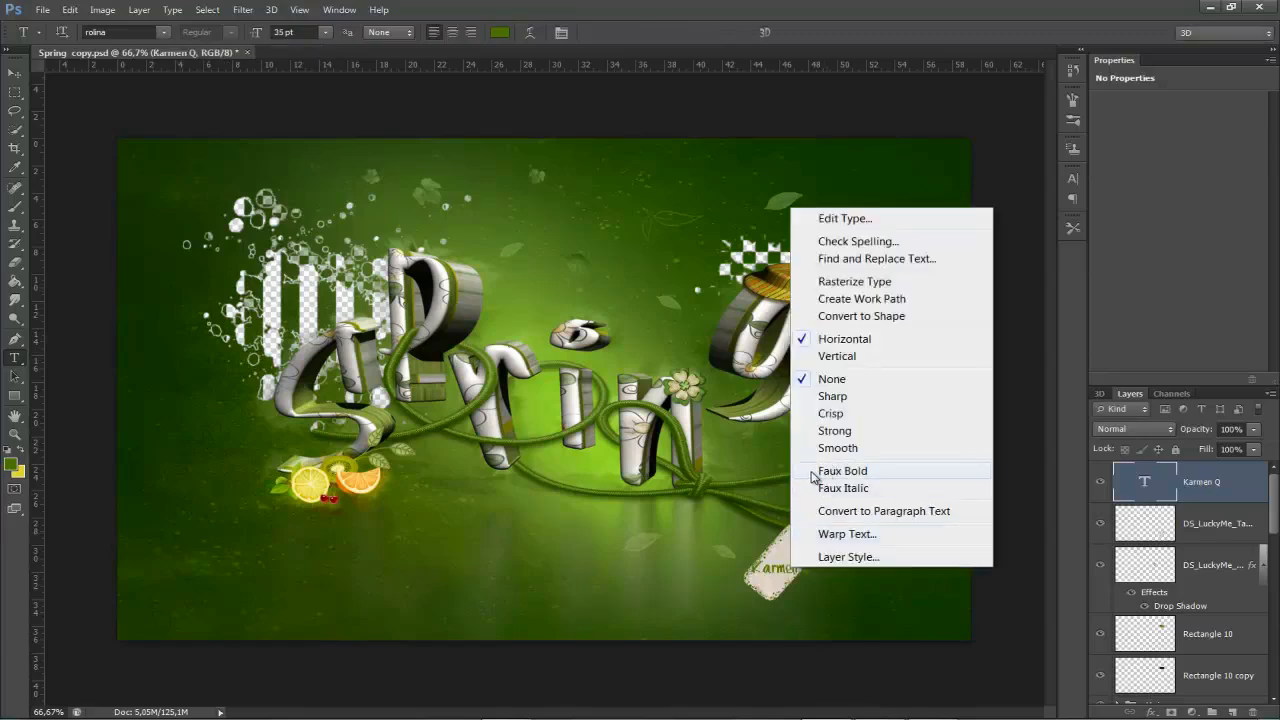
pyautogui.click(810, 472)
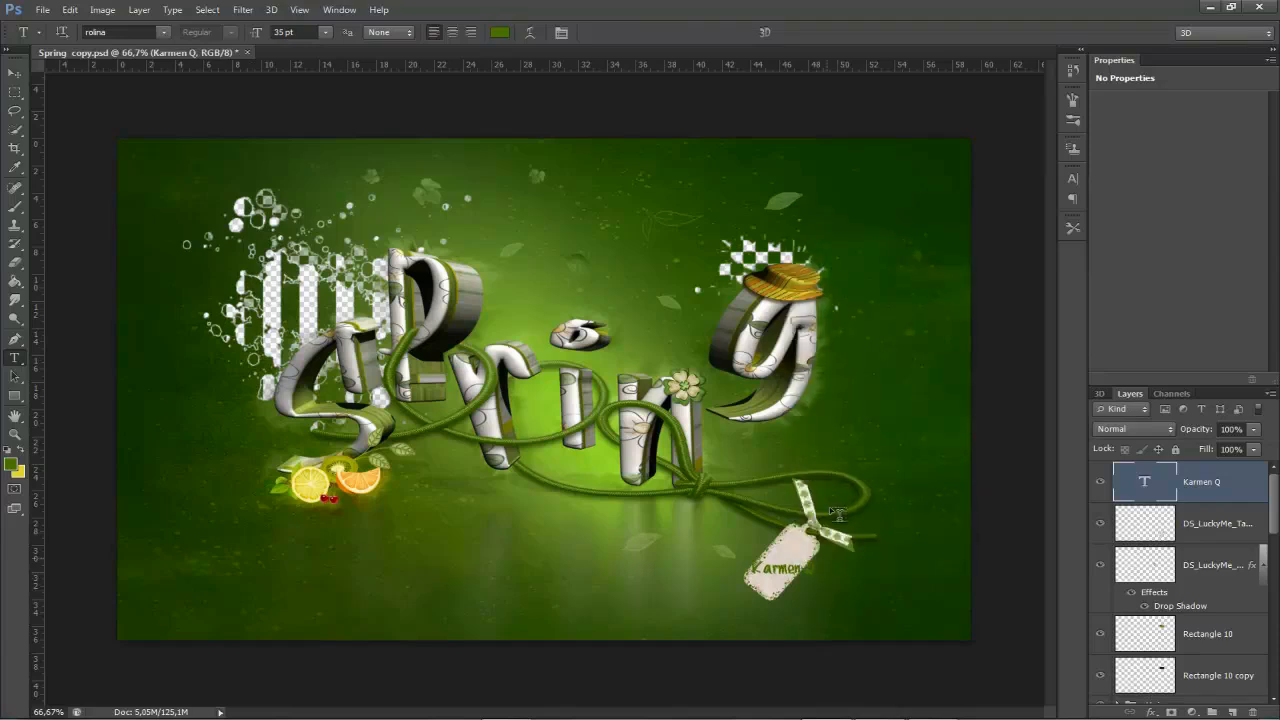
pyautogui.hotkey('ctrl', 't')
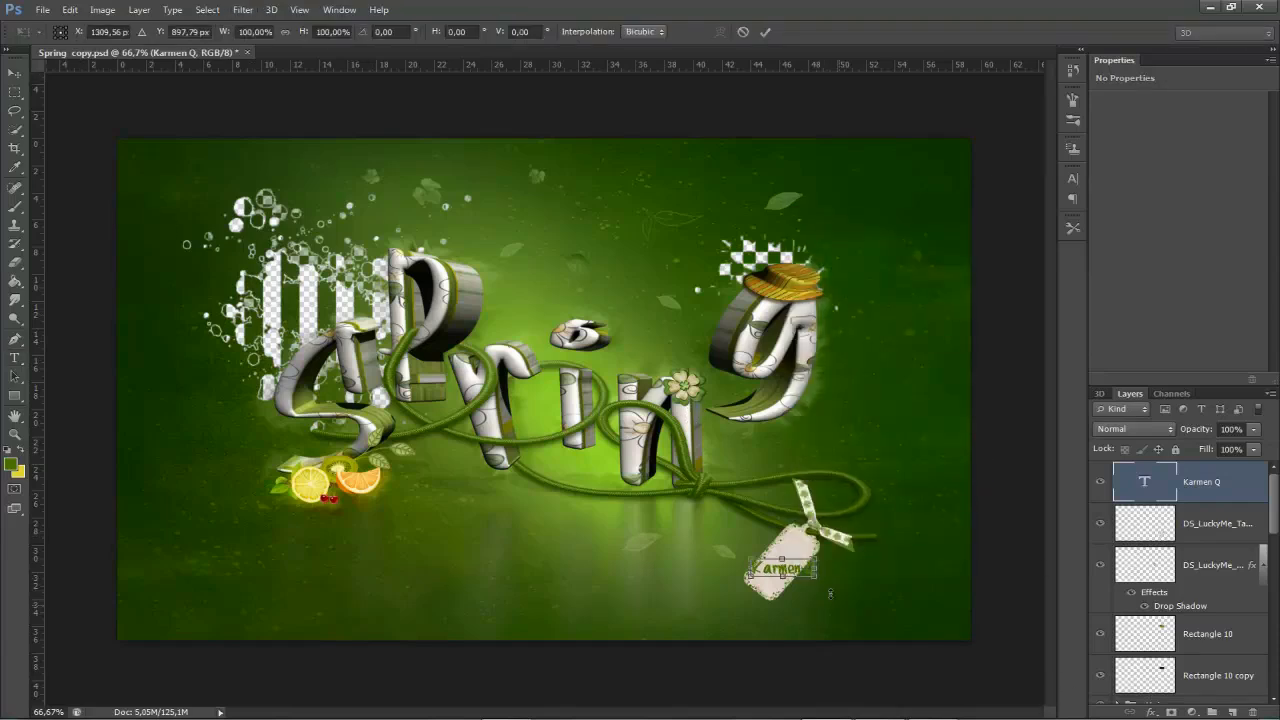
pyautogui.rightClick(812, 572)
pyautogui.click(876, 350)
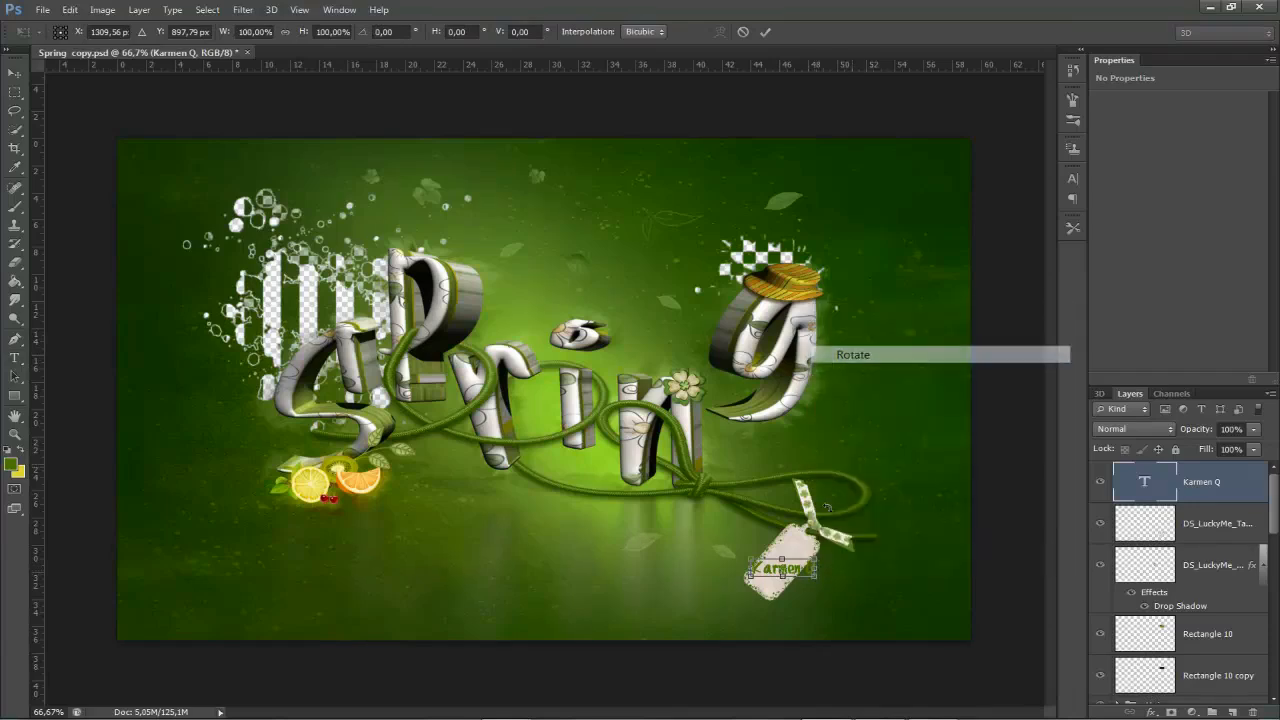